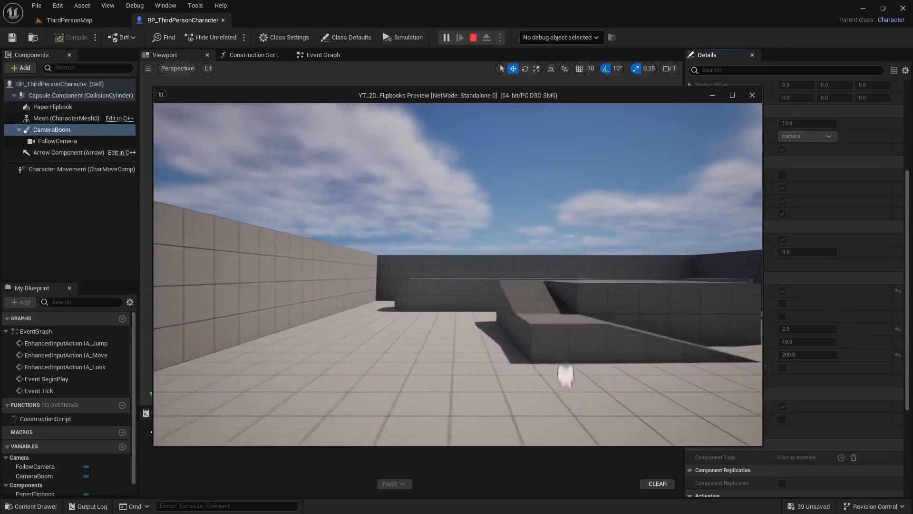
# Play-test the 2D flipbook character by moving it around the level and jumping
pyautogui.press('a')
pyautogui.press('d')
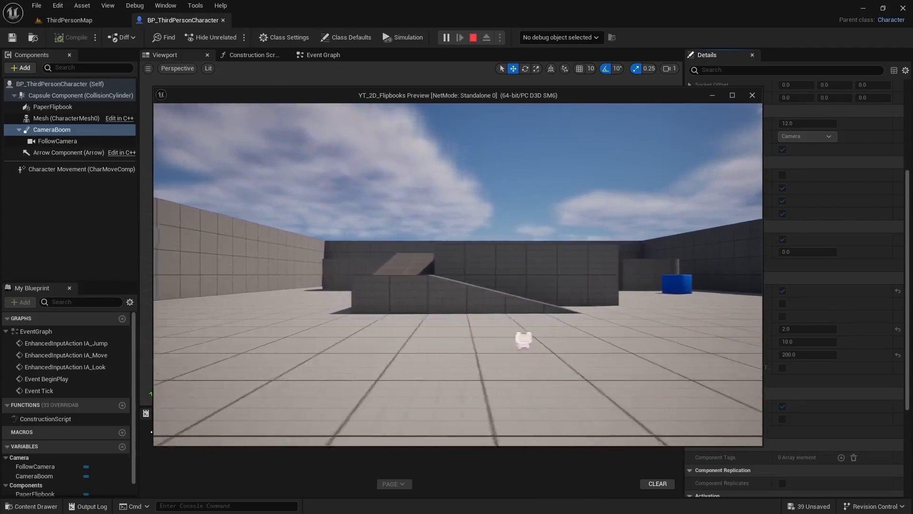
pyautogui.press('space')
pyautogui.press('space')
pyautogui.press('a')
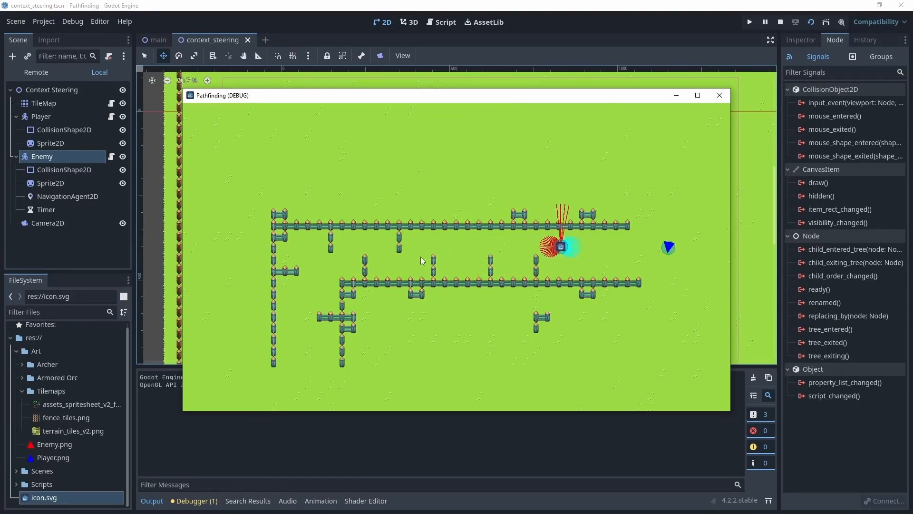
# In the running Godot pathfinding game, steer the player around the fences to test how the enemy chases it
pyautogui.press('Down')
pyautogui.press('Left')
pyautogui.press('Up')
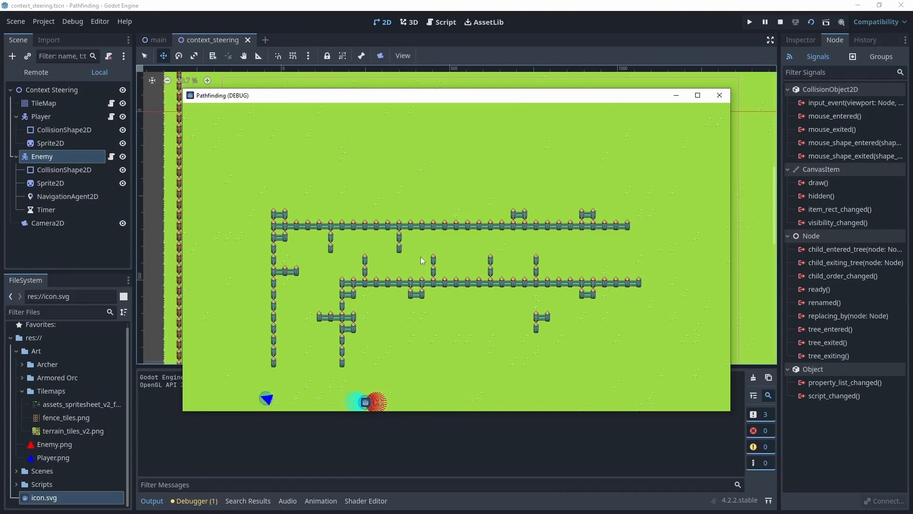
pyautogui.press('Right')
pyautogui.press('Down')
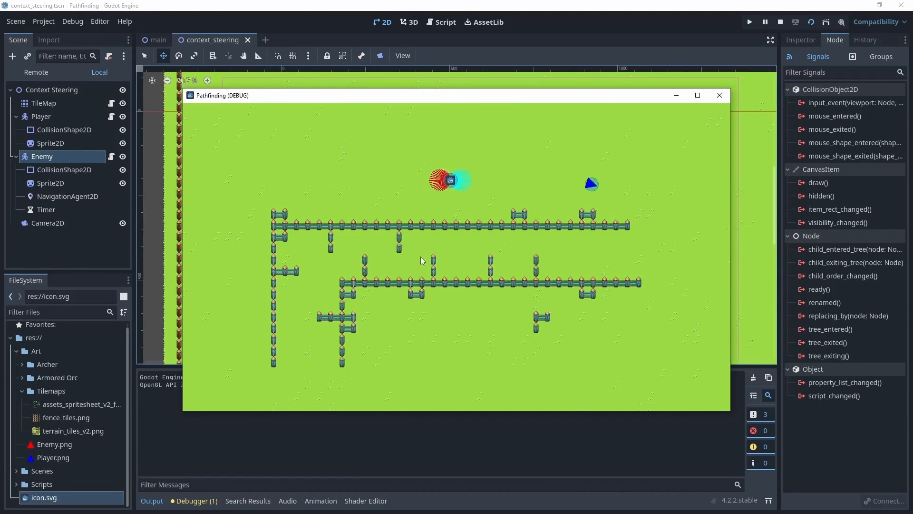
pyautogui.press('Down')
pyautogui.press('Left')
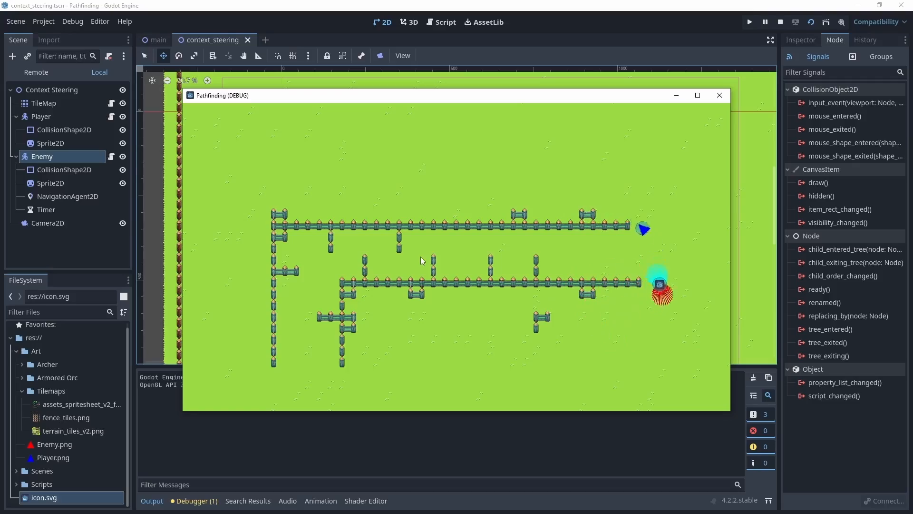
pyautogui.press('Up')
pyautogui.press('Left')
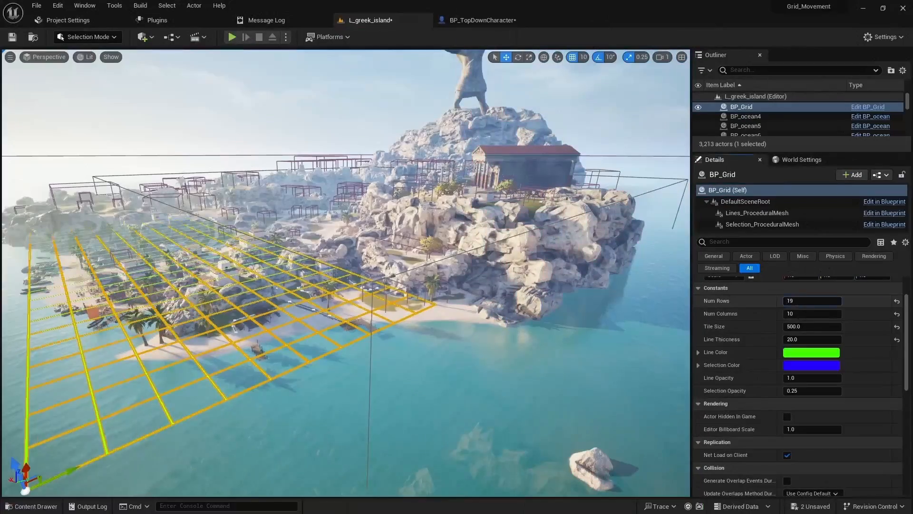
# In Unreal Editor, set the BP_Grid actor's number of rows and number of columns to 200 each
pyautogui.moveTo(804, 314); pyautogui.dragTo(783, 339)
pyautogui.click(795, 301)
pyautogui.write('200')
pyautogui.press('Tab')
pyautogui.write('200')
pyautogui.press('Tab')
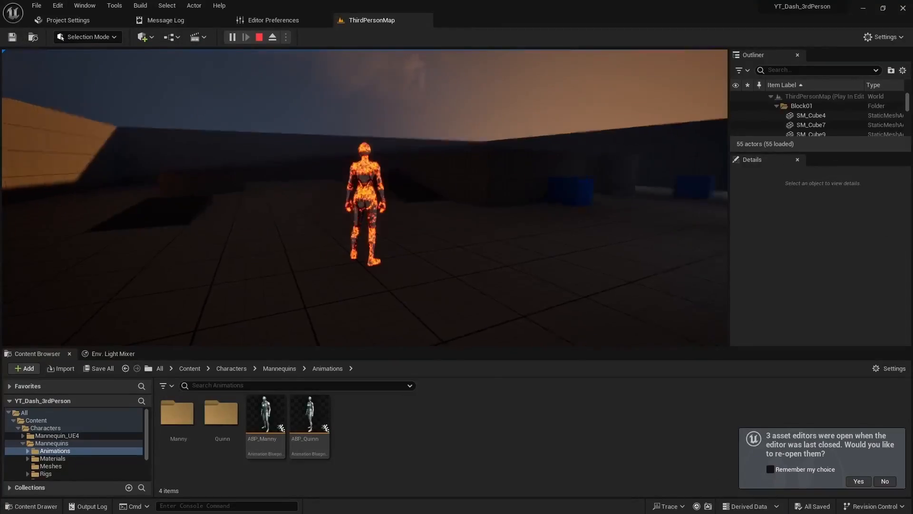
# Play-test the third-person character's dash by running through the level and dashing repeatedly
pyautogui.press('w')
pyautogui.press('shift')
pyautogui.press('shift')
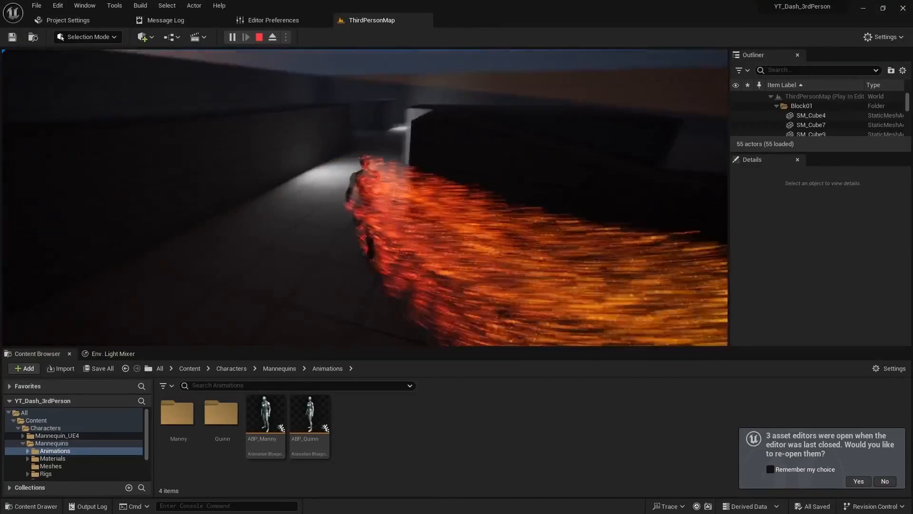
pyautogui.press('shift')
pyautogui.press('shift')
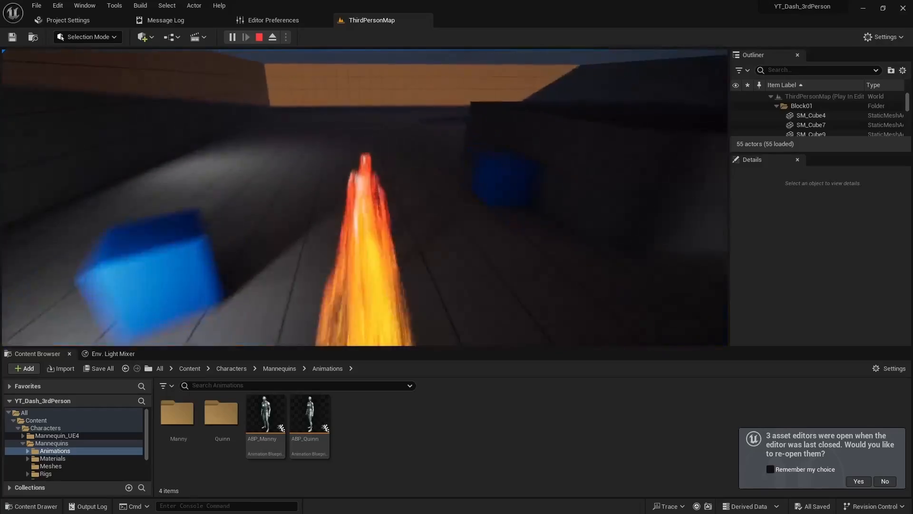
pyautogui.press('shift')
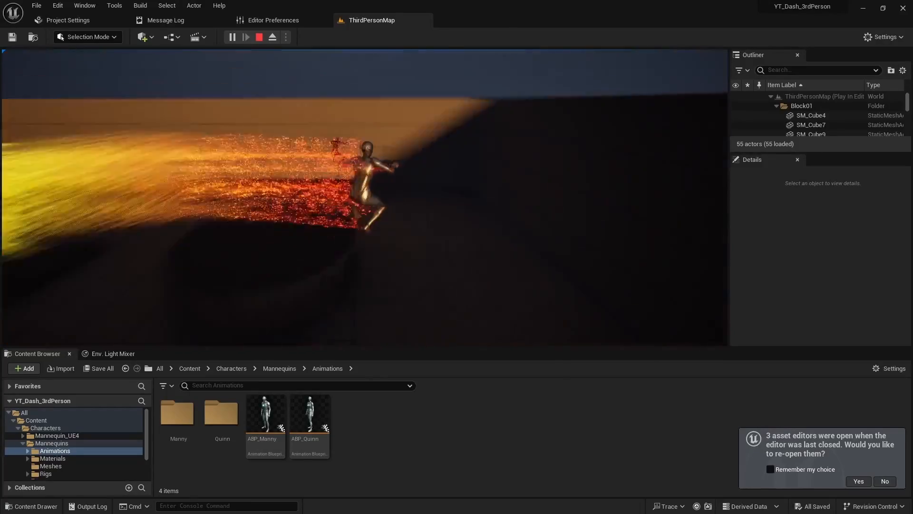
pyautogui.press('shift')
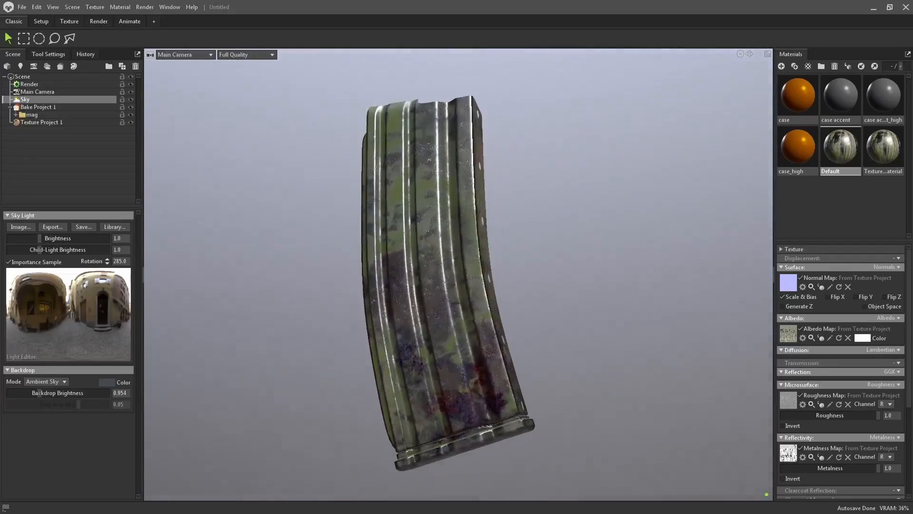
pyautogui.keyDown('shift'); pyautogui.moveTo(691, 366); pyautogui.dragTo(413, 358); pyautogui.keyUp('shift')
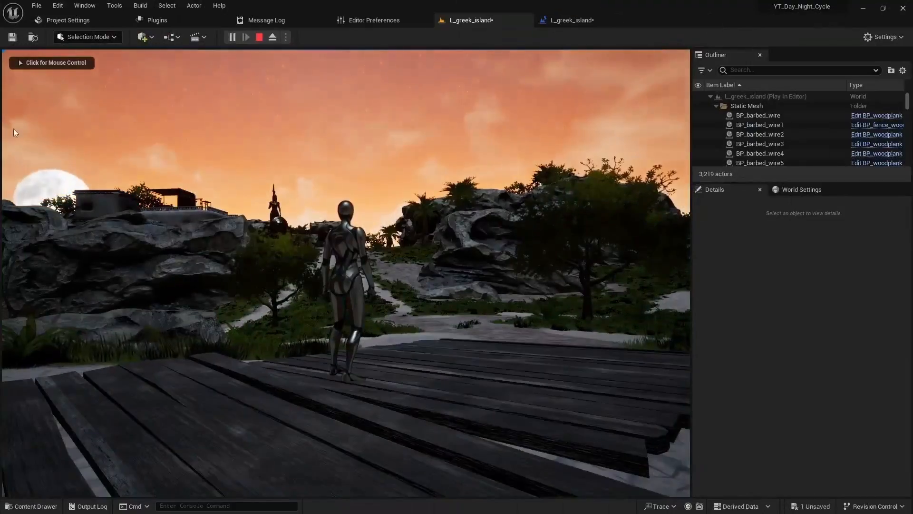
pyautogui.click(16, 132)
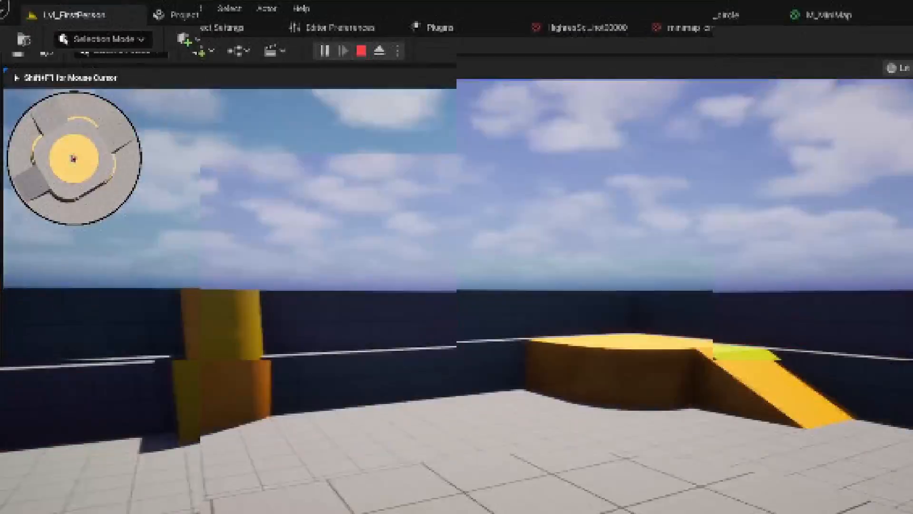
# Walk through the first-person level to check how the circular minimap follows the player
pyautogui.press('w')
pyautogui.press('w')
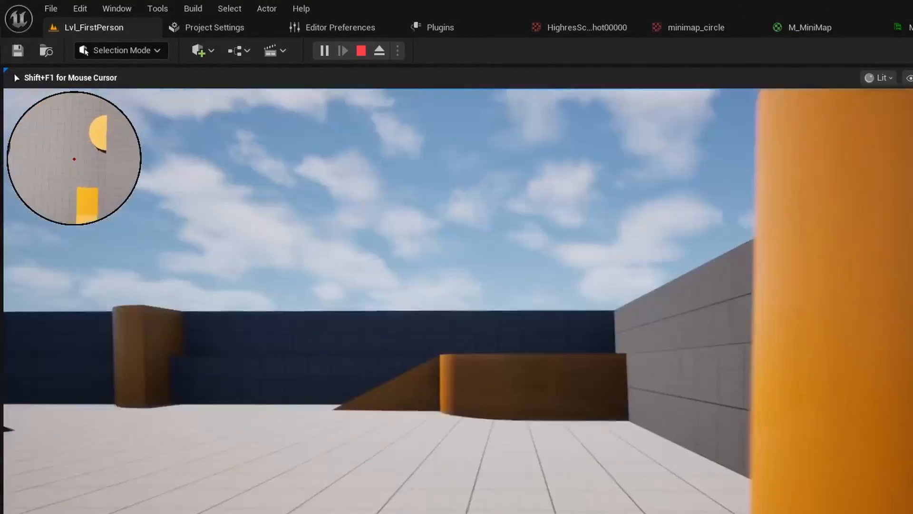
pyautogui.press('w')
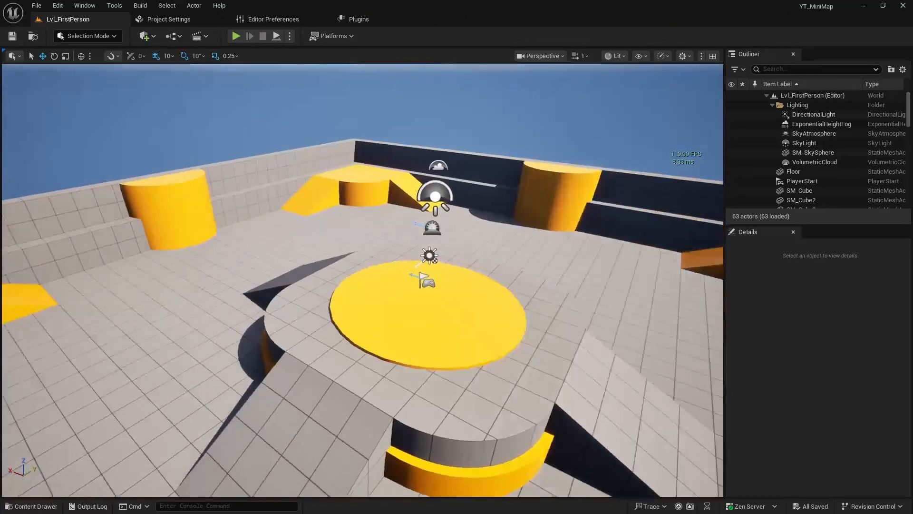
# Delete two blocks from the first-person level's geometry to vary its layout
pyautogui.moveTo(428, 285); pyautogui.dragTo(506, 271, button='right')
pyautogui.press('s')
pyautogui.press('e')
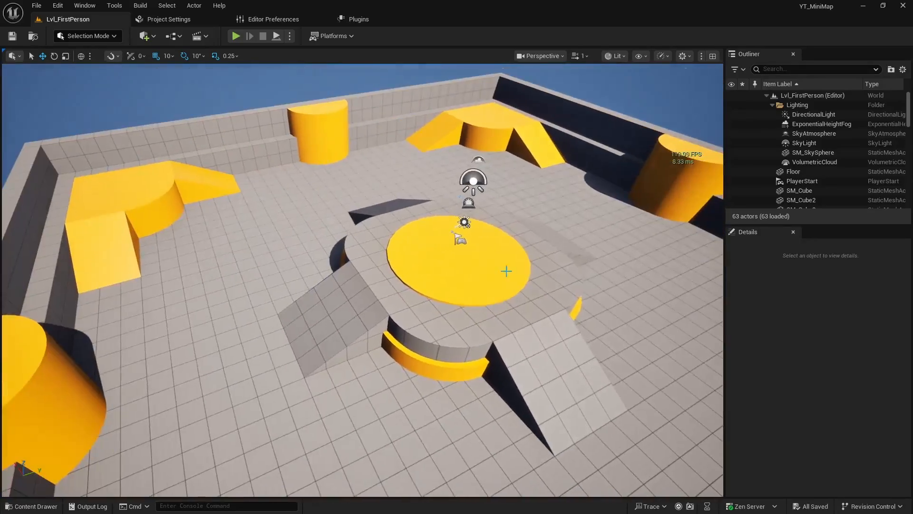
pyautogui.moveTo(434, 313); pyautogui.dragTo(293, 298, button='right')
pyautogui.click(368, 303)
pyautogui.press('Delete')
pyautogui.click(431, 200)
pyautogui.press('Delete')
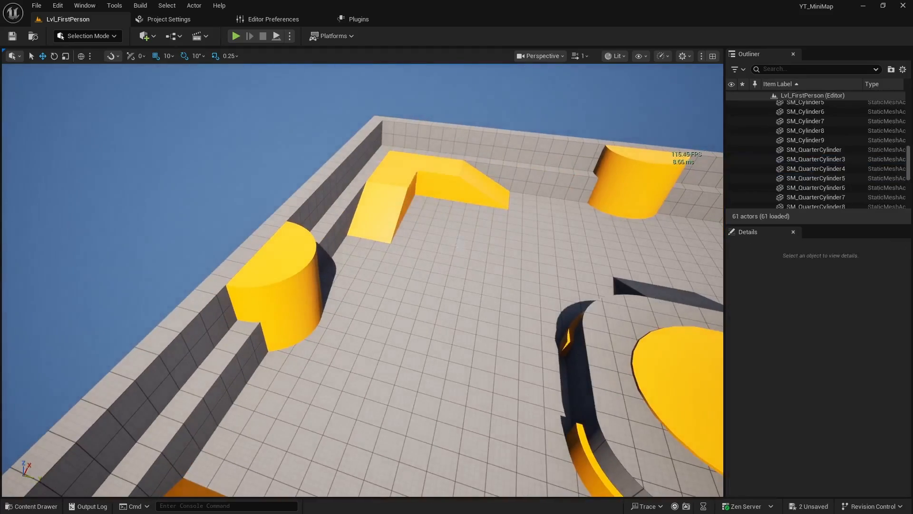
# Delete one ramp from each of two yellow corner platforms
pyautogui.moveTo(431, 200); pyautogui.dragTo(345, 281, button='right')
pyautogui.click(318, 176)
pyautogui.press('Delete')
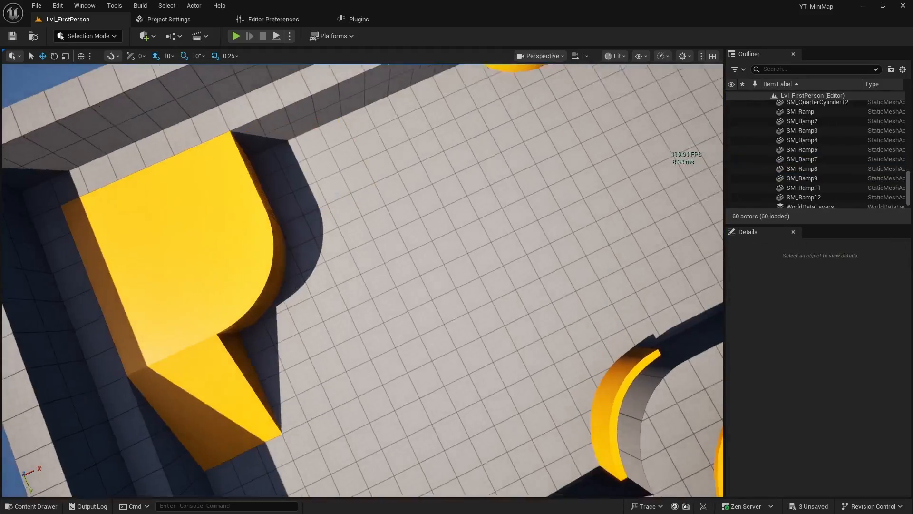
pyautogui.moveTo(317, 176); pyautogui.dragTo(353, 187, button='right')
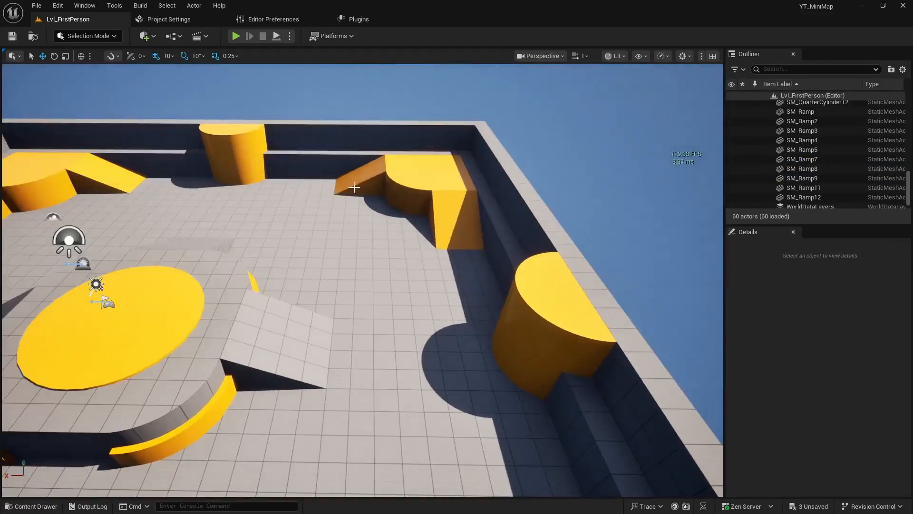
pyautogui.click(454, 216)
pyautogui.moveTo(455, 216); pyautogui.dragTo(393, 241, button='right')
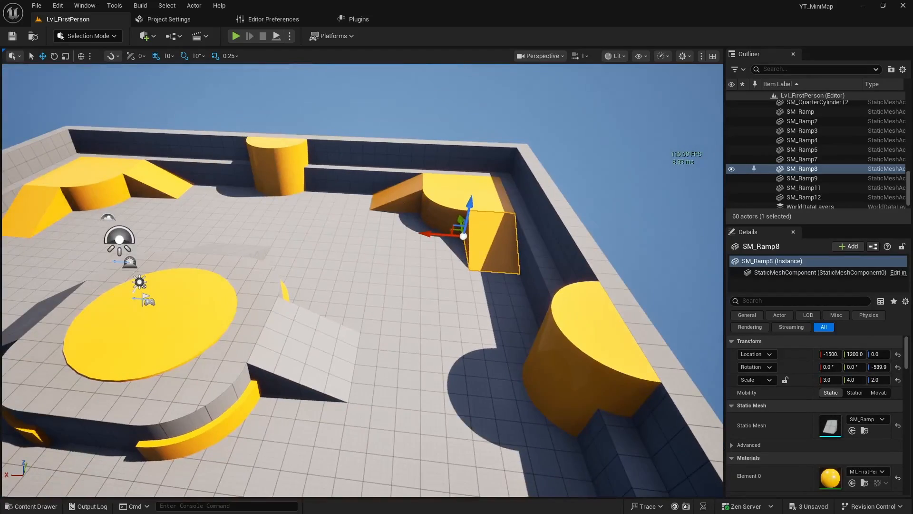
pyautogui.press('Delete')
pyautogui.moveTo(488, 292)
pyautogui.mouseDown(button='right')
pyautogui.moveTo(476, 285)
pyautogui.moveTo(487, 292)
pyautogui.mouseUp(button='right')
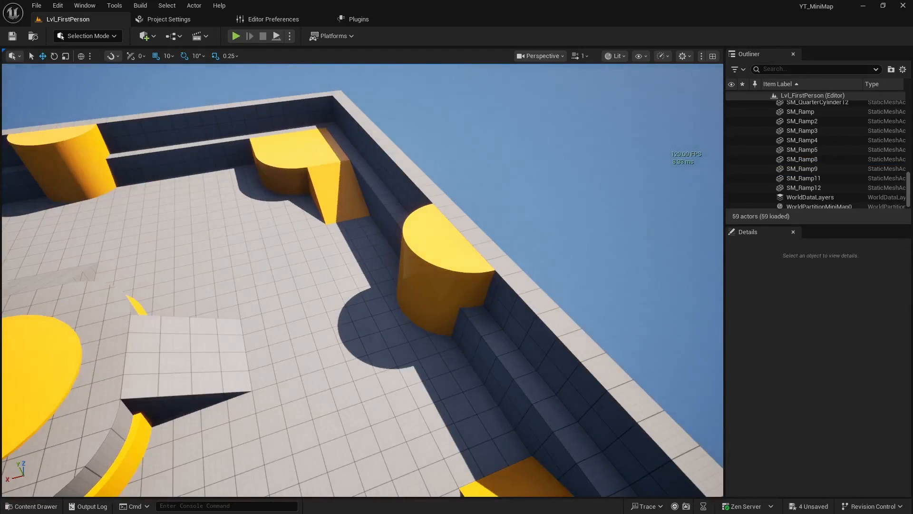
# Delete two more yellow blocks along the level's outer walls
pyautogui.click(407, 306)
pyautogui.press('Delete')
pyautogui.moveTo(408, 306); pyautogui.dragTo(306, 232, button='right')
pyautogui.click(405, 248)
pyautogui.press('Delete')
# Delete one of the two ramps attached to the far corner's yellow quarter-cylinder platform
pyautogui.click(360, 234)
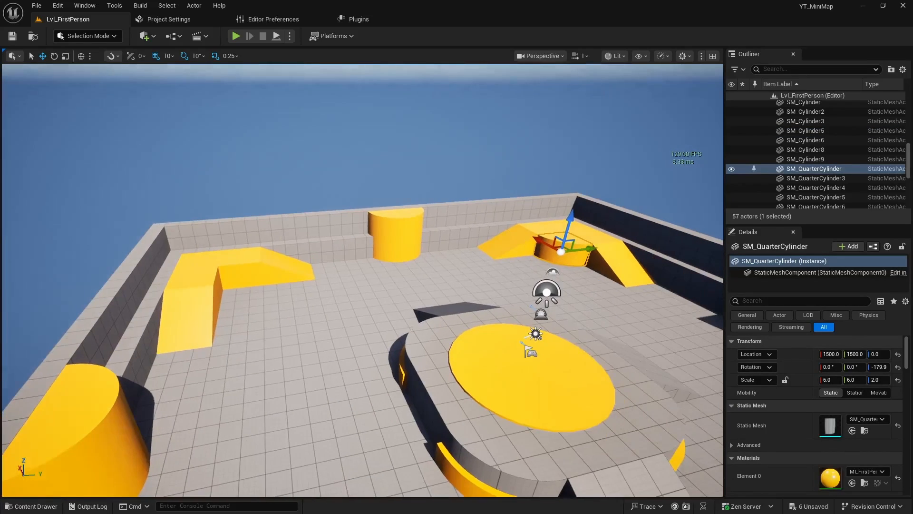
pyautogui.click(517, 248)
pyautogui.press('Delete')
# Add a Camera Actor to the level and reset its location to the world origin
pyautogui.moveTo(517, 249); pyautogui.dragTo(567, 285, button='right')
pyautogui.press('w')
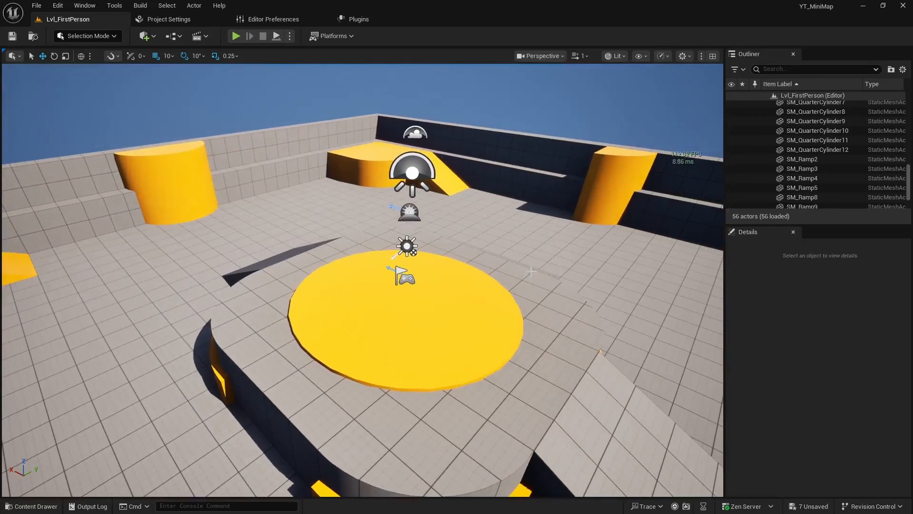
pyautogui.moveTo(424, 289); pyautogui.dragTo(226, 169, button='right')
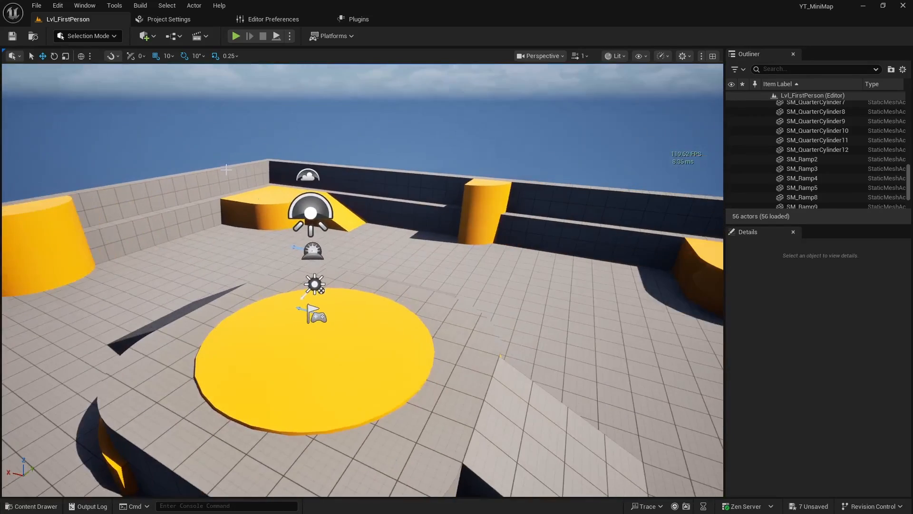
pyautogui.click(150, 40)
pyautogui.write('camera')
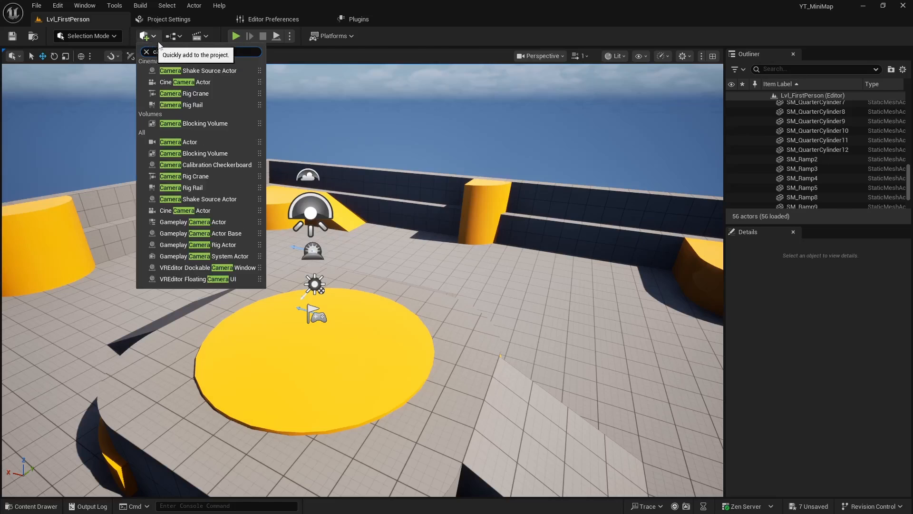
pyautogui.moveTo(180, 143); pyautogui.dragTo(420, 240)
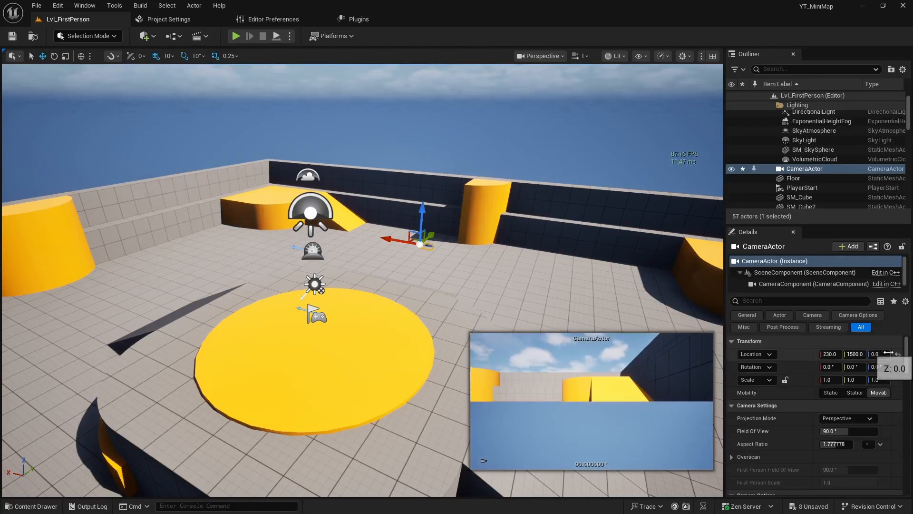
pyautogui.click(897, 355)
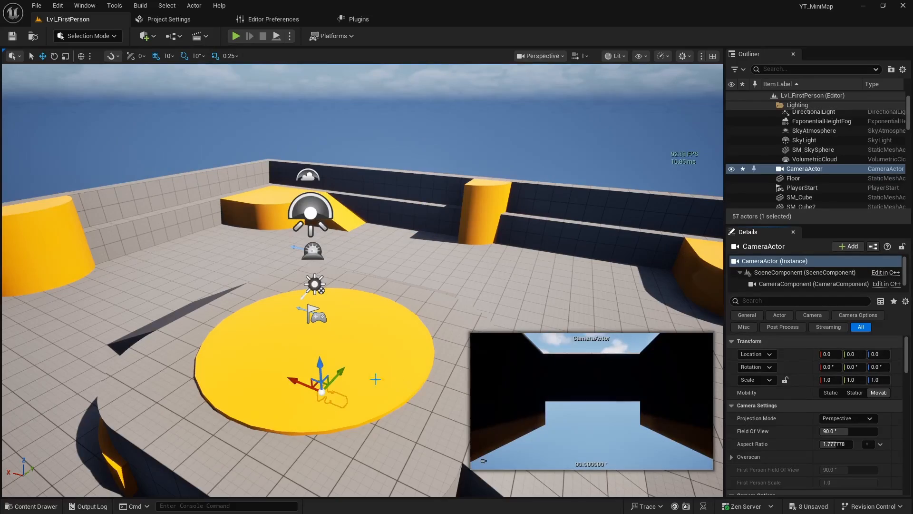
# Raise the camera actor to Z 790 and rotate it to -90° so it faces straight down at the level
pyautogui.moveTo(321, 368); pyautogui.dragTo(333, 86)
pyautogui.moveTo(333, 86); pyautogui.dragTo(238, 72, button='right')
pyautogui.press('d')
pyautogui.press('e')
pyautogui.moveTo(361, 128); pyautogui.dragTo(405, 178, button='right')
pyautogui.press('a')
pyautogui.press('a')
pyautogui.press('e')
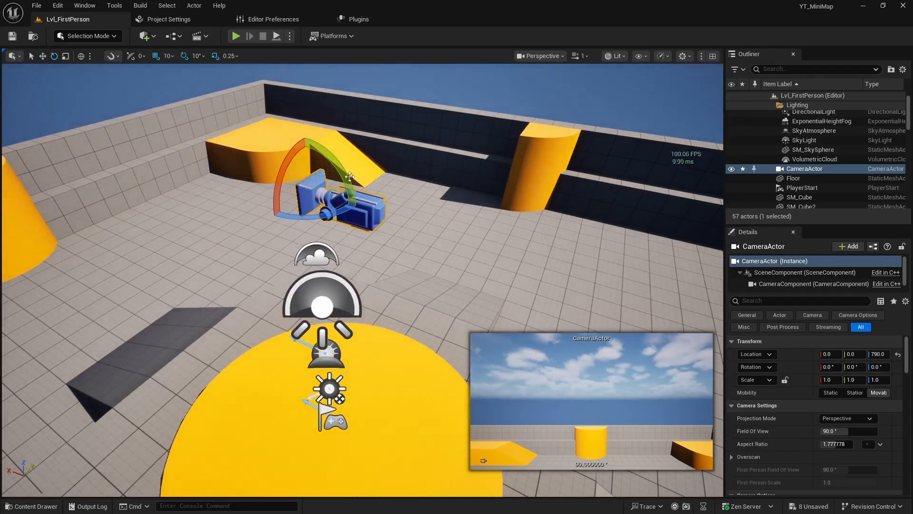
pyautogui.moveTo(350, 176); pyautogui.dragTo(423, 213)
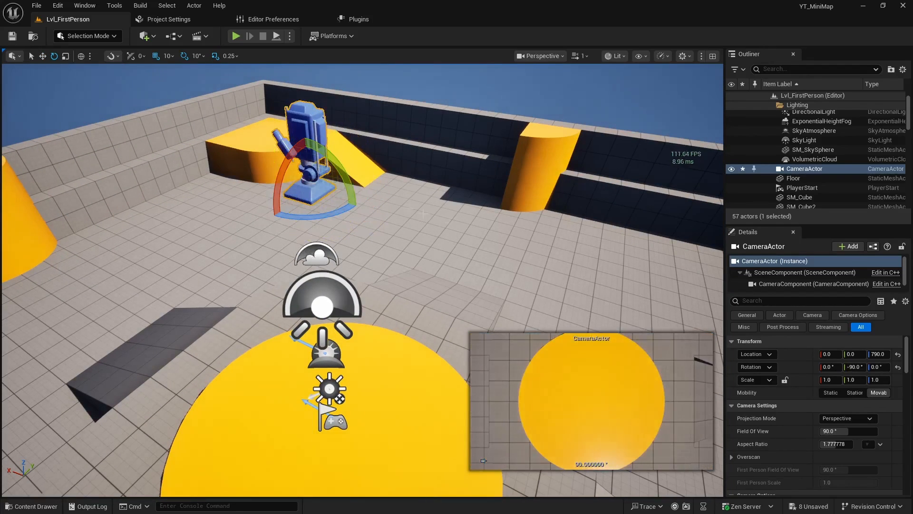
# Raise the camera actor to Z 1220 and set its aspect ratio to 1
pyautogui.press('w')
pyautogui.press('s')
pyautogui.moveTo(548, 279); pyautogui.dragTo(335, 248, button='right')
pyautogui.press('d')
pyautogui.moveTo(308, 220); pyautogui.dragTo(292, 86)
pyautogui.moveTo(383, 228); pyautogui.dragTo(355, 195, button='right')
pyautogui.press('w')
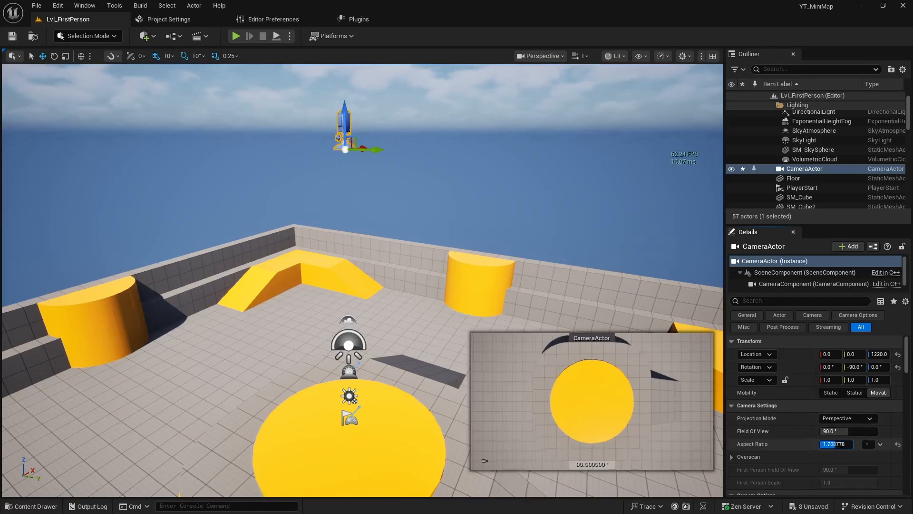
pyautogui.write('1')
pyautogui.press('Return')
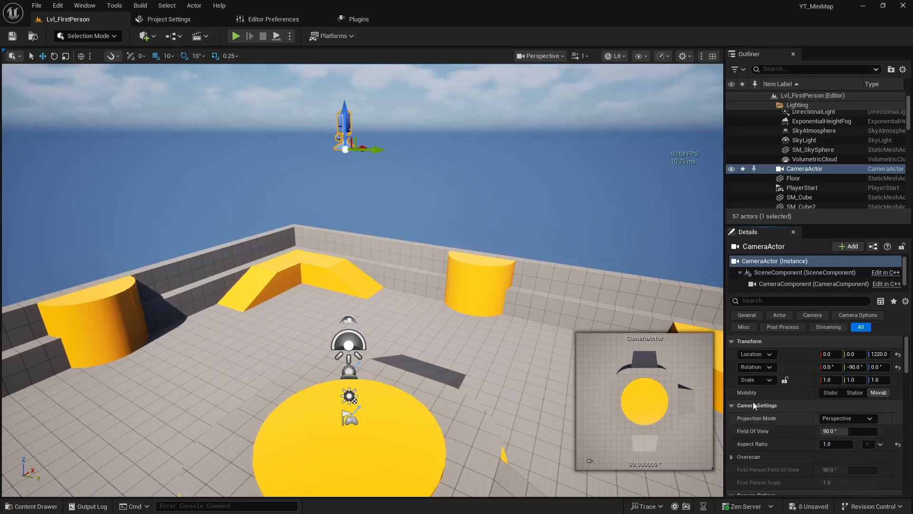
# Switch the camera's projection mode to Orthographic and widen its ortho width to about 3988.67 to fit the level
pyautogui.click(862, 421)
pyautogui.click(842, 437)
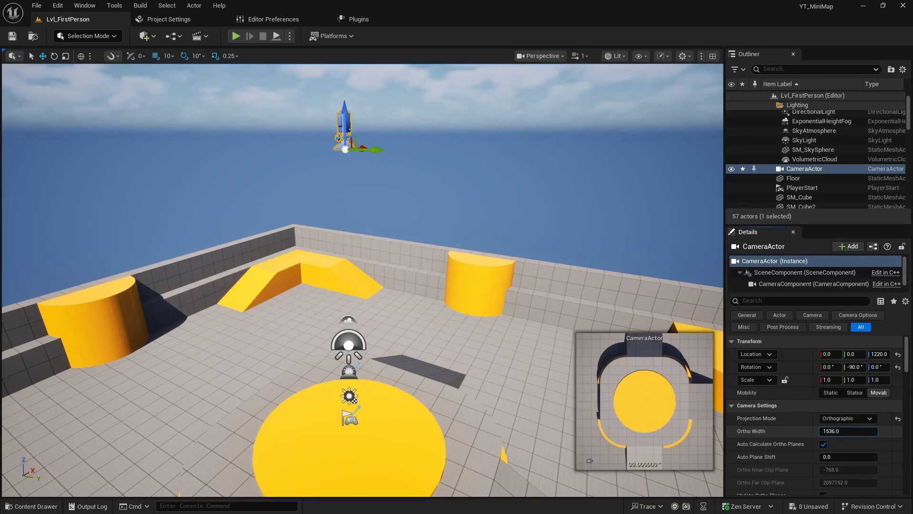
pyautogui.moveTo(848, 431); pyautogui.dragTo(888, 431)
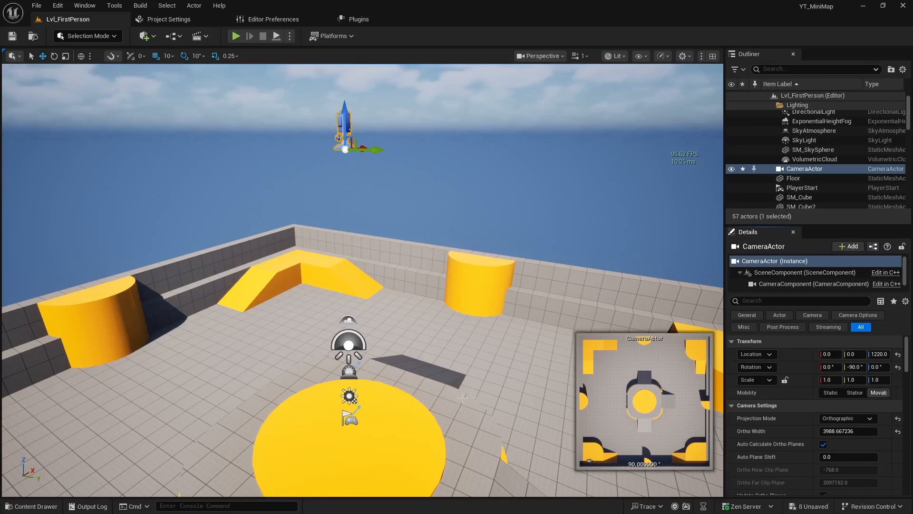
# Rotate the directional light to about 101.41°, -82.74°, 2.36° and check the shadows in the camera actor's preview
pyautogui.moveTo(397, 358); pyautogui.dragTo(441, 368, button='right')
pyautogui.press('s')
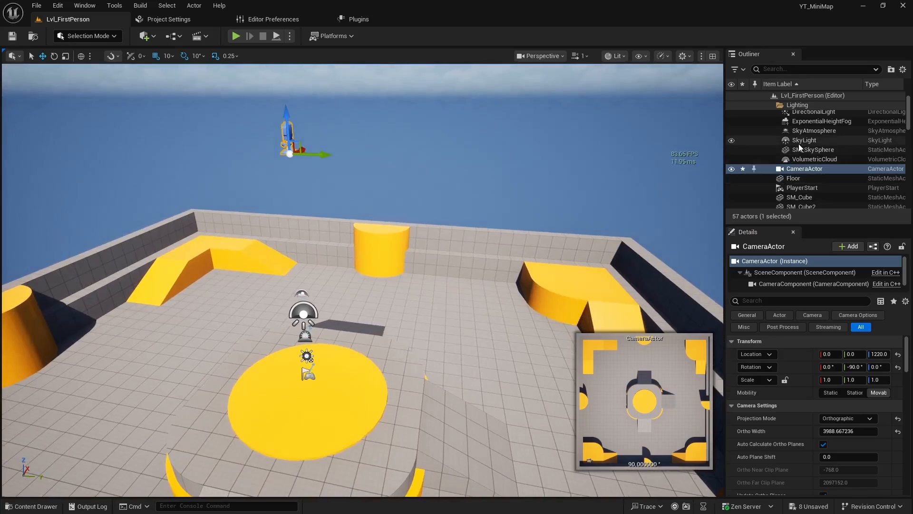
pyautogui.click(813, 112)
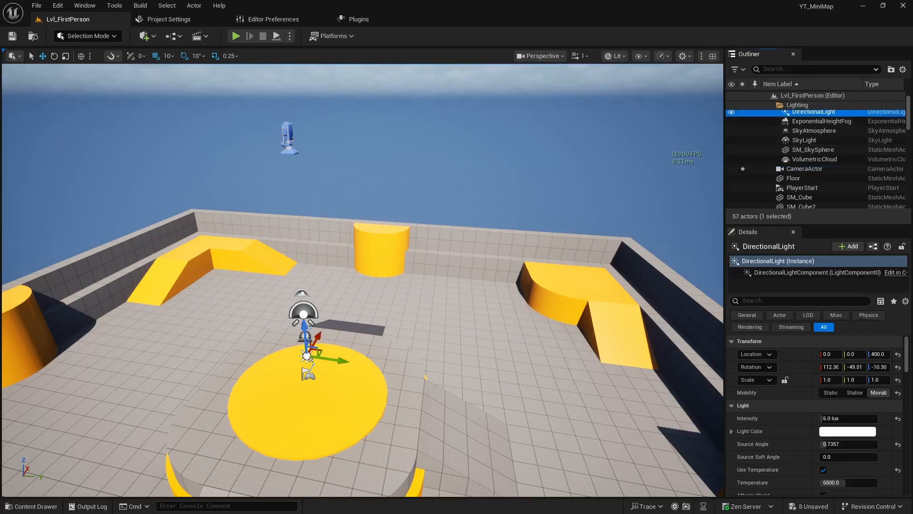
pyautogui.moveTo(457, 295); pyautogui.dragTo(457, 312, button='right')
pyautogui.hotkey('ctrl', 'l')
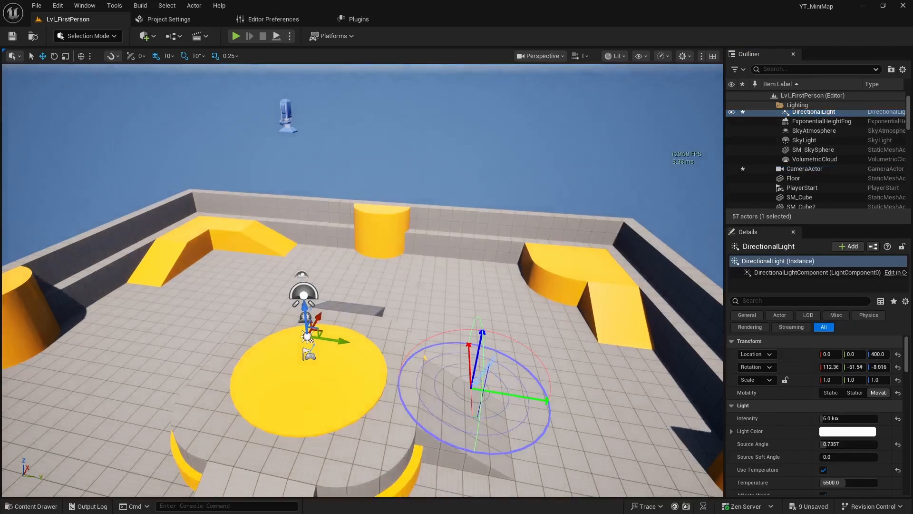
pyautogui.hotkey('ctrl', 'l')
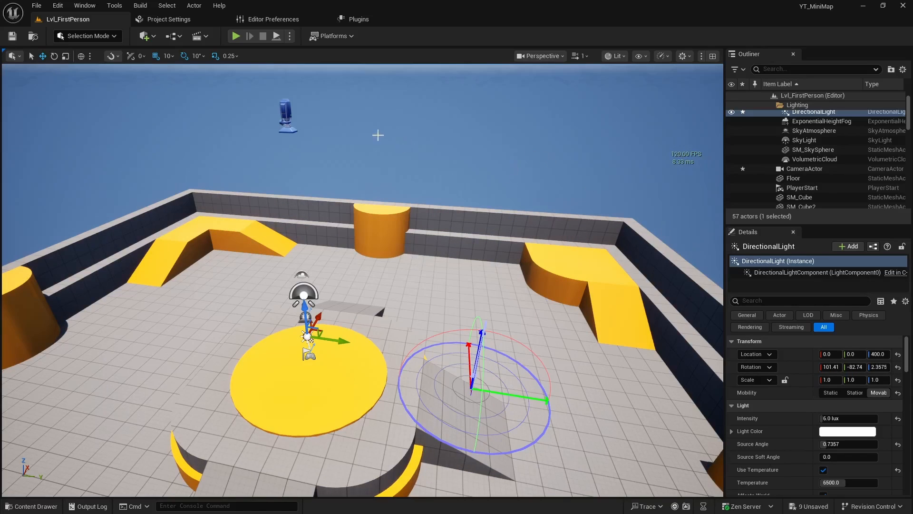
pyautogui.click(289, 117)
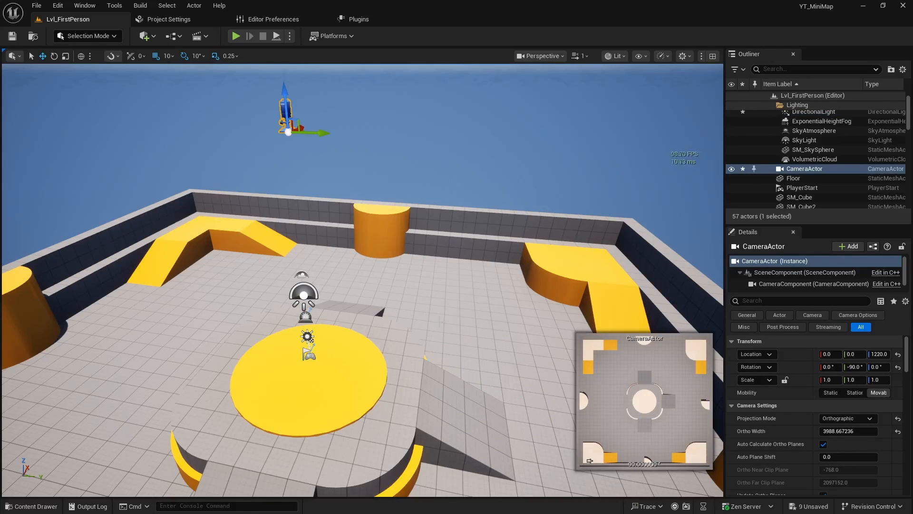
pyautogui.moveTo(428, 205); pyautogui.dragTo(426, 212, button='right')
# Readjust the directional light's rotation to about 101.41°, -75.29°, -18.26° and recheck the camera actor's preview
pyautogui.click(803, 113)
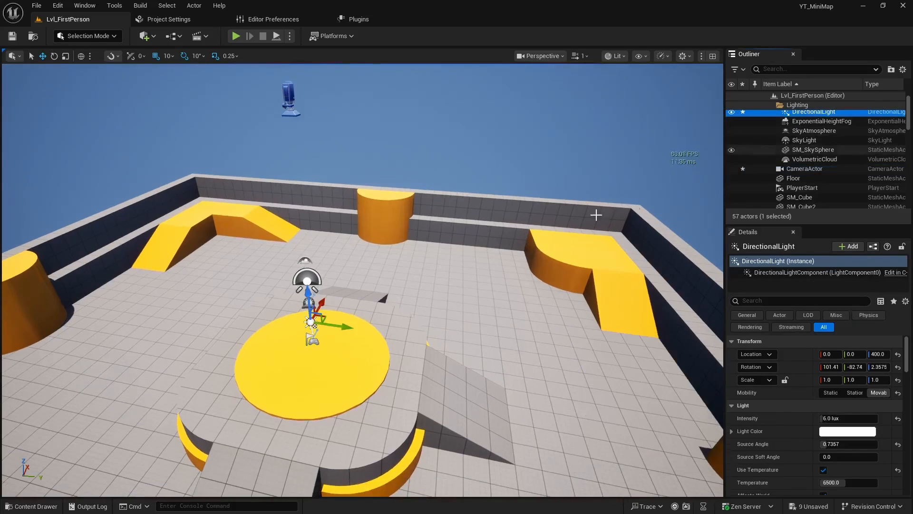
pyautogui.moveTo(529, 232); pyautogui.dragTo(529, 233, button='right')
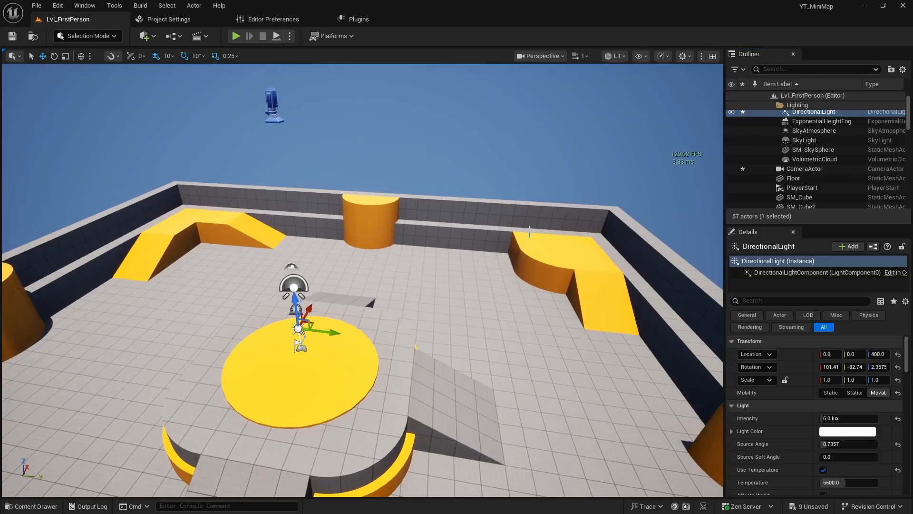
pyautogui.hotkey('ctrl', 'l')
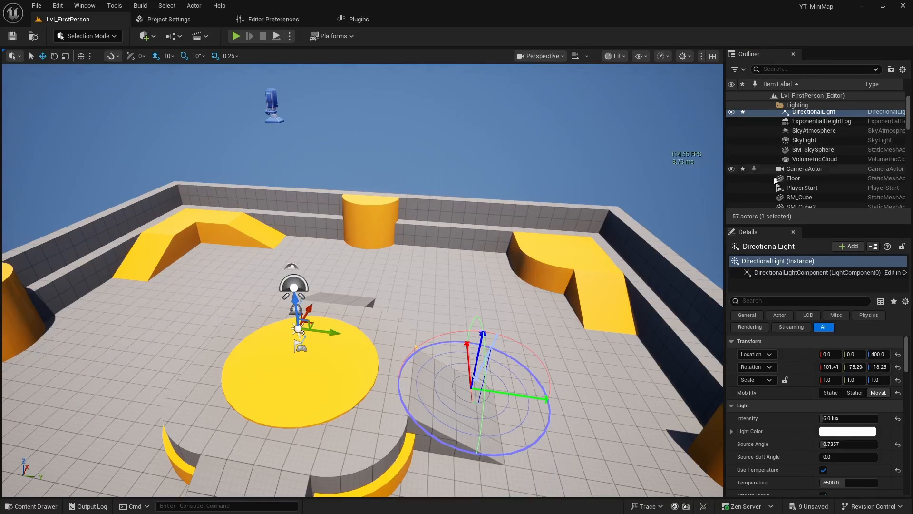
pyautogui.click(268, 105)
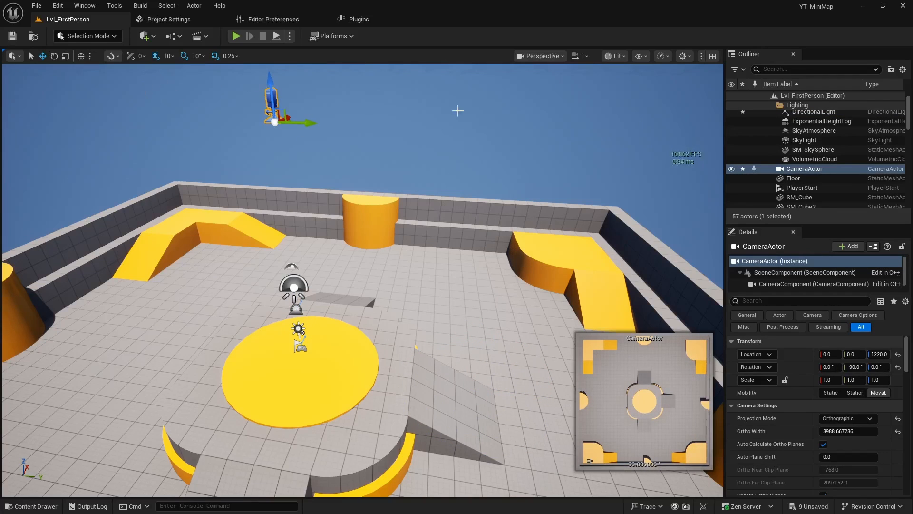
# View the level through the CameraActor and switch the view mode to Lit
pyautogui.click(550, 56)
pyautogui.click(557, 113)
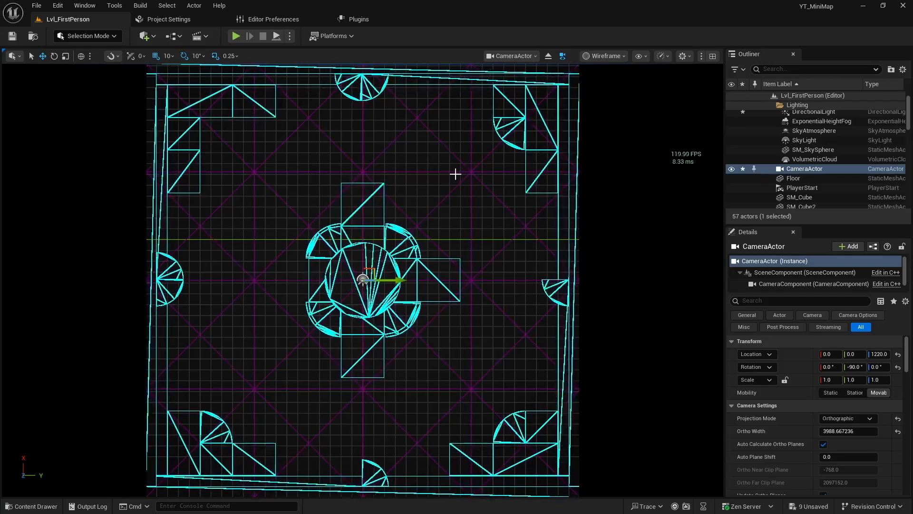
pyautogui.click(605, 56)
pyautogui.click(608, 92)
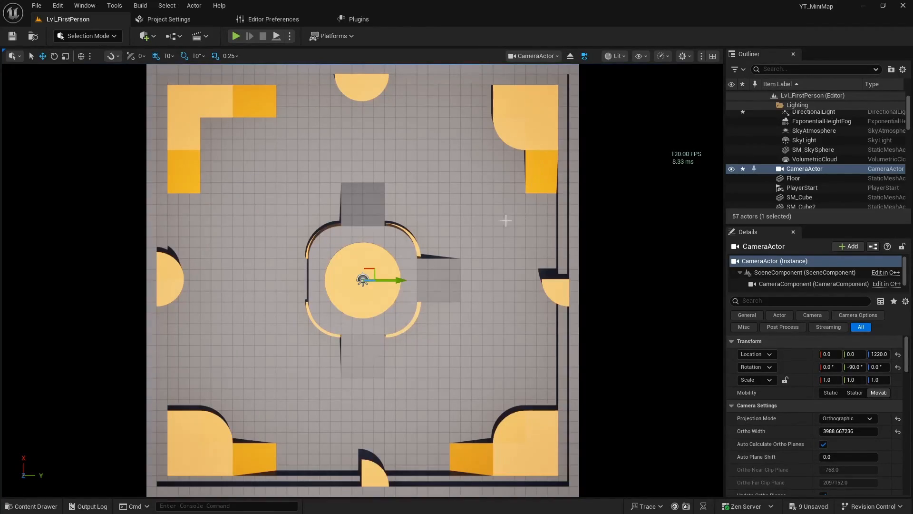
# Fine-tune the directional light's rotation in the top-down camera view to about 83.83°, -73.59°, -39.65° for short shadows
pyautogui.click(812, 114)
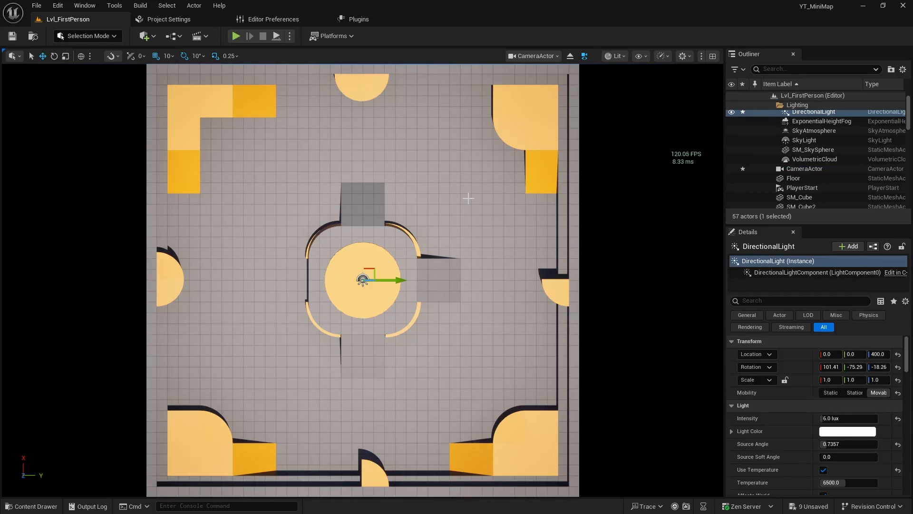
pyautogui.hotkey('ctrl', 'l')
pyautogui.hotkey('ctrl', 'l')
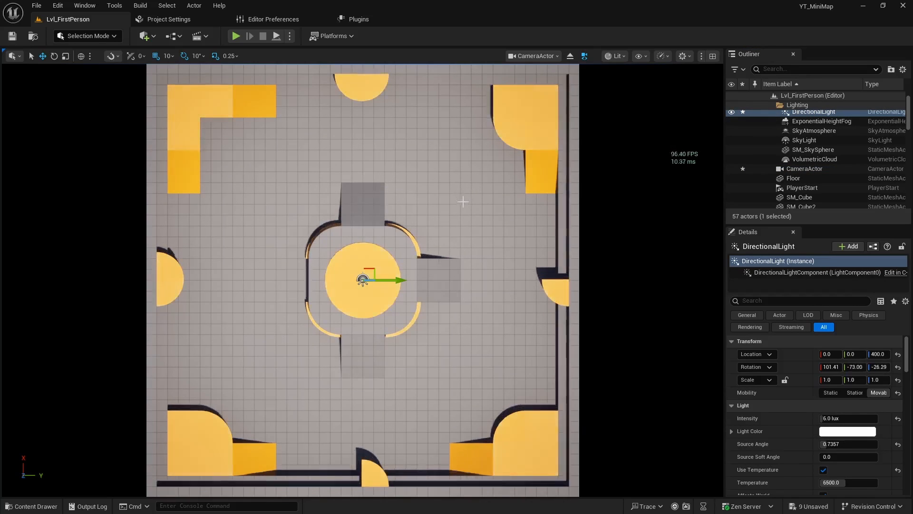
pyautogui.hotkey('ctrl', 'l')
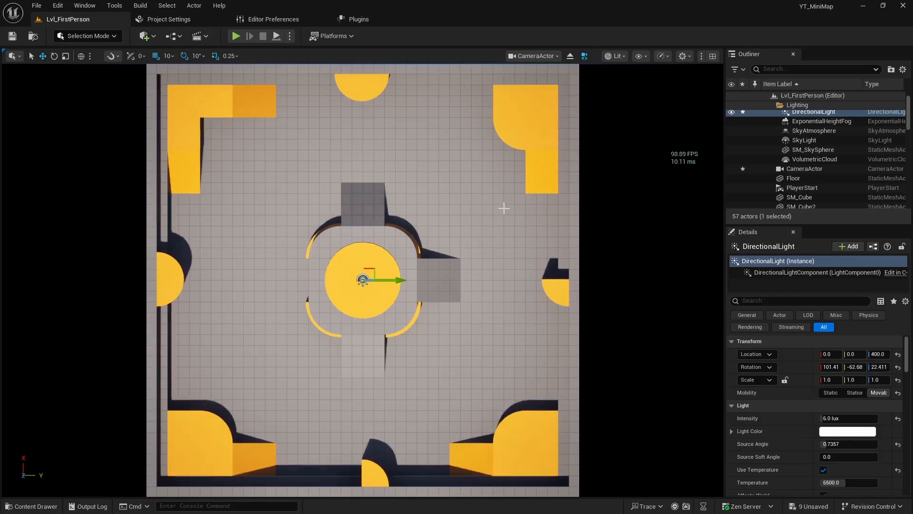
pyautogui.hotkey('ctrl', 'l')
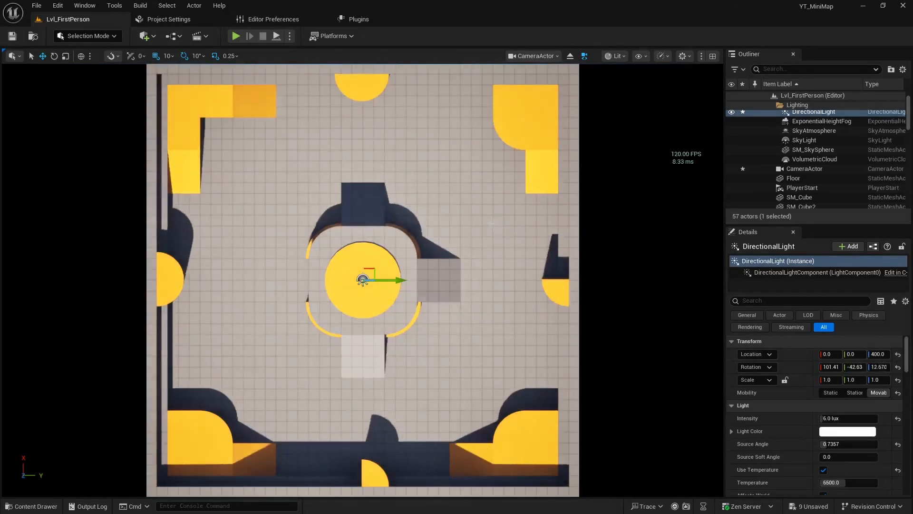
pyautogui.hotkey('ctrl', 'l')
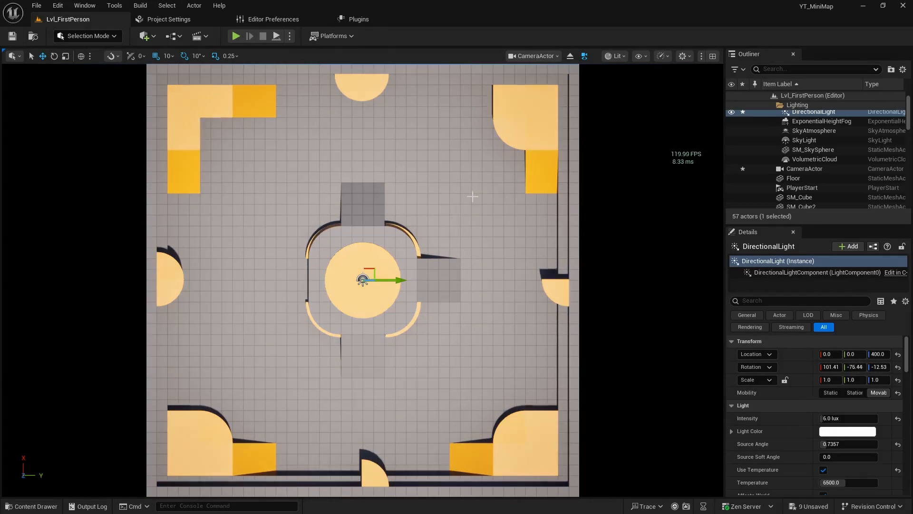
pyautogui.hotkey('ctrl', 'l')
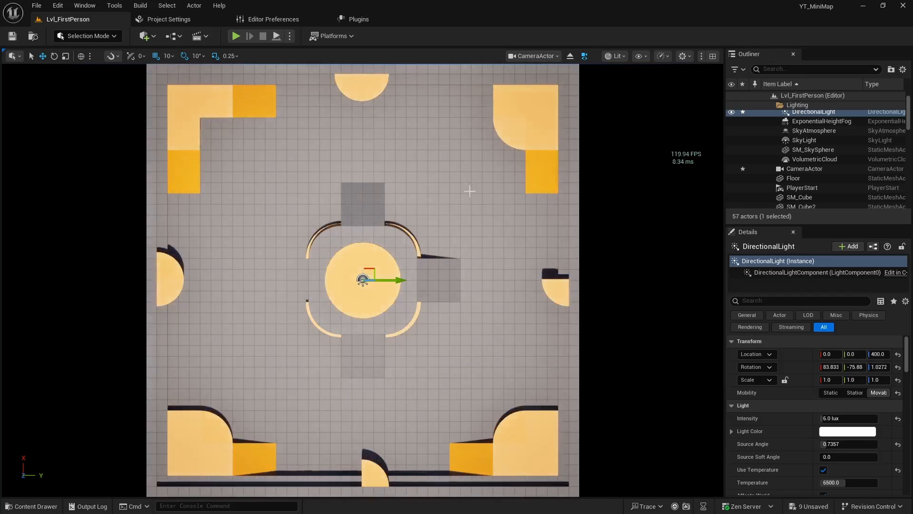
pyautogui.hotkey('ctrl', 'l')
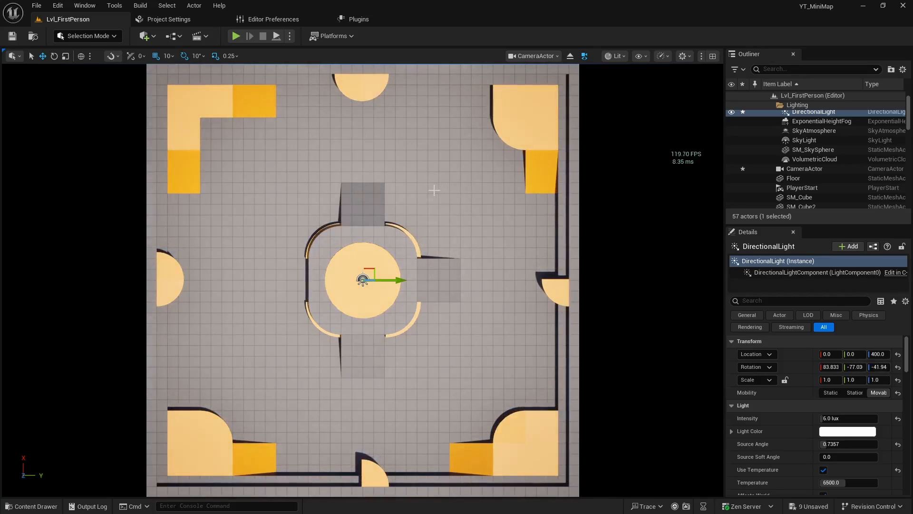
pyautogui.hotkey('ctrl', 'l')
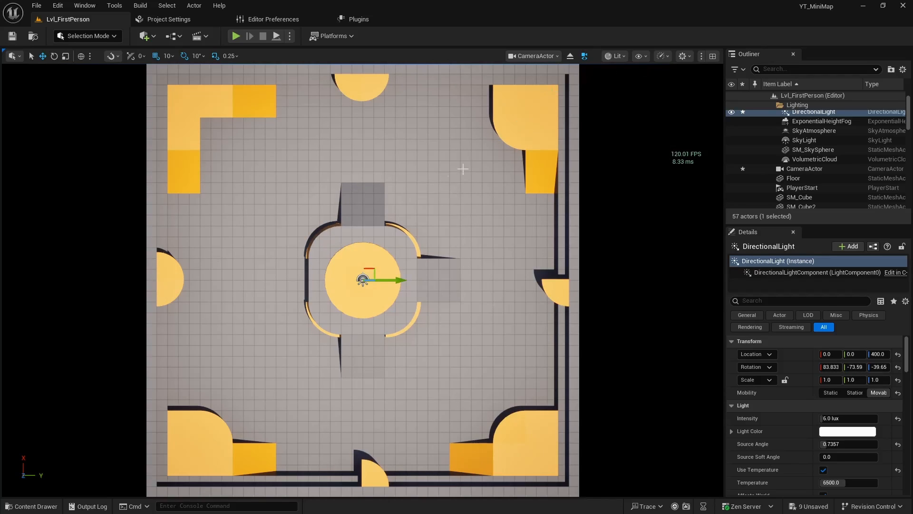
# Capture a high-resolution screenshot of the top-down camera view at size multiplier 1.0 and open its save folder
pyautogui.click(557, 58)
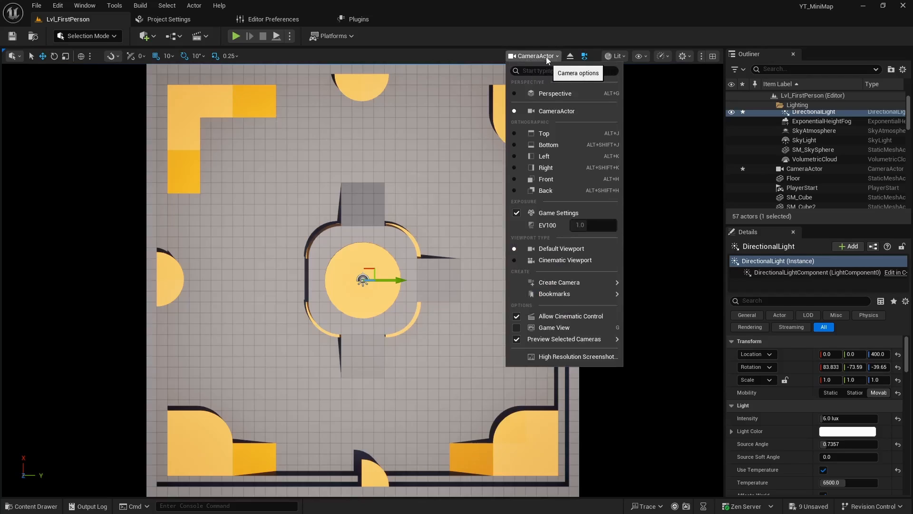
pyautogui.click(551, 357)
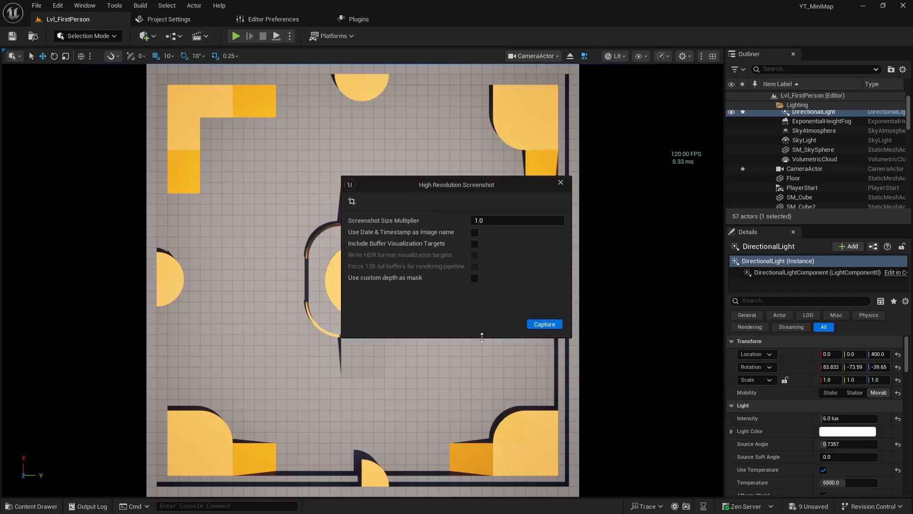
pyautogui.click(545, 324)
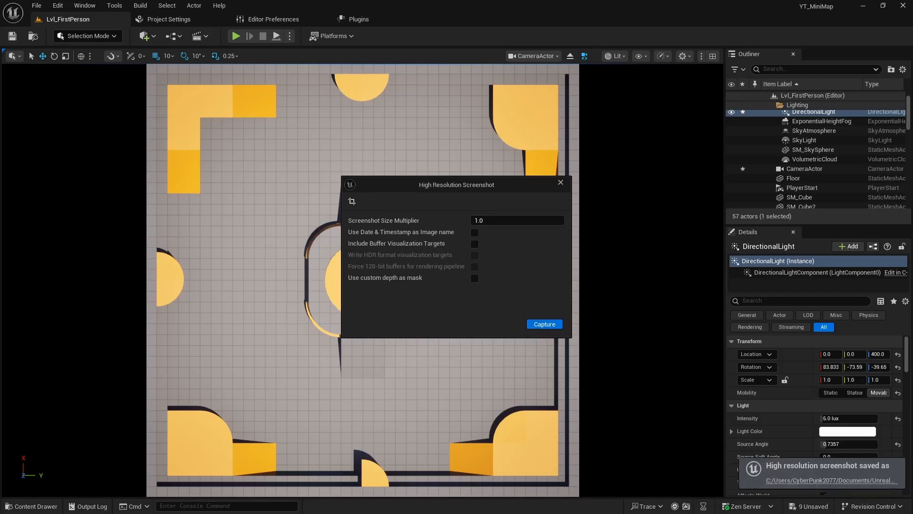
pyautogui.moveTo(0, 91); pyautogui.dragTo(163, 92)
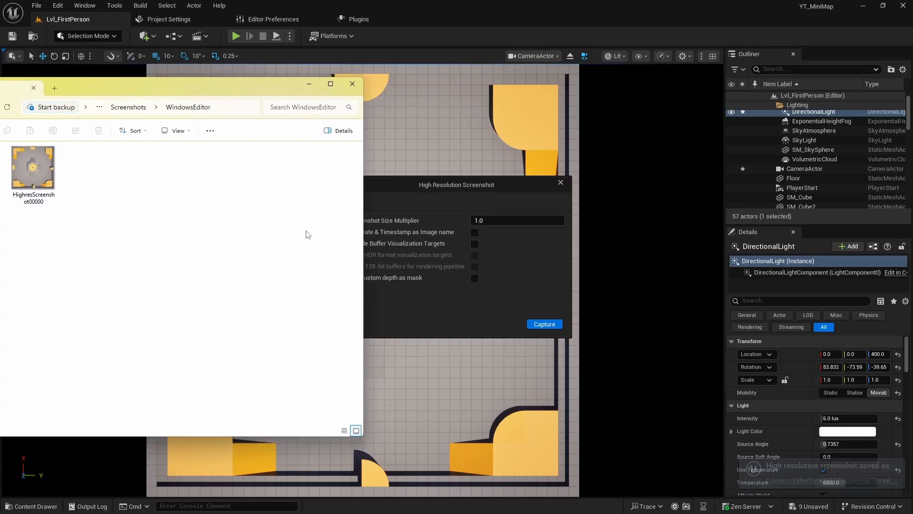
pyautogui.click(564, 185)
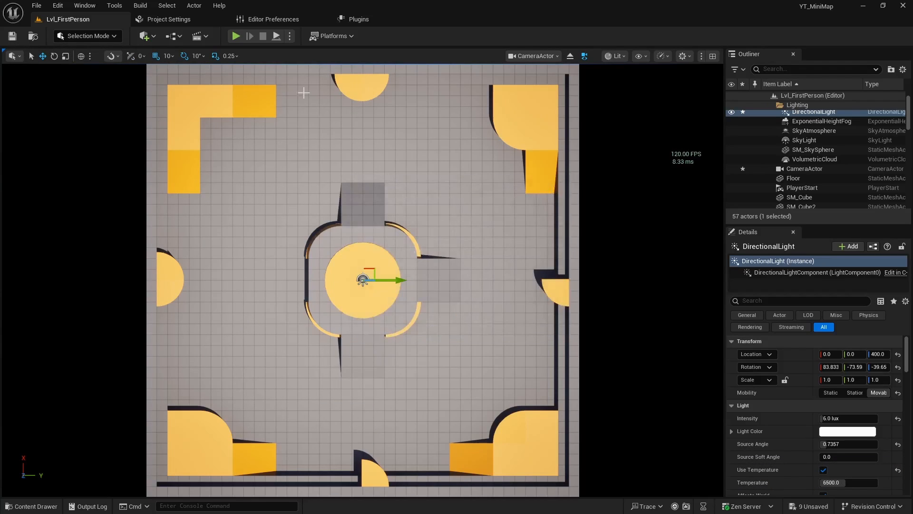
# Stop piloting the camera and import the HighresScreenshot00000 image into the _Example content folder
pyautogui.click(570, 57)
pyautogui.press('f')
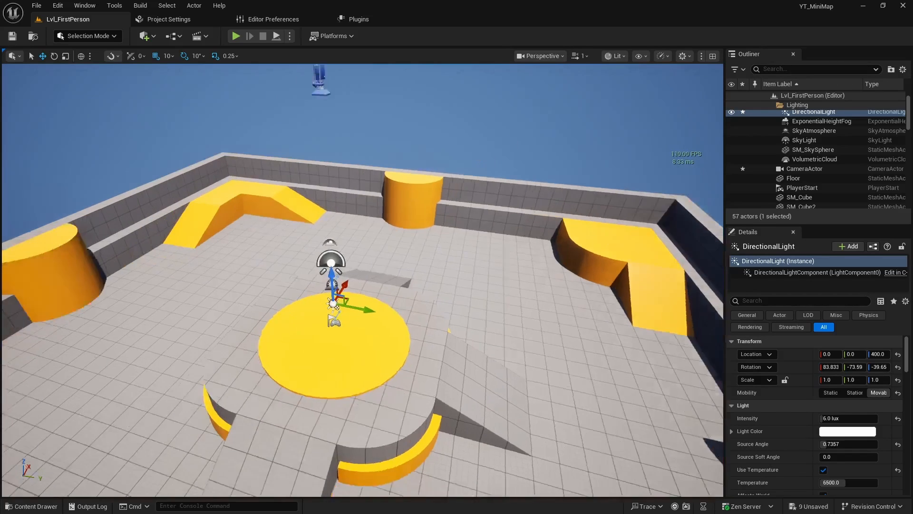
pyautogui.hotkey('ctrl', 'space')
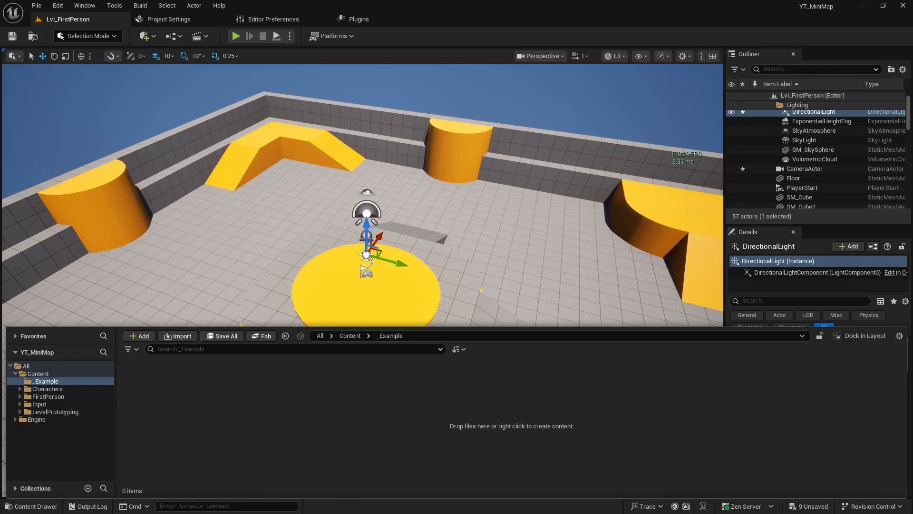
pyautogui.hotkey('alt', 'Tab')
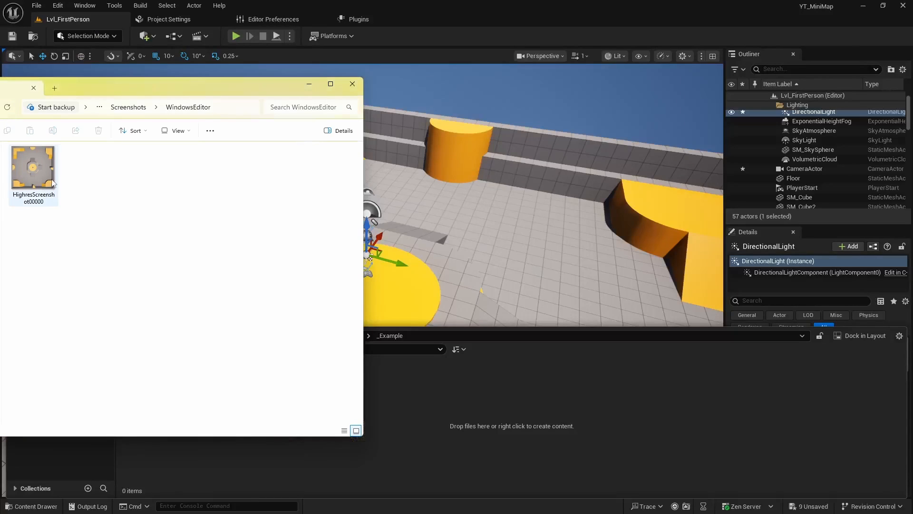
pyautogui.moveTo(46, 173); pyautogui.dragTo(447, 407)
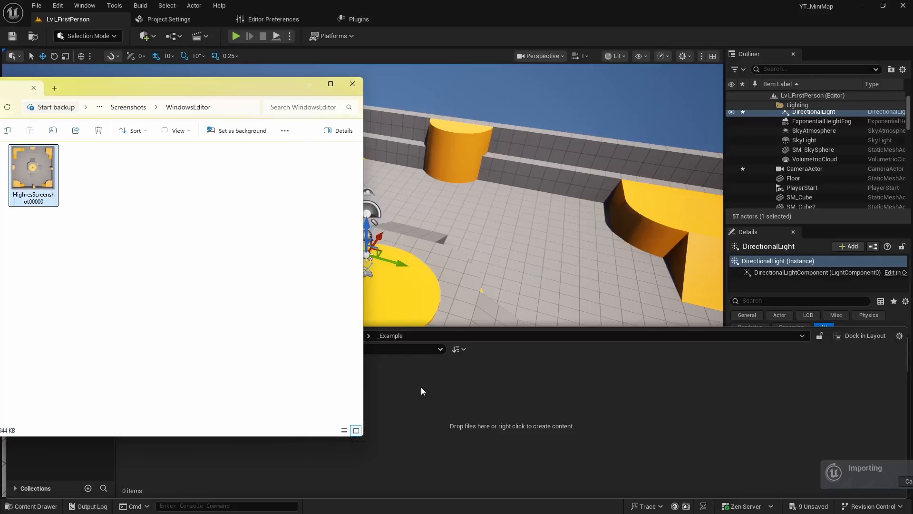
pyautogui.click(309, 84)
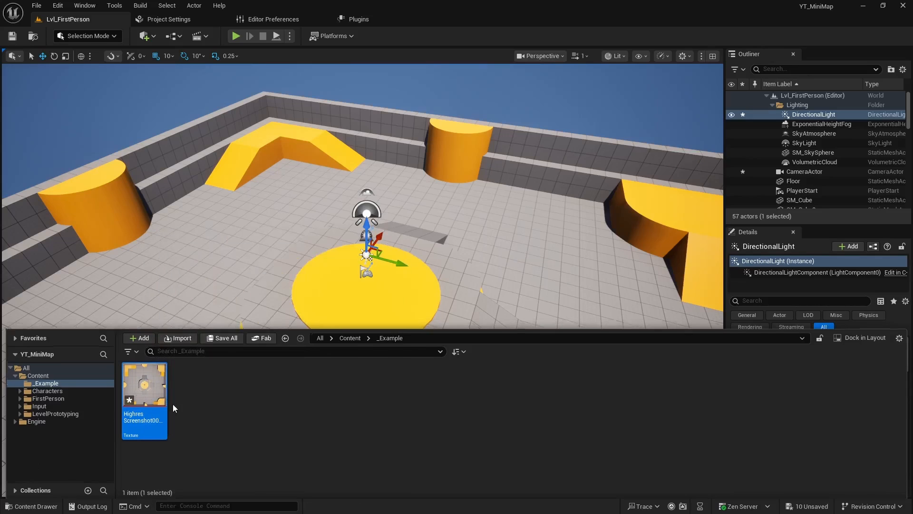
# Import the minimap_circle image from the D: drive into the _Example content folder
pyautogui.hotkey('ctrl', 'space')
pyautogui.hotkey('ctrl', 'space')
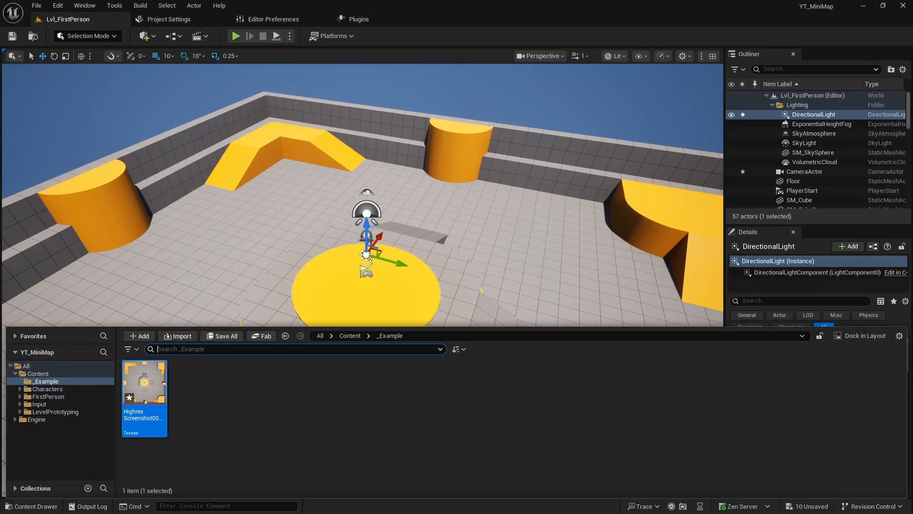
pyautogui.moveTo(0, 143); pyautogui.dragTo(193, 64)
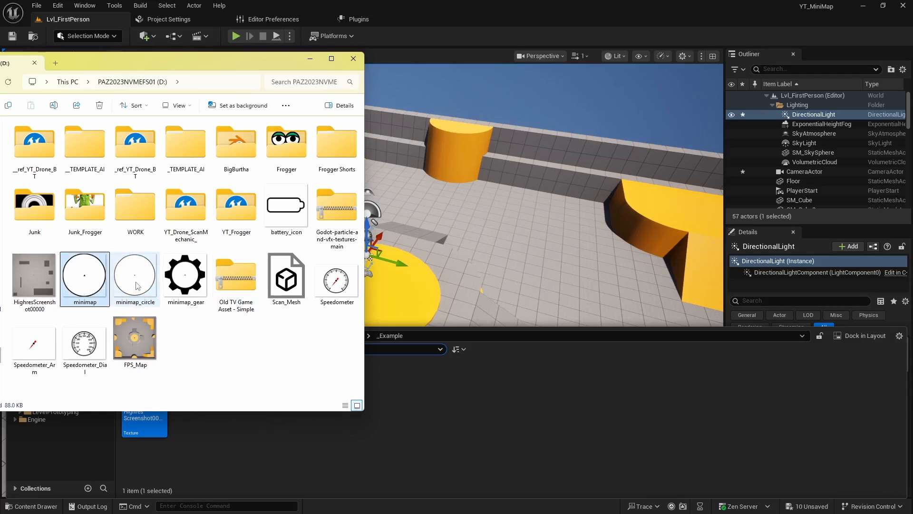
pyautogui.moveTo(139, 284); pyautogui.dragTo(428, 415)
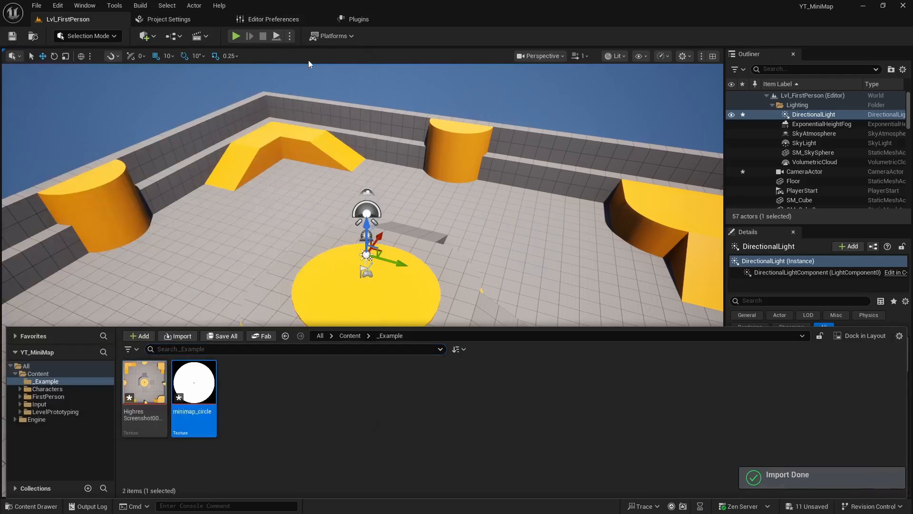
# Open the HighresScreenshot00000 texture and dock its editor window alongside the main editor tabs
pyautogui.click(141, 389)
pyautogui.hotkey('ctrl', 'space')
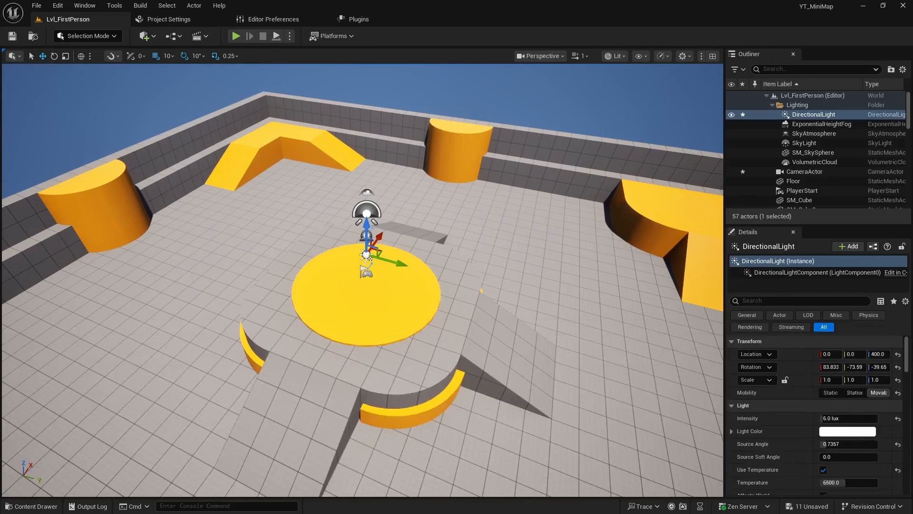
pyautogui.click(649, 230)
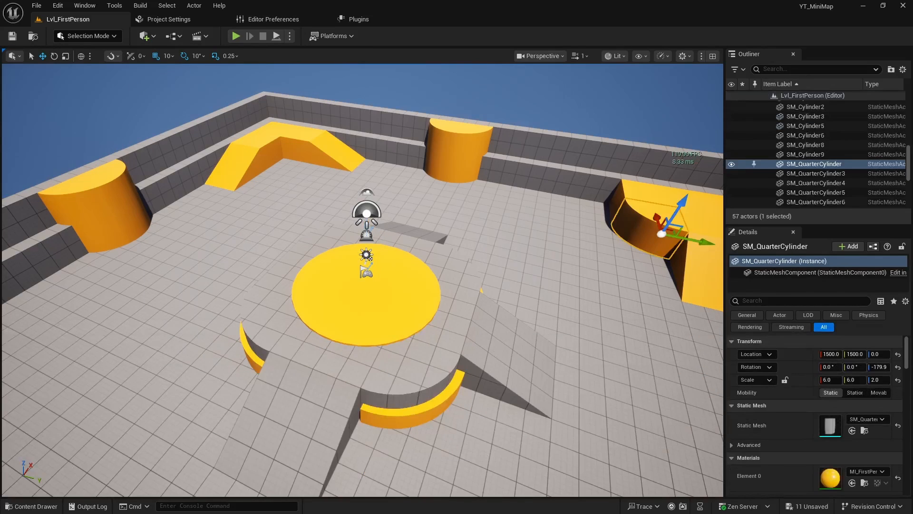
pyautogui.moveTo(406, 84); pyautogui.dragTo(434, 29)
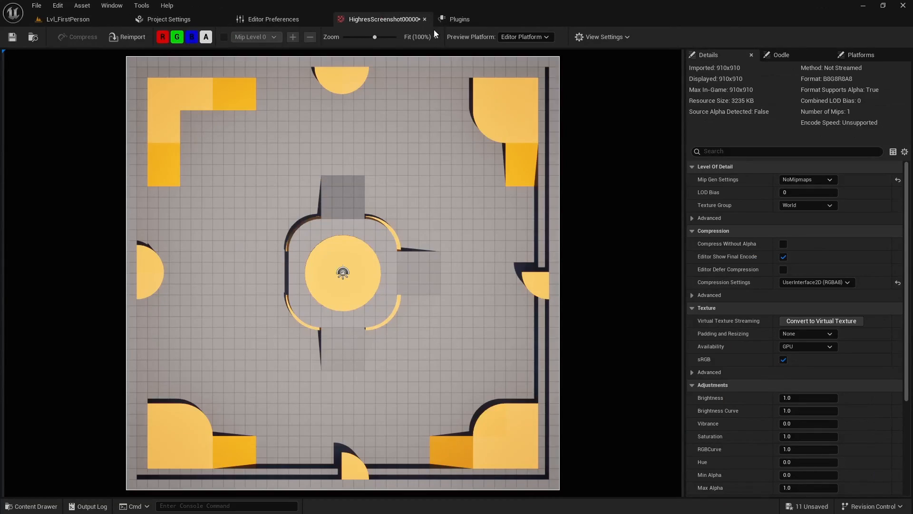
# Set the X-axis and Y-axis tiling methods of the HighresScreenshot00000 texture to Clamp and save it
pyautogui.moveTo(372, 20); pyautogui.dragTo(439, 21)
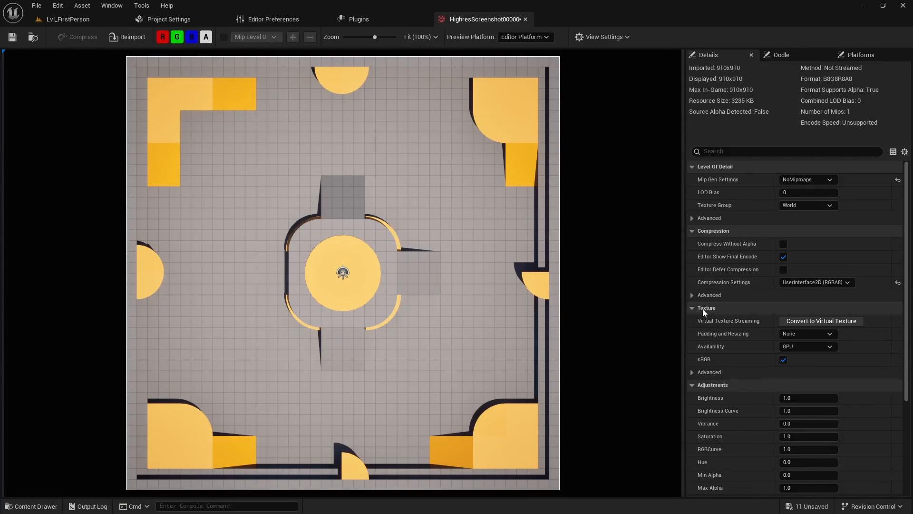
pyautogui.click(693, 373)
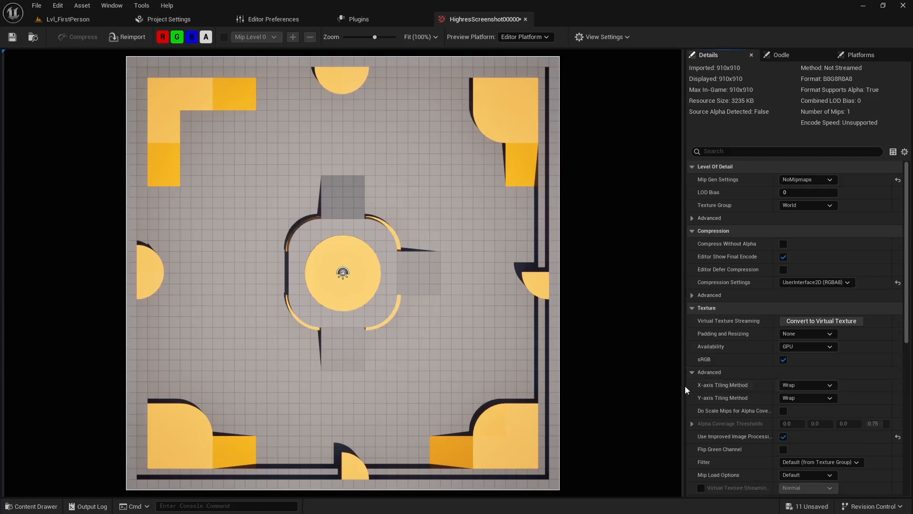
pyautogui.click(810, 384)
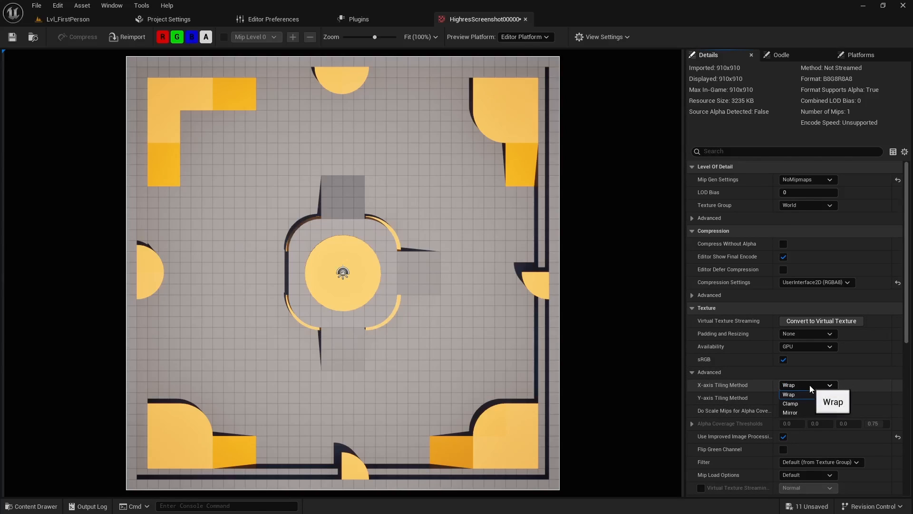
pyautogui.click(804, 403)
pyautogui.click(807, 397)
pyautogui.click(795, 417)
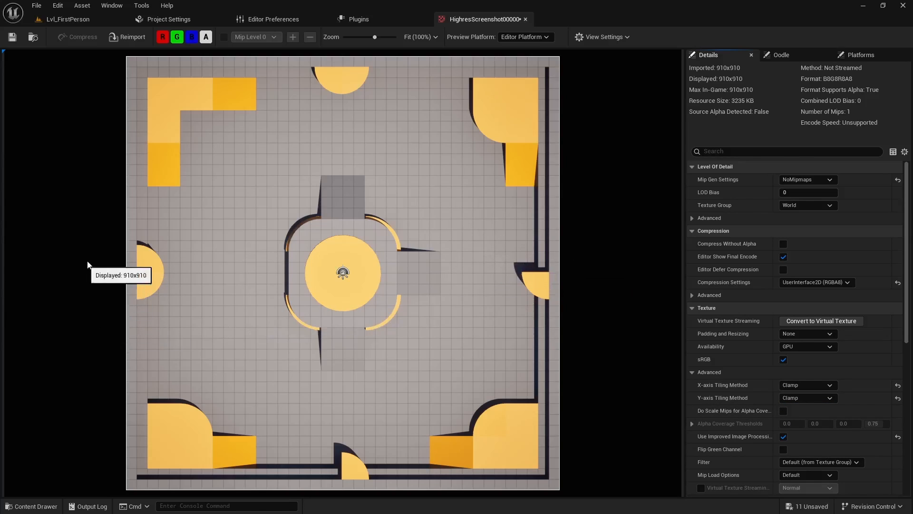
pyautogui.click(12, 38)
# Open the minimap_circle texture, set its X-axis and Y-axis tiling methods to Clamp, save it, and return to the HighresScreenshot00000 texture
pyautogui.hotkey('ctrl', 'space')
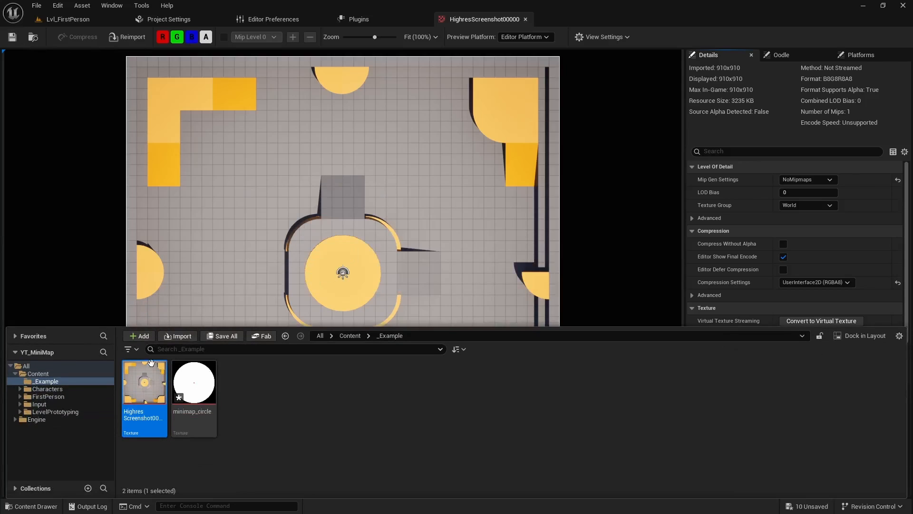
pyautogui.doubleClick(194, 383)
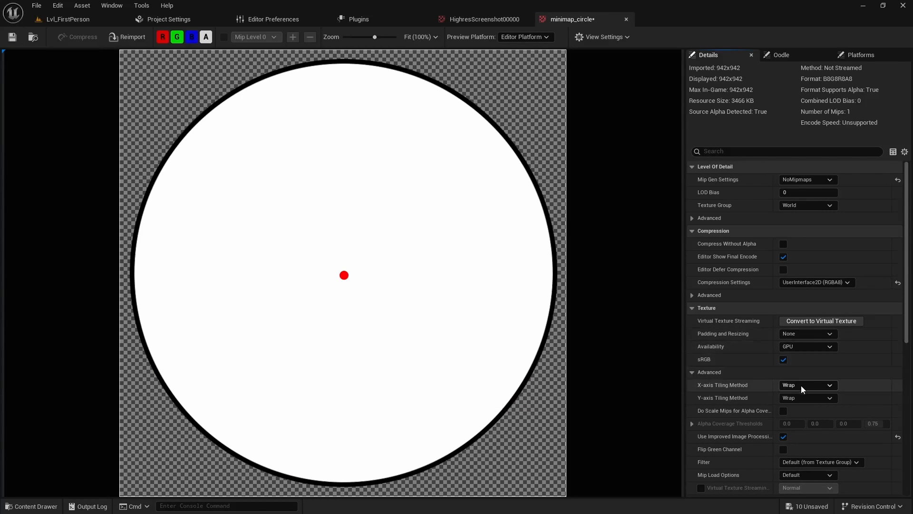
pyautogui.click(803, 387)
pyautogui.click(792, 404)
pyautogui.click(801, 397)
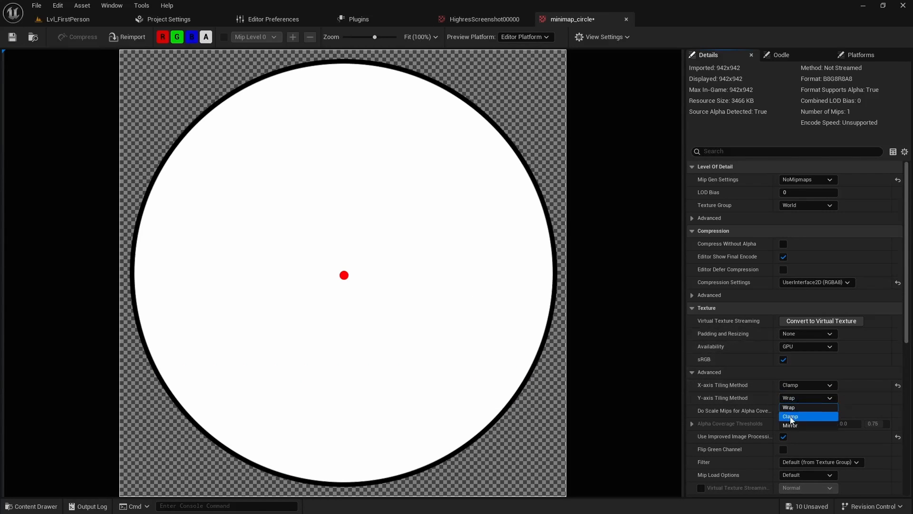
pyautogui.click(792, 417)
pyautogui.click(13, 37)
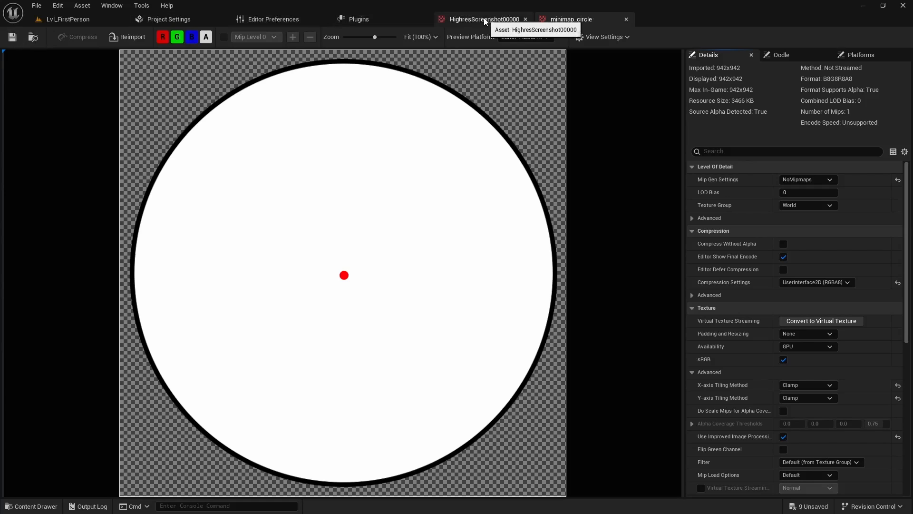
pyautogui.click(484, 18)
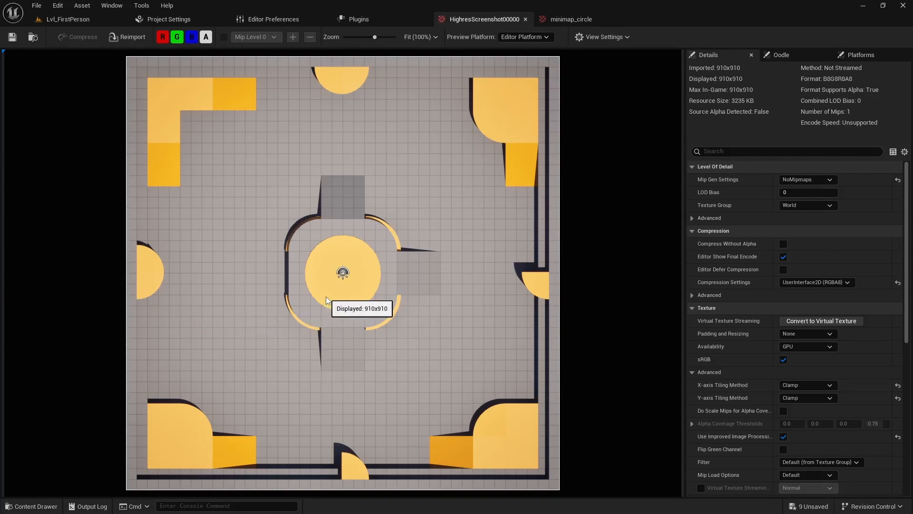
# Create a material named M_MiniMap in the _Example folder and open it for editing
pyautogui.hotkey('ctrl', 'space')
pyautogui.rightClick(262, 411)
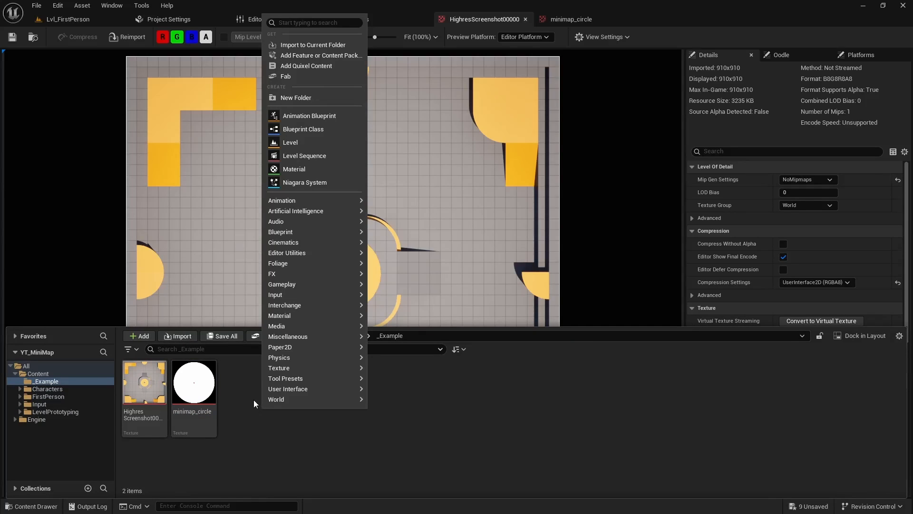
pyautogui.click(302, 171)
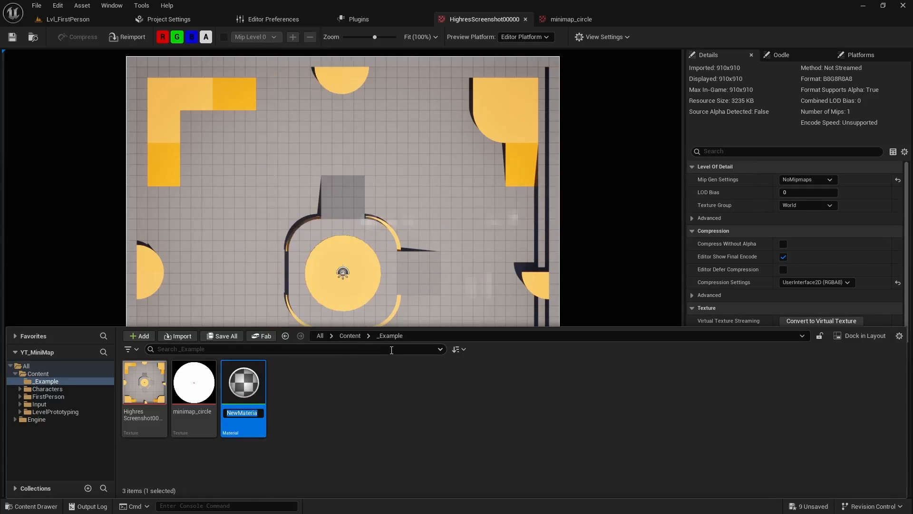
pyautogui.press('capslock')
pyautogui.write('M_MiniMap')
pyautogui.press('capslock')
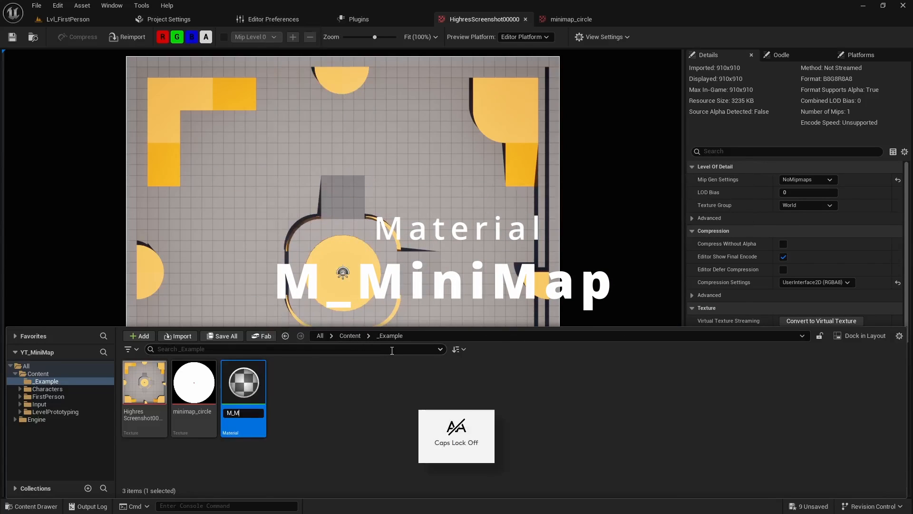
pyautogui.press('Return')
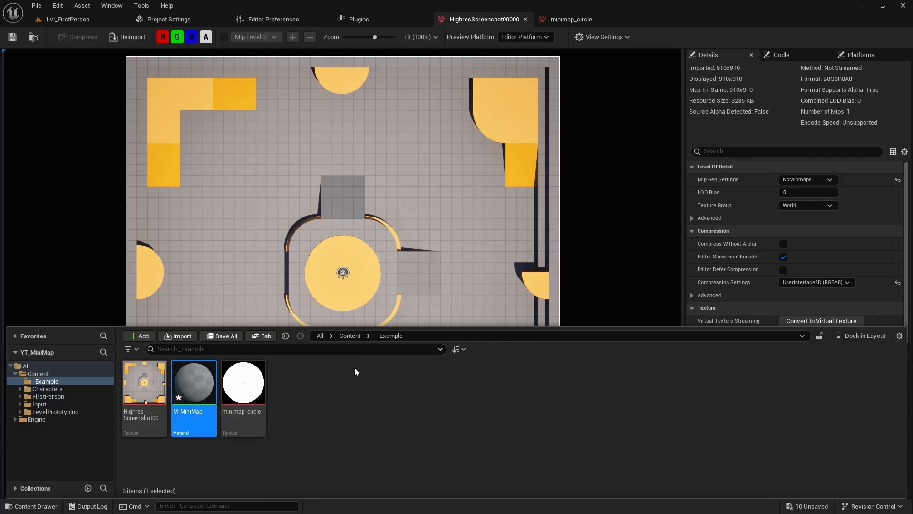
pyautogui.press('Return')
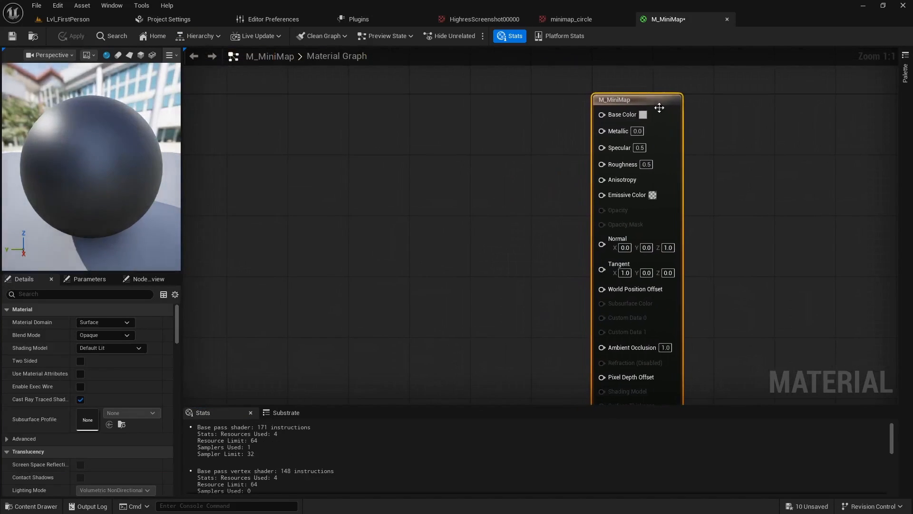
# Set the M_MiniMap material's domain to User Interface and its blend mode to Masked
pyautogui.click(122, 321)
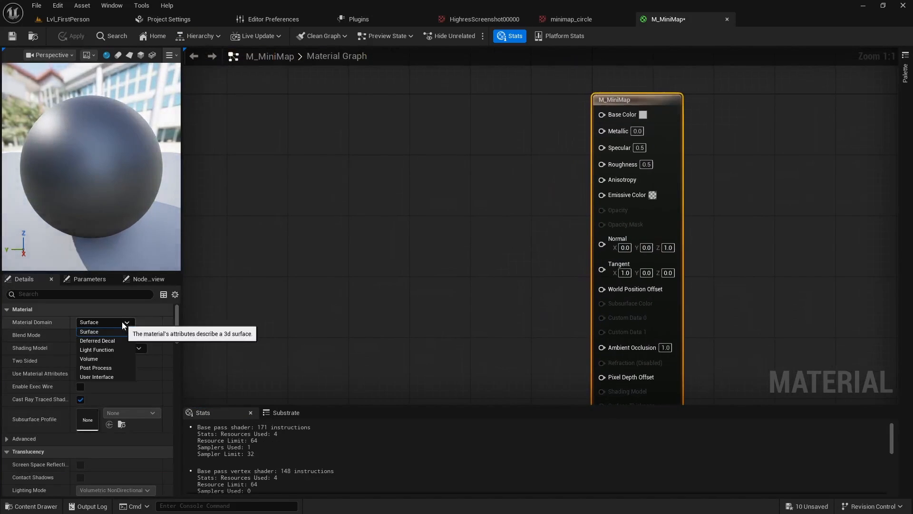
pyautogui.click(107, 377)
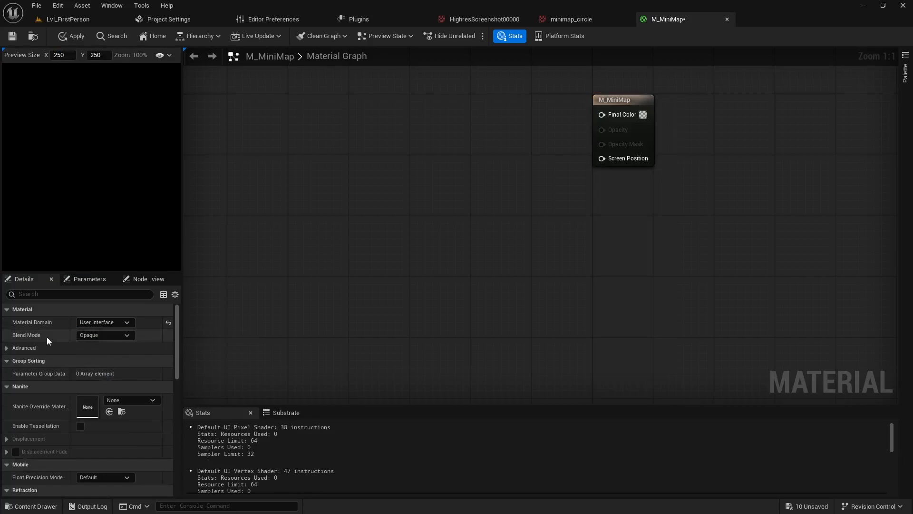
pyautogui.click(110, 336)
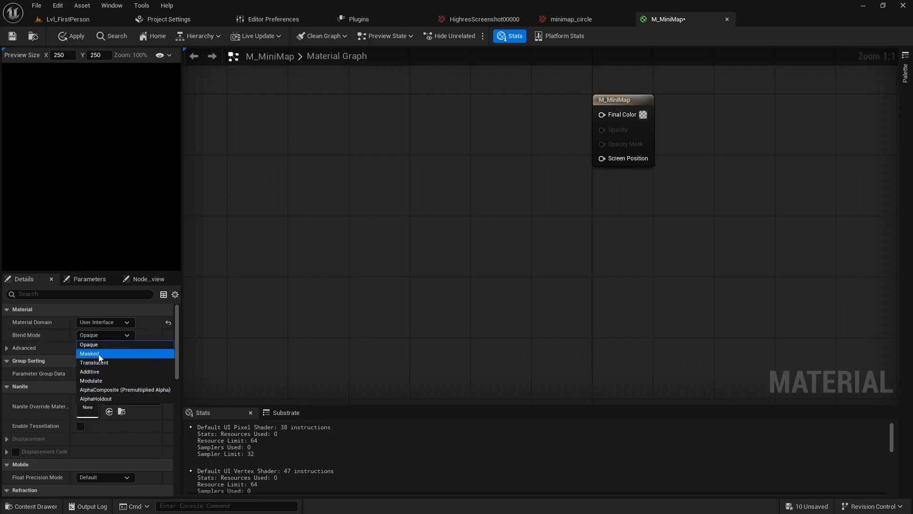
pyautogui.click(100, 356)
# Add the HighresScreenshot00000 and minimap_circle textures to the material graph as Texture Sample nodes, one below the other
pyautogui.moveTo(332, 262); pyautogui.dragTo(425, 322, button='right')
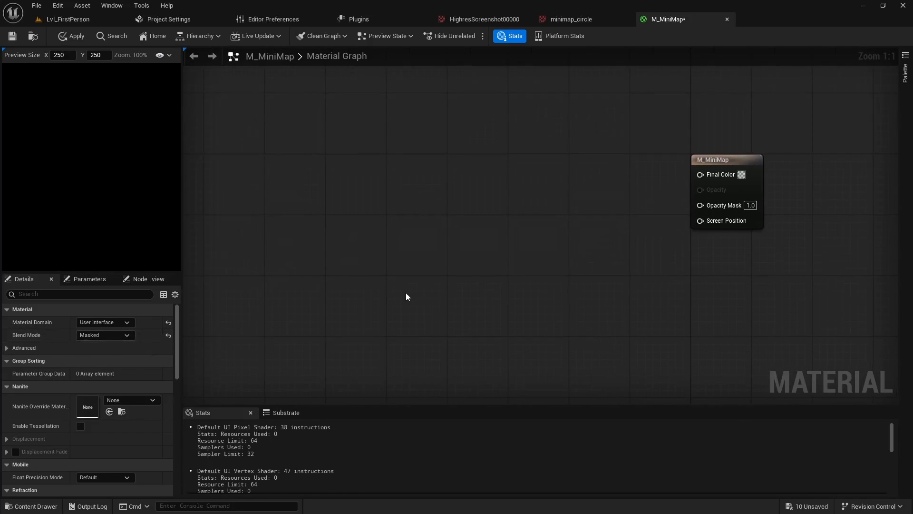
pyautogui.hotkey('ctrl', 'space')
pyautogui.click(145, 386)
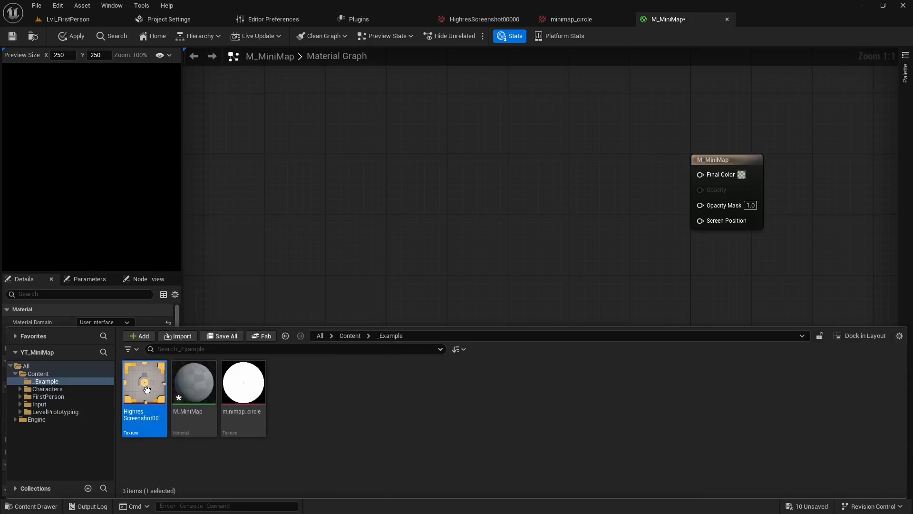
pyautogui.moveTo(147, 390); pyautogui.dragTo(390, 160)
pyautogui.hotkey('ctrl', 'space')
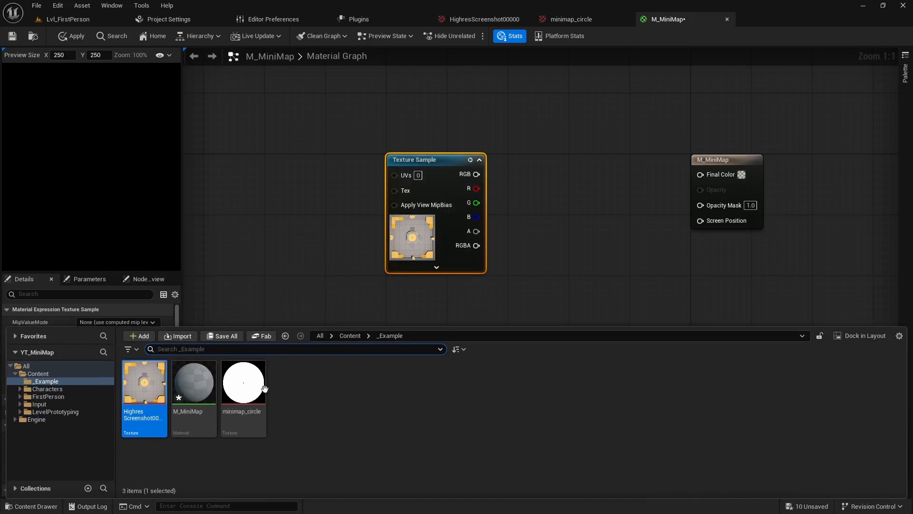
pyautogui.click(240, 387)
pyautogui.moveTo(241, 387); pyautogui.dragTo(434, 305)
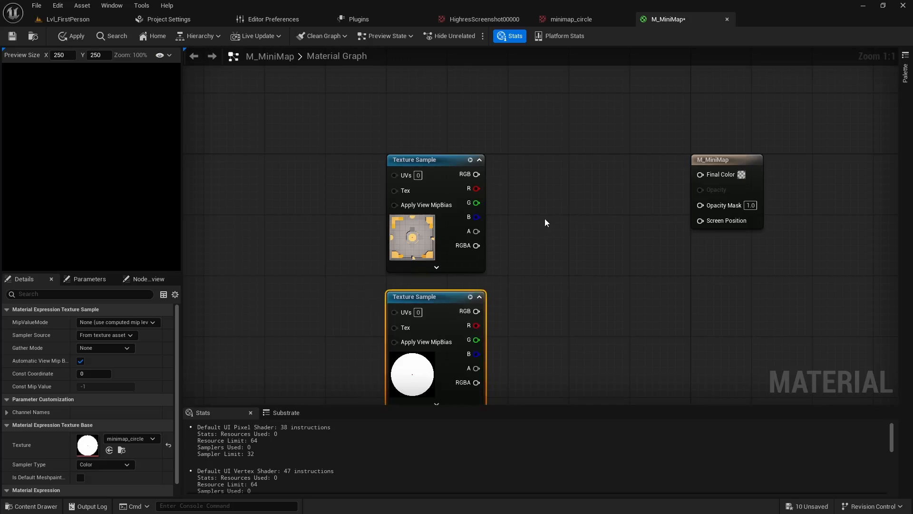
# Multiply the RGB outputs of the two texture samples and connect the result to the material's Final Color
pyautogui.press('m')
pyautogui.click(532, 245)
pyautogui.moveTo(555, 250); pyautogui.dragTo(567, 252)
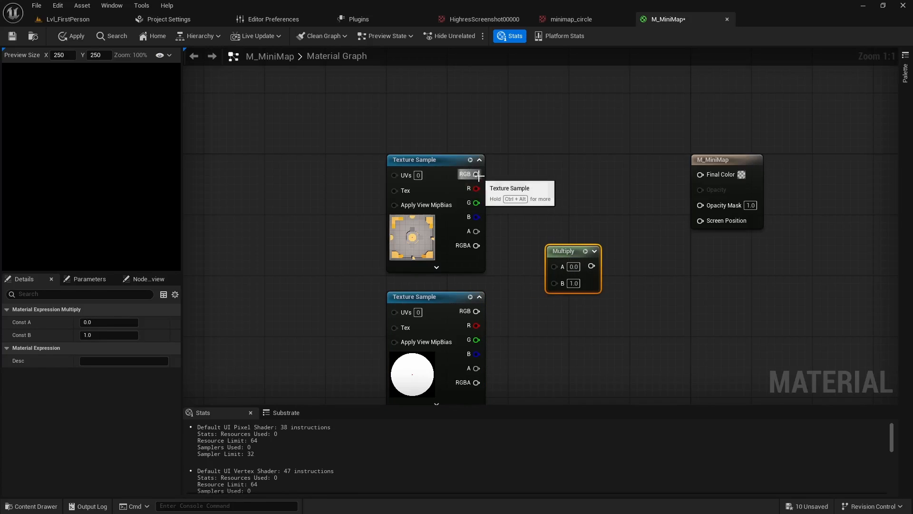
pyautogui.moveTo(476, 175); pyautogui.dragTo(554, 266)
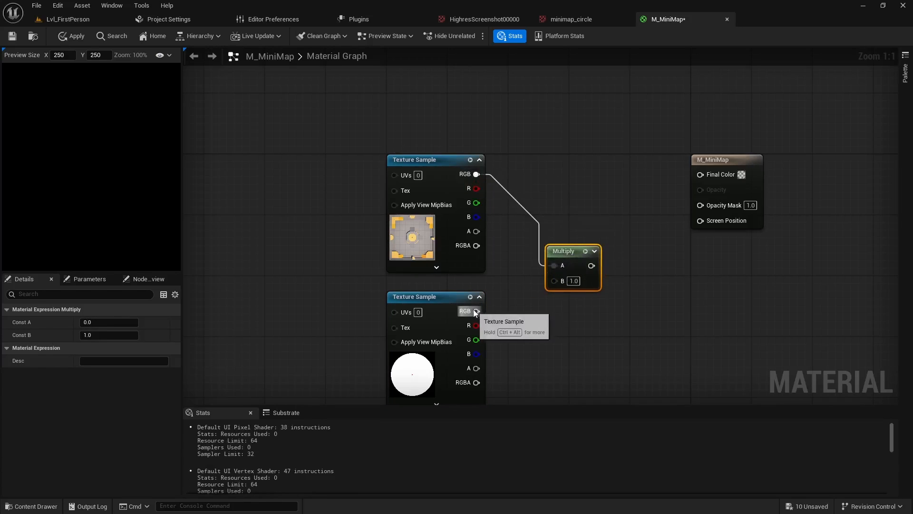
pyautogui.moveTo(476, 311); pyautogui.dragTo(700, 176)
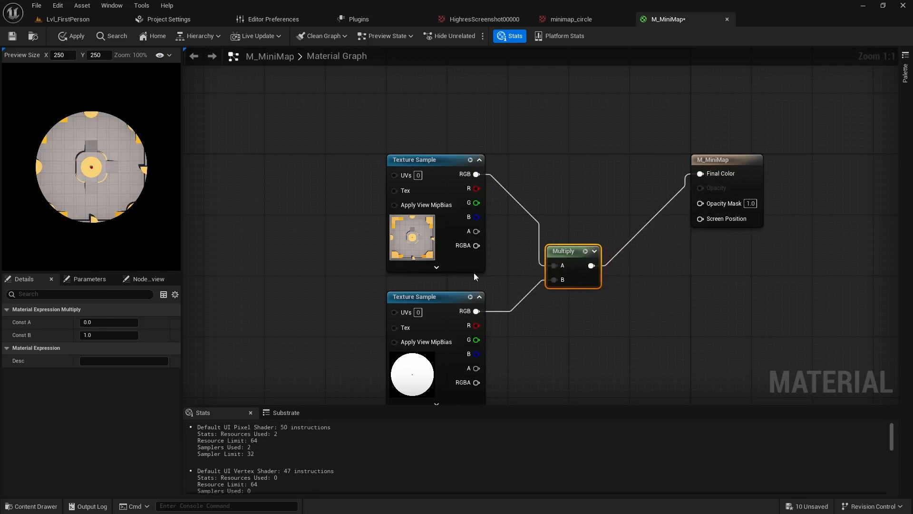
# Connect the circle texture's alpha output to the material's Opacity Mask and move the Multiply node clear of the wire
pyautogui.moveTo(513, 363); pyautogui.dragTo(488, 308, button='right')
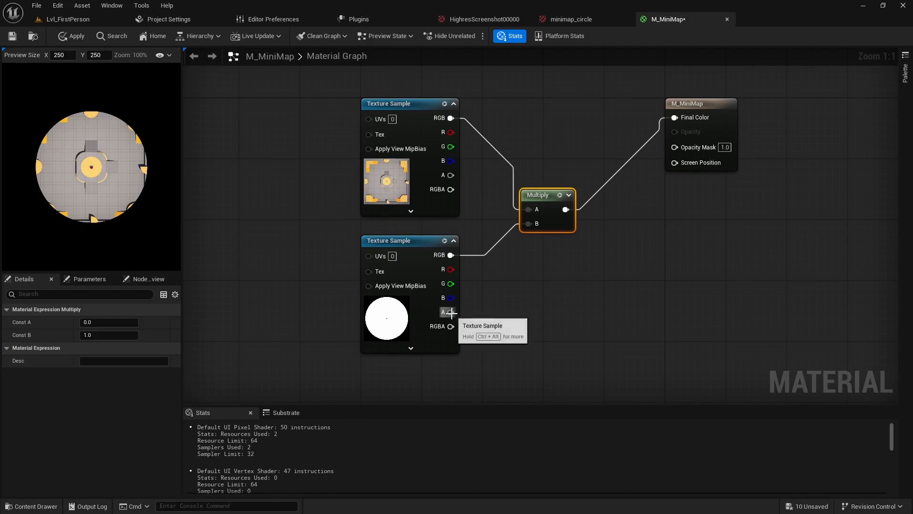
pyautogui.moveTo(450, 312); pyautogui.dragTo(674, 147)
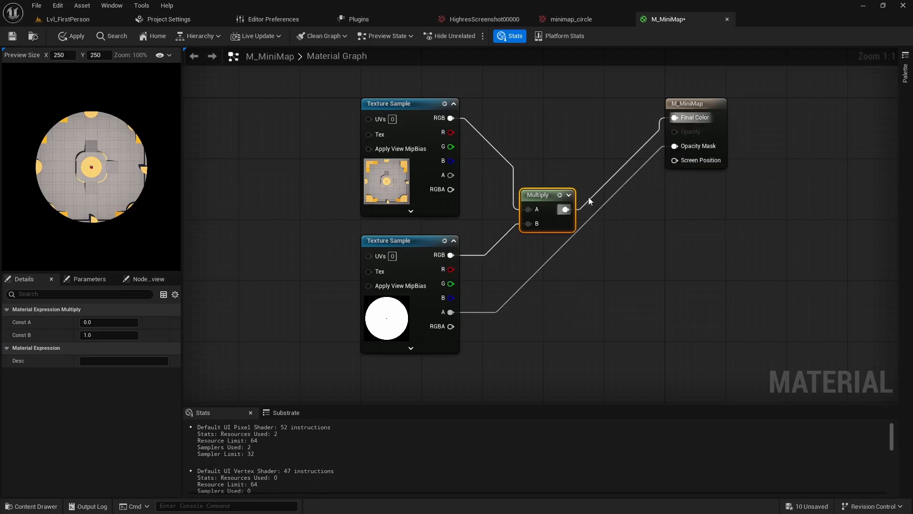
pyautogui.moveTo(551, 198); pyautogui.dragTo(536, 167)
pyautogui.moveTo(301, 240); pyautogui.dragTo(372, 280, button='right')
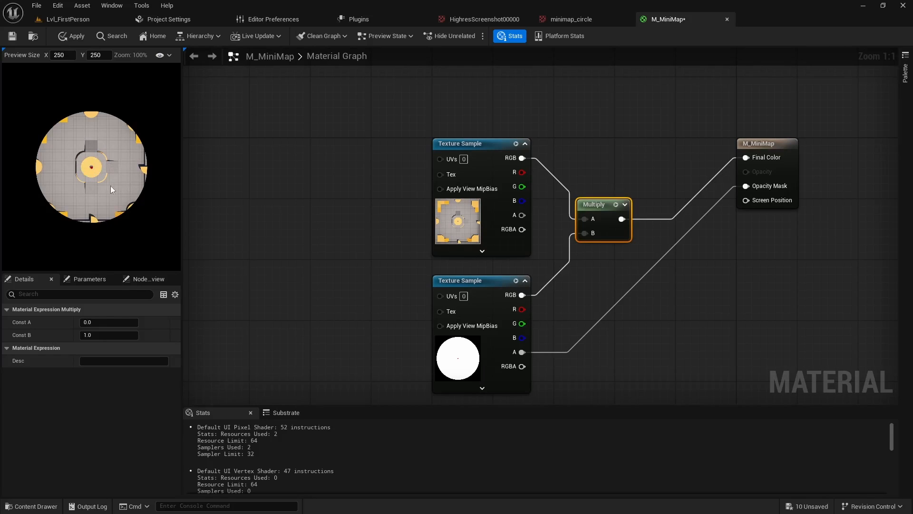
# Add a scalar parameter named Scale with a default value of 0.5 in the empty area before the texture samples
pyautogui.moveTo(350, 272); pyautogui.dragTo(470, 264, button='right')
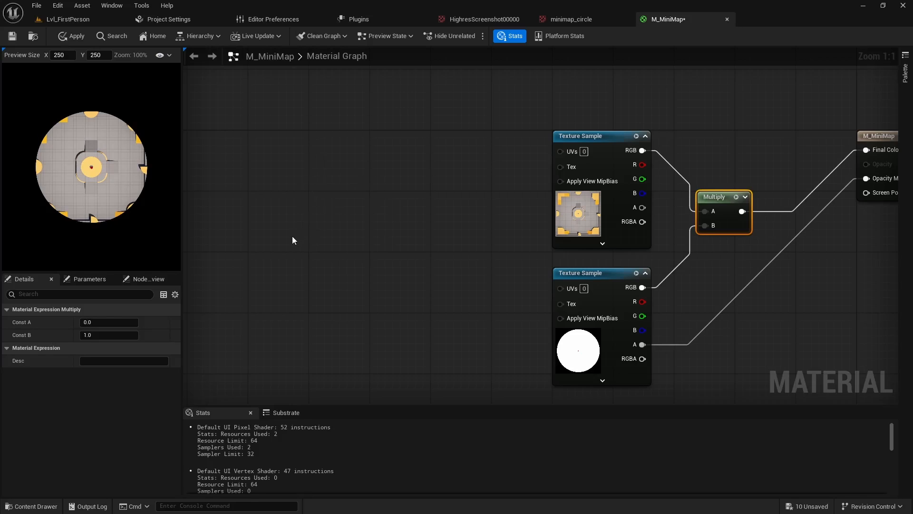
pyautogui.click(287, 204)
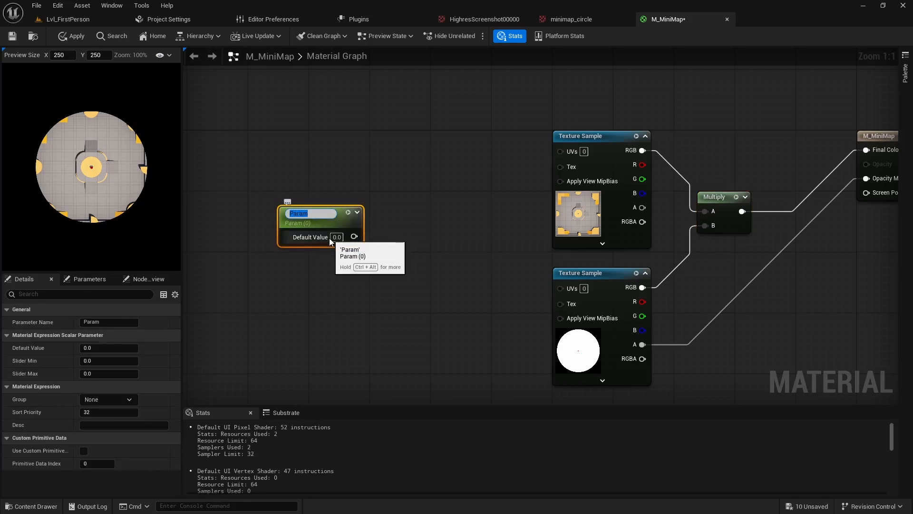
pyautogui.write('Scale')
pyautogui.press('Return')
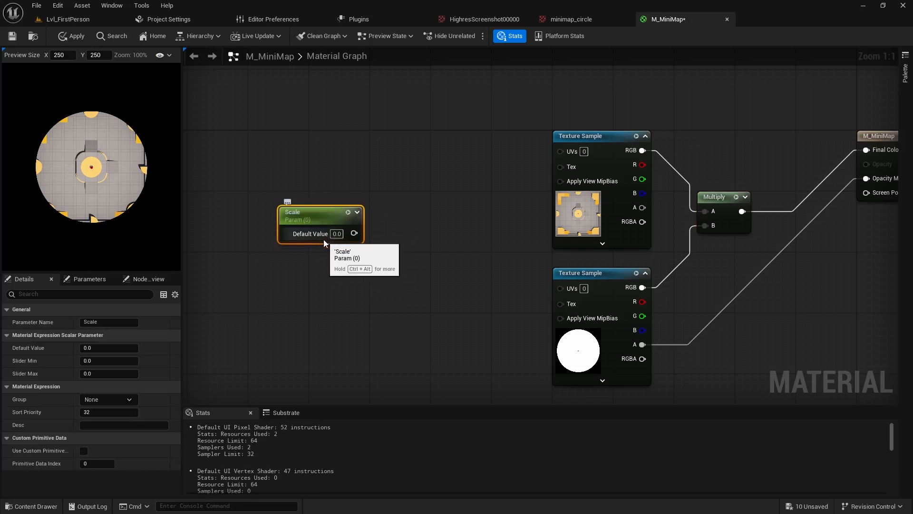
pyautogui.click(336, 234)
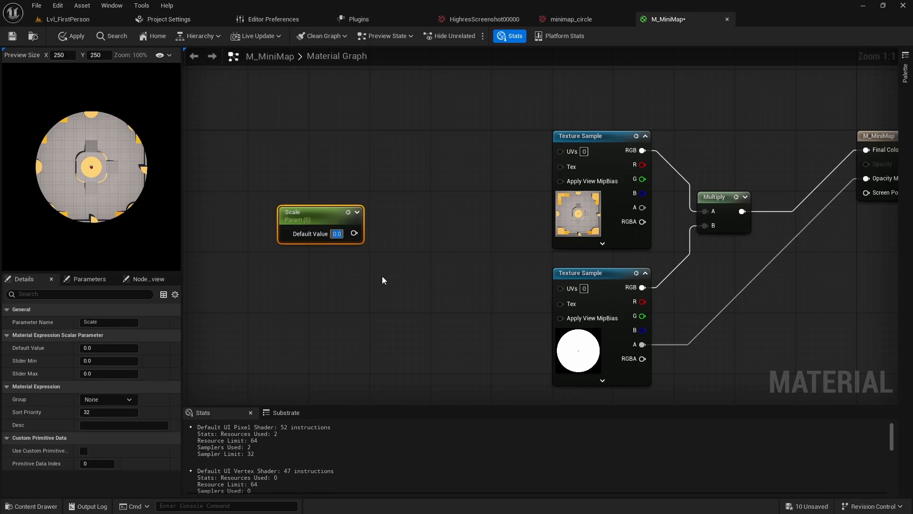
pyautogui.write('0.5')
pyautogui.press('Return')
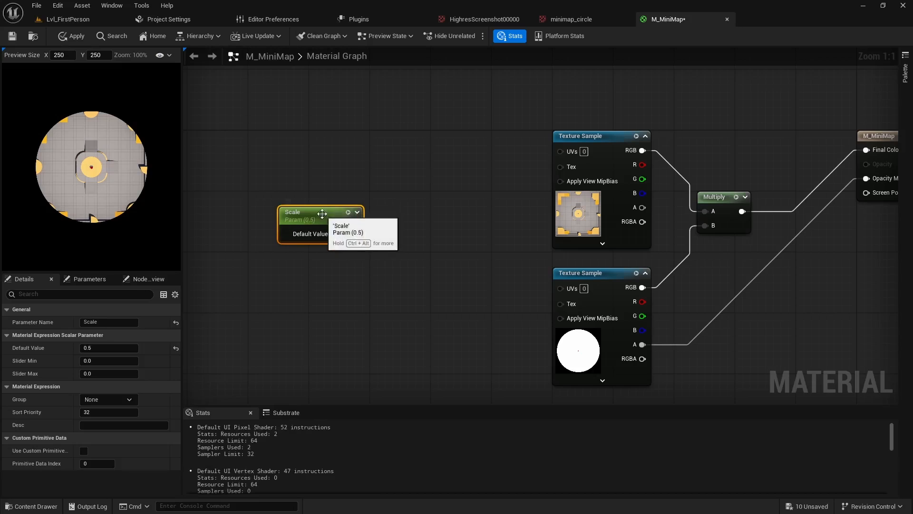
# Feed the Scale parameter through a OneMinus node into the A input of a new Divide node with a divisor of 2
pyautogui.moveTo(323, 214); pyautogui.dragTo(364, 273)
pyautogui.write('onemin')
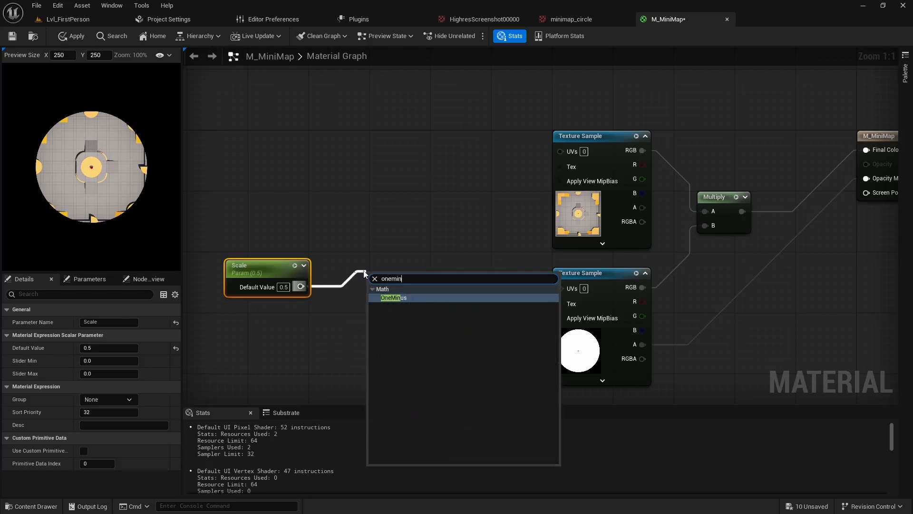
pyautogui.press('Return')
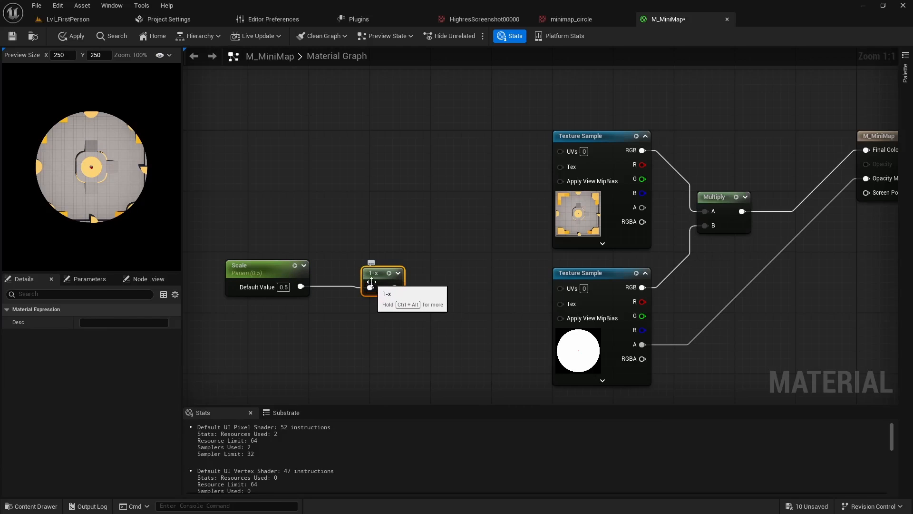
pyautogui.click(436, 275)
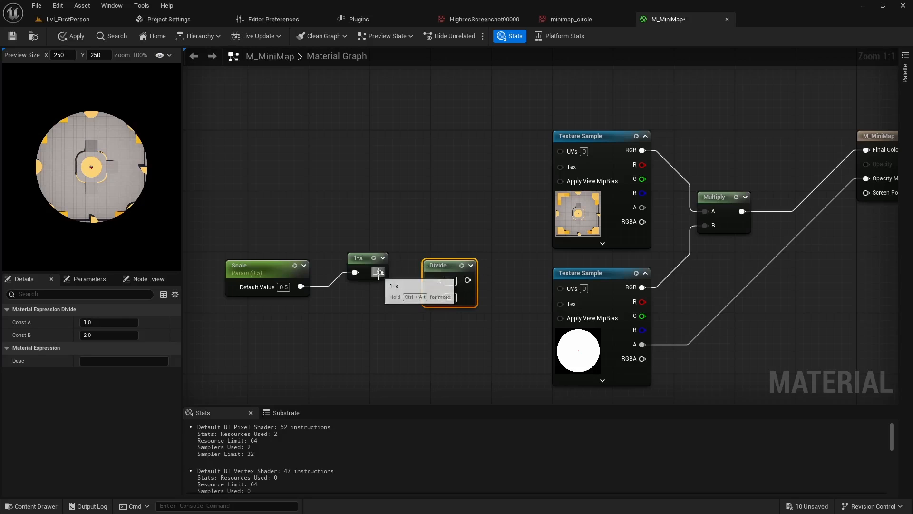
pyautogui.moveTo(379, 272); pyautogui.dragTo(442, 276)
pyautogui.click(451, 295)
pyautogui.moveTo(350, 314); pyautogui.dragTo(422, 345, button='right')
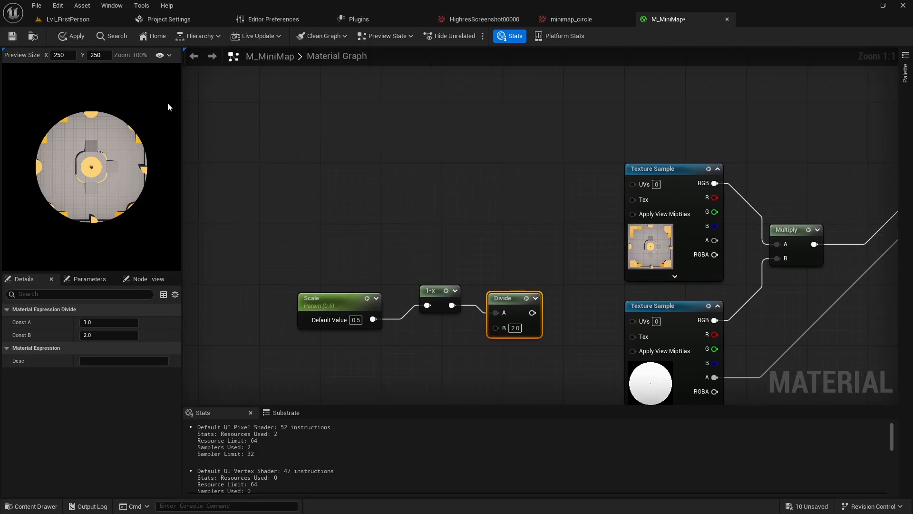
# Place an Add node before the map texture sample and connect the Divide output to its B input
pyautogui.click(490, 205)
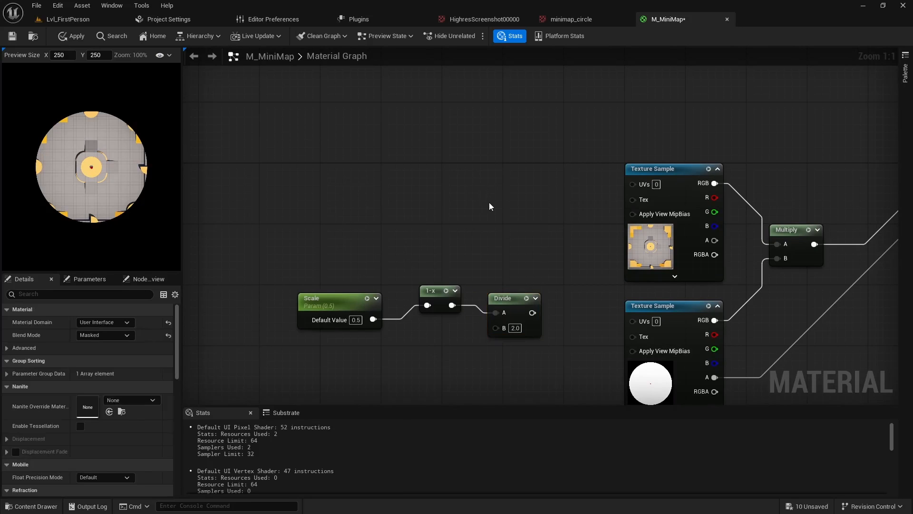
pyautogui.click(535, 210)
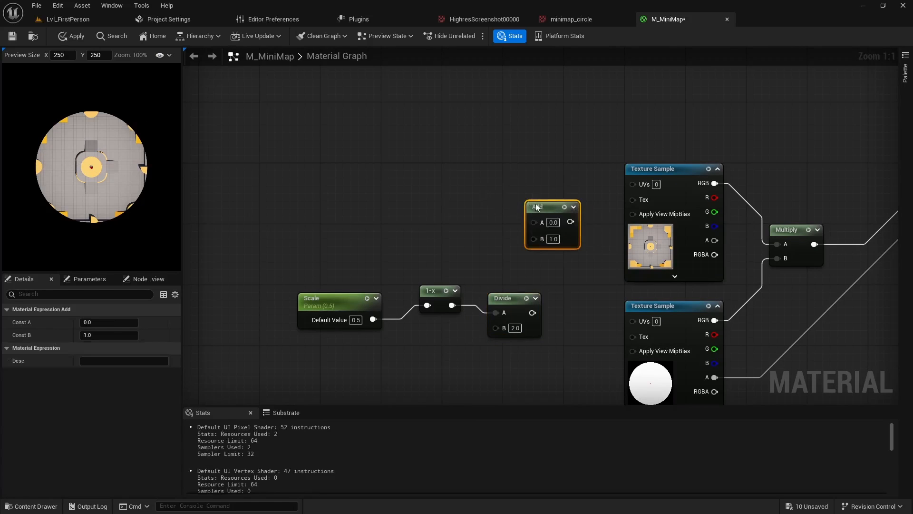
pyautogui.moveTo(330, 368); pyautogui.dragTo(526, 231)
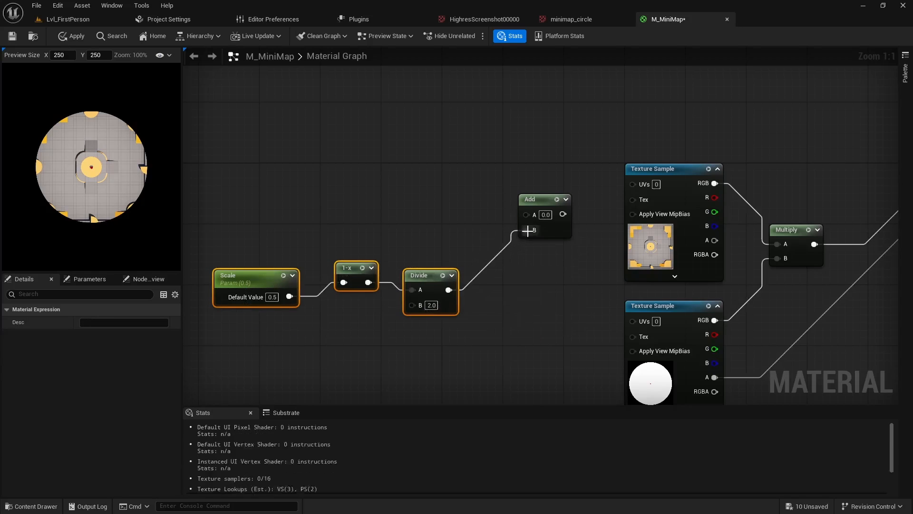
# Add a Multiply node with Scale on B, route it to the Add node's A input, and connect Add to the map texture's UVs
pyautogui.moveTo(463, 294); pyautogui.dragTo(657, 307, button='right')
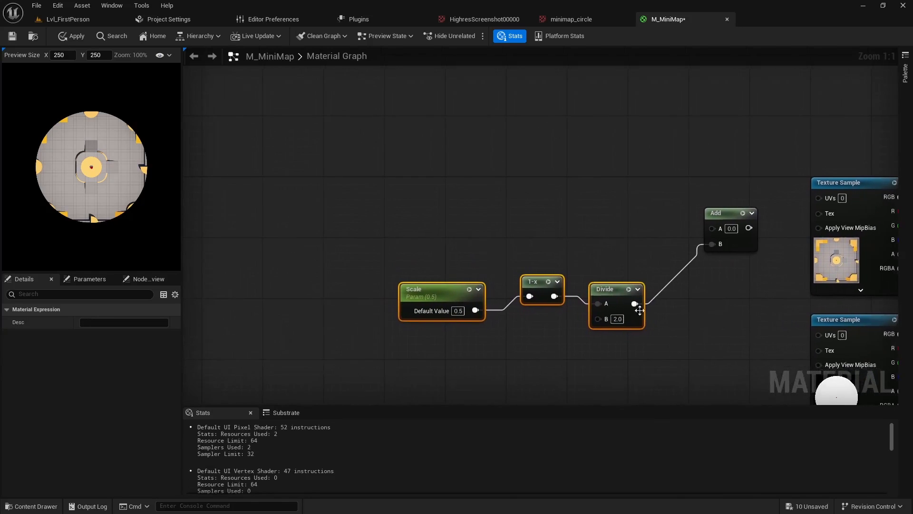
pyautogui.click(525, 205)
pyautogui.click(519, 190)
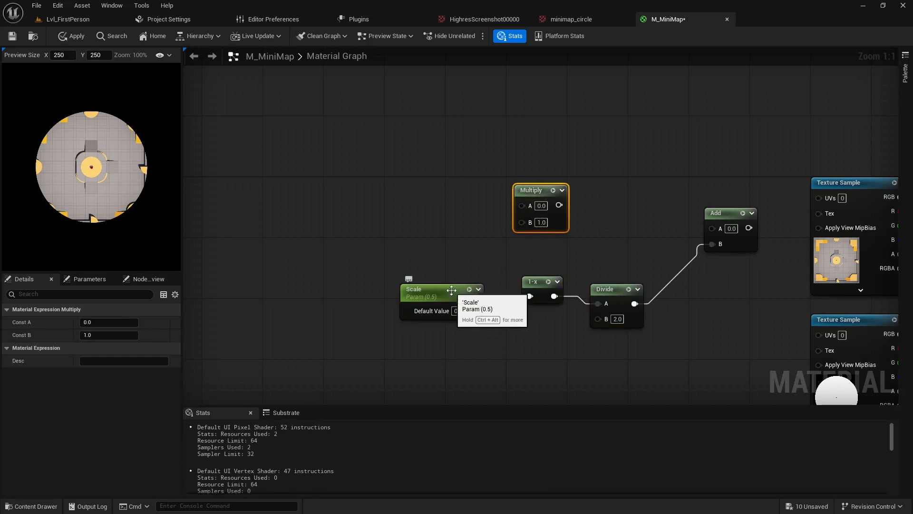
pyautogui.moveTo(451, 293); pyautogui.dragTo(712, 228)
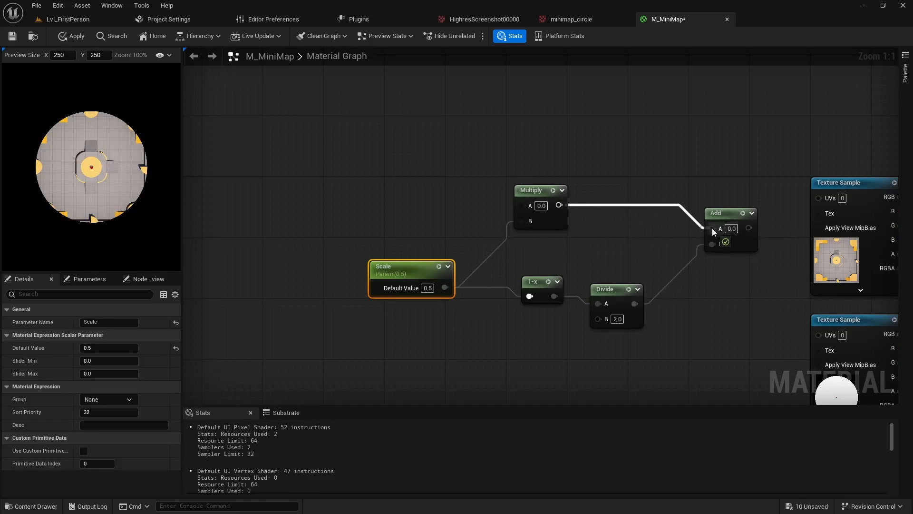
pyautogui.moveTo(730, 285); pyautogui.dragTo(602, 265, button='right')
pyautogui.moveTo(611, 209); pyautogui.dragTo(691, 179)
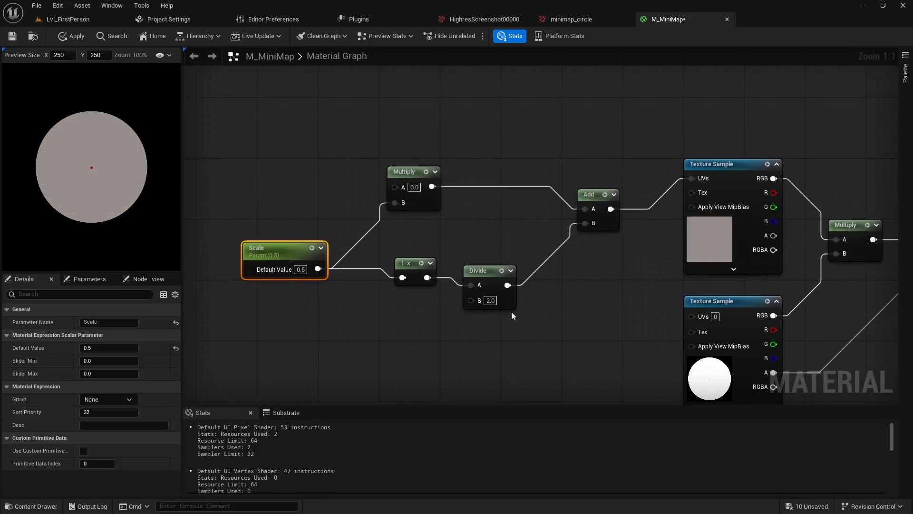
# Tidy the Scale, Multiply, OneMinus, Divide and Add nodes by moving them farther from the texture samples
pyautogui.moveTo(601, 193); pyautogui.dragTo(563, 193)
pyautogui.moveTo(538, 304); pyautogui.dragTo(675, 304, button='right')
pyautogui.moveTo(405, 334); pyautogui.dragTo(706, 158)
pyautogui.moveTo(689, 192); pyautogui.dragTo(640, 178)
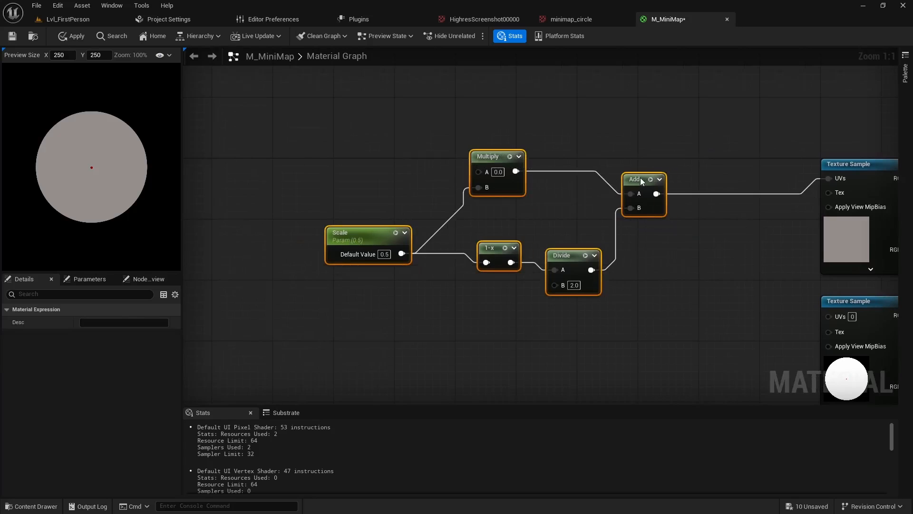
# Group the selected scale nodes in a comment box titled "Zoom and Offset"
pyautogui.moveTo(662, 211); pyautogui.dragTo(685, 249, button='right')
pyautogui.moveTo(749, 361); pyautogui.dragTo(698, 334, button='right')
pyautogui.press('c')
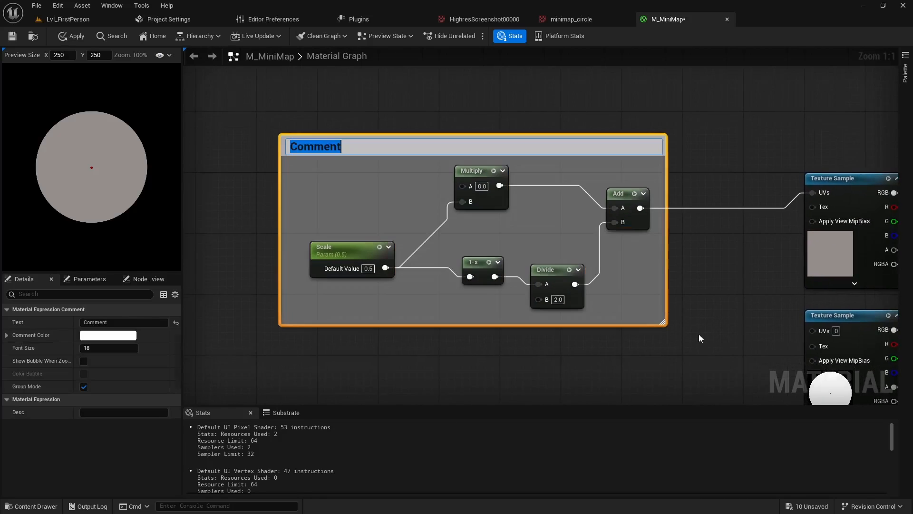
pyautogui.write('Z')
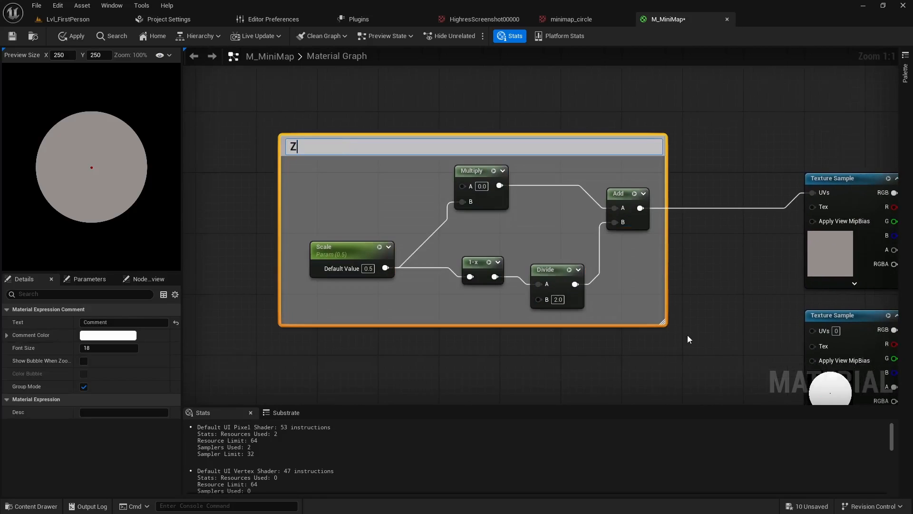
pyautogui.write('oom and Offset')
pyautogui.press('Return')
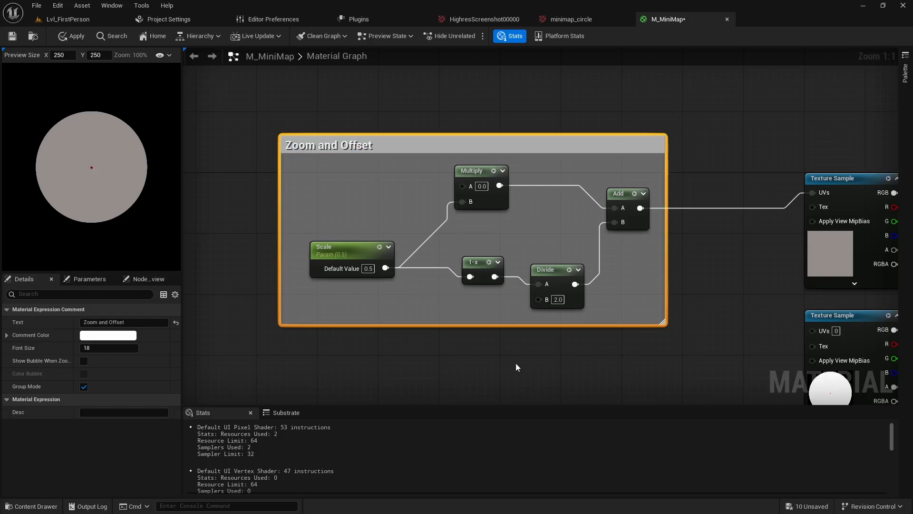
# Place a second Add node ahead of the Zoom and Offset group and connect its output to the Multiply node's A input
pyautogui.scroll(-1, 516, 363)
pyautogui.moveTo(511, 369); pyautogui.dragTo(570, 284, button='right')
pyautogui.scroll(-1, 470, 315)
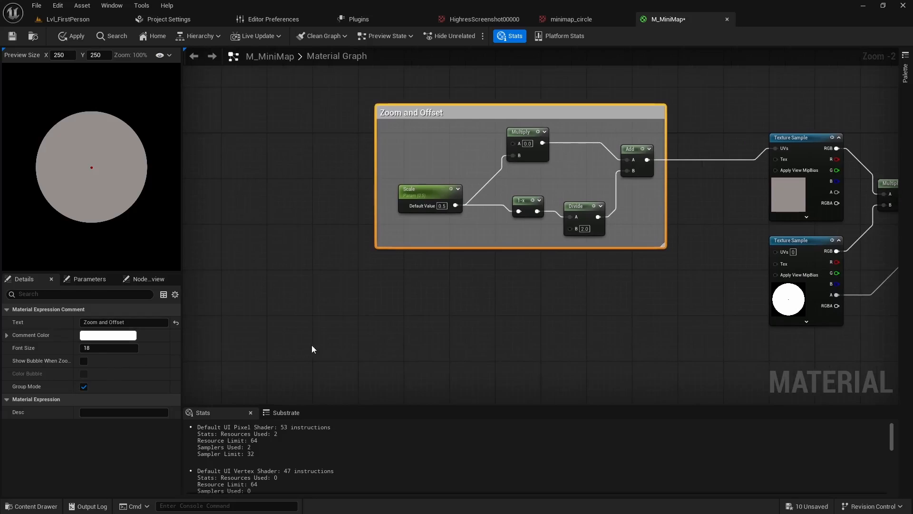
pyautogui.moveTo(381, 314); pyautogui.dragTo(548, 321, button='right')
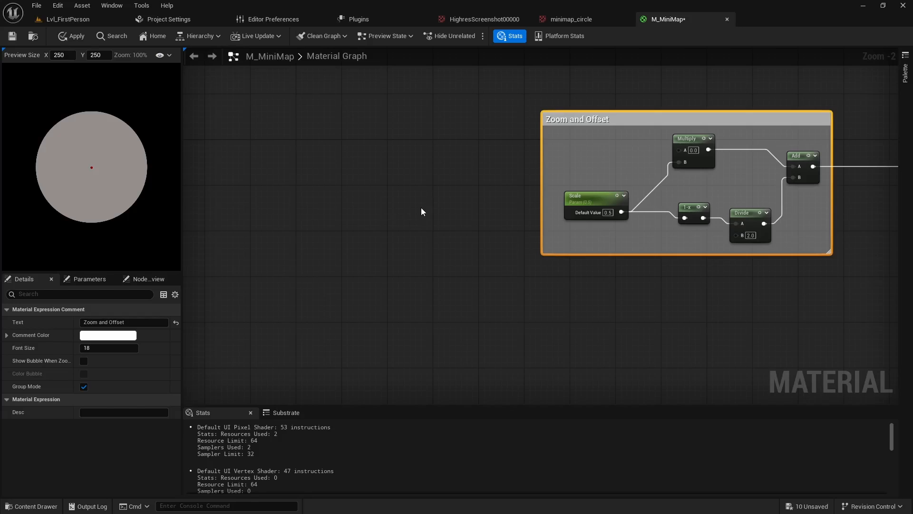
pyautogui.click(425, 201)
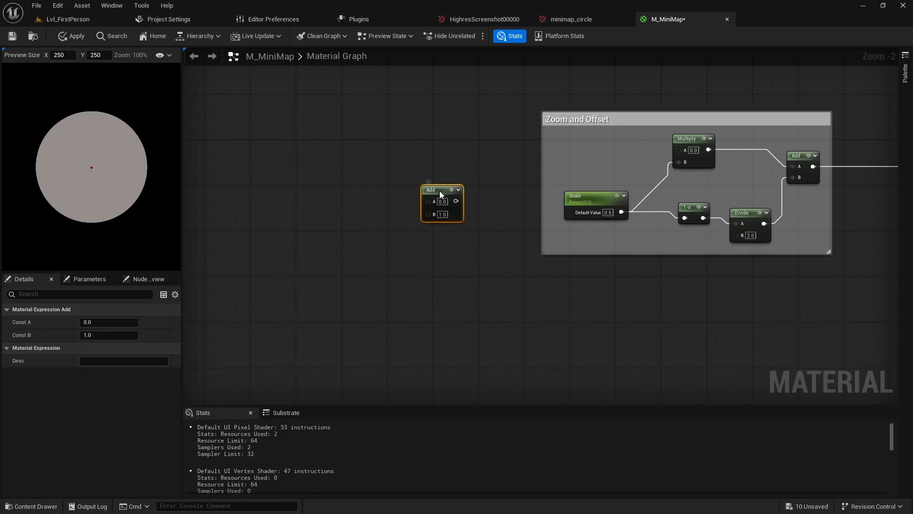
pyautogui.moveTo(444, 206); pyautogui.dragTo(678, 150)
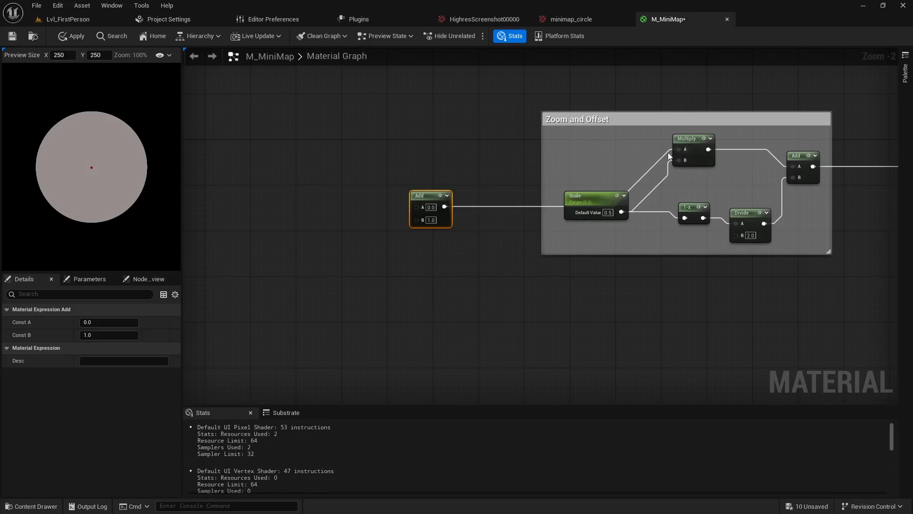
pyautogui.moveTo(438, 197); pyautogui.dragTo(431, 149)
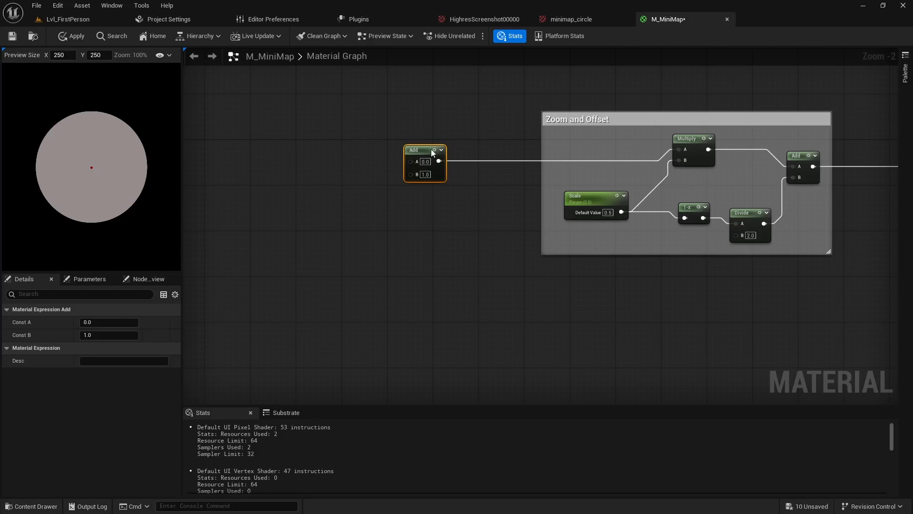
pyautogui.moveTo(392, 222); pyautogui.dragTo(492, 226, button='right')
pyautogui.moveTo(519, 162); pyautogui.dragTo(600, 162)
pyautogui.moveTo(456, 197); pyautogui.dragTo(470, 233, button='right')
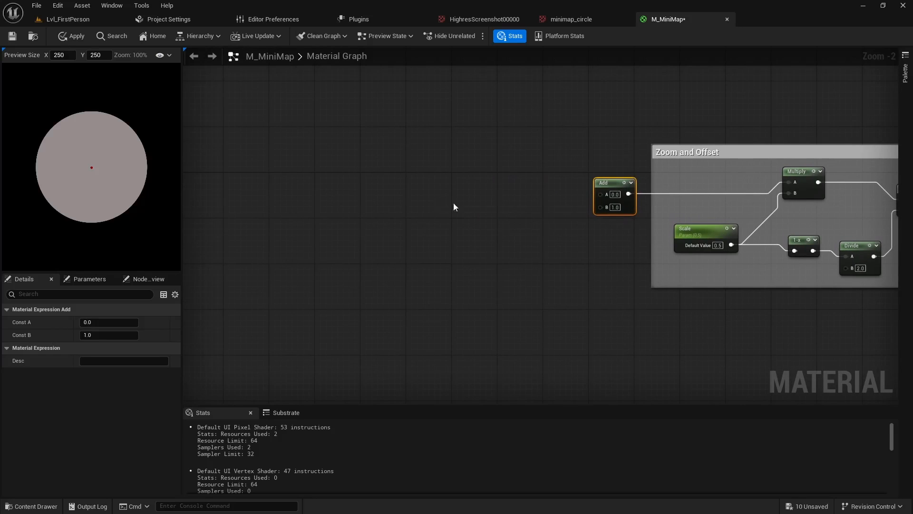
pyautogui.moveTo(612, 185); pyautogui.dragTo(587, 183)
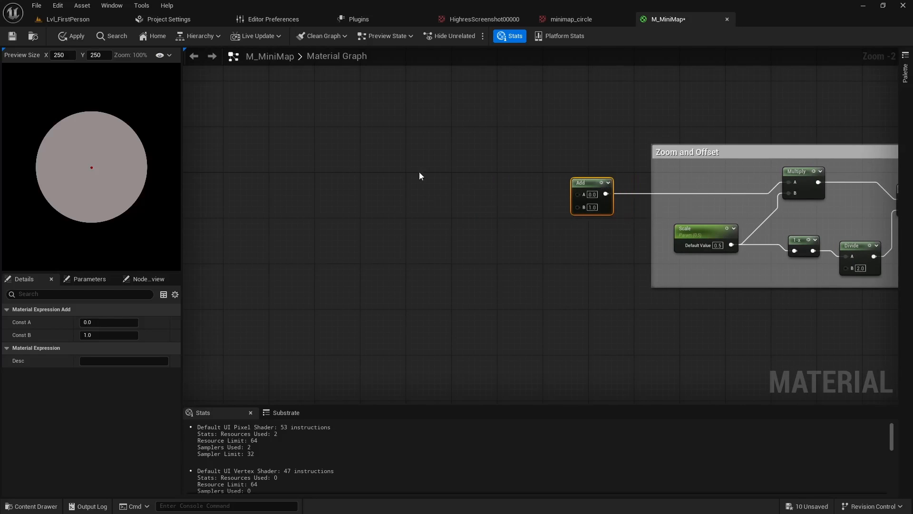
# Add a TextureCoordinate node in the empty area well ahead of the new Add node
pyautogui.rightClick(353, 154)
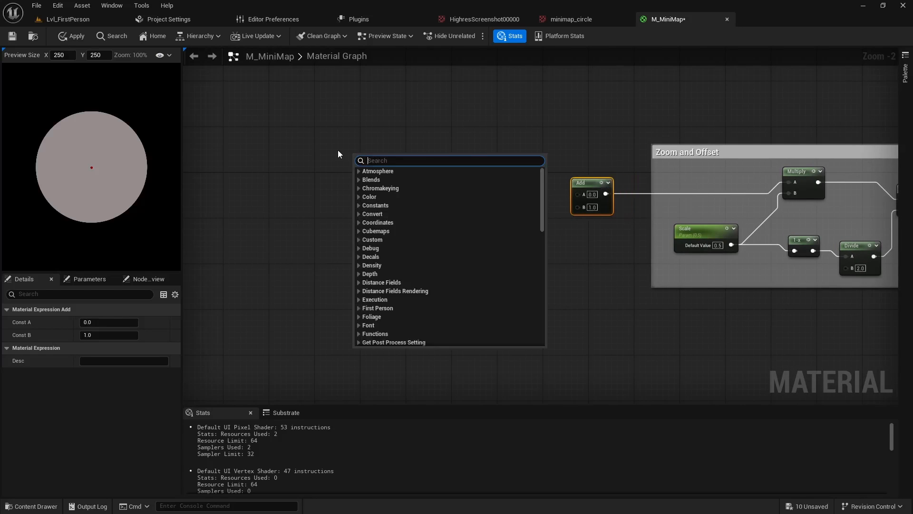
pyautogui.write('texture')
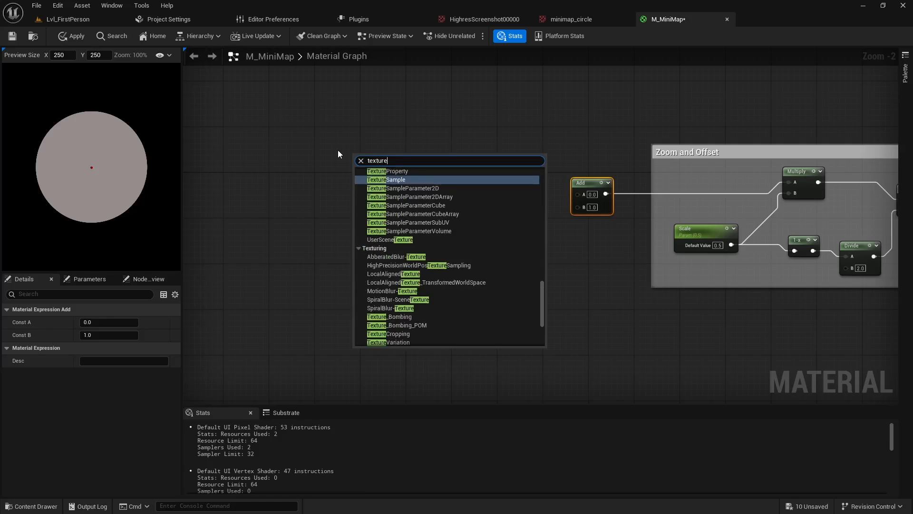
pyautogui.write('coo')
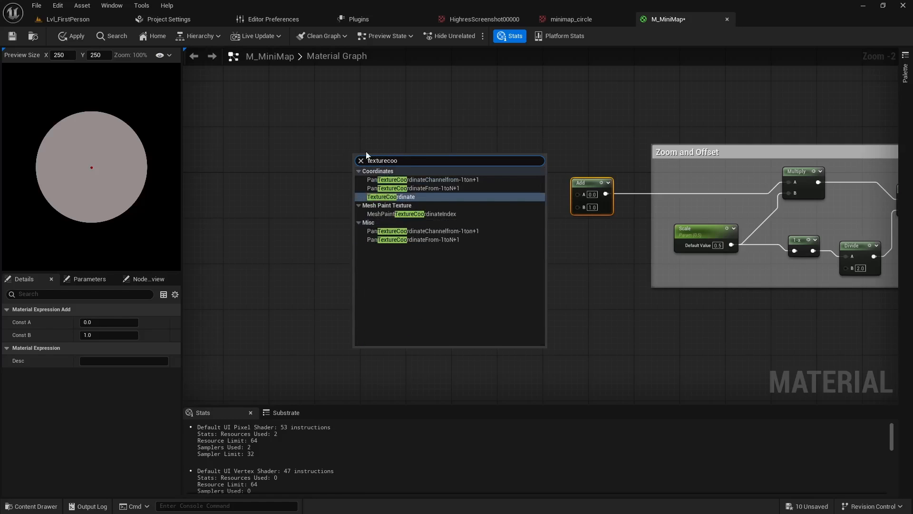
pyautogui.click(398, 197)
pyautogui.moveTo(381, 155); pyautogui.dragTo(329, 149)
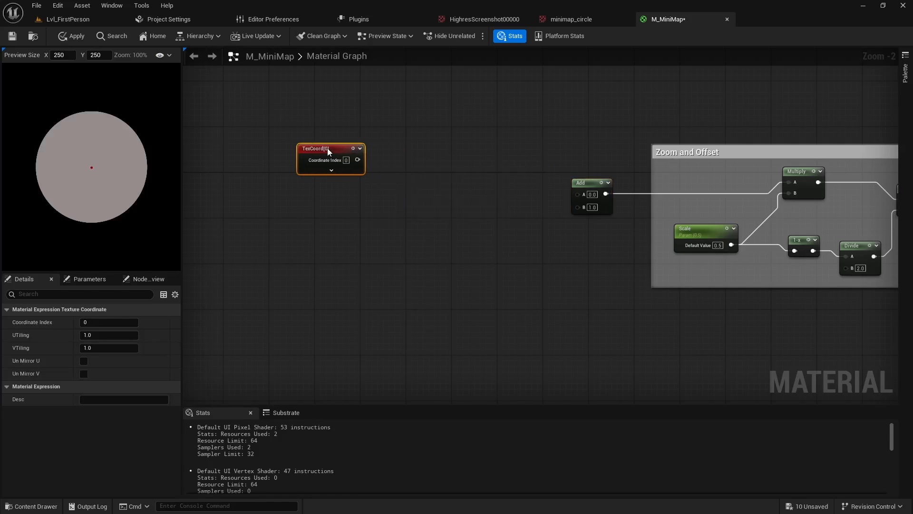
# Add a CustomRotator node from the Texturing category and connect the texture coordinates to its UVs input
pyautogui.rightClick(408, 172)
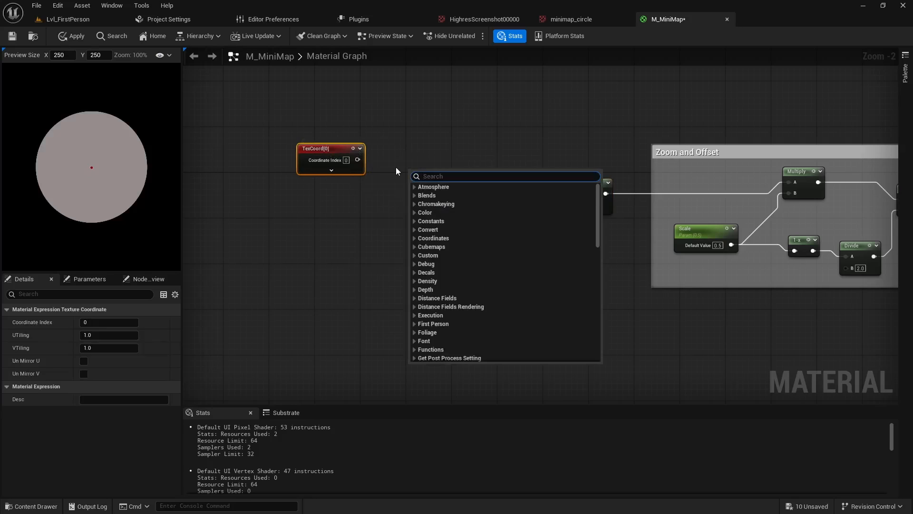
pyautogui.write('customrotat')
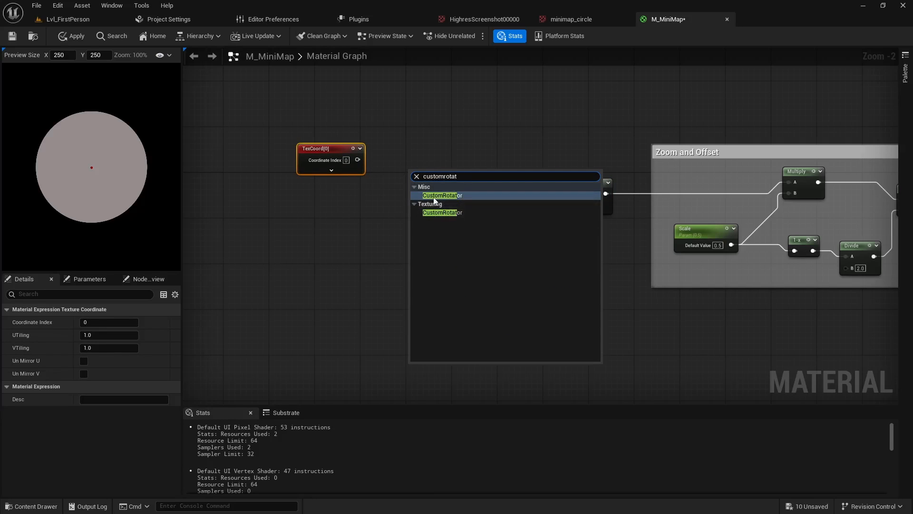
pyautogui.click(439, 214)
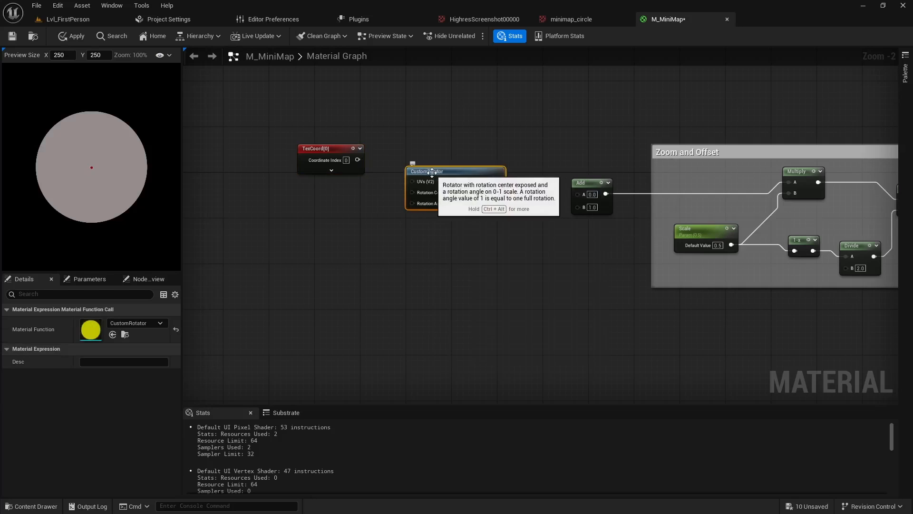
pyautogui.moveTo(356, 160); pyautogui.dragTo(412, 181)
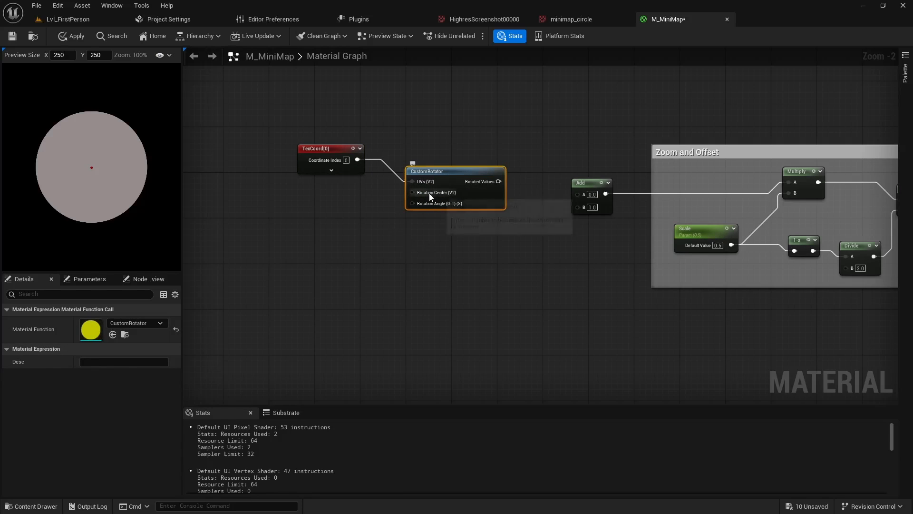
# Add a two-component constant vector with X and Y set to 0.5 and connect it to the CustomRotator's Rotation Center
pyautogui.press('2')
pyautogui.click(325, 200)
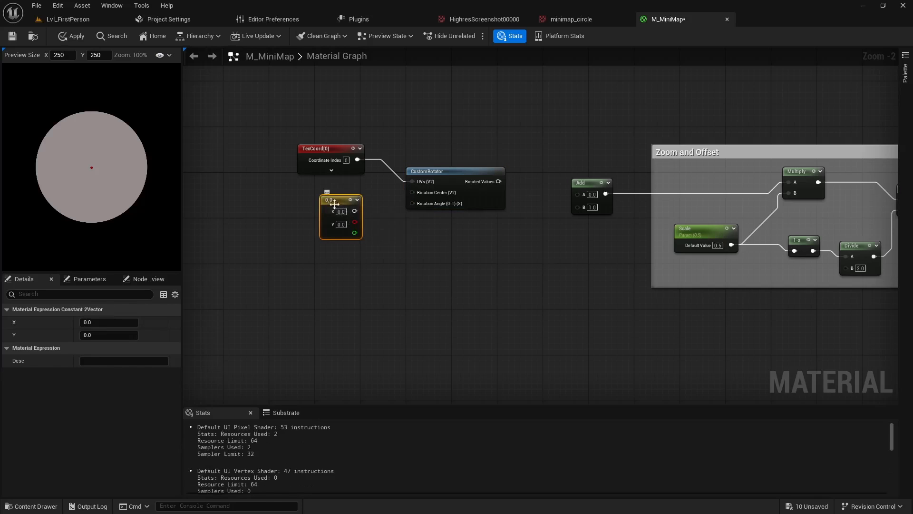
pyautogui.moveTo(334, 202)
pyautogui.mouseDown()
pyautogui.moveTo(339, 207)
pyautogui.moveTo(330, 196)
pyautogui.mouseUp()
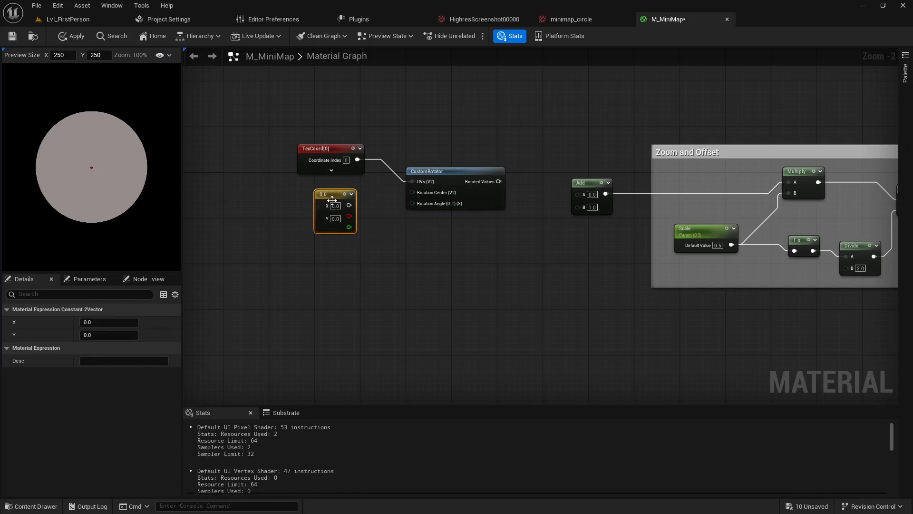
pyautogui.click(334, 205)
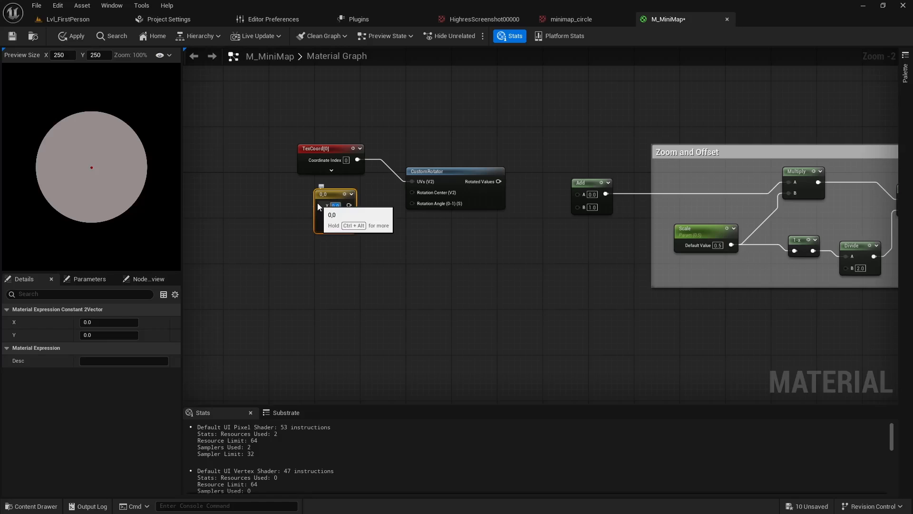
pyautogui.write('0.5')
pyautogui.press('Return')
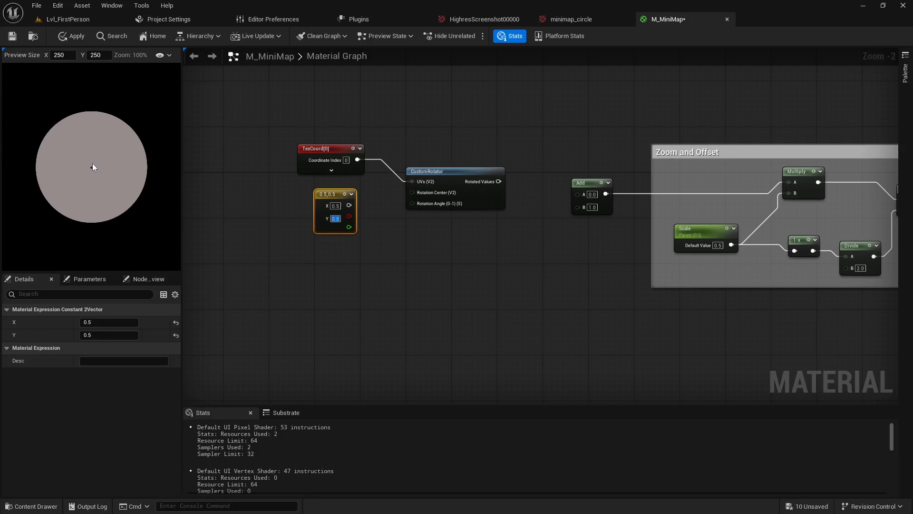
pyautogui.moveTo(349, 205); pyautogui.dragTo(412, 192)
pyautogui.moveTo(335, 194); pyautogui.dragTo(324, 194)
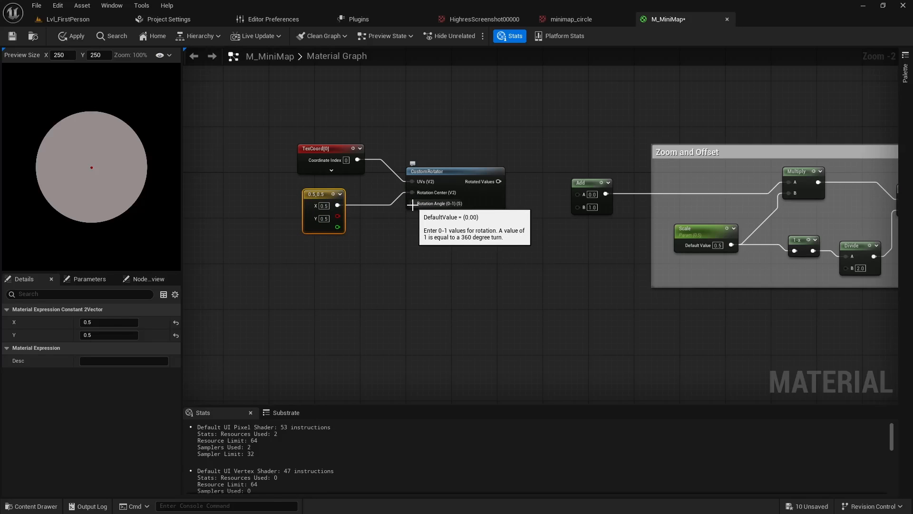
# Add a CollectionParameter node and place it in the empty area below and ahead of the 0.5,0.5 constant vector
pyautogui.rightClick(324, 276)
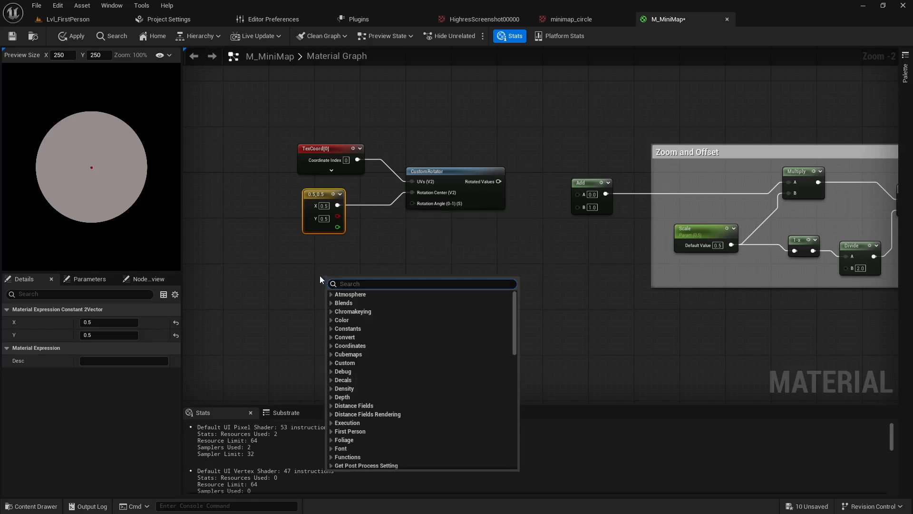
pyautogui.write('colle')
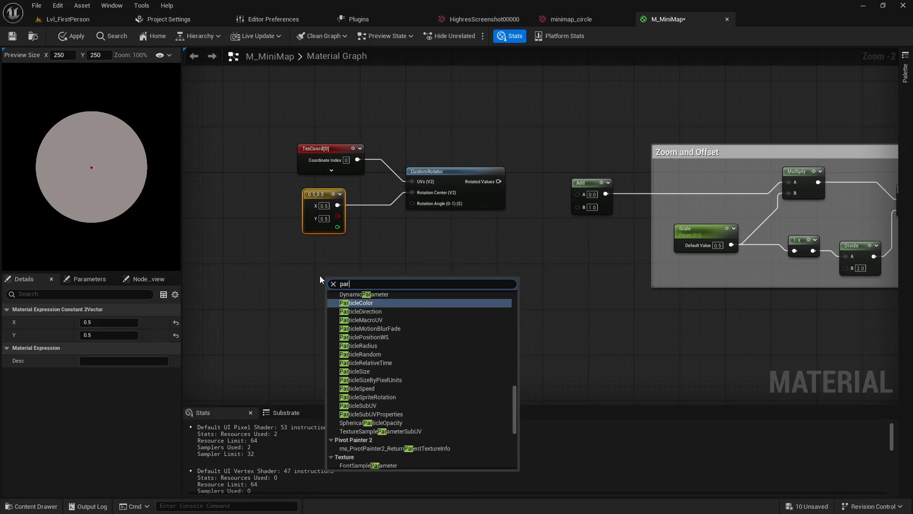
pyautogui.write('ction')
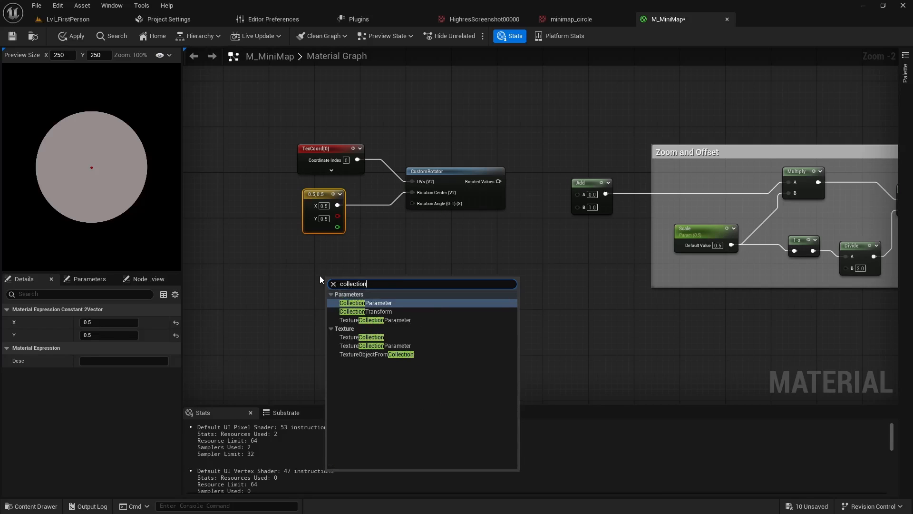
pyautogui.click(374, 306)
pyautogui.moveTo(356, 277); pyautogui.dragTo(321, 257)
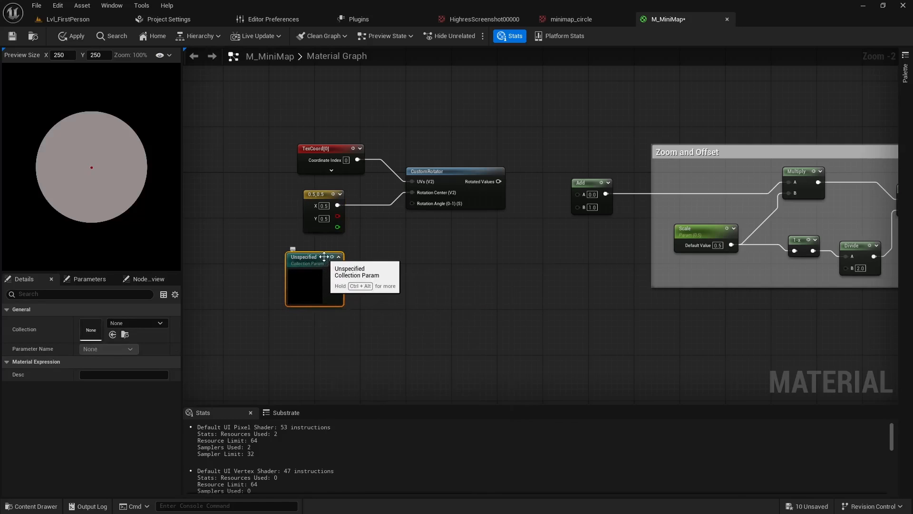
pyautogui.moveTo(314, 263); pyautogui.dragTo(263, 263)
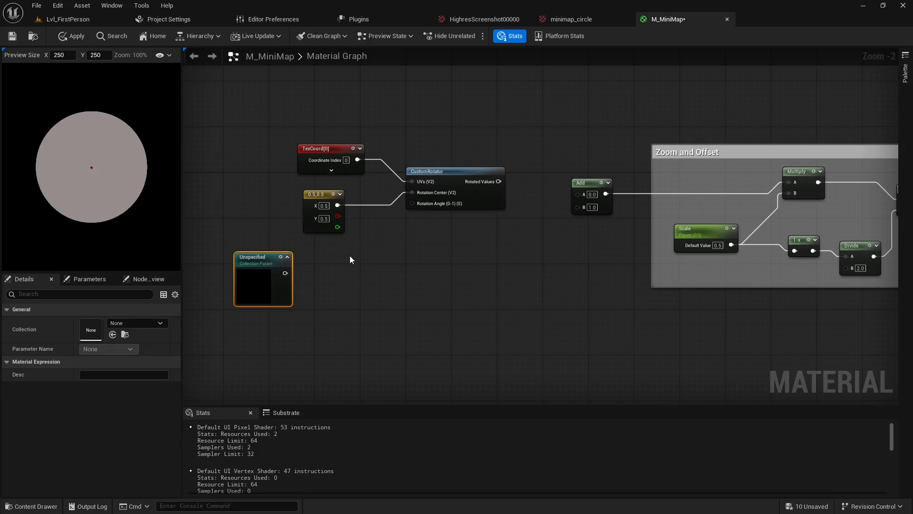
# Add a scalar constant feeding the CustomRotator's Rotation Angle and move the Collection Parameter node farther out of the way
pyautogui.click(333, 272)
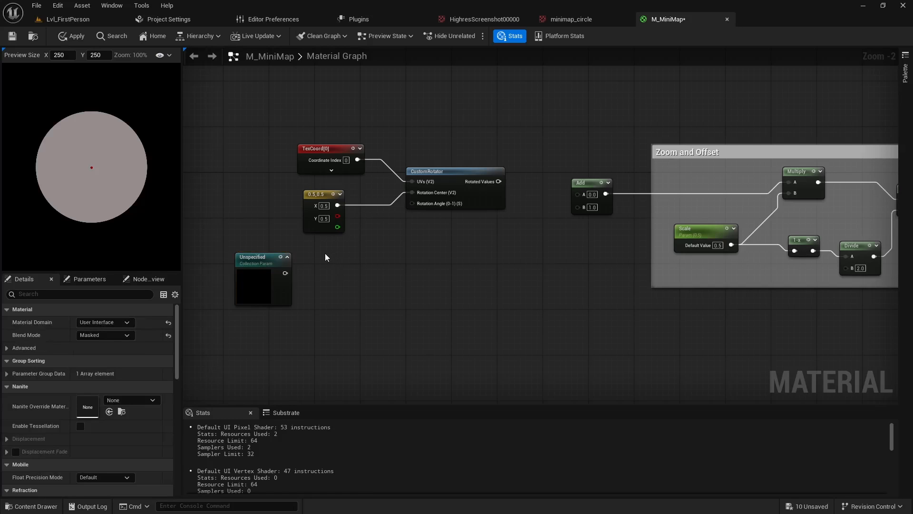
pyautogui.press('1')
pyautogui.click(325, 253)
pyautogui.moveTo(341, 259); pyautogui.dragTo(417, 204)
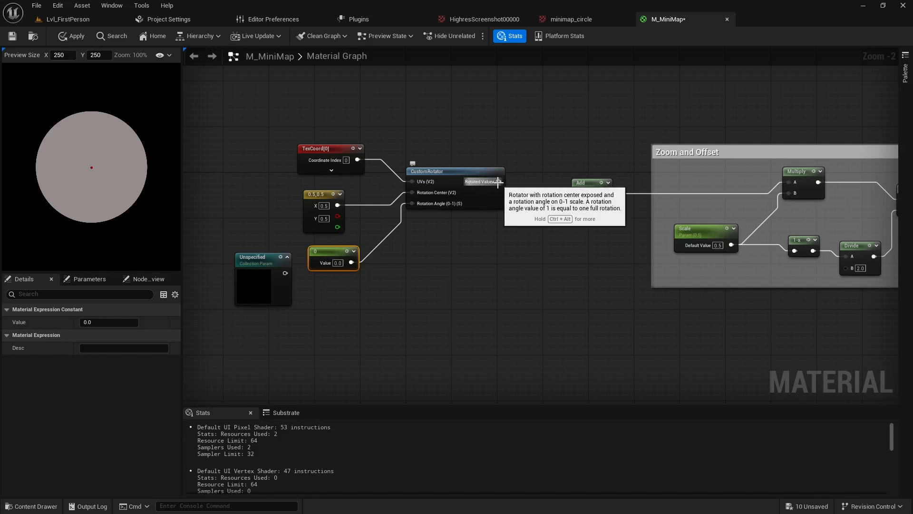
pyautogui.moveTo(273, 269); pyautogui.dragTo(223, 291)
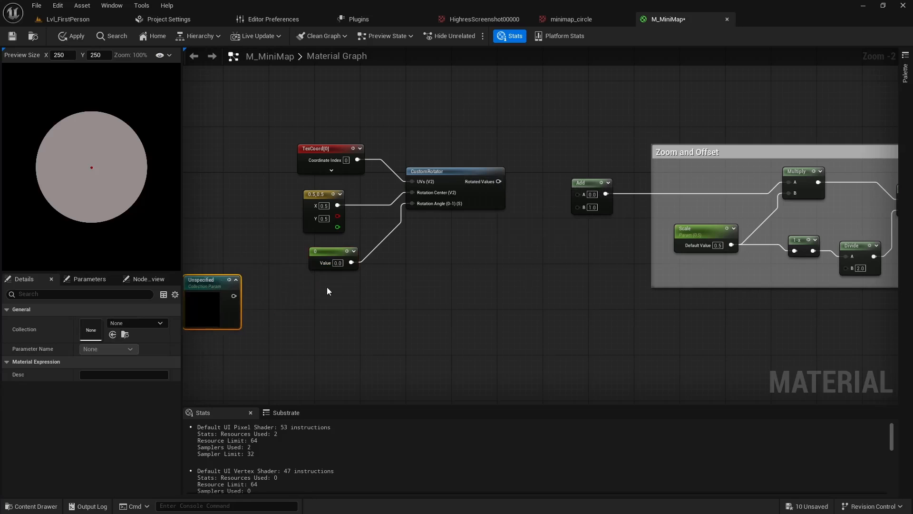
# Group the texture coordinate, both constants and the CustomRotator in a comment titled Rotation, and connect Rotated Values to the Add node's A input
pyautogui.moveTo(327, 287); pyautogui.dragTo(295, 304, button='right')
pyautogui.moveTo(252, 153); pyautogui.dragTo(474, 307)
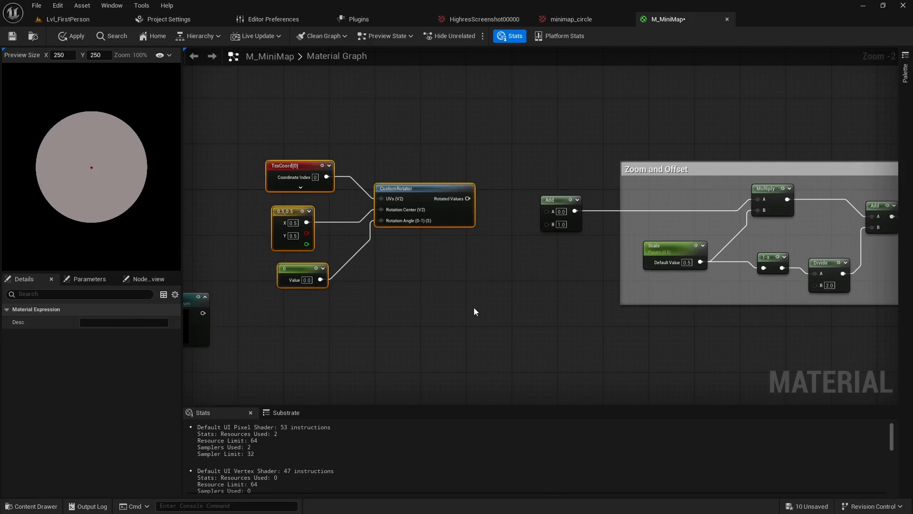
pyautogui.write('c')
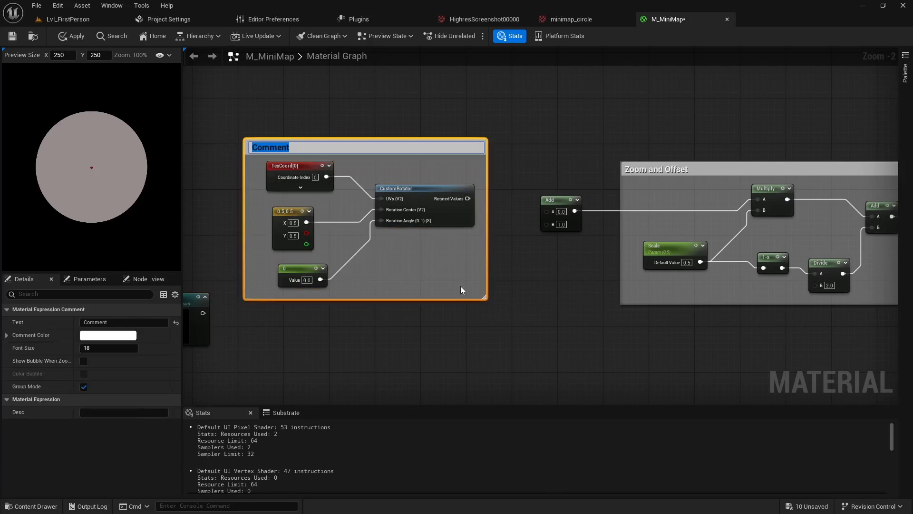
pyautogui.write('Rotation')
pyautogui.press('Return')
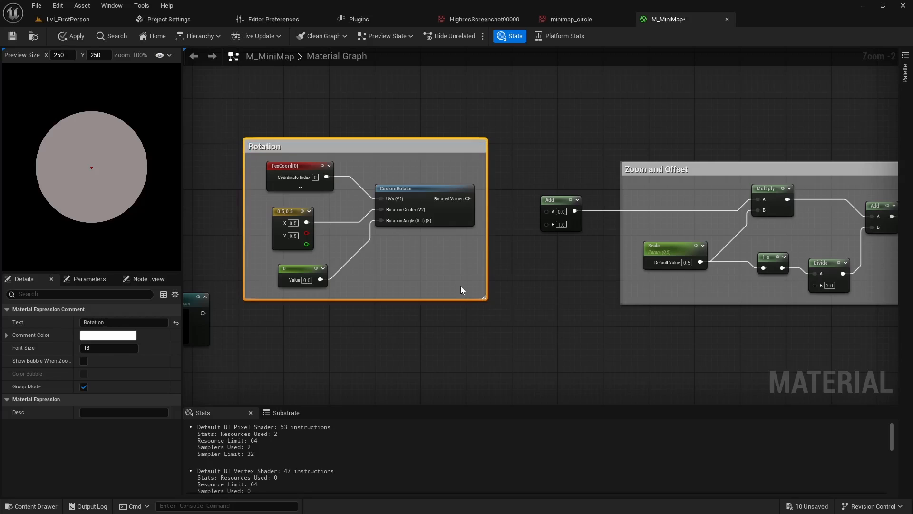
pyautogui.moveTo(467, 199); pyautogui.dragTo(547, 211)
# Add two scalar constants, one above the other, in the empty area below the Rotation comment
pyautogui.moveTo(490, 320); pyautogui.dragTo(557, 246, button='right')
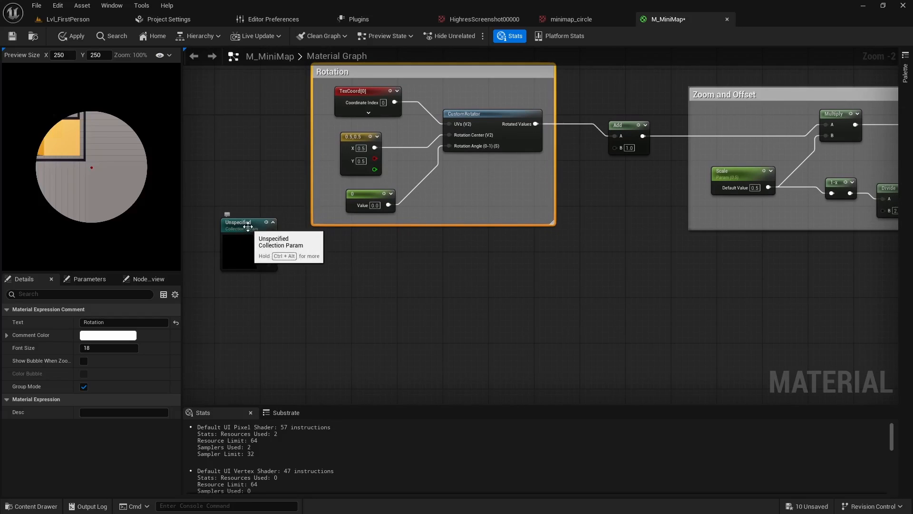
pyautogui.click(253, 244)
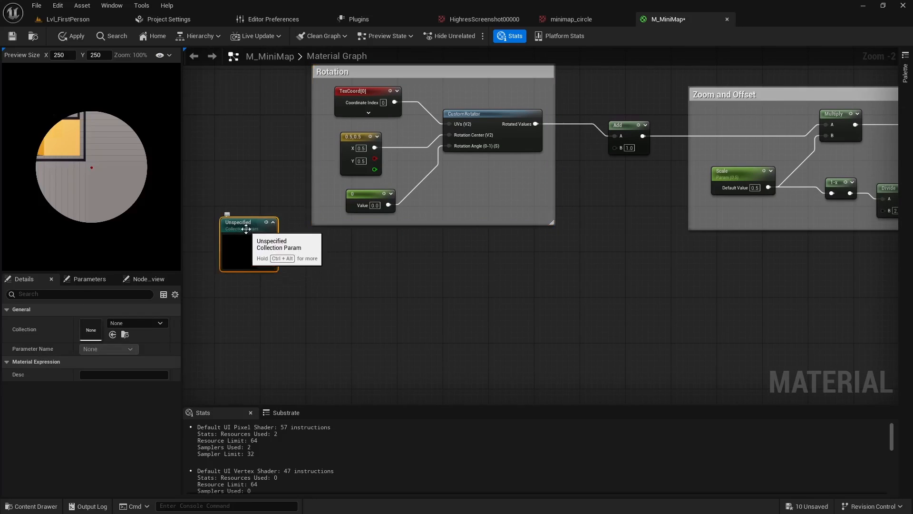
pyautogui.click(359, 285)
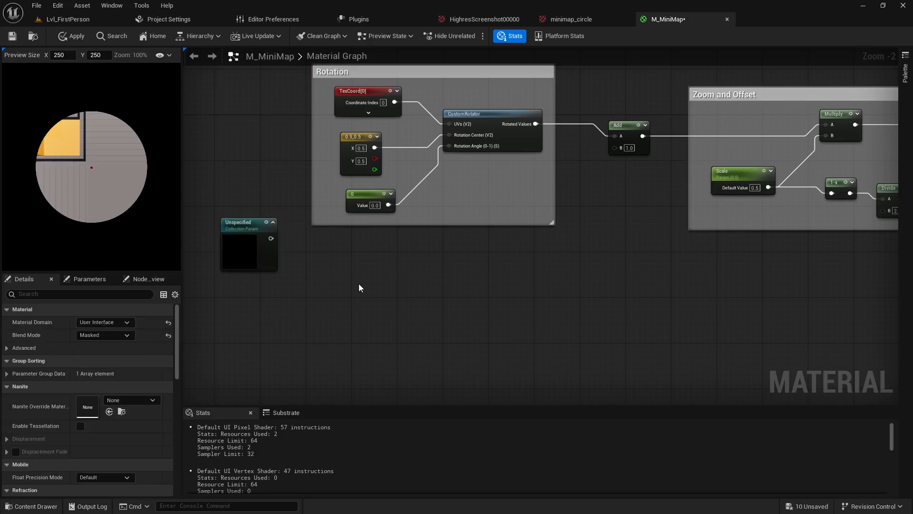
pyautogui.click(356, 282)
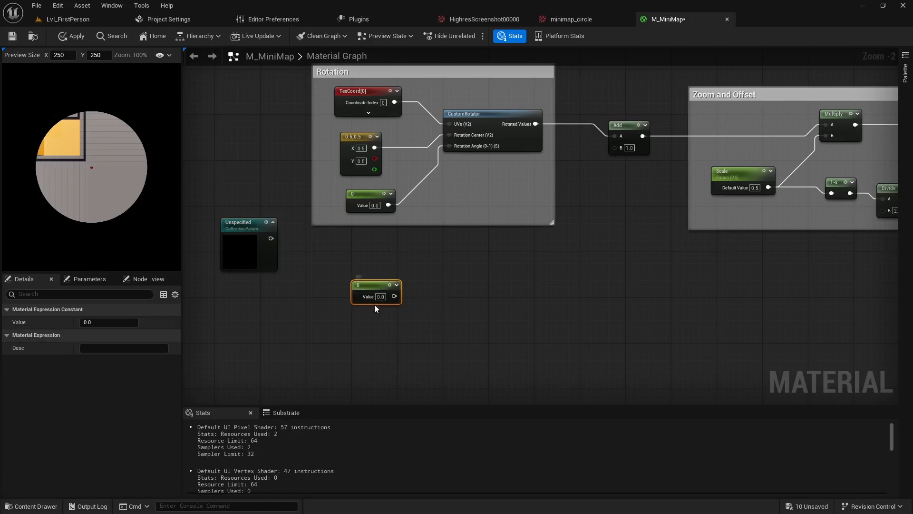
pyautogui.click(354, 353)
pyautogui.moveTo(369, 354); pyautogui.dragTo(370, 338)
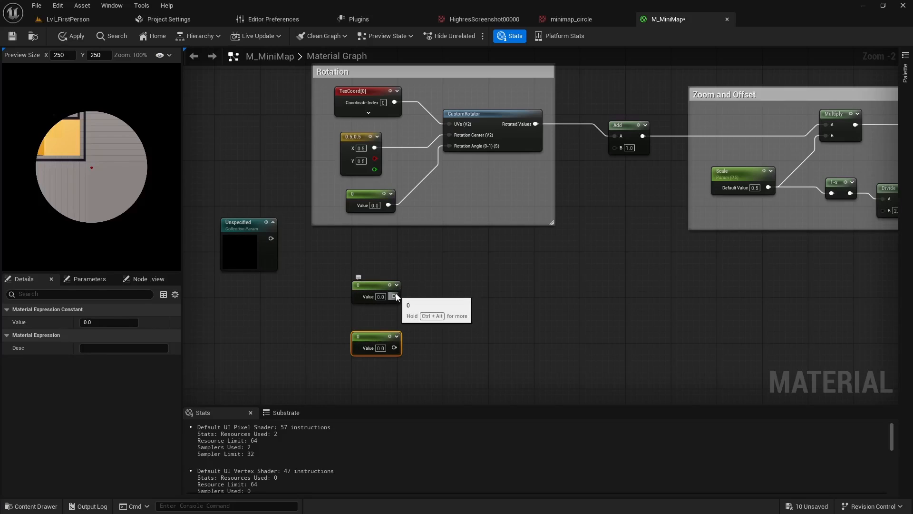
# Combine the two constants with an AppendVector node, connect it to the Add node's B input, and move the Collection Parameter beside them
pyautogui.moveTo(394, 296); pyautogui.dragTo(424, 305)
pyautogui.write('appen')
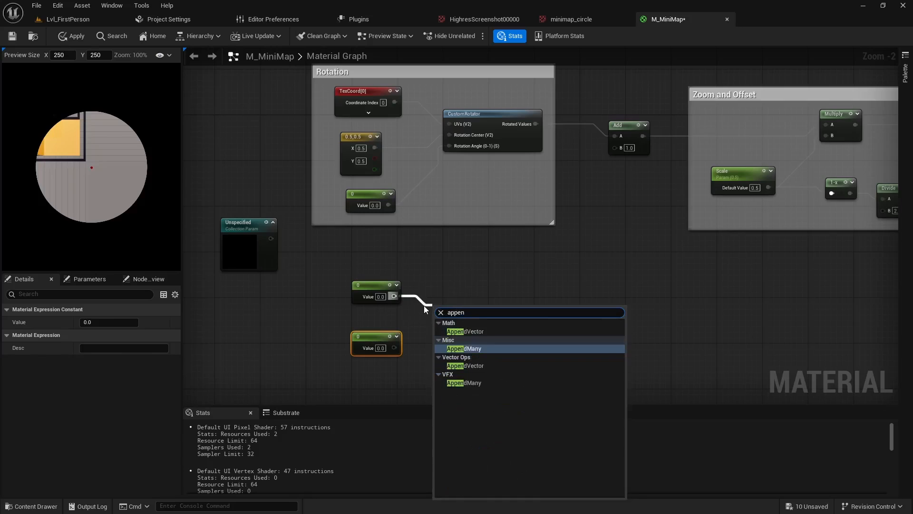
pyautogui.click(467, 332)
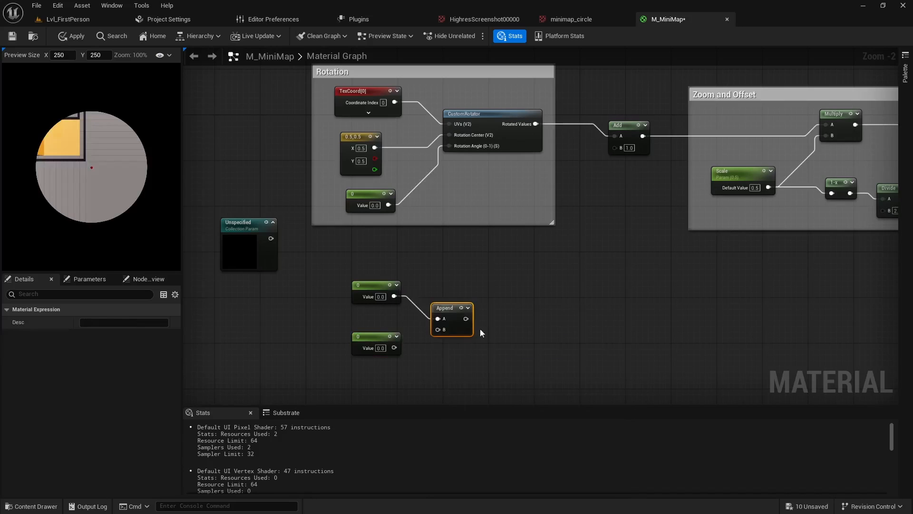
pyautogui.moveTo(394, 348); pyautogui.dragTo(615, 147)
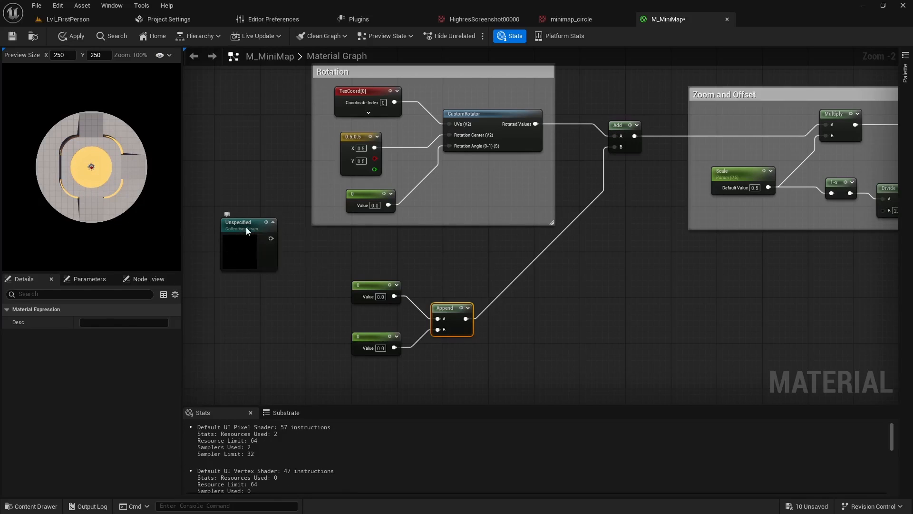
pyautogui.moveTo(246, 227); pyautogui.dragTo(258, 273)
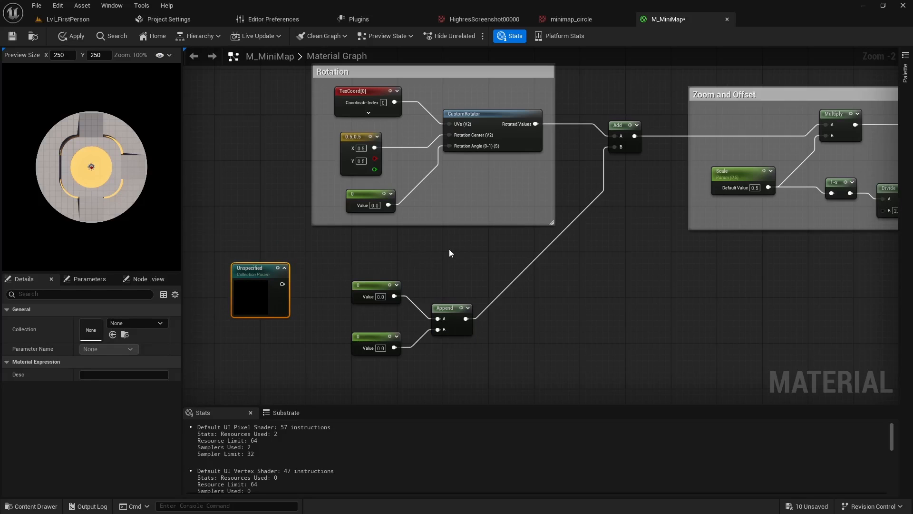
# Group the two new constants and the Append node in a comment titled Translation
pyautogui.moveTo(475, 253); pyautogui.dragTo(450, 304, button='right')
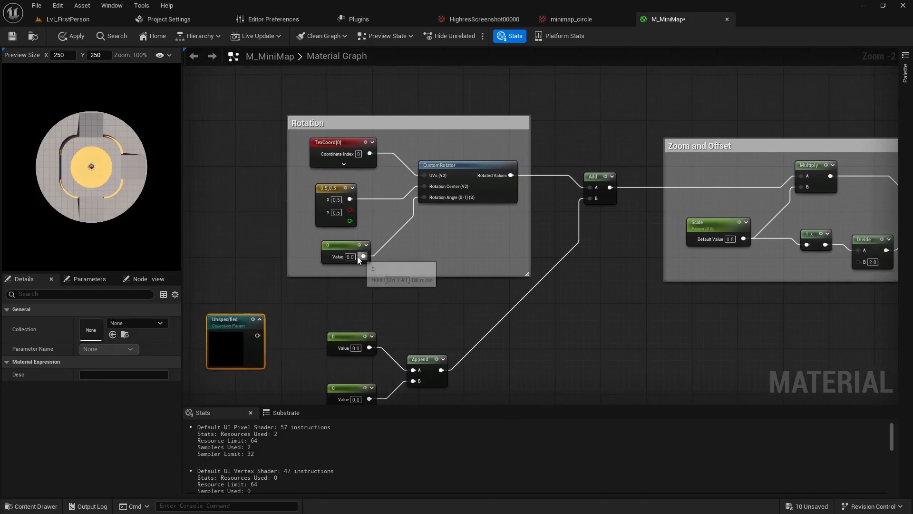
pyautogui.moveTo(344, 257); pyautogui.dragTo(369, 148, button='right')
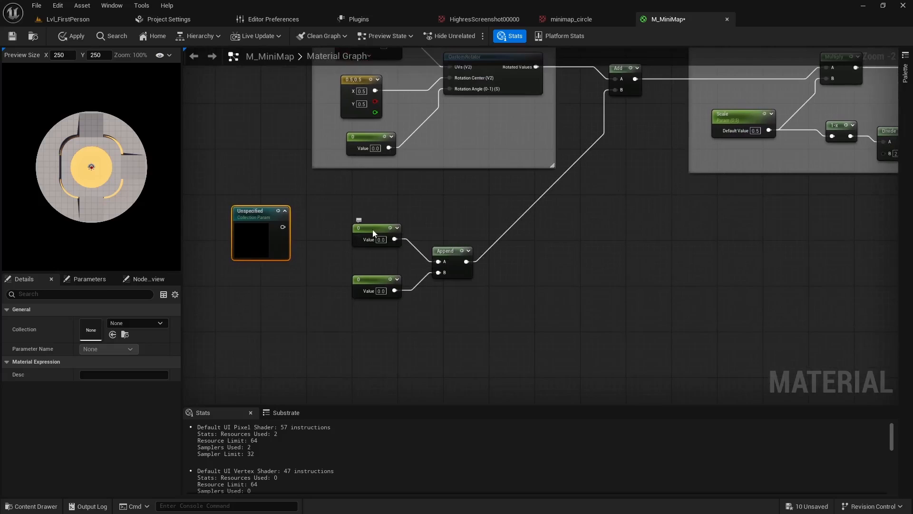
pyautogui.click(373, 233)
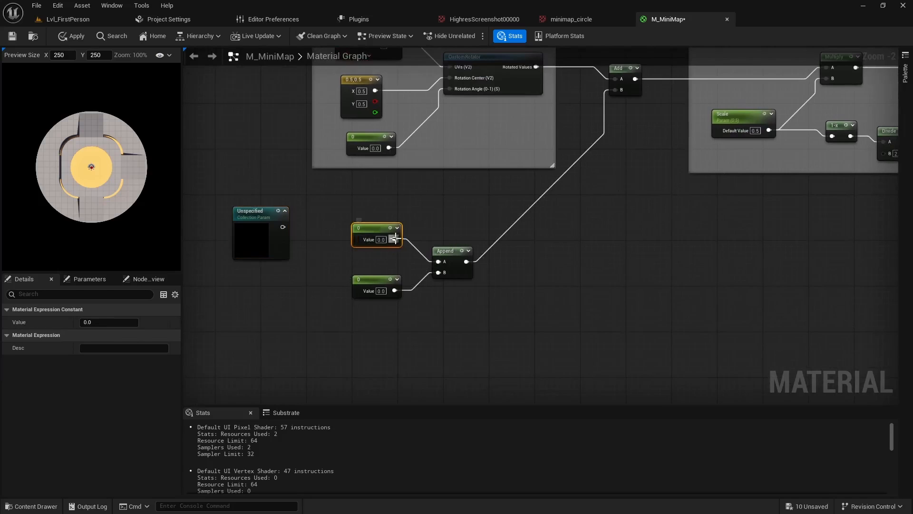
pyautogui.moveTo(325, 207); pyautogui.dragTo(534, 342)
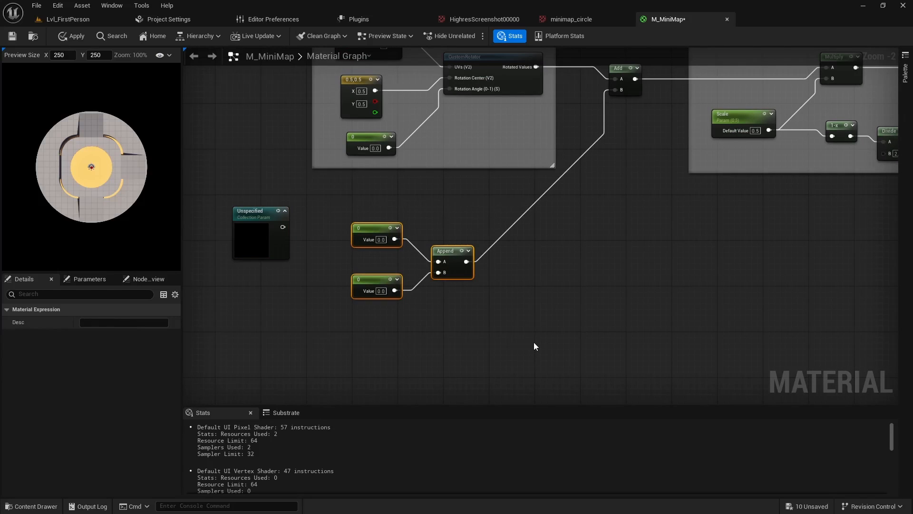
pyautogui.write('cTra')
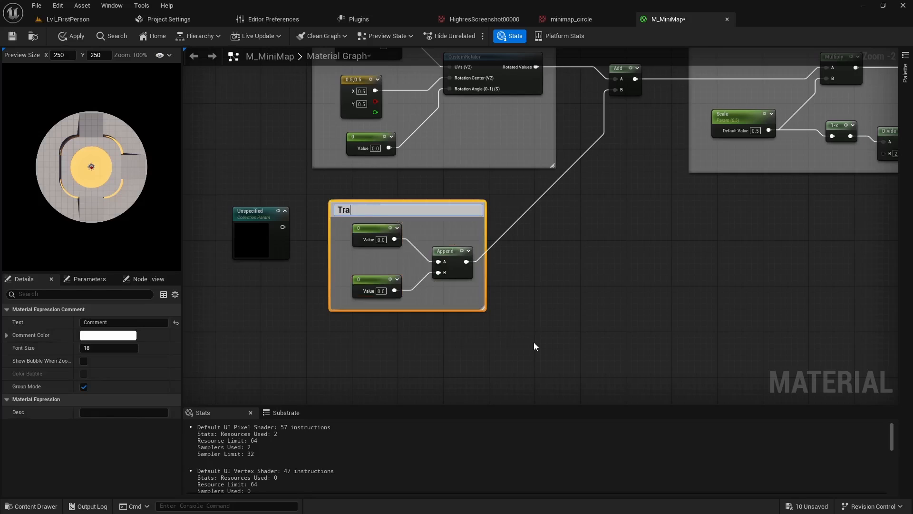
pyautogui.write('nslation')
pyautogui.press('Return')
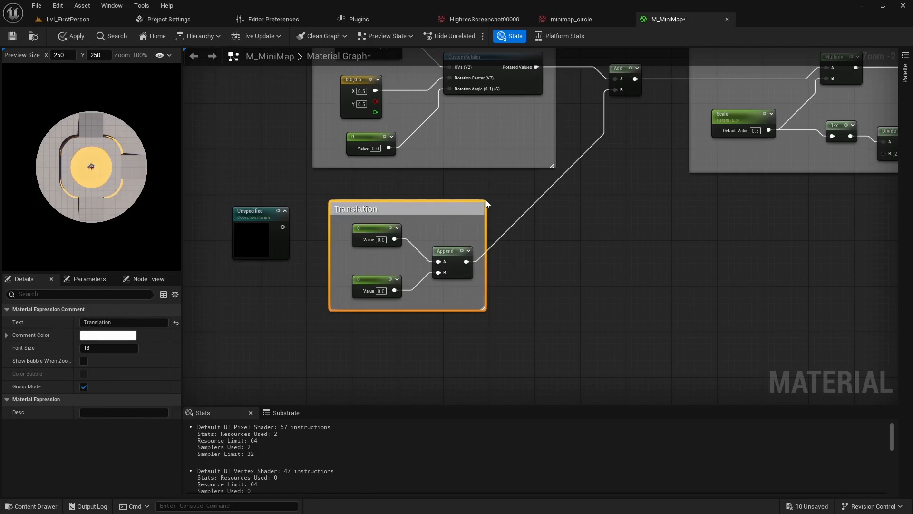
# Enlarge the Translation comment on all sides so its width matches the Rotation comment and space remains below its nodes
pyautogui.moveTo(486, 204); pyautogui.dragTo(555, 181)
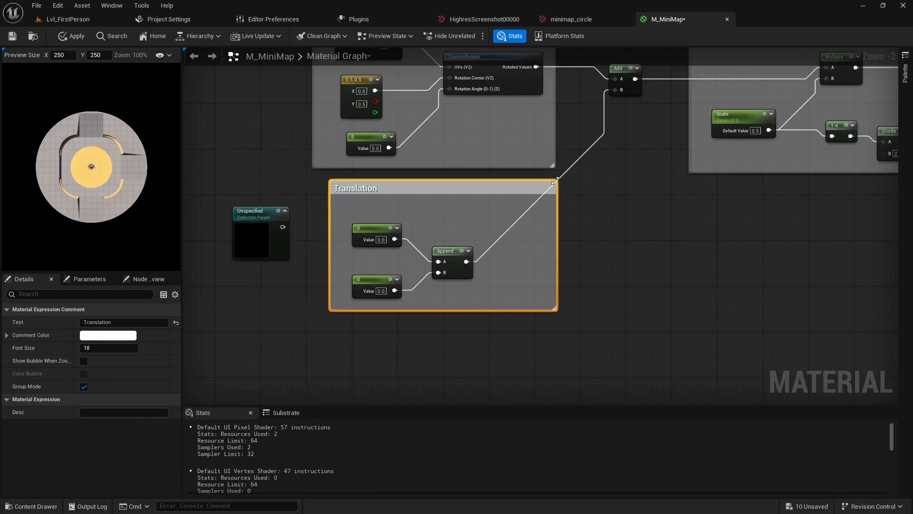
pyautogui.click(329, 189)
pyautogui.click(375, 179)
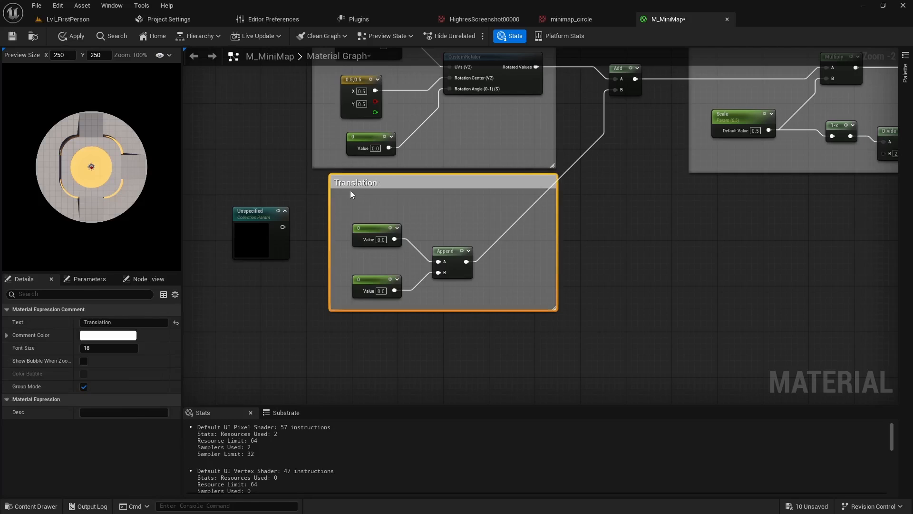
pyautogui.moveTo(330, 195)
pyautogui.mouseDown()
pyautogui.moveTo(302, 196)
pyautogui.moveTo(314, 196)
pyautogui.mouseUp()
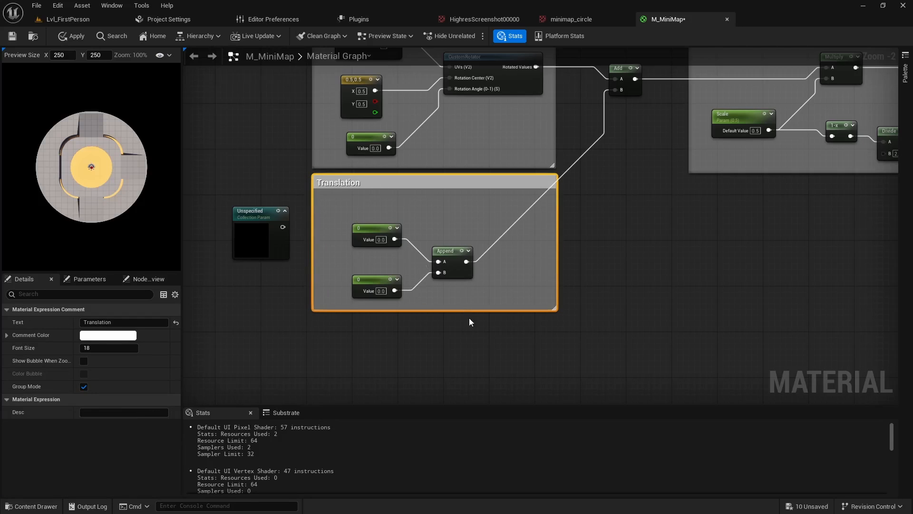
pyautogui.moveTo(467, 311); pyautogui.dragTo(482, 399)
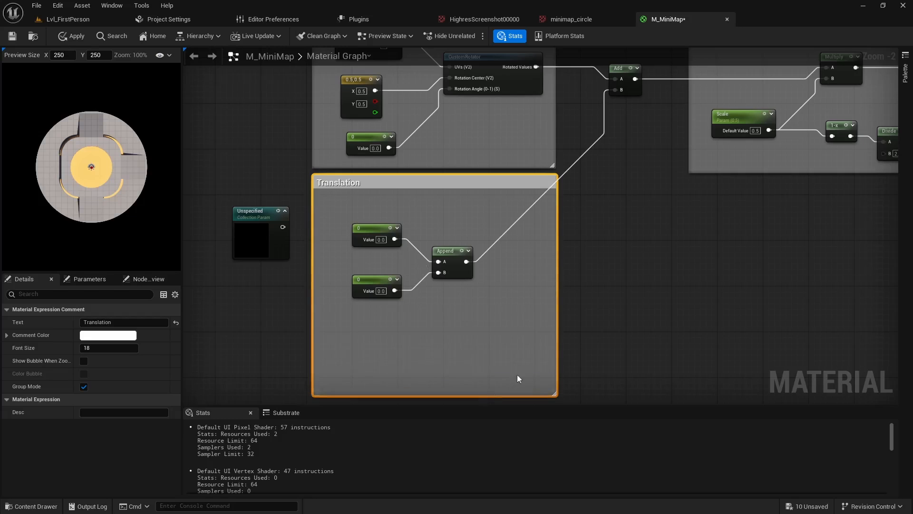
# Test the horizontal map shift by varying the constant on the Append node's A input, and reset that constant to 0
pyautogui.moveTo(597, 306); pyautogui.dragTo(615, 266, button='right')
pyautogui.click(389, 189)
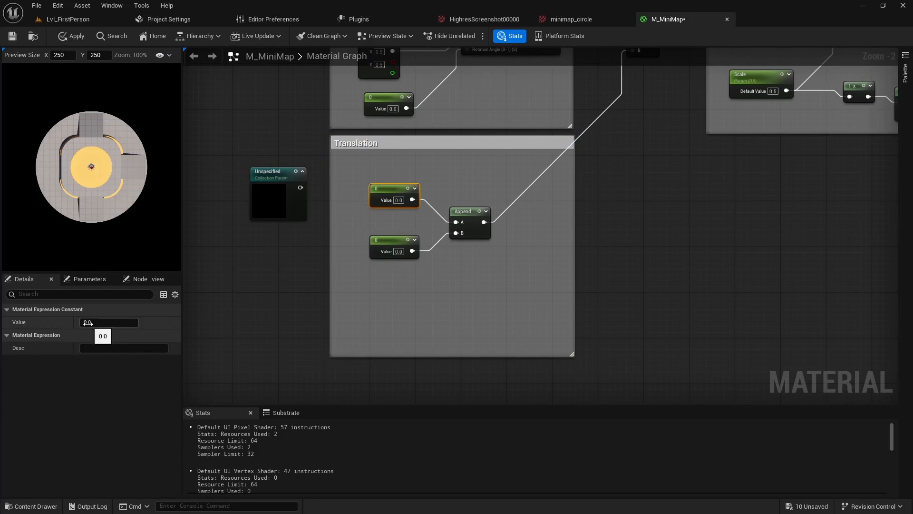
pyautogui.moveTo(88, 323); pyautogui.dragTo(122, 325)
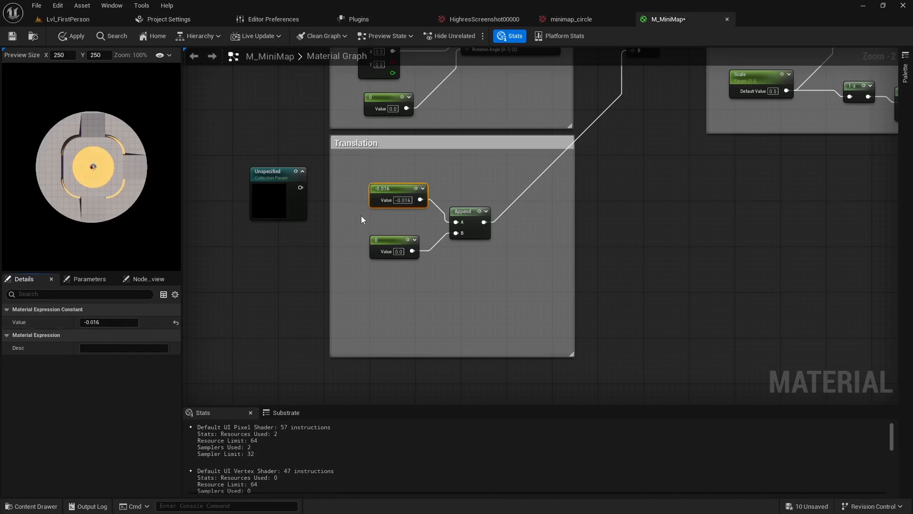
pyautogui.click(408, 200)
pyautogui.doubleClick(407, 200)
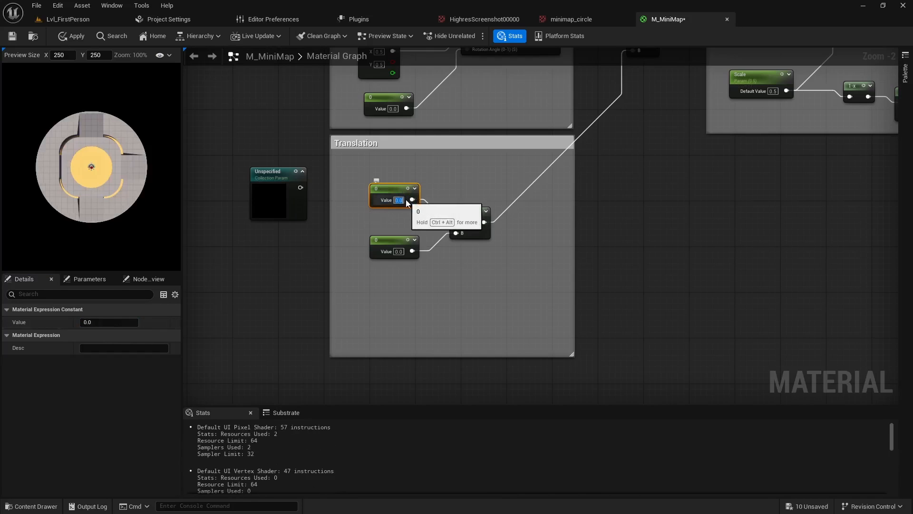
pyautogui.write('0')
pyautogui.press('Return')
# Test the vertical map shift by varying the constant on the Append node's B input, ending at 0.016
pyautogui.click(390, 239)
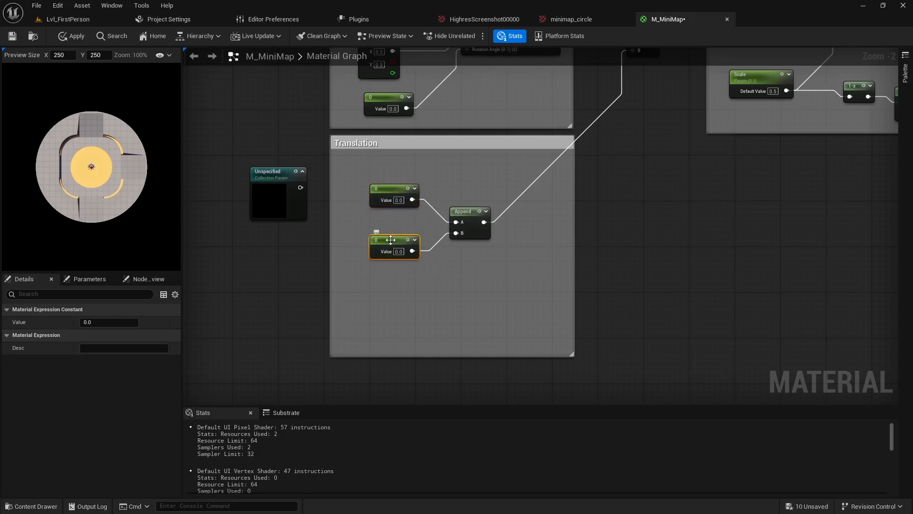
pyautogui.moveTo(89, 322)
pyautogui.mouseDown()
pyautogui.moveTo(108, 322)
pyautogui.moveTo(92, 322)
pyautogui.mouseUp()
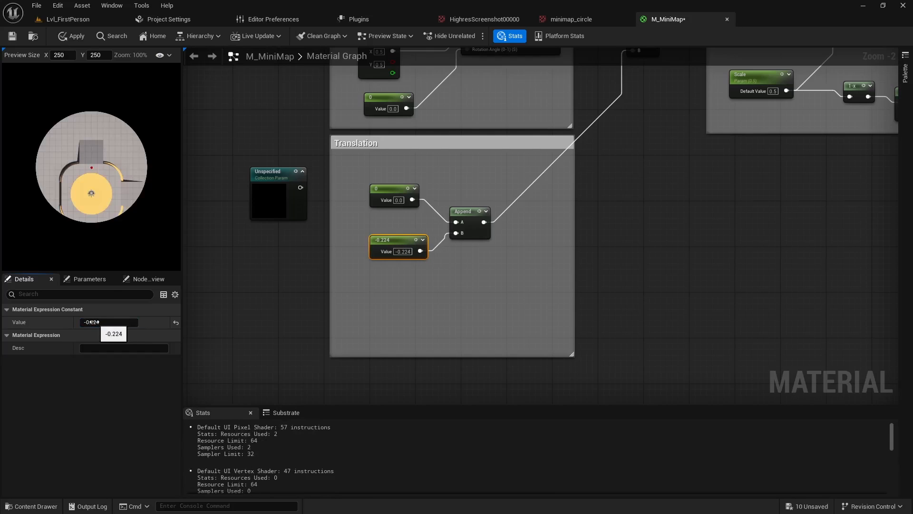
pyautogui.moveTo(91, 322); pyautogui.dragTo(90, 322)
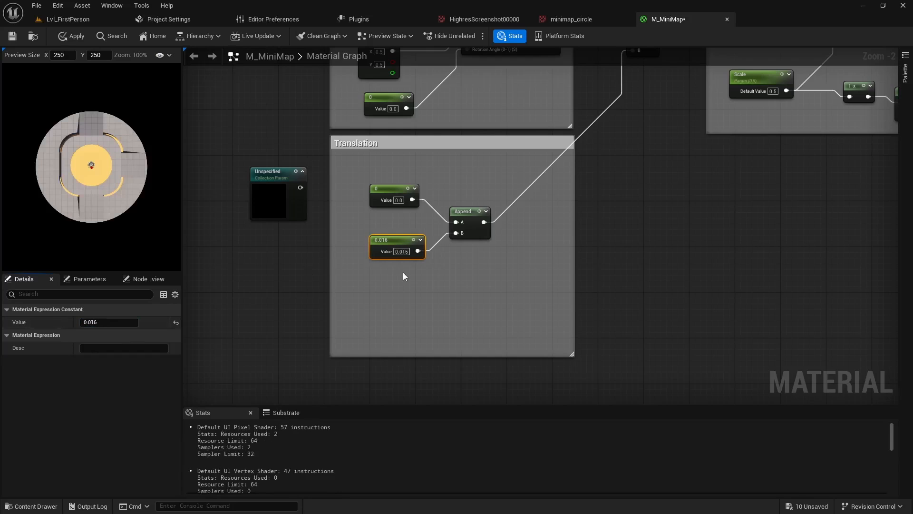
# Reset the constant on the Append node's B input to 0
pyautogui.click(401, 252)
pyautogui.write('0')
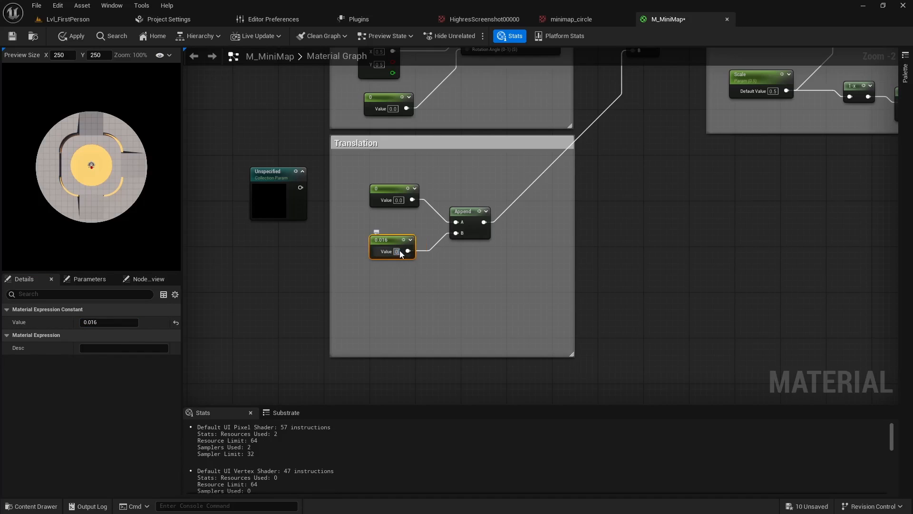
pyautogui.press('Return')
# Test the map rotation by varying the constant on the CustomRotator's Rotation Angle input, ending at -0.208
pyautogui.moveTo(744, 206); pyautogui.dragTo(755, 289, button='right')
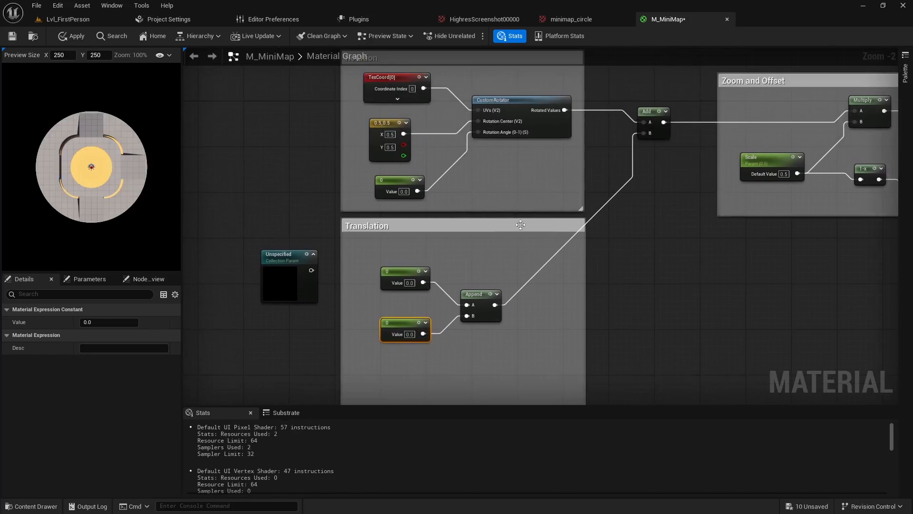
pyautogui.click(397, 180)
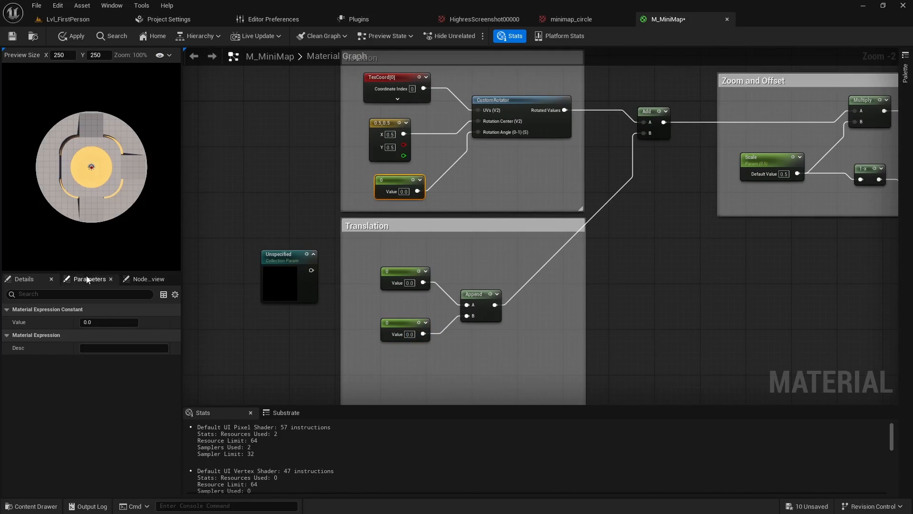
pyautogui.moveTo(91, 322); pyautogui.dragTo(90, 322)
pyautogui.click(95, 322)
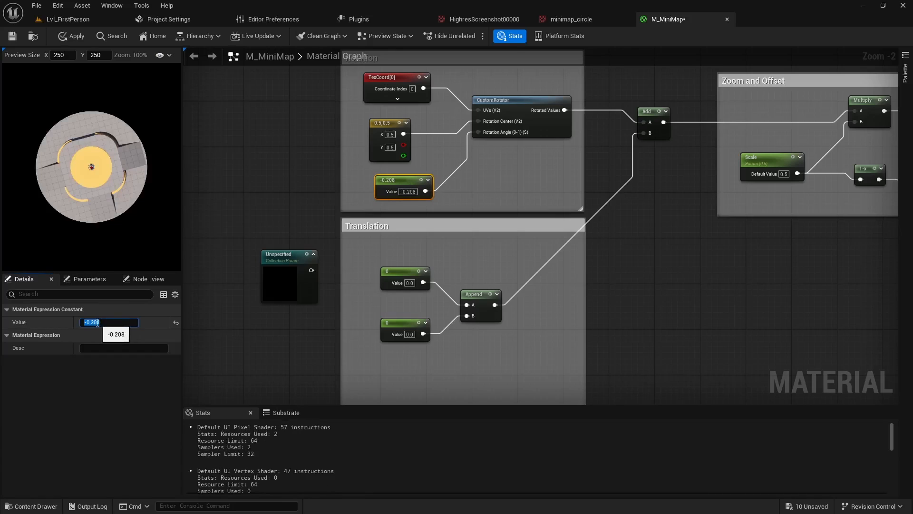
pyautogui.click(402, 186)
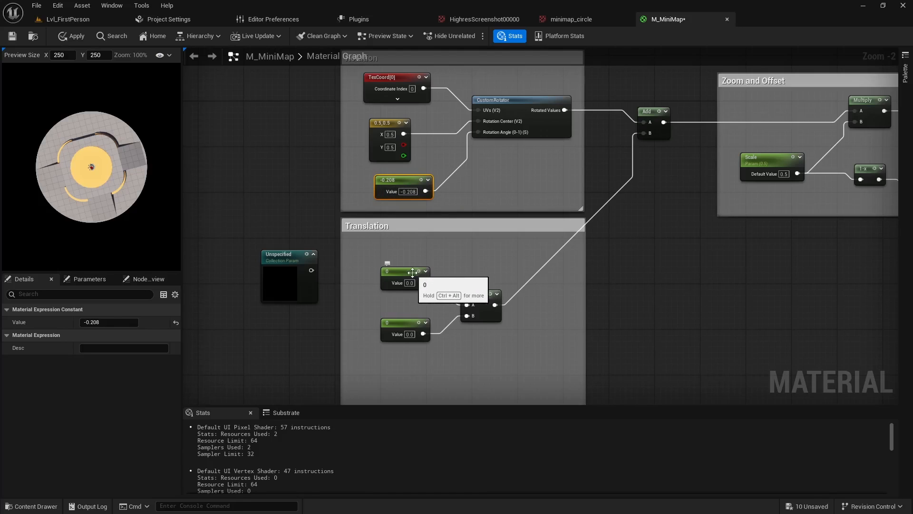
# Create a Material Parameter Collection named MPC_Minimap in the _Example folder
pyautogui.click(309, 275)
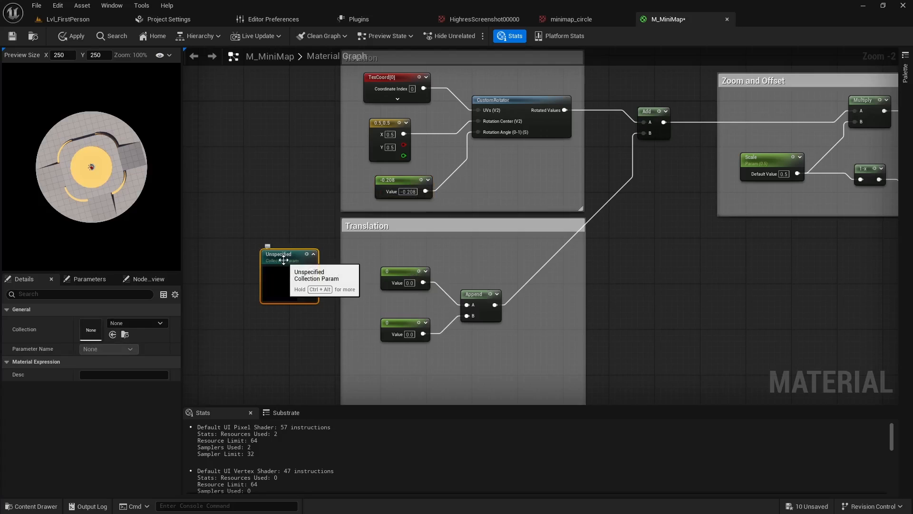
pyautogui.hotkey('ctrl', 'space')
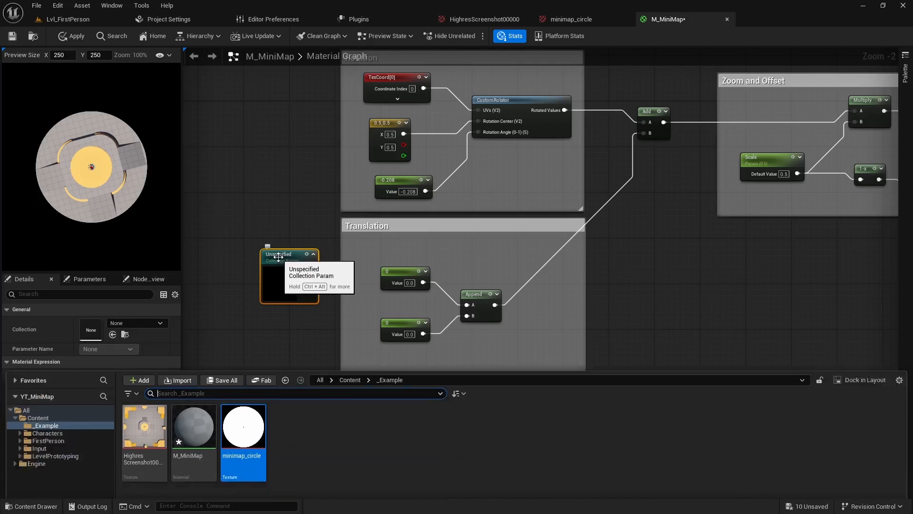
pyautogui.rightClick(295, 408)
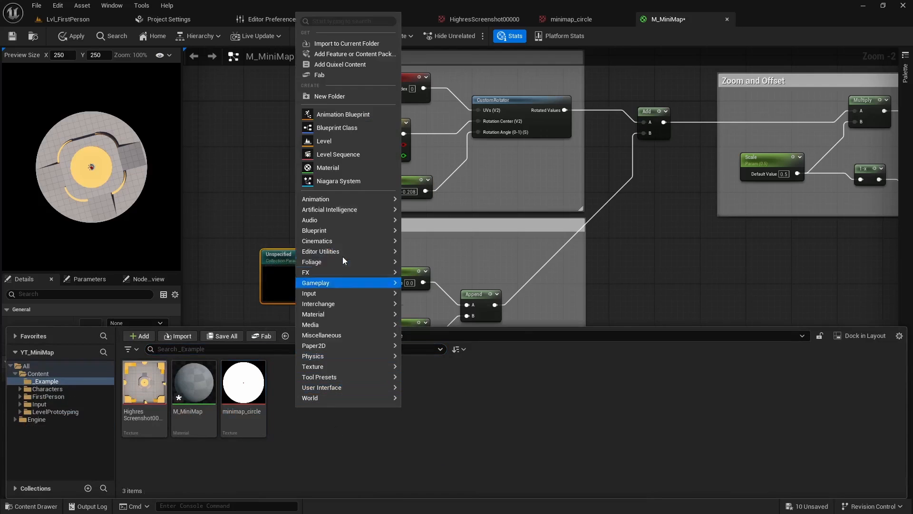
pyautogui.moveTo(322, 222)
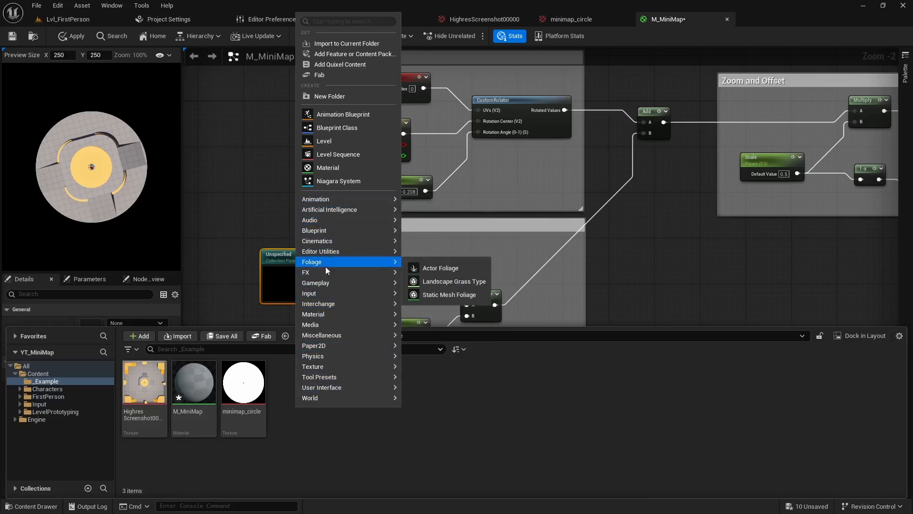
pyautogui.moveTo(333, 314)
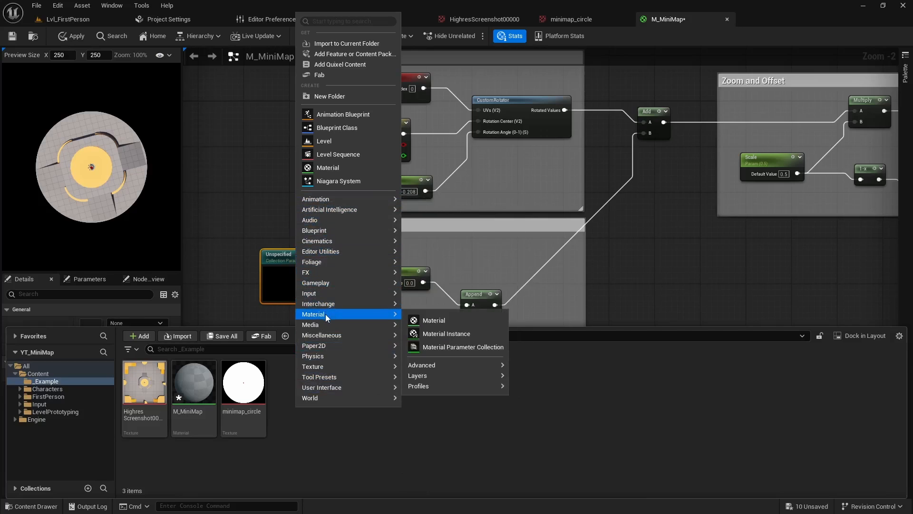
pyautogui.click(465, 347)
pyautogui.press('capslock')
pyautogui.write('MP')
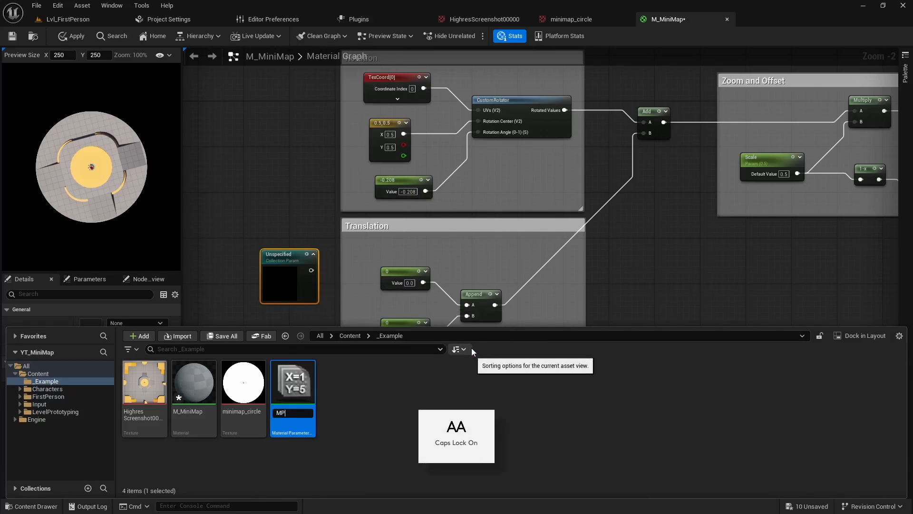
pyautogui.write('C_')
pyautogui.press('capslock')
pyautogui.write('Minimap')
pyautogui.press('Return')
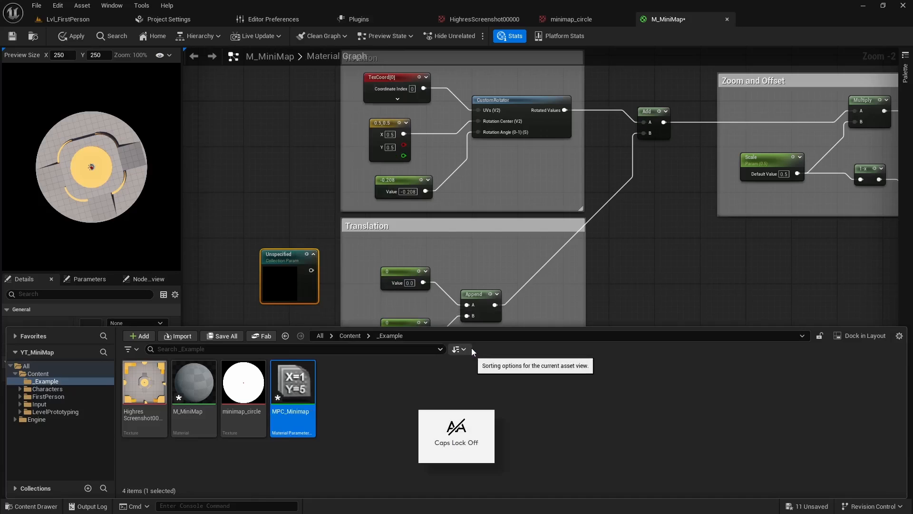
# Open MPC_Minimap, add three scalar parameters and expand each one's settings
pyautogui.doubleClick(293, 383)
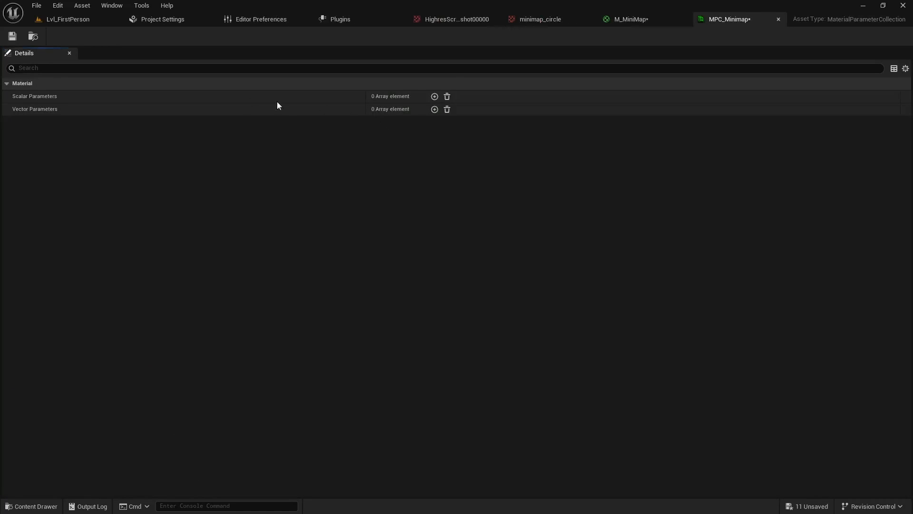
pyautogui.click(435, 96)
pyautogui.click(435, 97)
pyautogui.click(434, 96)
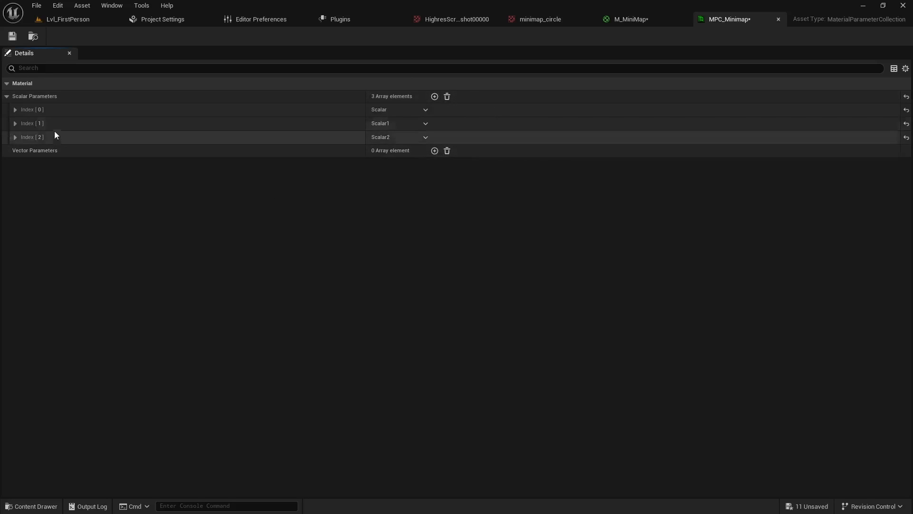
pyautogui.click(16, 110)
pyautogui.click(15, 149)
pyautogui.click(16, 188)
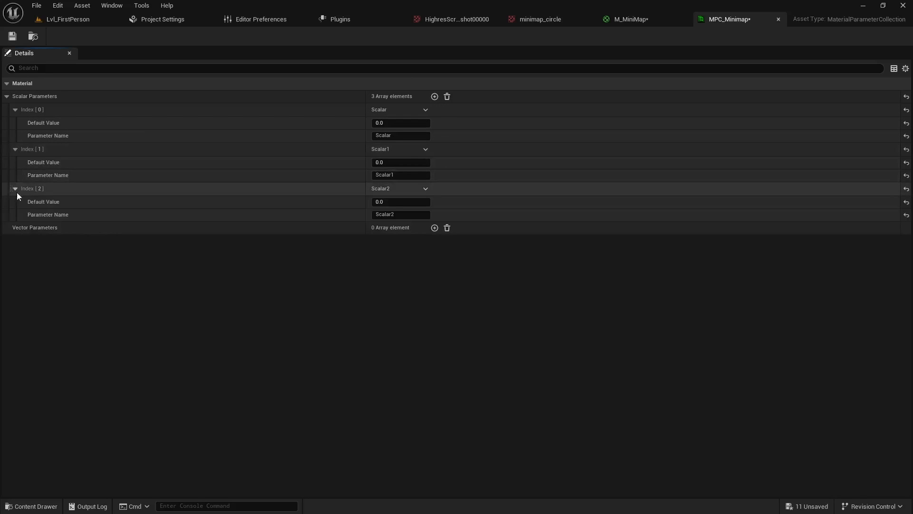
# Name the three scalar parameters U Offset, V Offset and Yaw in that order, and save the collection
pyautogui.click(397, 137)
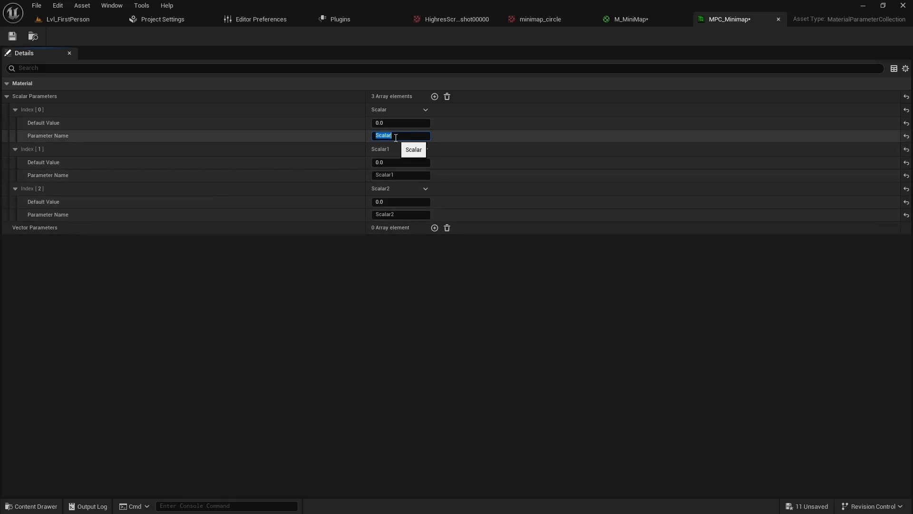
pyautogui.write('U Offset')
pyautogui.press('Return')
pyautogui.click(403, 174)
pyautogui.write('V Off')
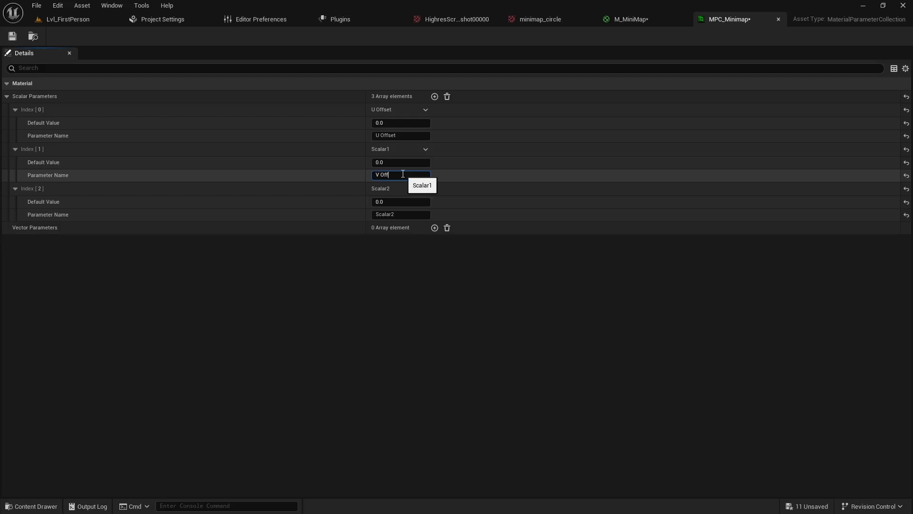
pyautogui.write('set')
pyautogui.press('Return')
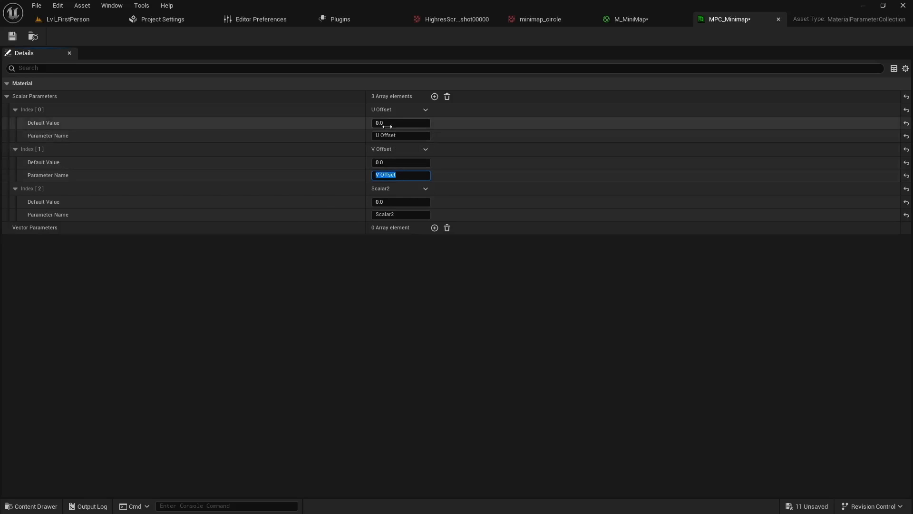
pyautogui.click(402, 215)
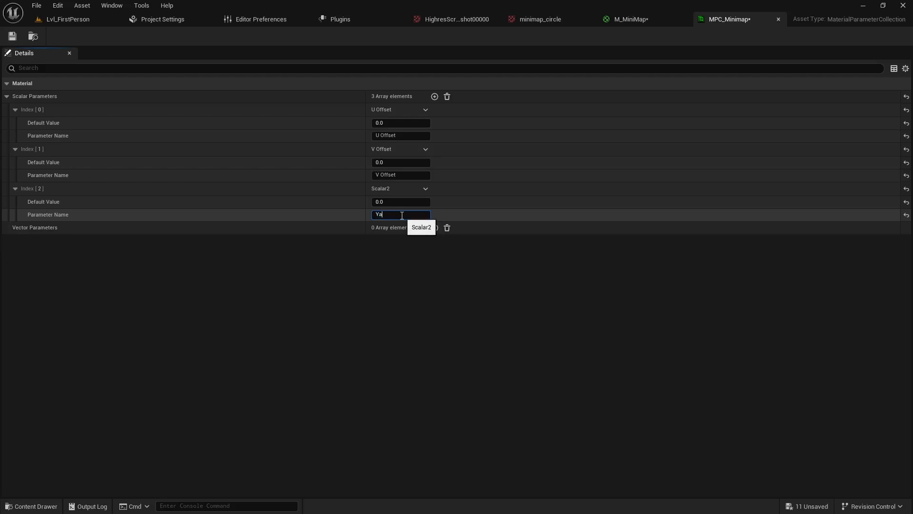
pyautogui.press('Return')
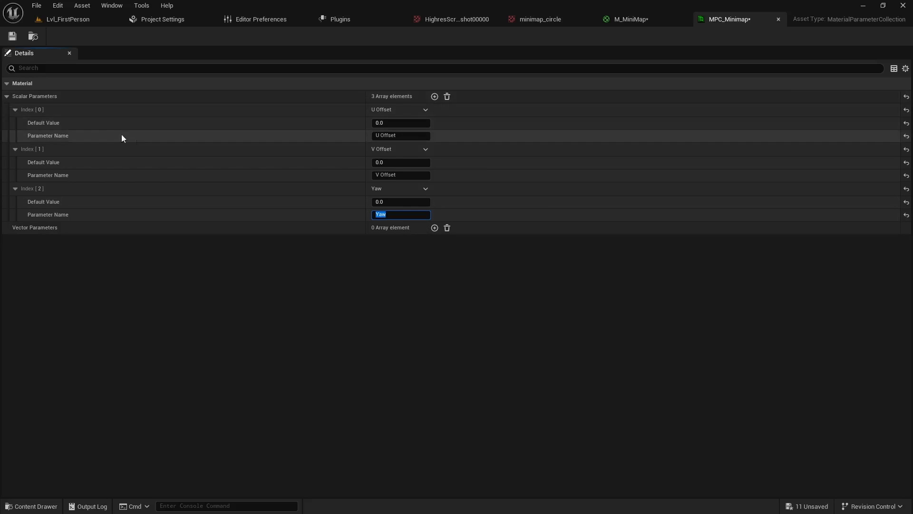
pyautogui.click(12, 36)
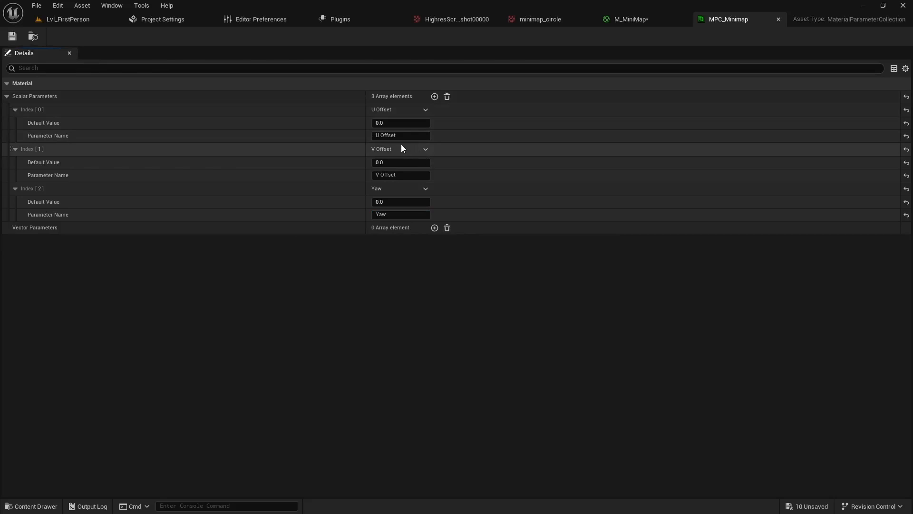
# Return to M_MiniMap and set the unspecified Collection Param node to collection MPC_Minimap with parameter Yaw
pyautogui.click(631, 20)
pyautogui.moveTo(276, 298); pyautogui.dragTo(321, 307, button='right')
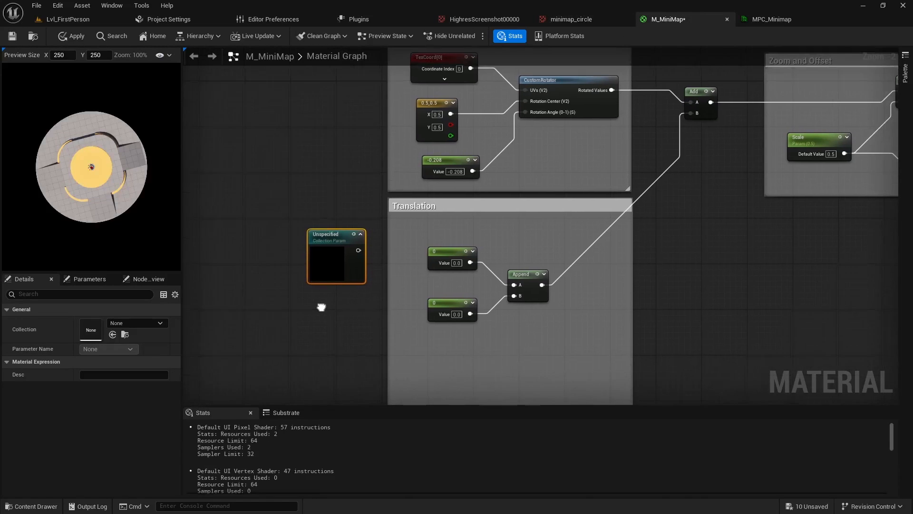
pyautogui.click(128, 322)
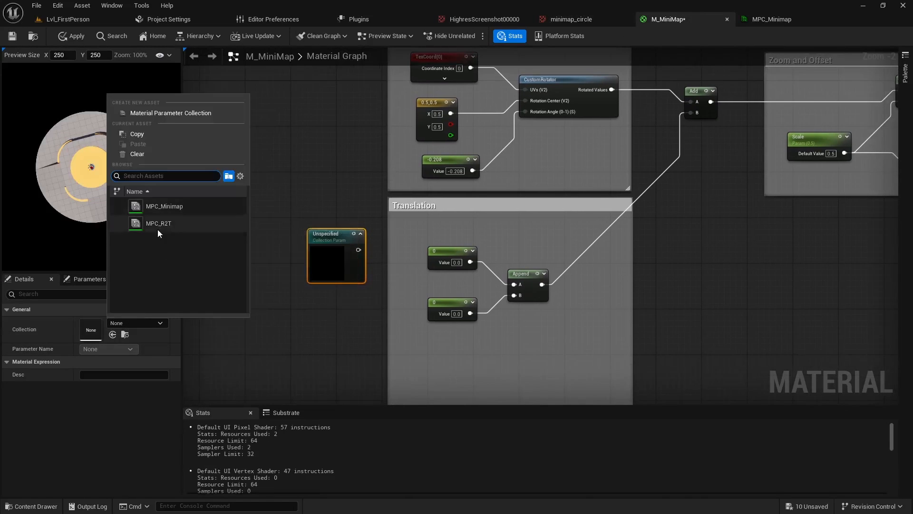
pyautogui.click(172, 206)
pyautogui.moveTo(340, 241); pyautogui.dragTo(295, 185)
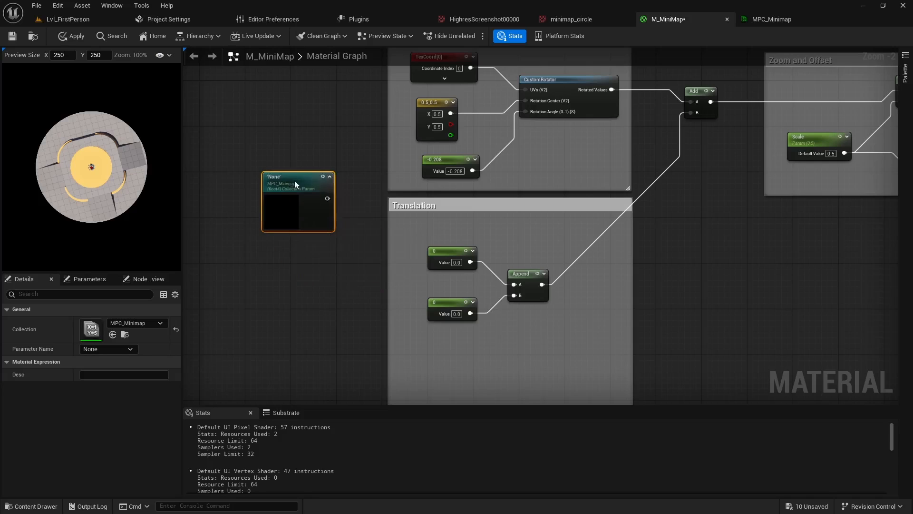
pyautogui.click(110, 348)
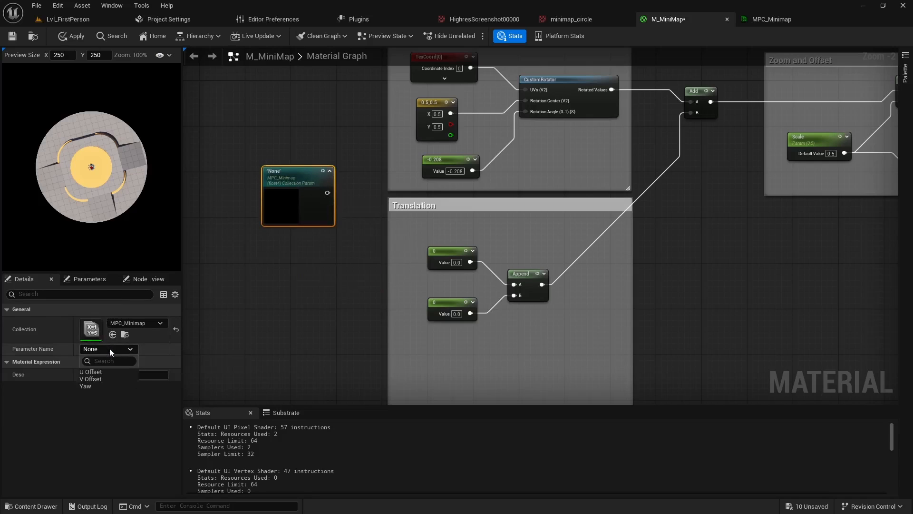
pyautogui.click(88, 385)
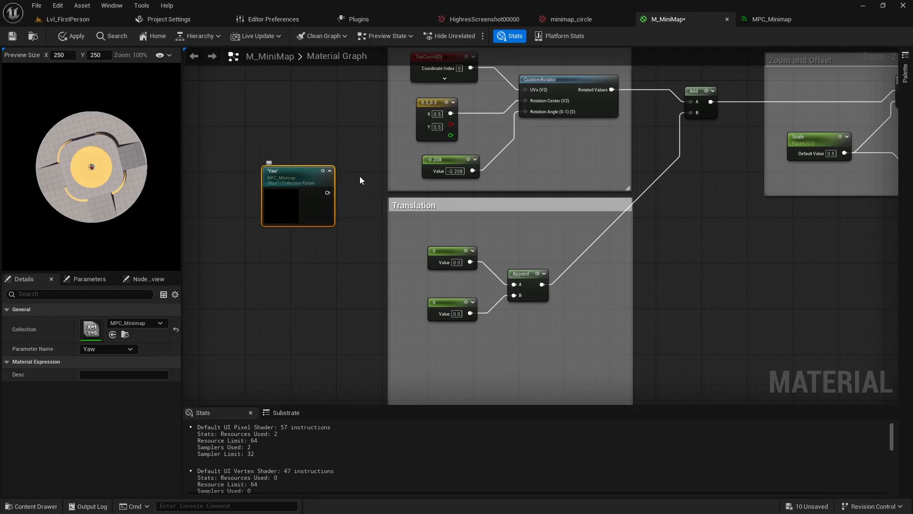
# Delete the rotation angle constant, shift the Translation comment down, and put the Yaw node in the constant's place
pyautogui.click(440, 162)
pyautogui.press('Delete')
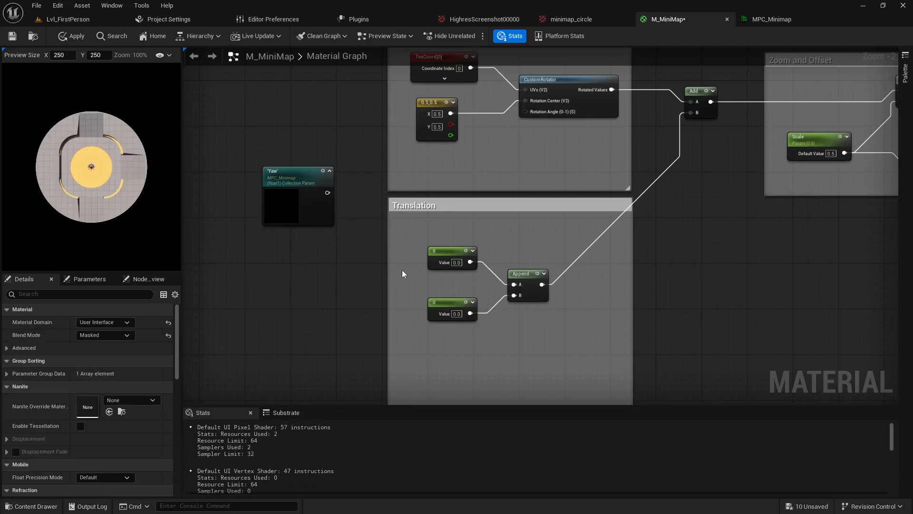
pyautogui.moveTo(533, 205); pyautogui.dragTo(535, 253)
pyautogui.moveTo(302, 178); pyautogui.dragTo(448, 161)
pyautogui.click(509, 186)
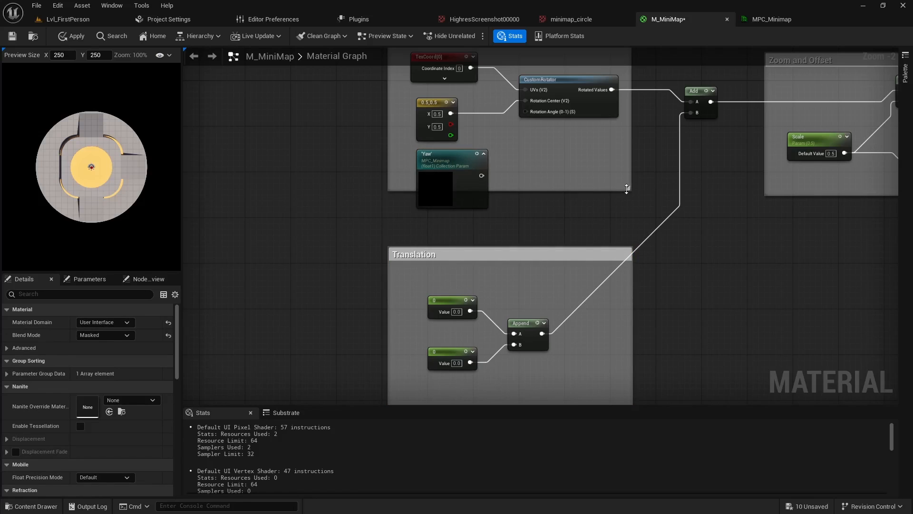
# Extend the Rotation comment downward to enclose the Yaw node and connect Yaw to the CustomRotator's Rotation Angle input
pyautogui.moveTo(627, 188); pyautogui.dragTo(627, 220)
pyautogui.moveTo(481, 175); pyautogui.dragTo(525, 111)
pyautogui.click(455, 159)
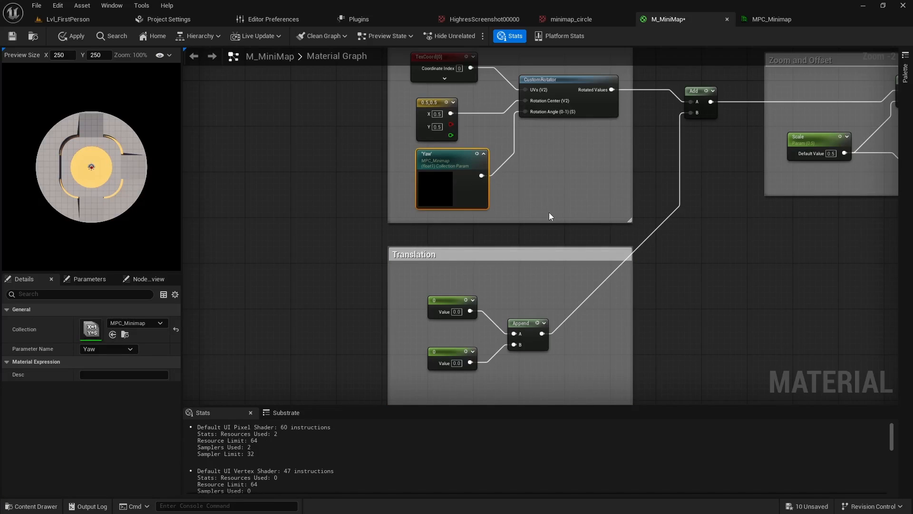
# Replace the two constants in the Translation comment with two stacked copies of the Yaw collection parameter node
pyautogui.moveTo(549, 213); pyautogui.dragTo(535, 164, button='right')
pyautogui.moveTo(436, 245); pyautogui.dragTo(432, 330)
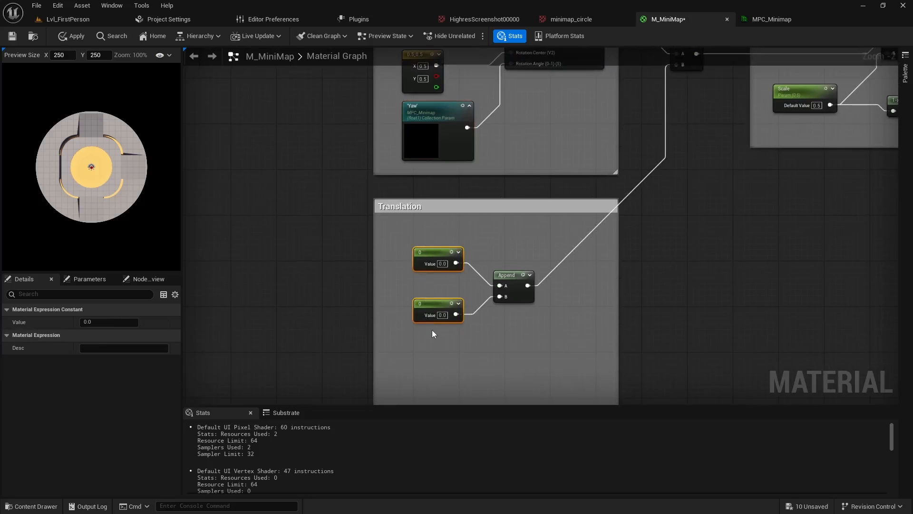
pyautogui.press('Delete')
pyautogui.click(434, 155)
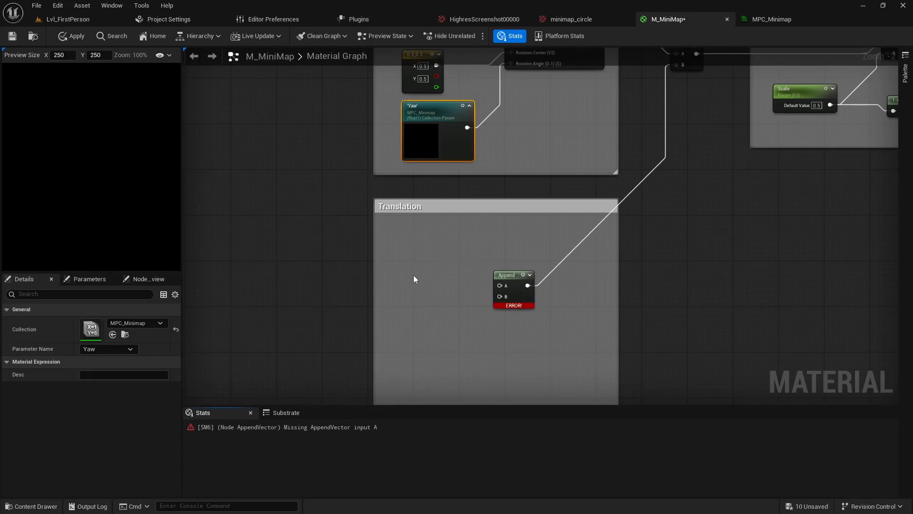
pyautogui.hotkey('ctrl', 'v')
pyautogui.moveTo(424, 345); pyautogui.dragTo(417, 290, button='right')
pyautogui.hotkey('ctrl', 'v')
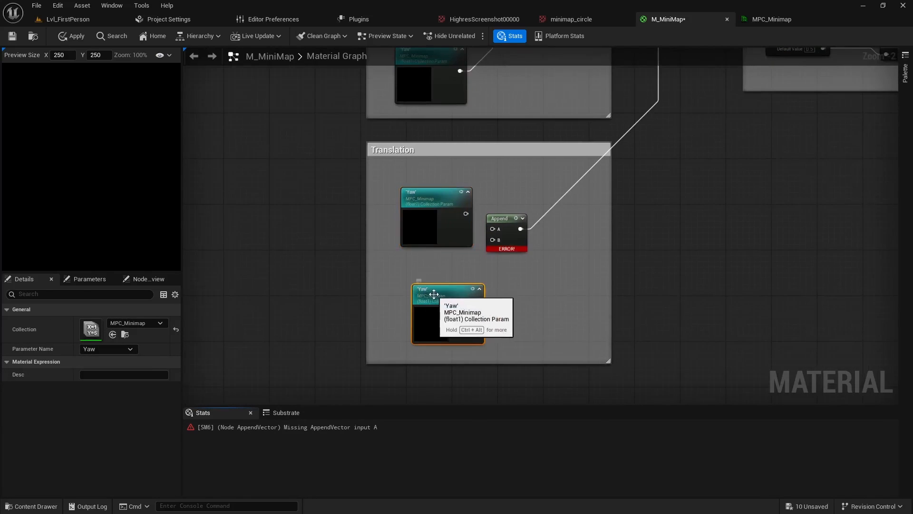
pyautogui.moveTo(434, 294); pyautogui.dragTo(420, 280)
# Move the upper Yaw copy in the Translation comment away from the Append node and set its parameter to U Offset
pyautogui.moveTo(434, 201); pyautogui.dragTo(422, 196)
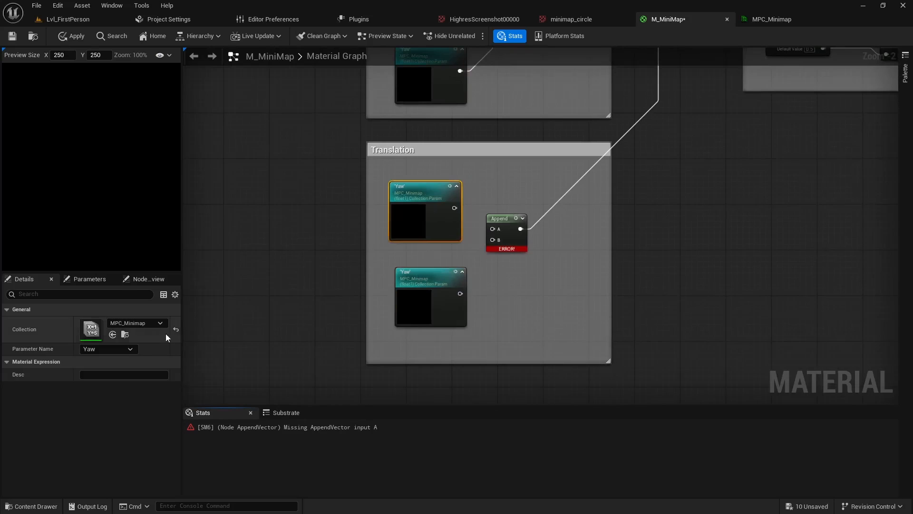
pyautogui.click(114, 349)
pyautogui.click(93, 372)
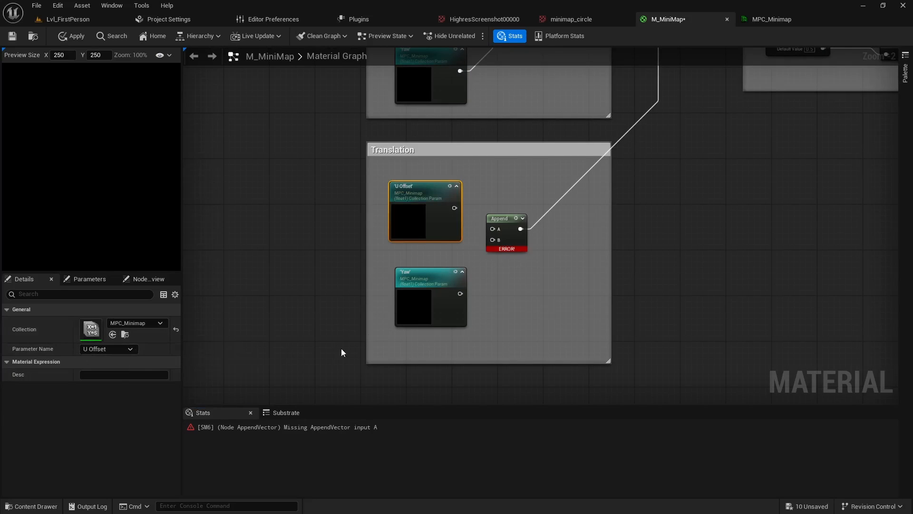
# Set the lower Yaw copy's parameter to V Offset, then connect U Offset to the Append node's A input and V Offset to B
pyautogui.click(415, 280)
pyautogui.click(114, 349)
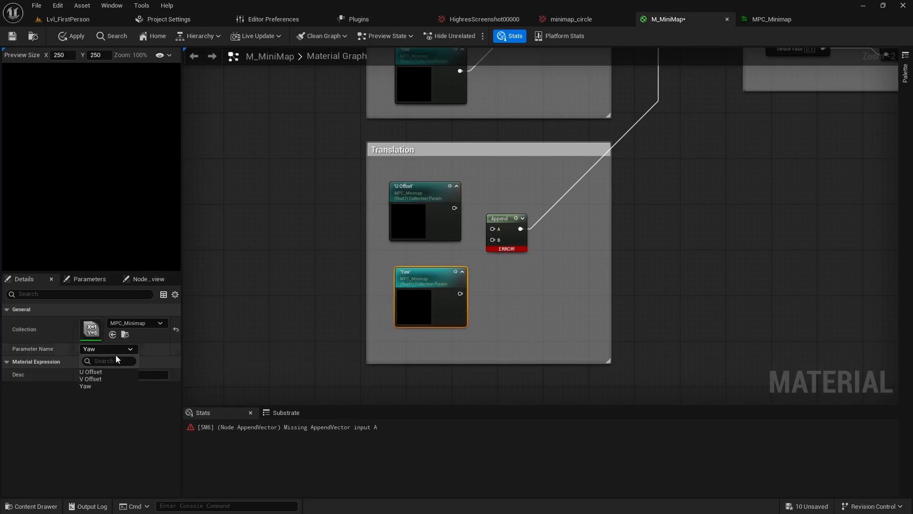
pyautogui.click(96, 378)
pyautogui.moveTo(455, 208); pyautogui.dragTo(493, 229)
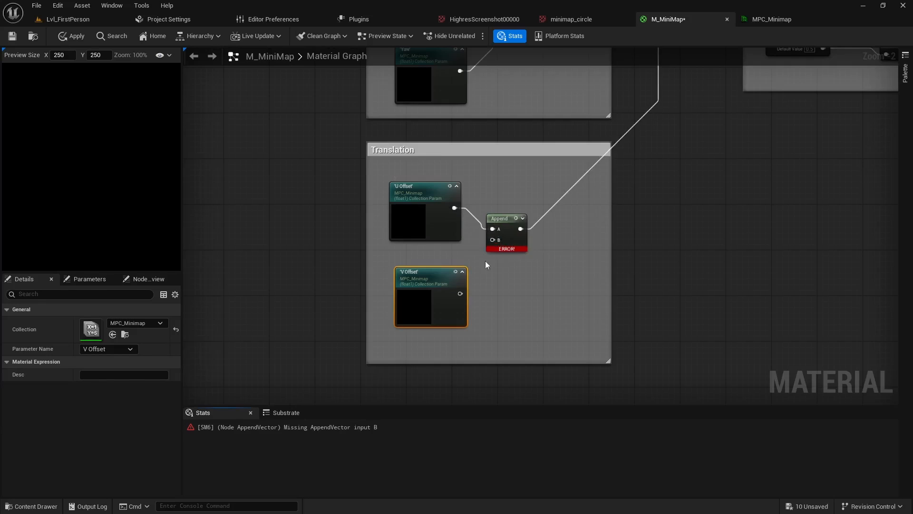
pyautogui.moveTo(459, 294); pyautogui.dragTo(438, 271)
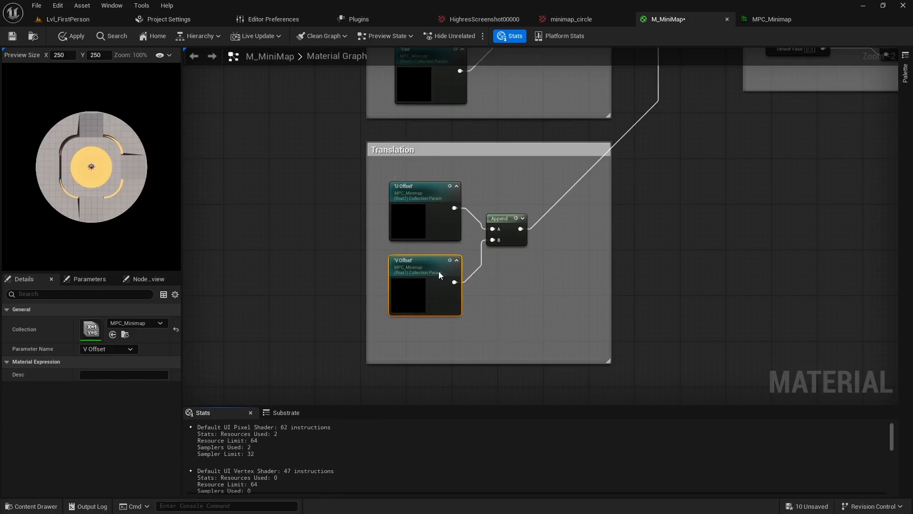
# Save the material and shift the Append node farther from the offset nodes inside the Translation comment
pyautogui.click(12, 36)
pyautogui.scroll(-3, 694, 202)
pyautogui.moveTo(694, 202); pyautogui.dragTo(422, 252, button='right')
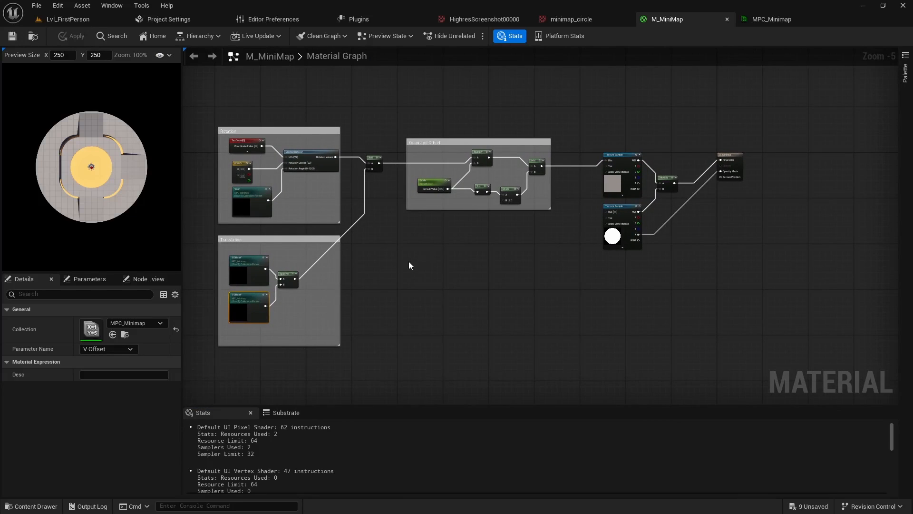
pyautogui.moveTo(289, 278); pyautogui.dragTo(306, 284)
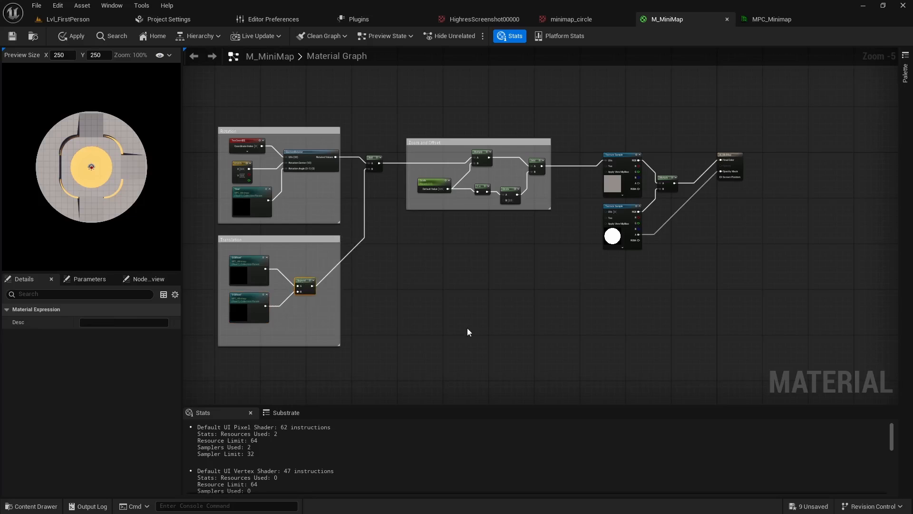
pyautogui.moveTo(467, 332); pyautogui.dragTo(551, 342, button='right')
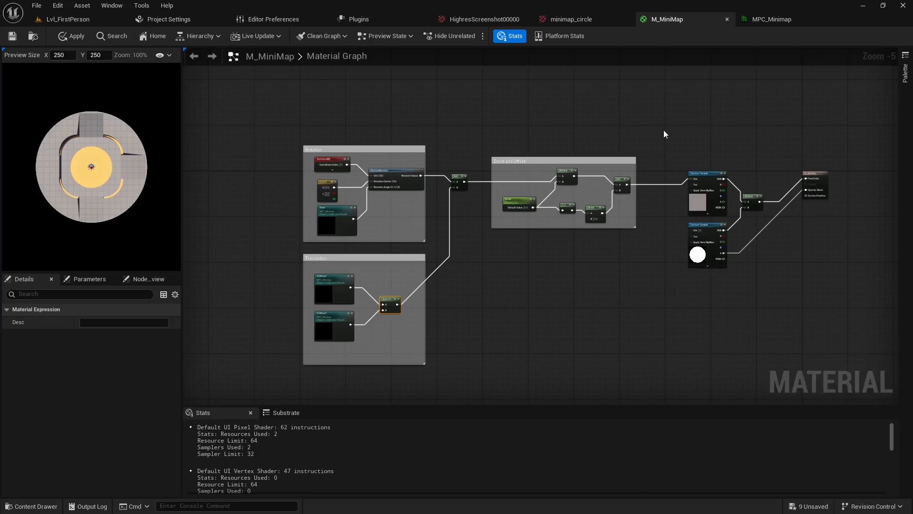
# Create a User Widget blueprint named WBP_MiniMap in the _Example folder and open it
pyautogui.hotkey('ctrl', 'space')
pyautogui.rightClick(367, 412)
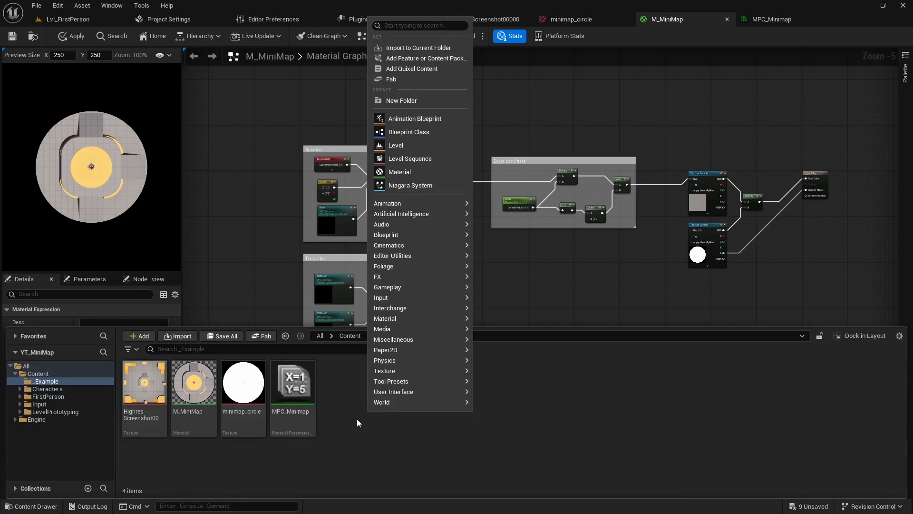
pyautogui.moveTo(390, 391)
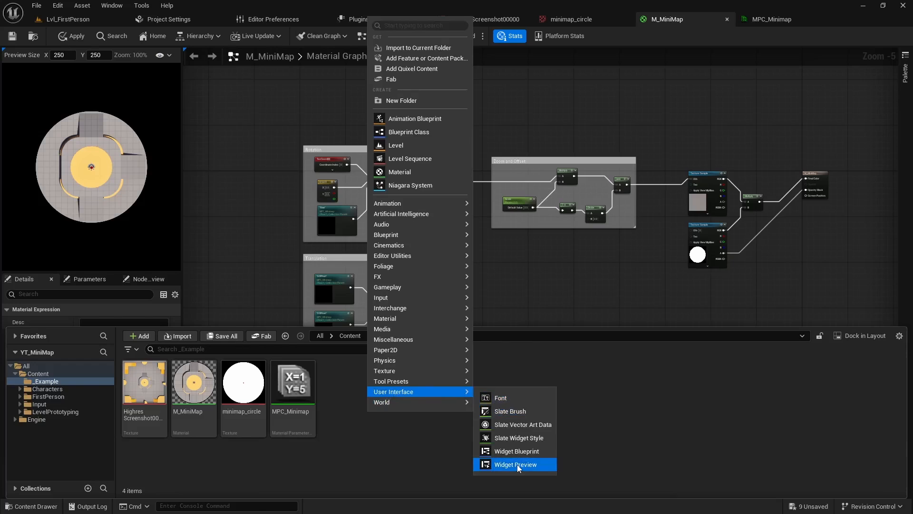
pyautogui.click(518, 451)
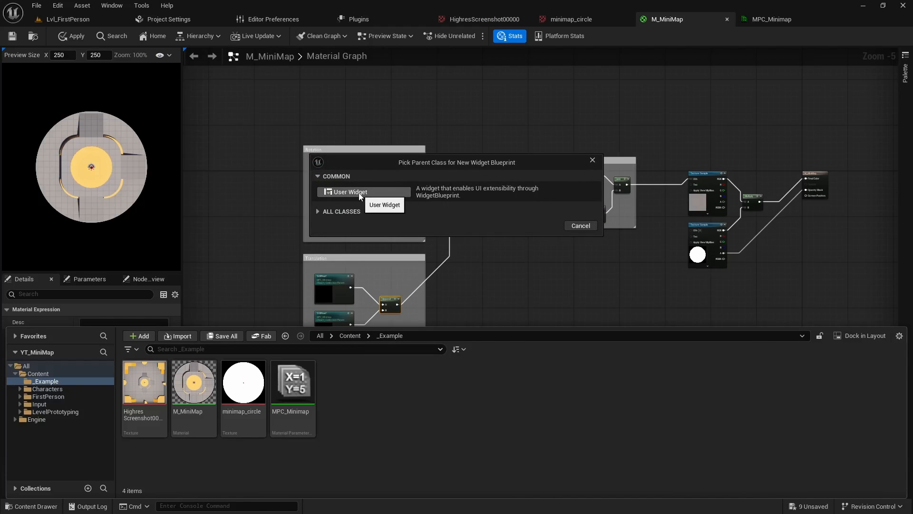
pyautogui.click(376, 192)
pyautogui.press('capslock')
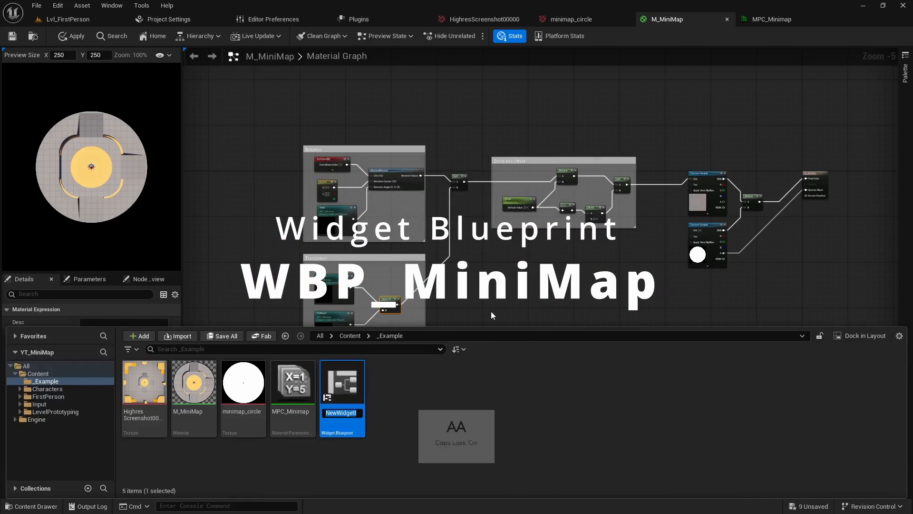
pyautogui.write('WBP_M')
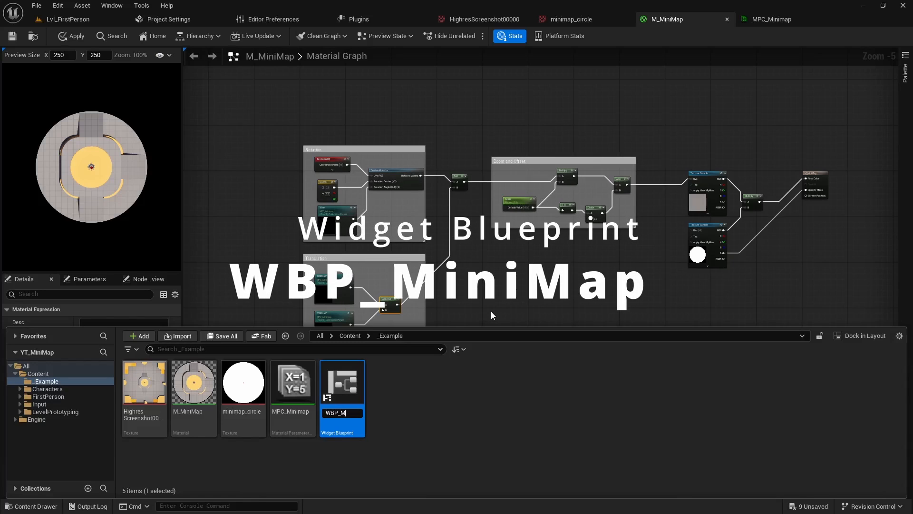
pyautogui.press('capslock')
pyautogui.write('MiniMap')
pyautogui.press('Return')
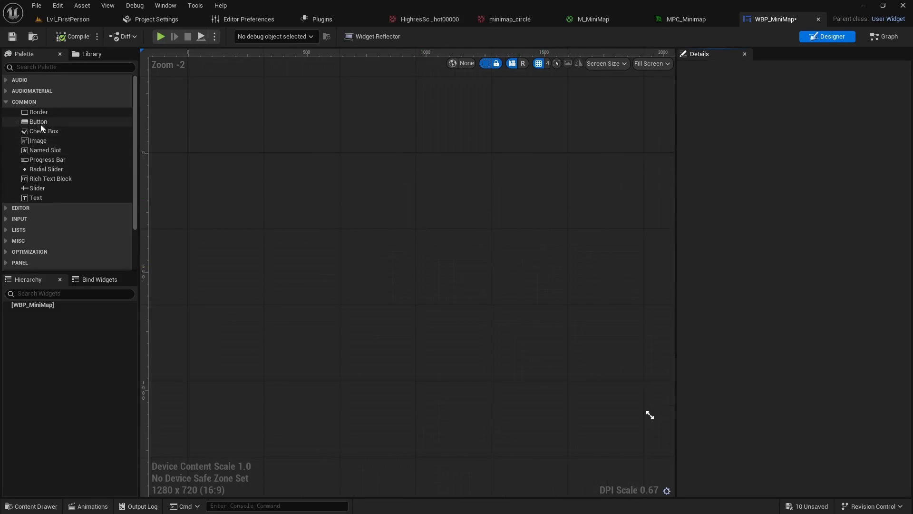
# Add a Canvas Panel to the empty widget and place an Image widget on it at about X 656, Y 316
pyautogui.click(38, 141)
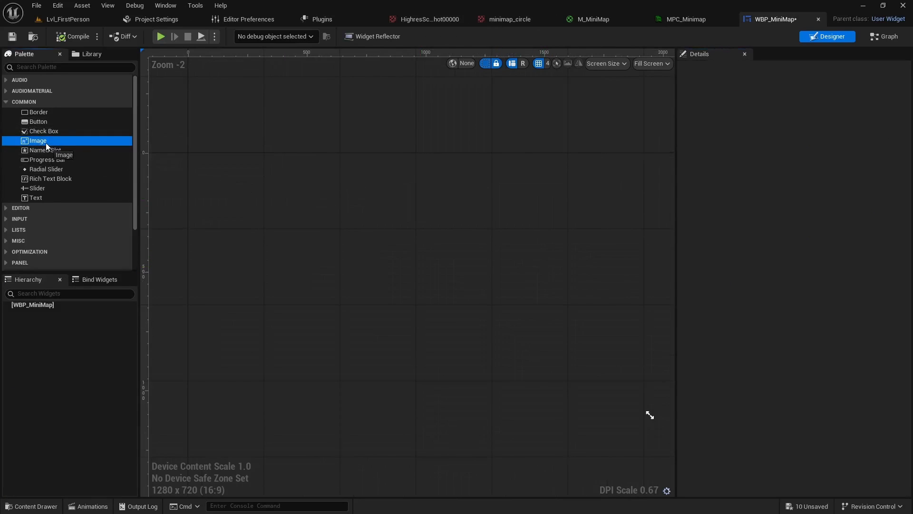
pyautogui.click(71, 66)
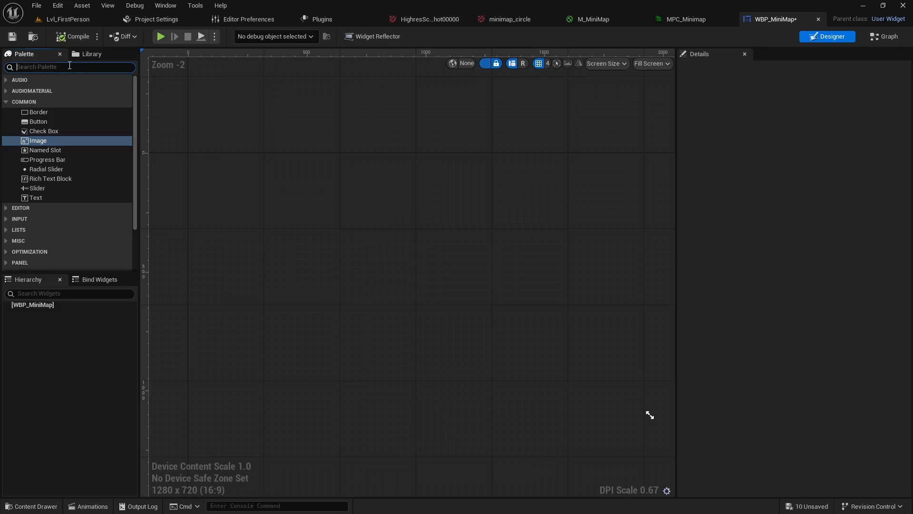
pyautogui.write('canvas')
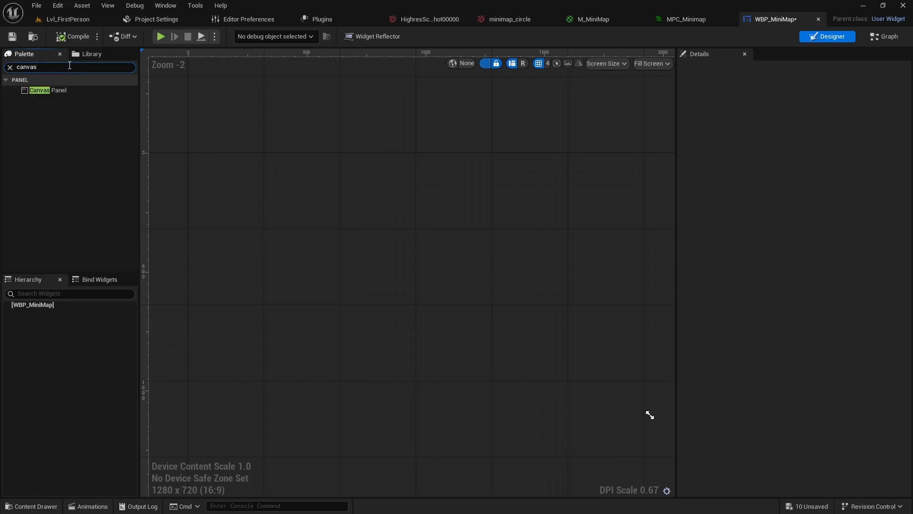
pyautogui.moveTo(63, 90); pyautogui.dragTo(178, 253)
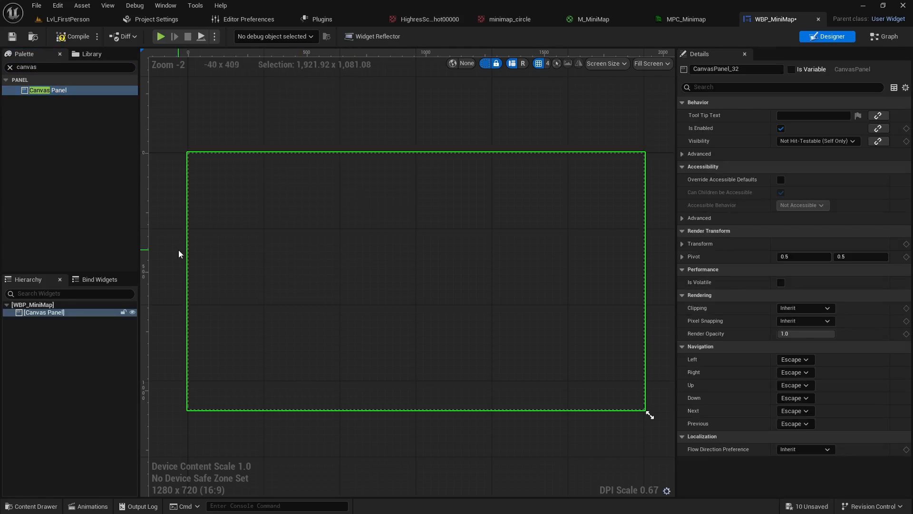
pyautogui.click(10, 67)
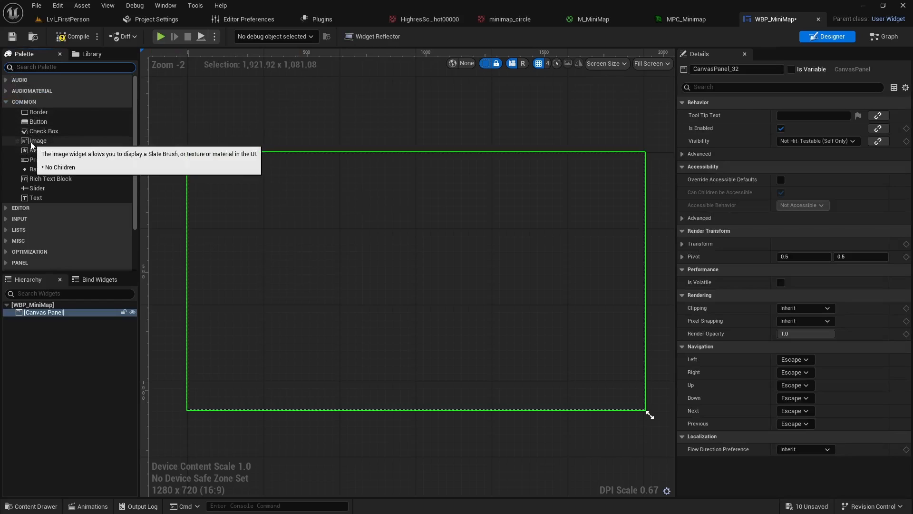
pyautogui.moveTo(35, 140); pyautogui.dragTo(356, 233)
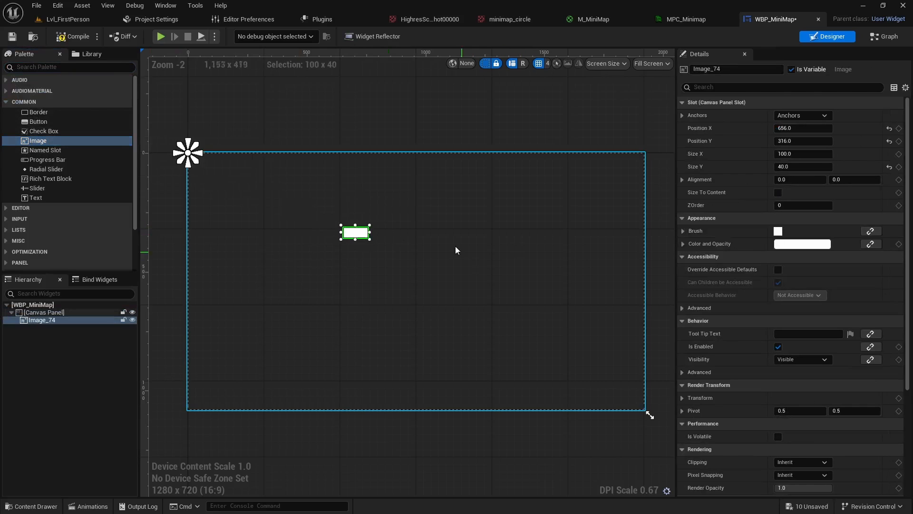
# Assign the M_MiniMap material as the image widget's brush
pyautogui.click(683, 231)
pyautogui.click(822, 245)
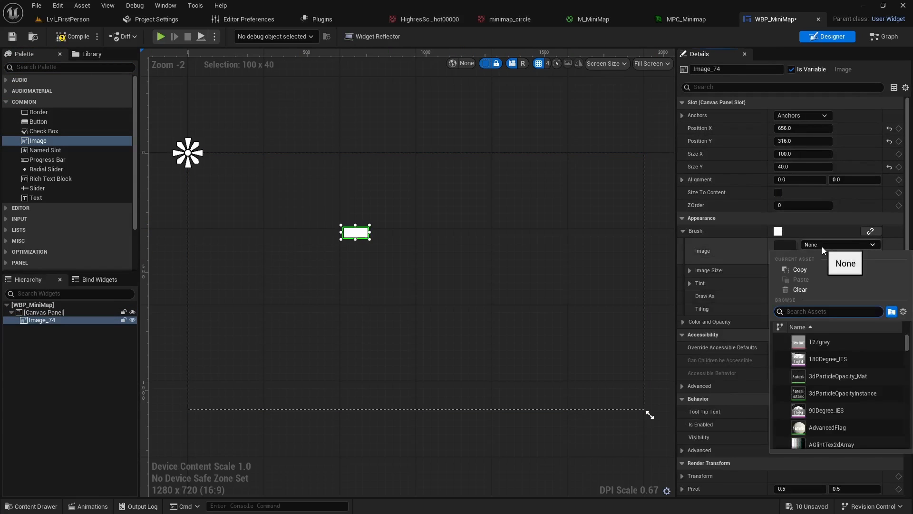
pyautogui.write('m_mini')
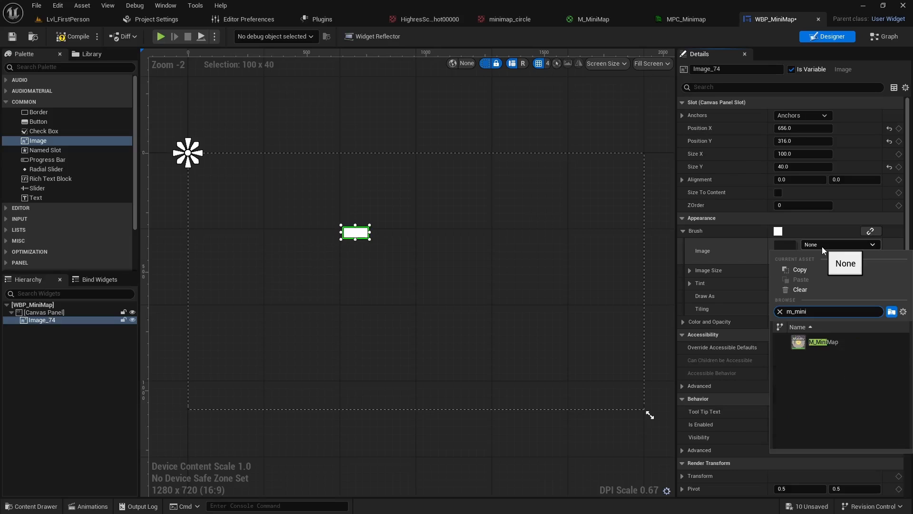
pyautogui.click(824, 342)
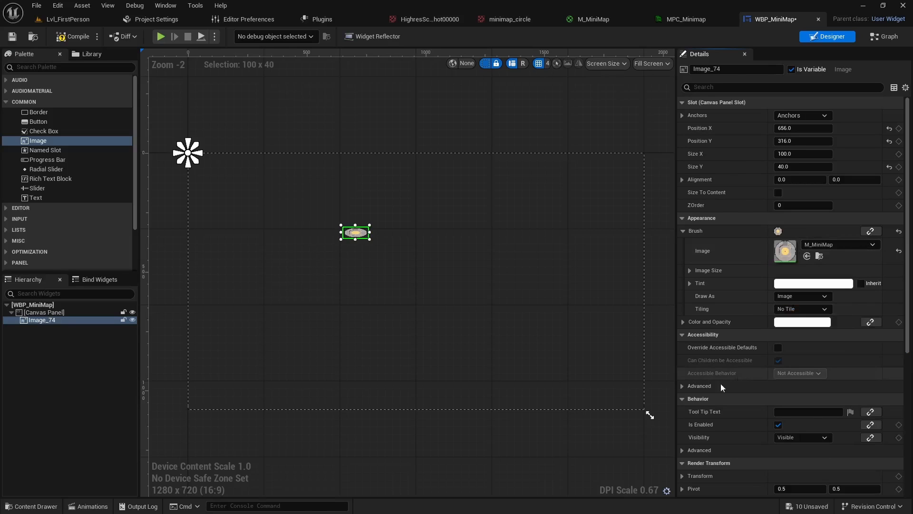
# Enable Size To Content for the image and set its brush image size to 256 by 256
pyautogui.click(778, 192)
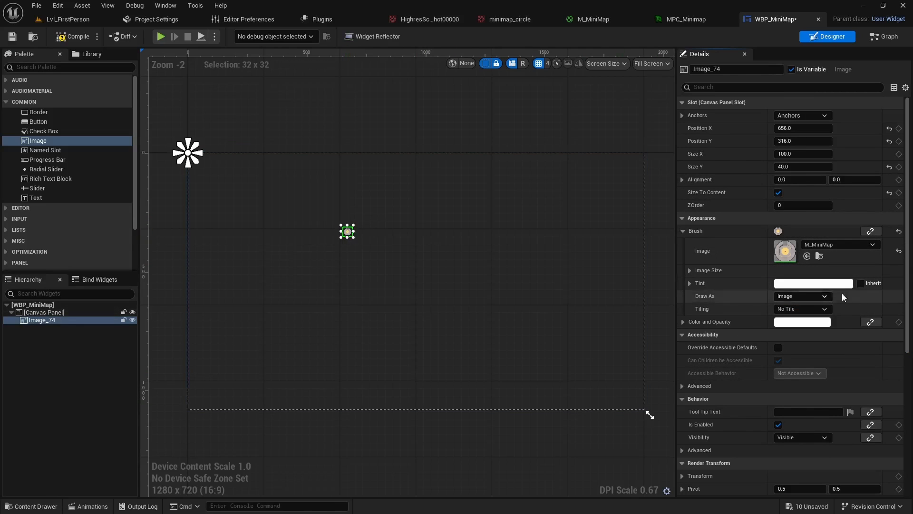
pyautogui.click(690, 271)
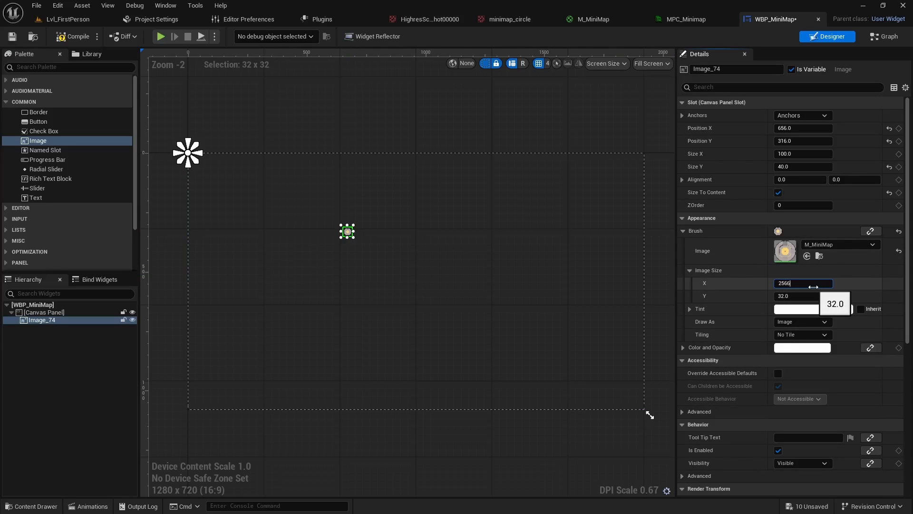
pyautogui.press('Tab')
pyautogui.press('Return')
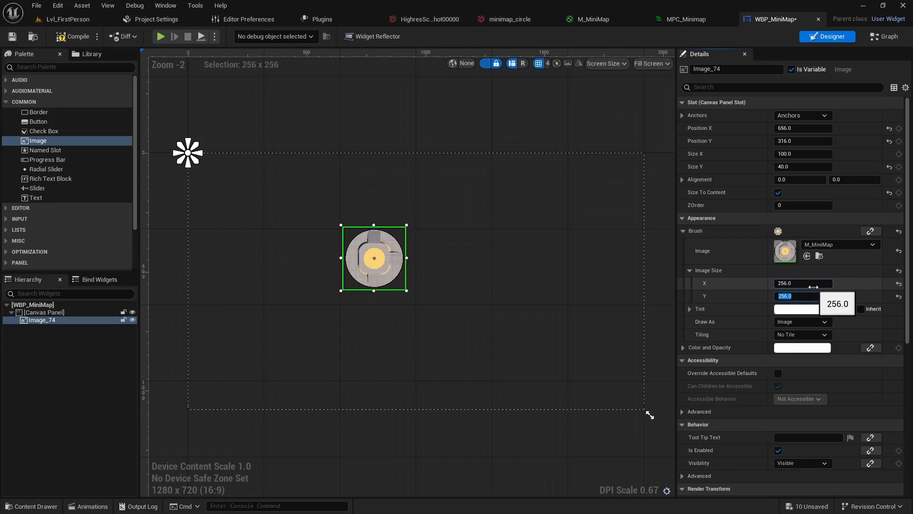
# Anchor the image to the canvas's top-left corner with its position matched to the anchor, and save the widget
pyautogui.click(820, 118)
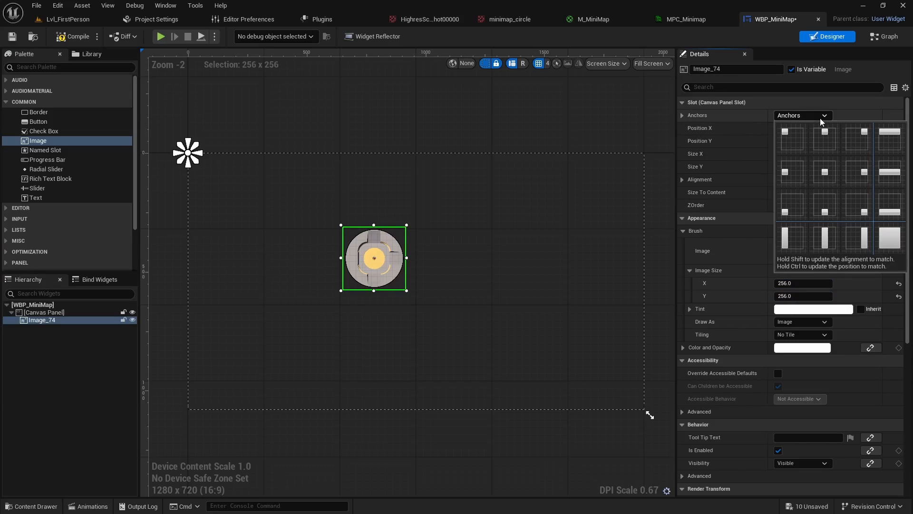
pyautogui.click(796, 140)
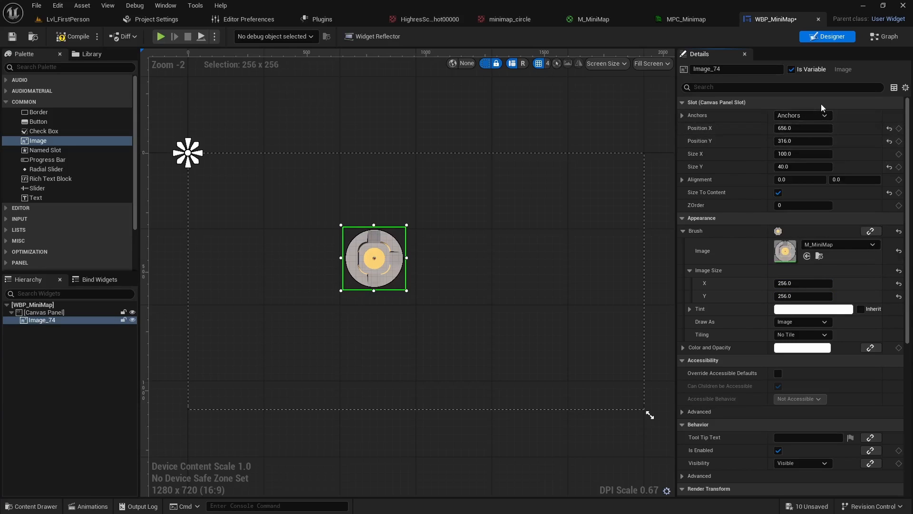
pyautogui.click(815, 116)
pyautogui.keyDown('ctrl'); pyautogui.click(787, 138); pyautogui.keyUp('ctrl')
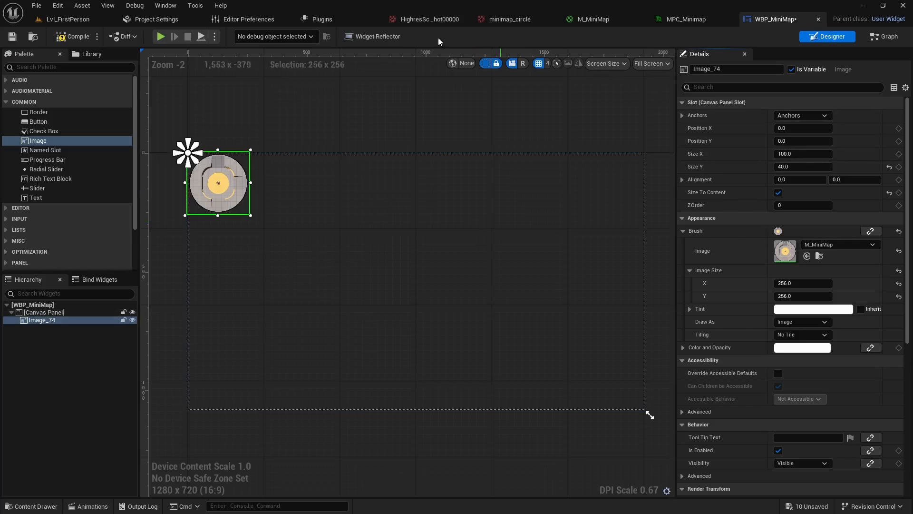
pyautogui.click(12, 35)
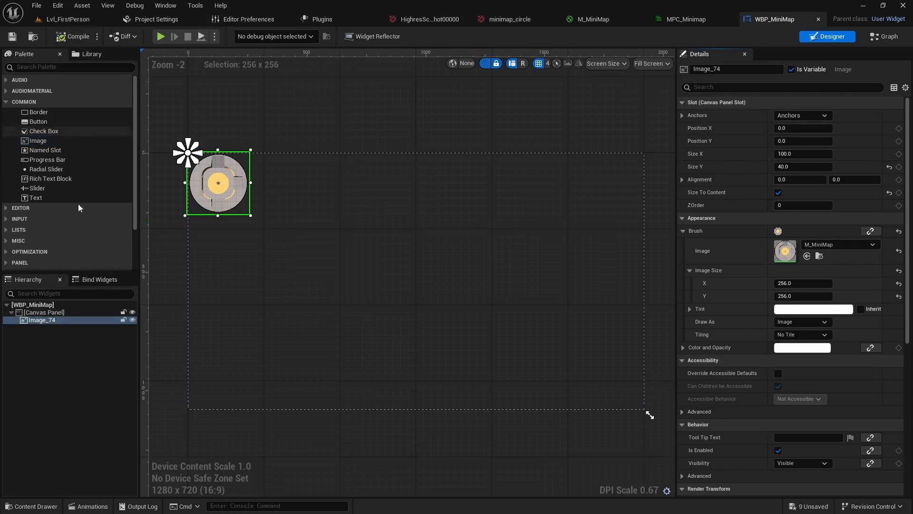
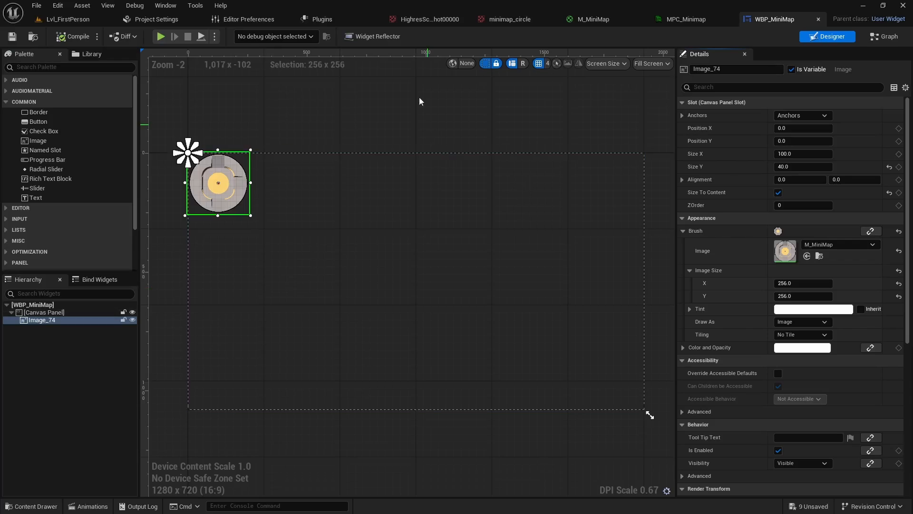
# Play-test the Lvl_FirstPerson level briefly and stop the session
pyautogui.click(51, 20)
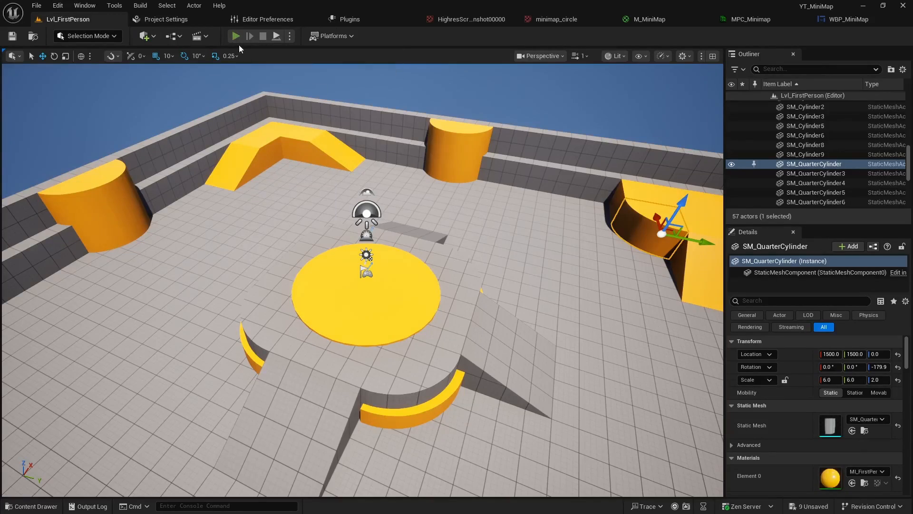
pyautogui.click(235, 36)
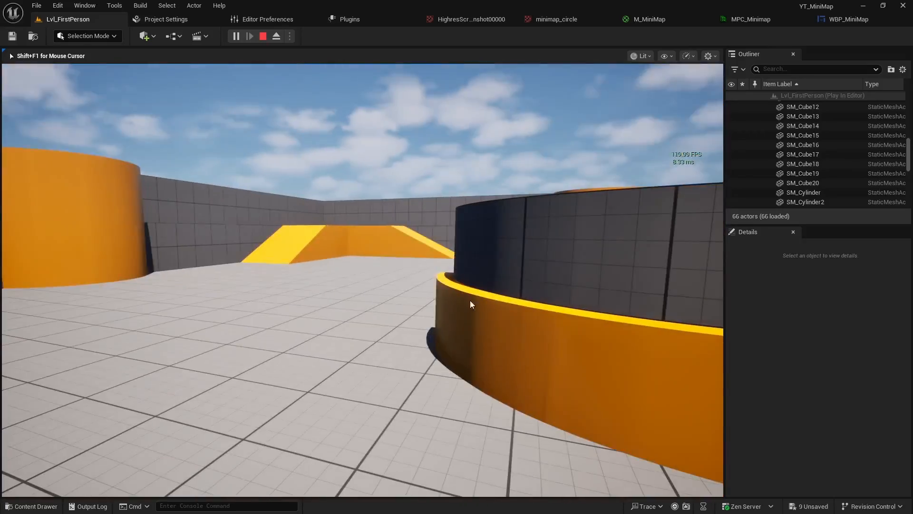
pyautogui.press('Escape')
pyautogui.click(482, 223)
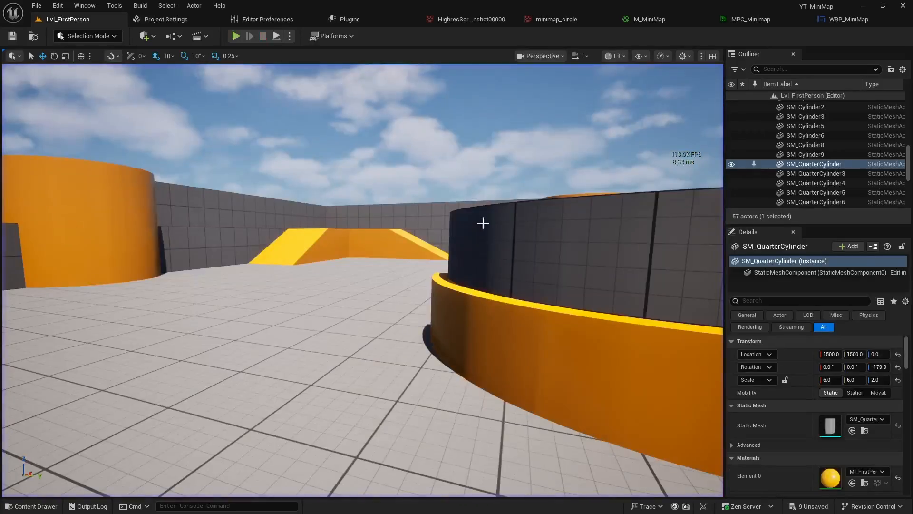
# Open the BP_FirstPersonCharacter blueprint from the Content/FirstPerson/Blueprints folder and show its event graph
pyautogui.hotkey('ctrl', 'space')
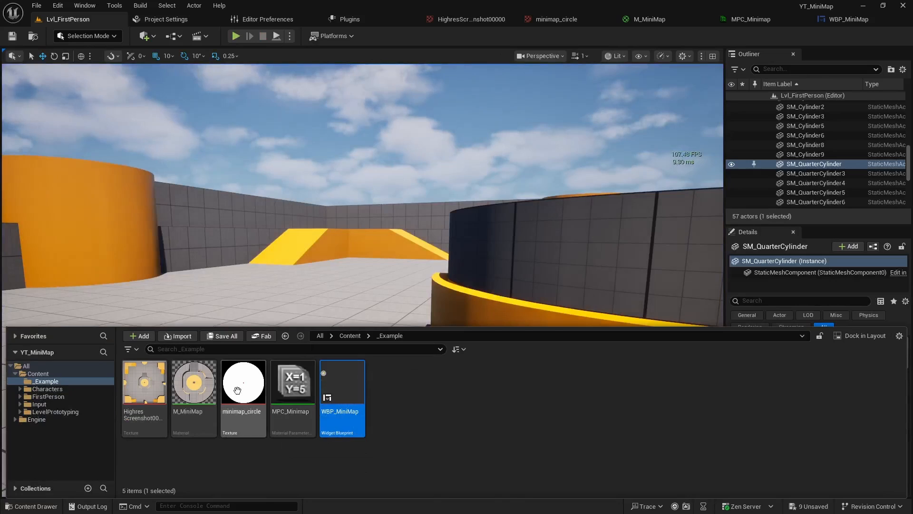
pyautogui.click(38, 412)
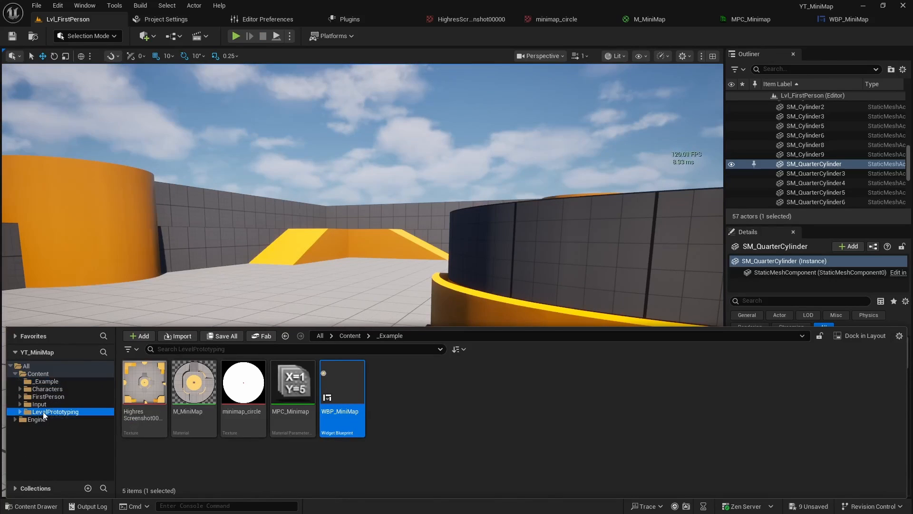
pyautogui.click(48, 397)
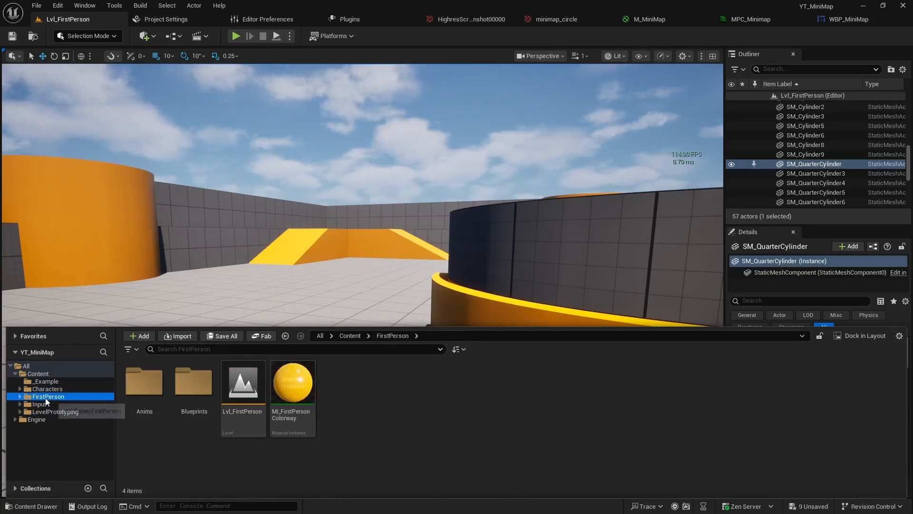
pyautogui.doubleClick(192, 380)
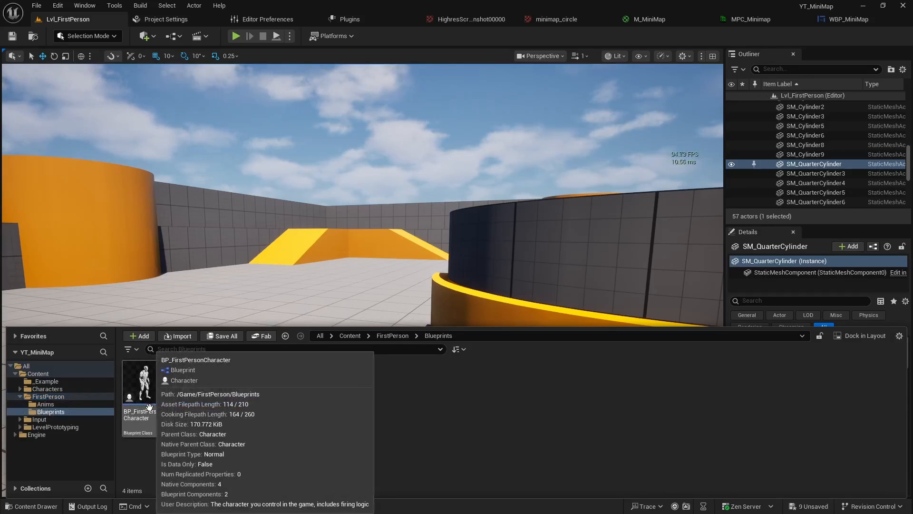
pyautogui.click(145, 386)
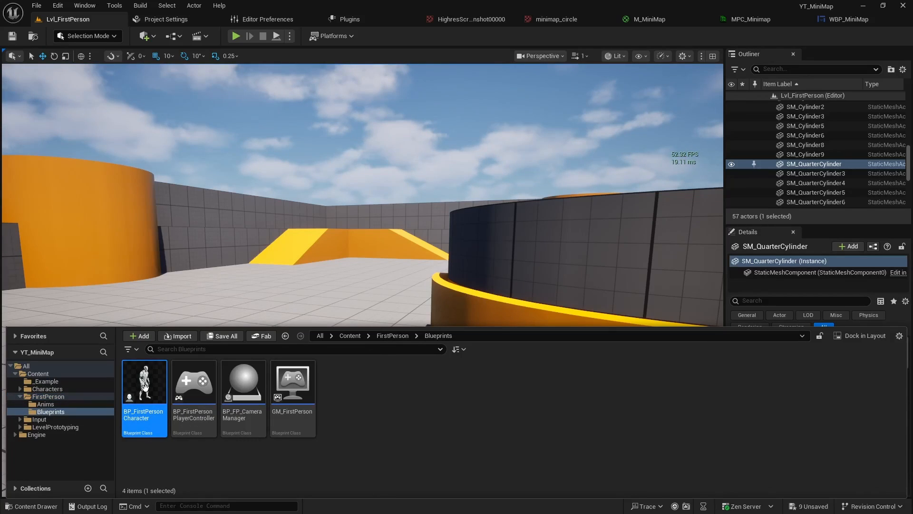
pyautogui.doubleClick(145, 386)
pyautogui.scroll(-3, 300, 266)
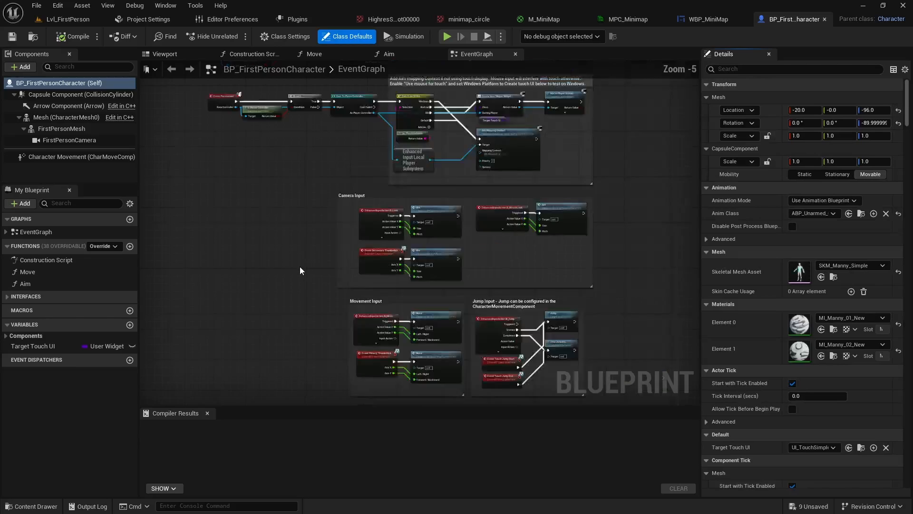
pyautogui.click(166, 54)
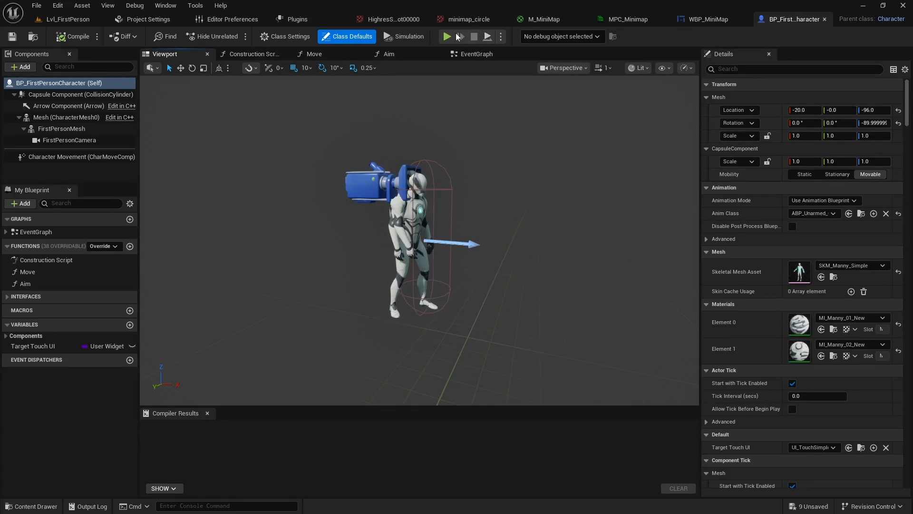
pyautogui.click(460, 55)
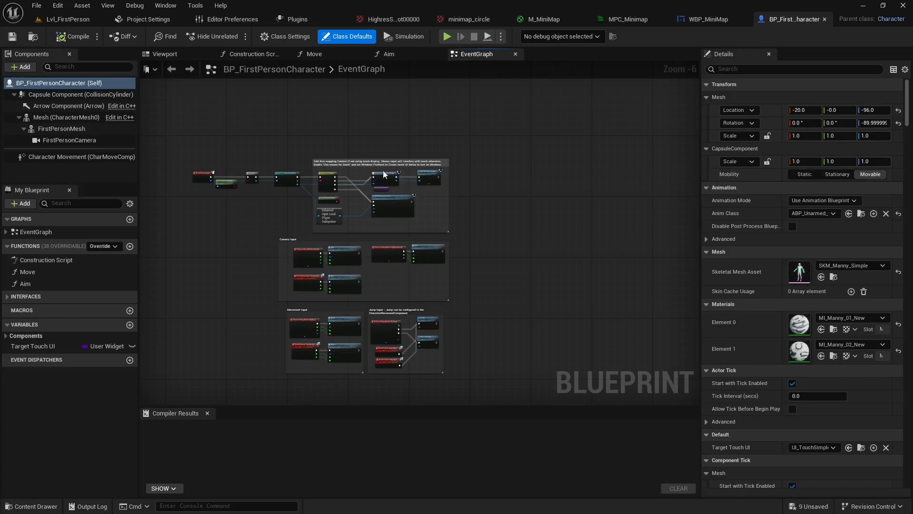
# Add an Event BeginPlay node in the empty area above the existing comment groups of the event graph
pyautogui.scroll(5, 432, 301)
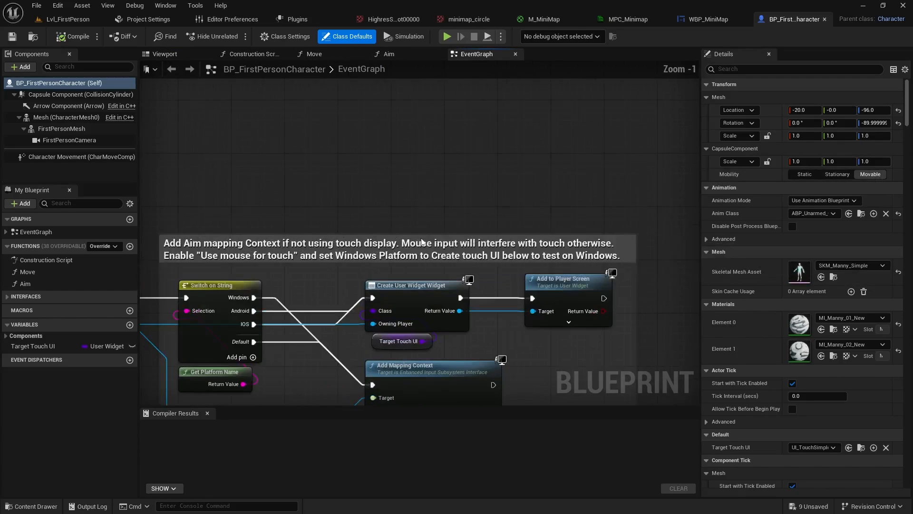
pyautogui.rightClick(287, 247)
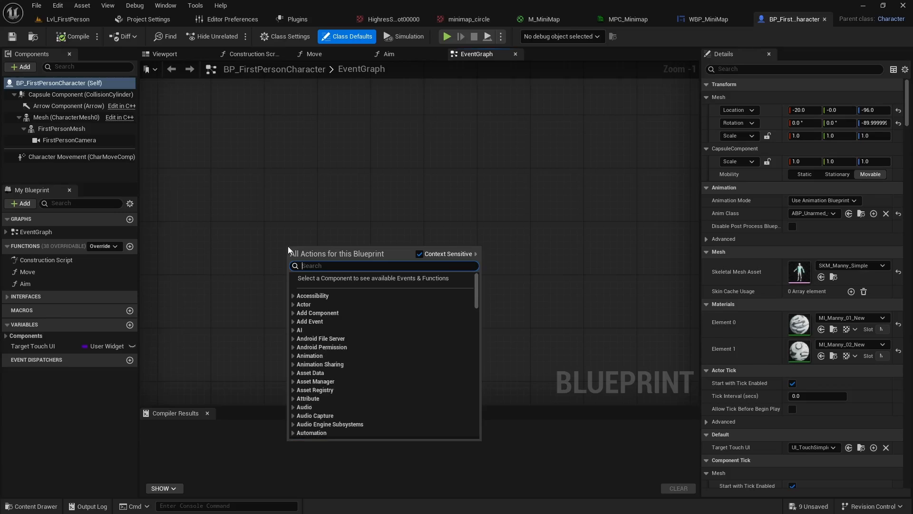
pyautogui.write('event begin')
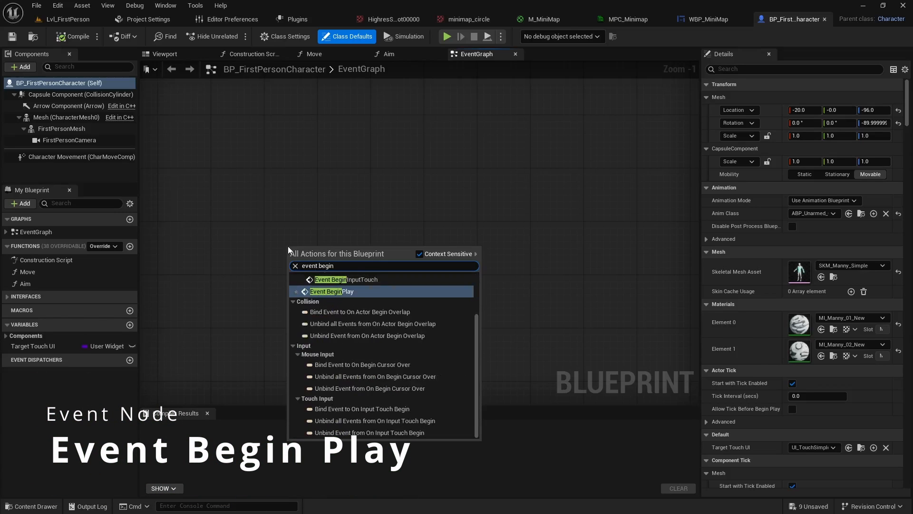
pyautogui.click(341, 290)
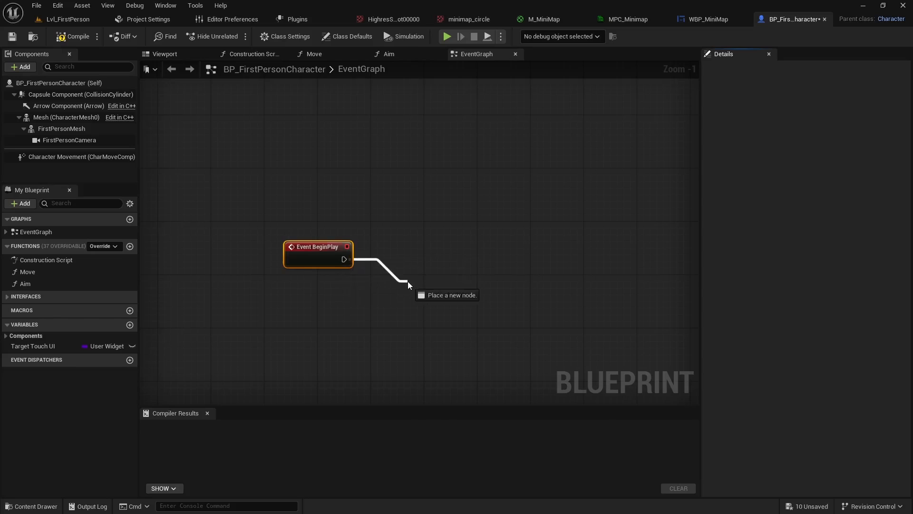
# Add a Create Widget node driven by Event BeginPlay, set its class to WBP_MiniMap, and place it beside the event
pyautogui.moveTo(344, 259); pyautogui.dragTo(409, 284)
pyautogui.write('create wid')
pyautogui.press('Return')
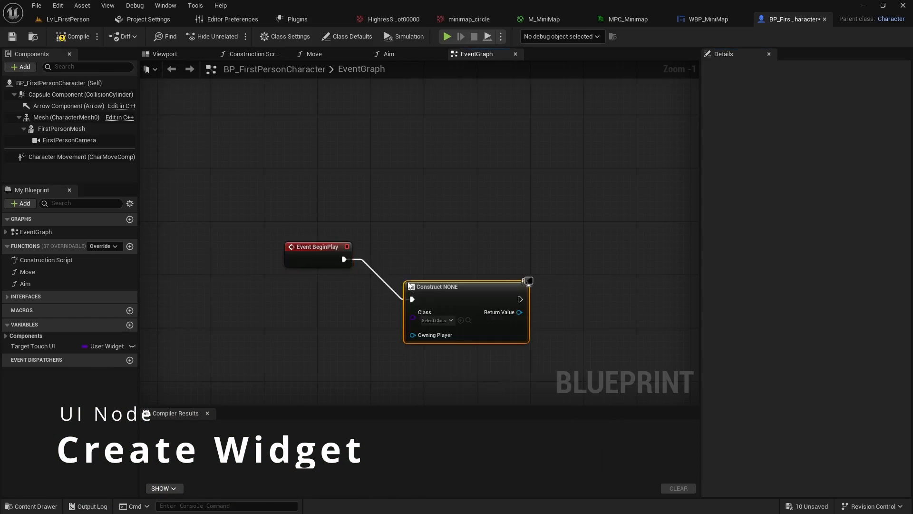
pyautogui.click(450, 321)
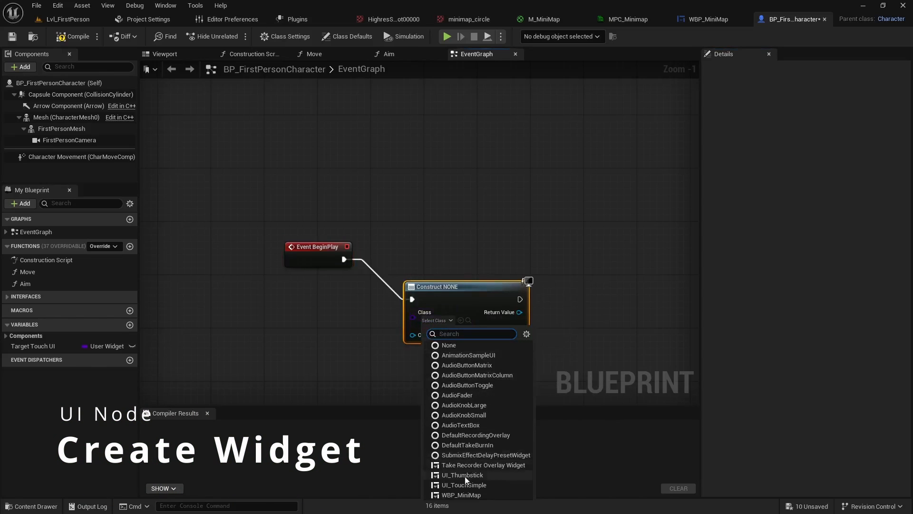
pyautogui.click(460, 495)
pyautogui.moveTo(457, 287); pyautogui.dragTo(424, 262)
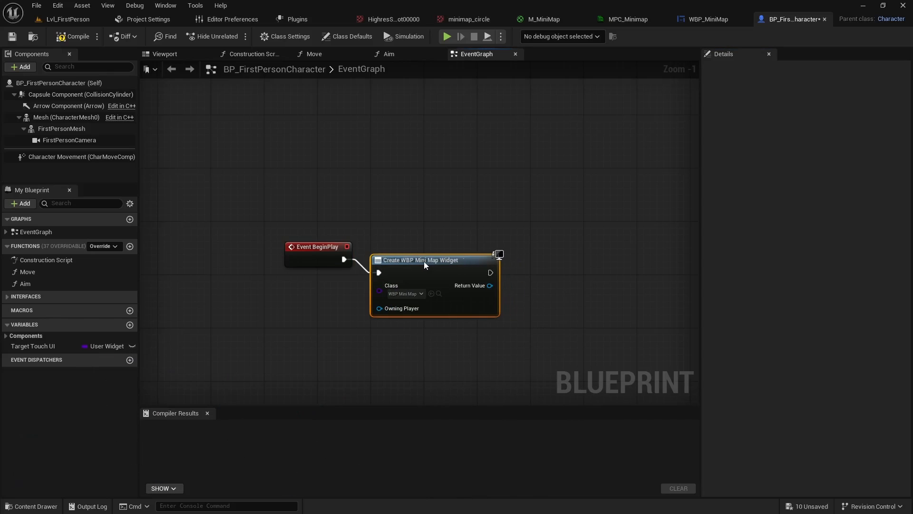
pyautogui.moveTo(464, 306); pyautogui.dragTo(406, 298, button='right')
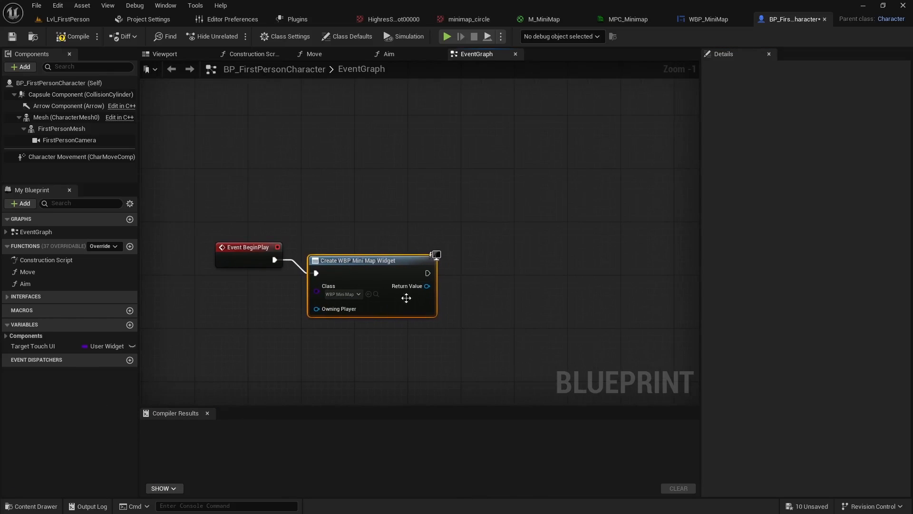
# Promote the Create Widget node's return value to a variable named MiniMap_HUD
pyautogui.rightClick(430, 286)
pyautogui.click(471, 318)
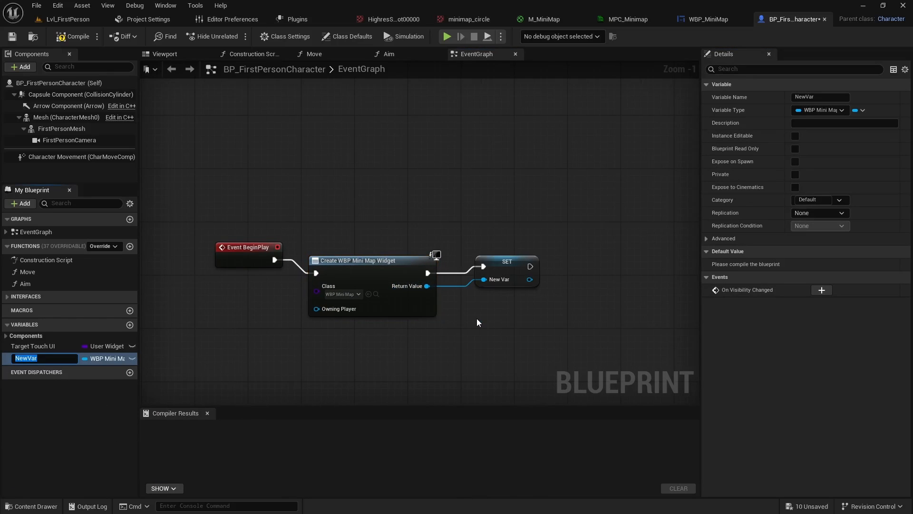
pyautogui.write('MiniMap')
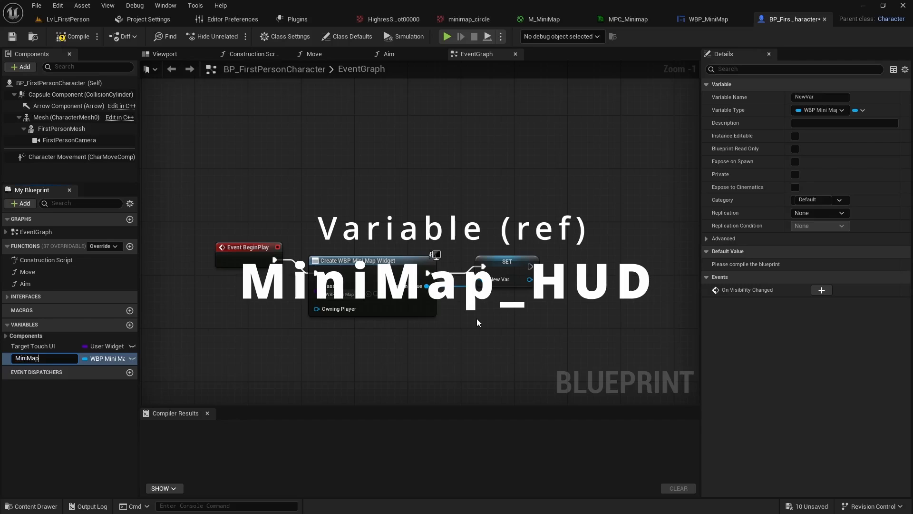
pyautogui.write('_HUD')
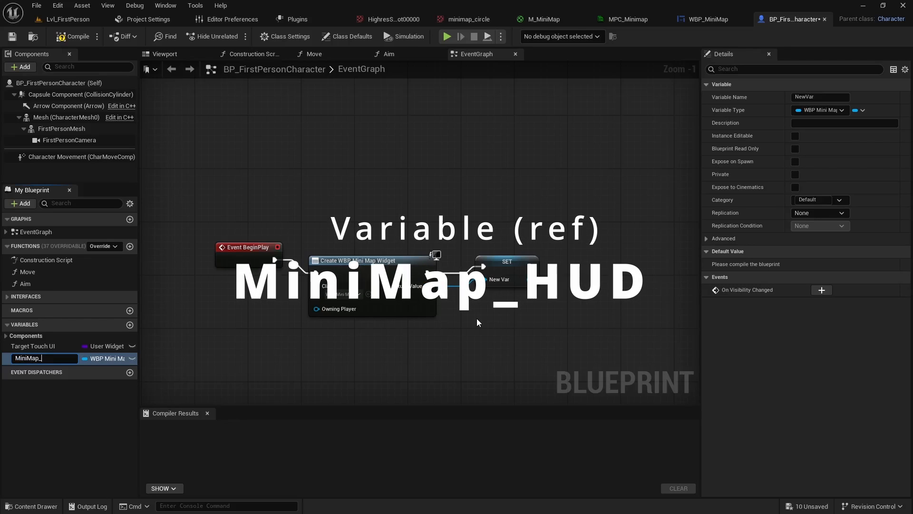
pyautogui.press('capslock')
pyautogui.press('Return')
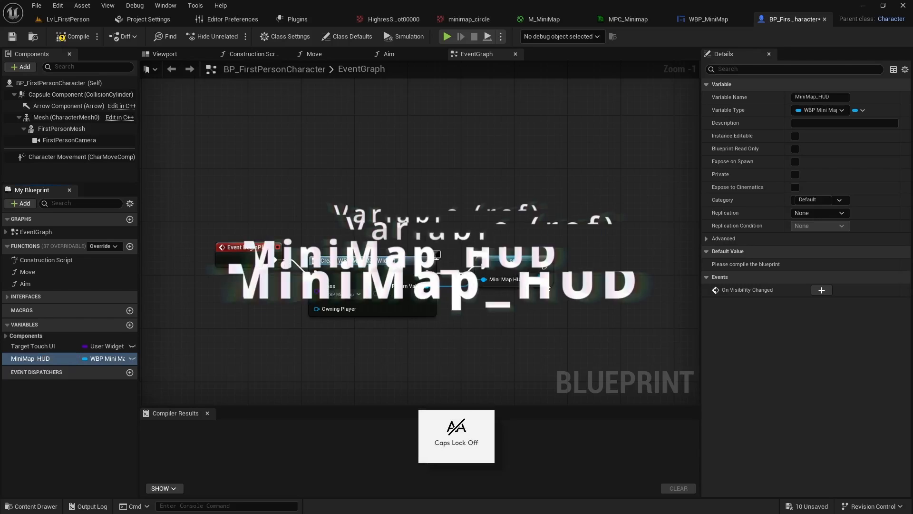
# Add an Add to Viewport node targeting the Mini Map HUD output of the SET node
pyautogui.moveTo(544, 279); pyautogui.dragTo(585, 274)
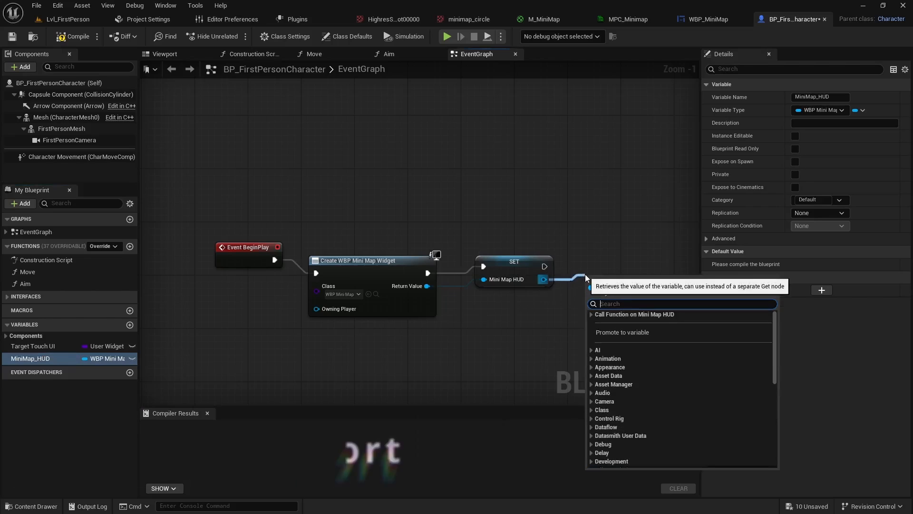
pyautogui.write('add to view')
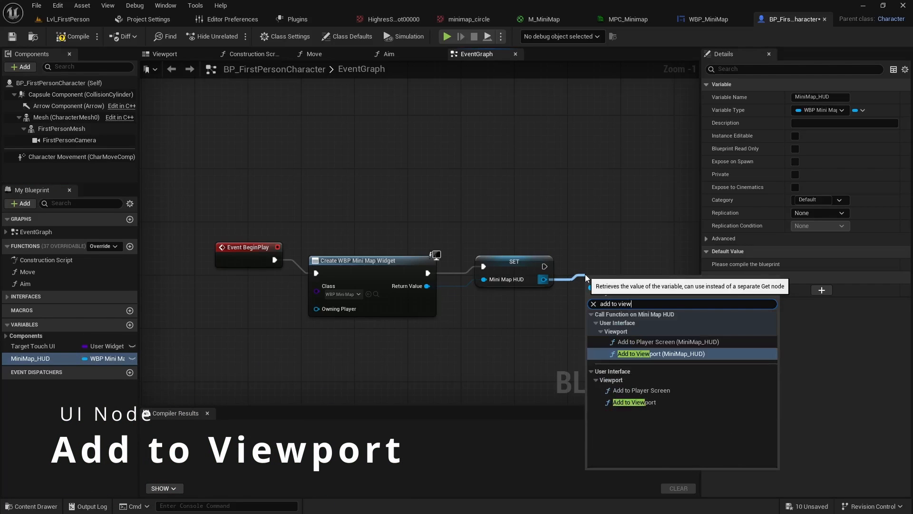
pyautogui.click(640, 401)
# Rearrange the SET and Add to Viewport nodes within the BeginPlay chain, and compile and save the blueprint
pyautogui.moveTo(520, 270); pyautogui.dragTo(510, 296)
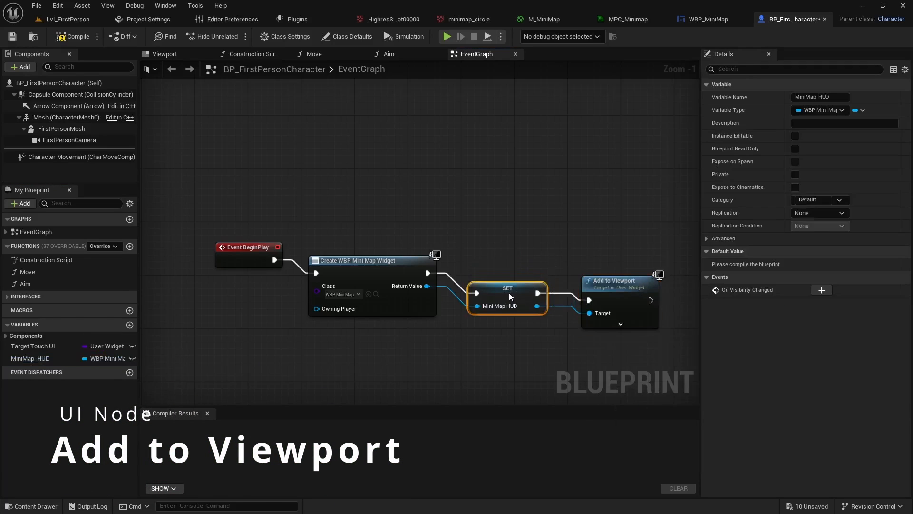
pyautogui.moveTo(594, 291); pyautogui.dragTo(597, 259)
pyautogui.moveTo(541, 318); pyautogui.dragTo(546, 299, button='right')
pyautogui.scroll(1, 476, 279)
pyautogui.click(84, 40)
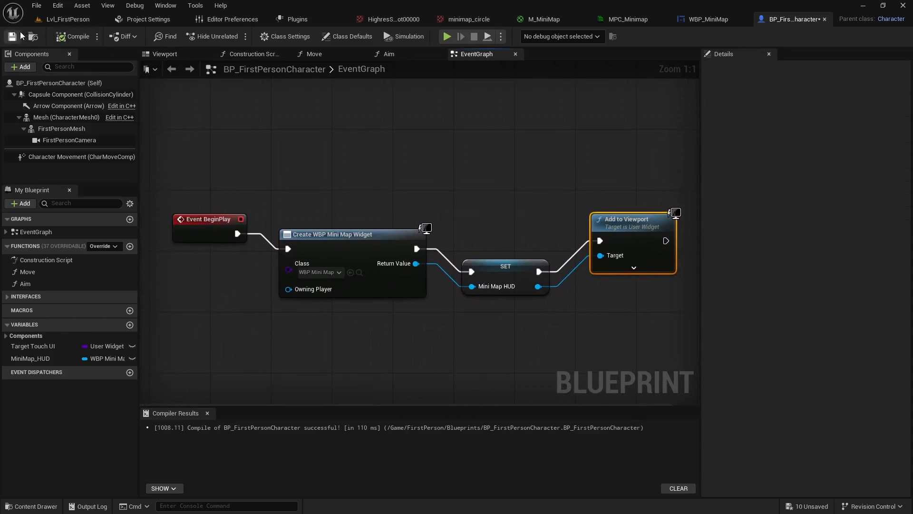
# Play-test Lvl_FirstPerson, moving the character around to check the minimap on screen, and return to the BP_FirstPersonCharacter event graph
pyautogui.click(68, 19)
pyautogui.click(236, 36)
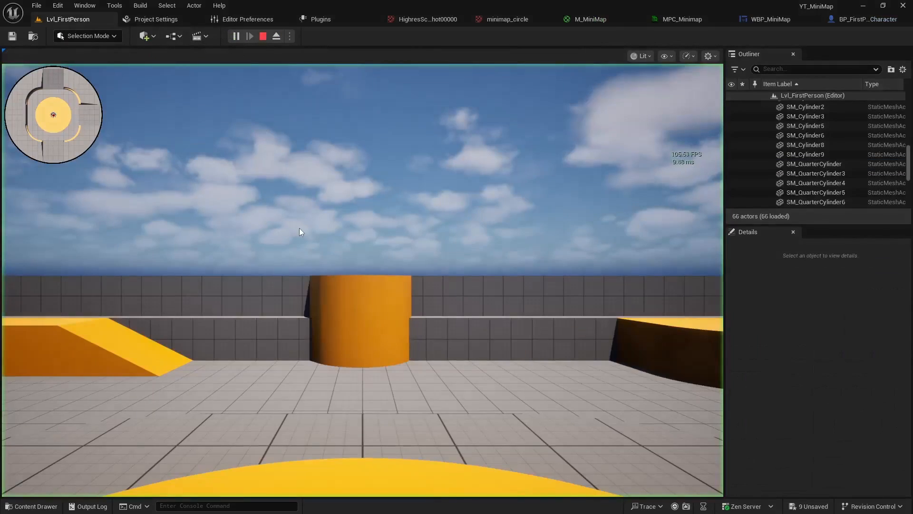
pyautogui.press('w')
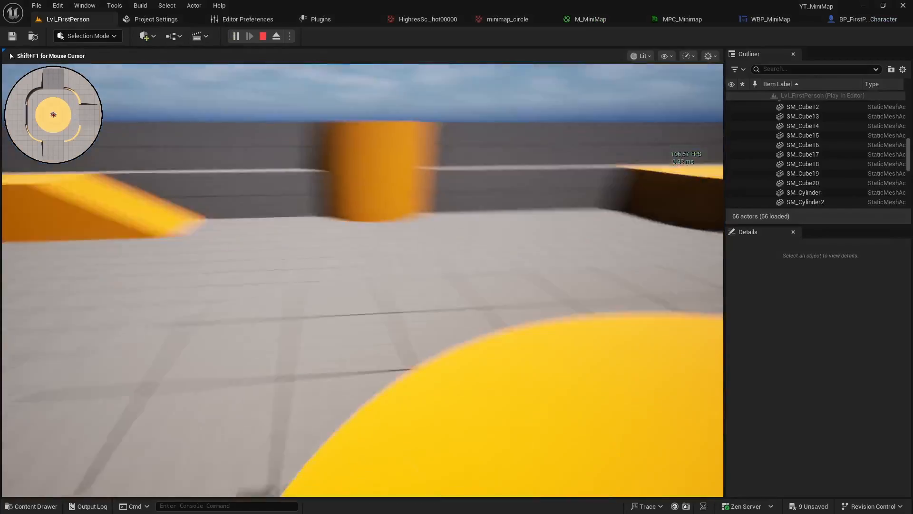
pyautogui.press('w')
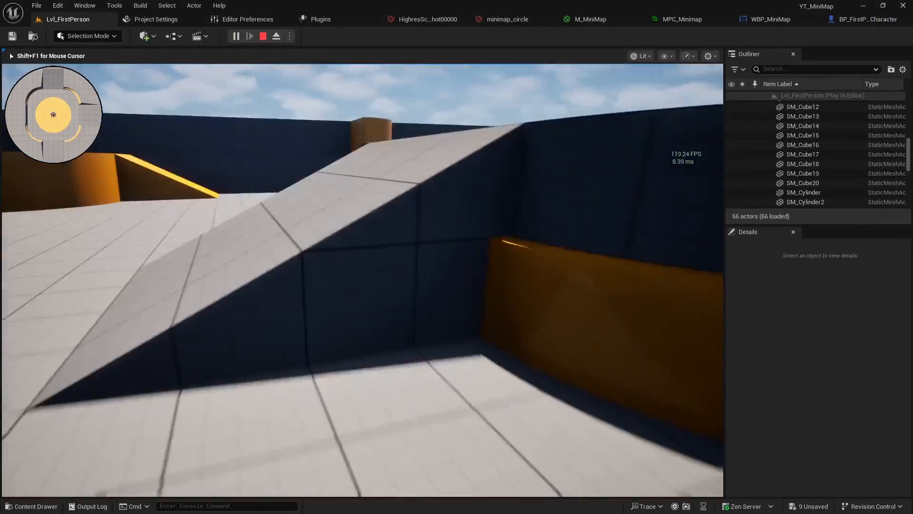
pyautogui.press('w')
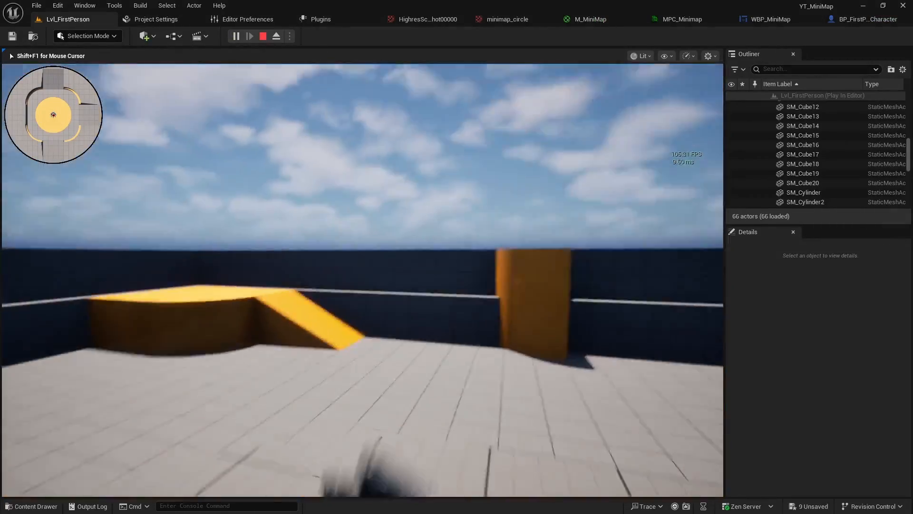
pyautogui.press('w')
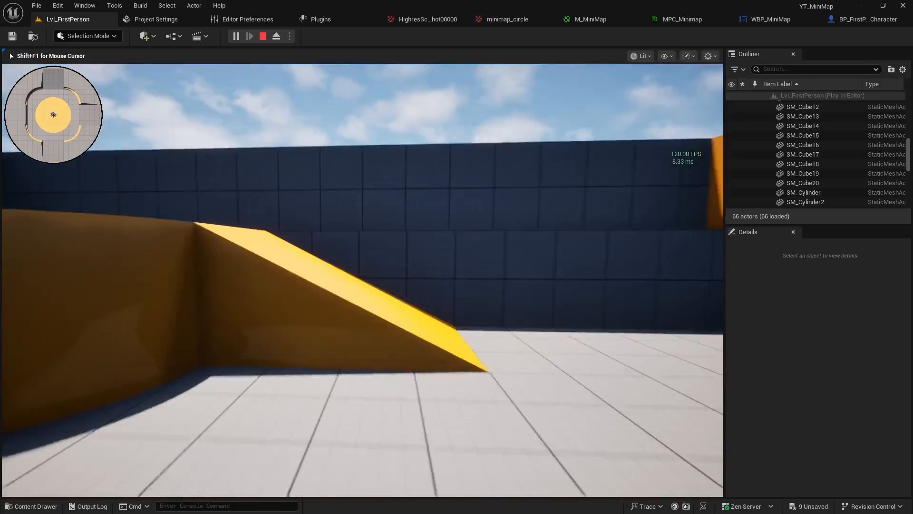
pyautogui.press('space')
pyautogui.press('w')
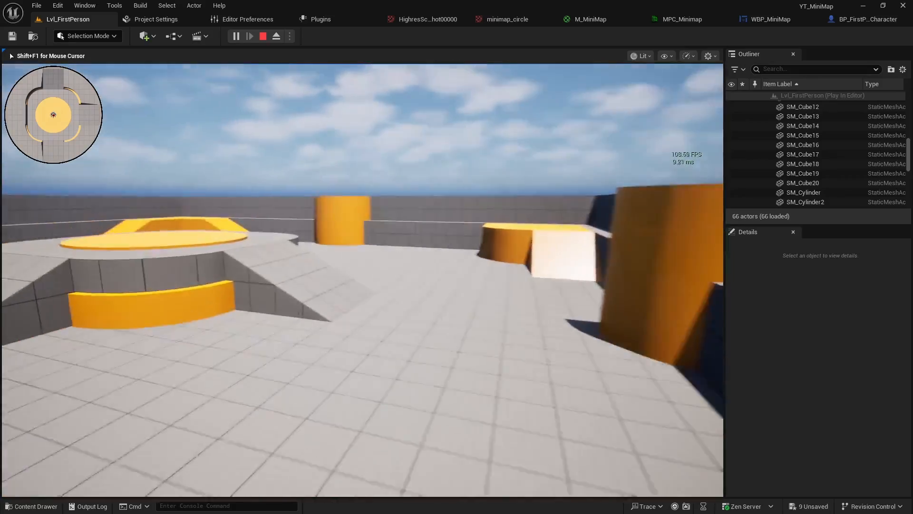
pyautogui.press('Escape')
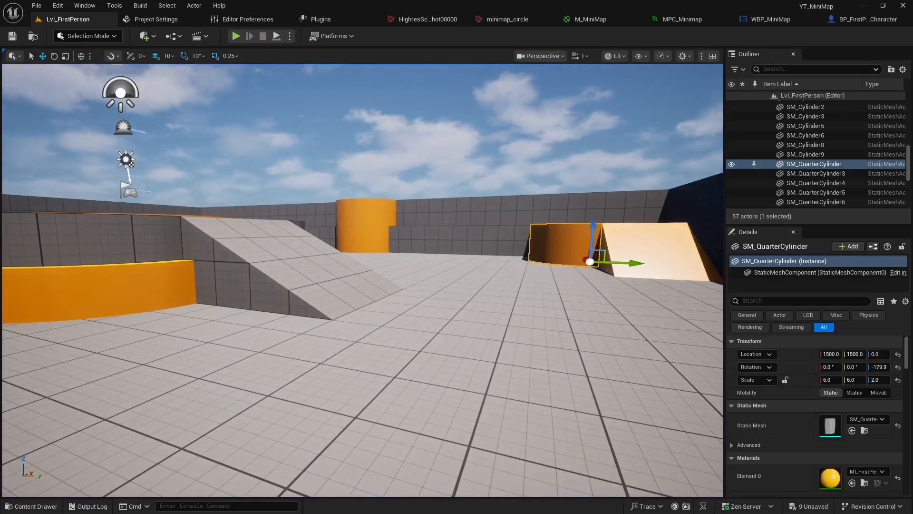
pyautogui.click(878, 22)
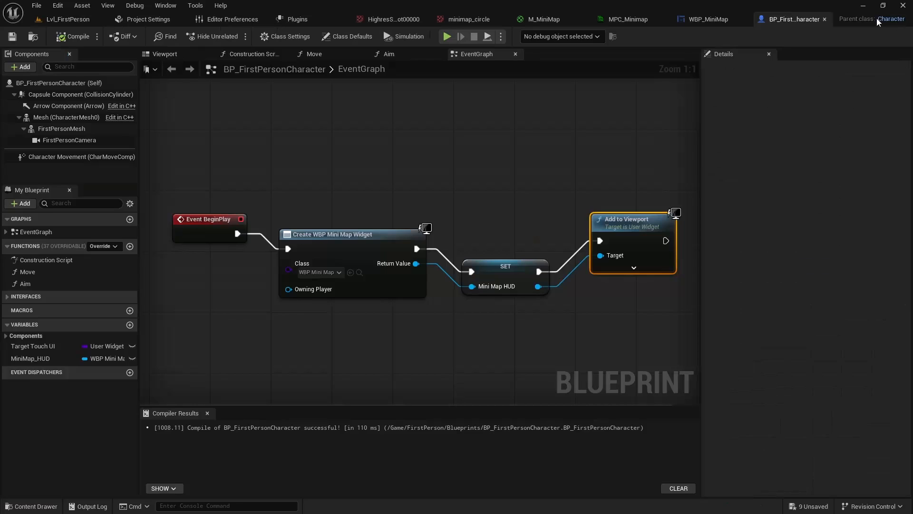
# Examine the Camera Input and Movement Input groups in the event graph, including their Aim and Move nodes
pyautogui.scroll(-5, 388, 240)
pyautogui.scroll(2, 377, 218)
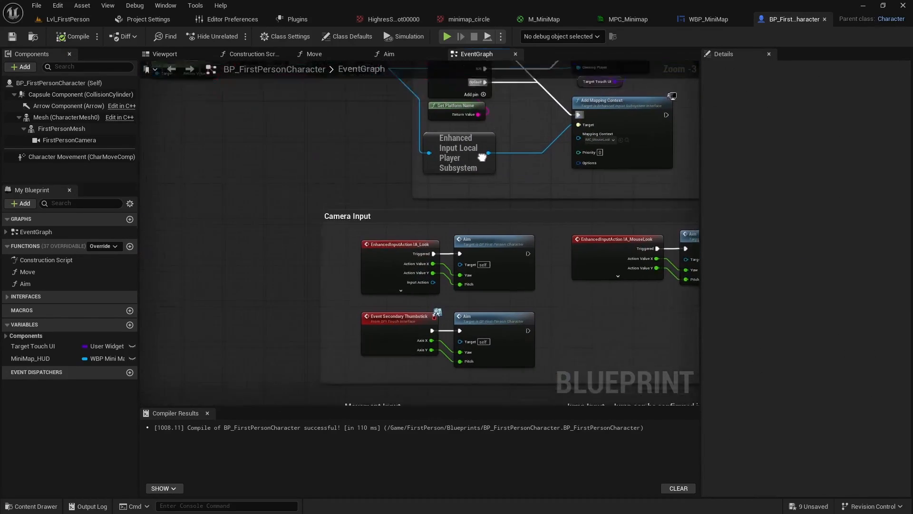
pyautogui.moveTo(428, 268); pyautogui.dragTo(408, 190, button='right')
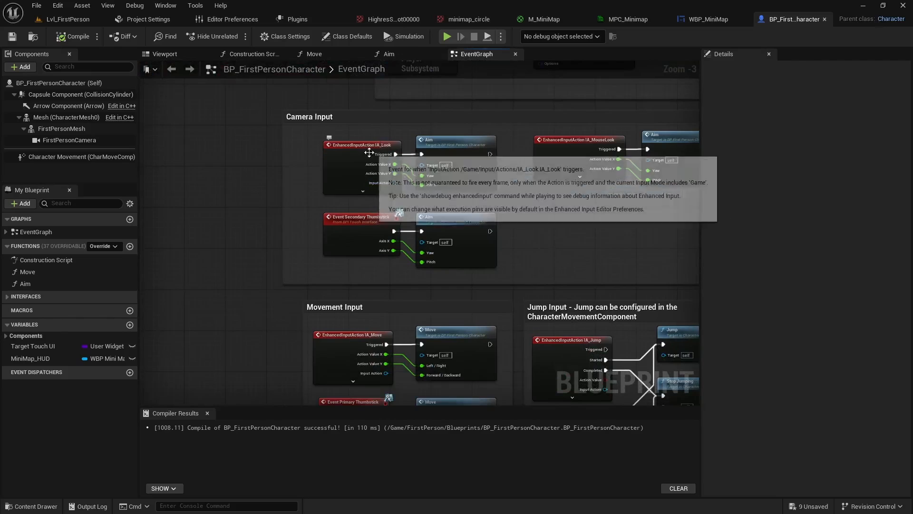
pyautogui.click(362, 138)
pyautogui.moveTo(457, 236); pyautogui.dragTo(408, 149, button='right')
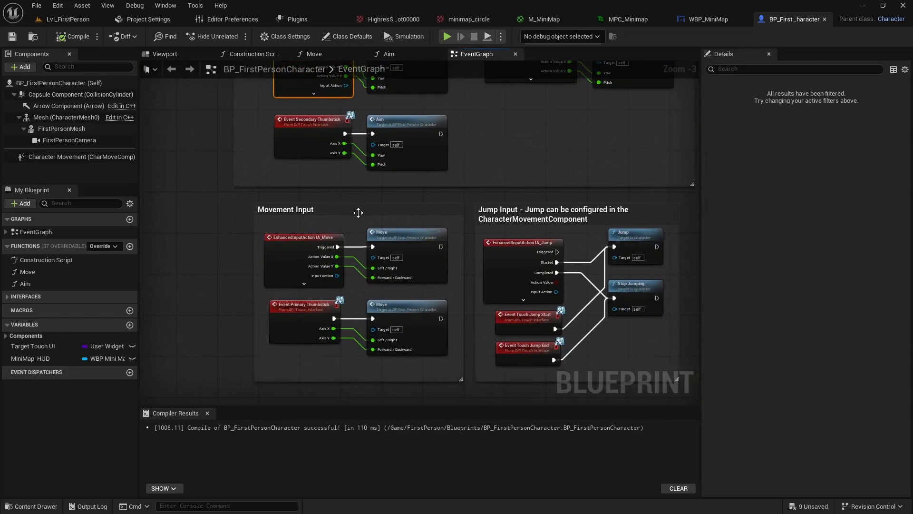
pyautogui.click(309, 242)
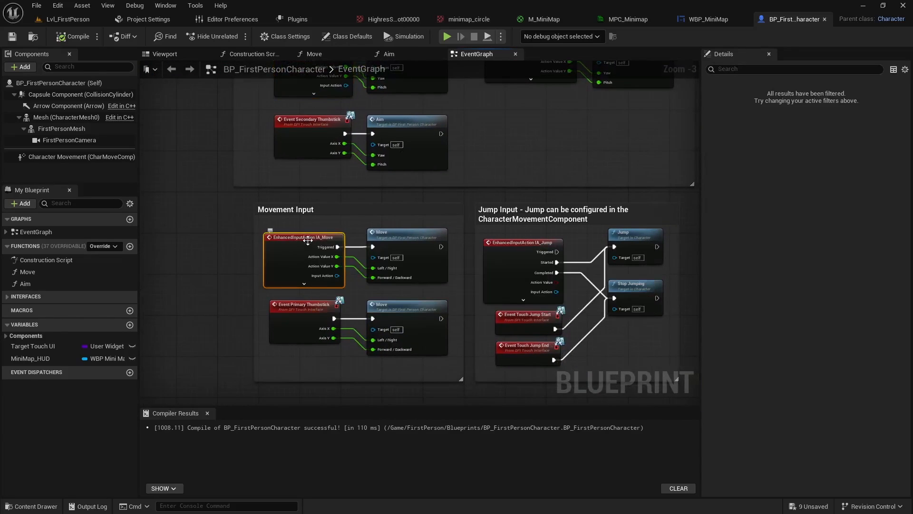
pyautogui.click(403, 233)
pyautogui.click(410, 312)
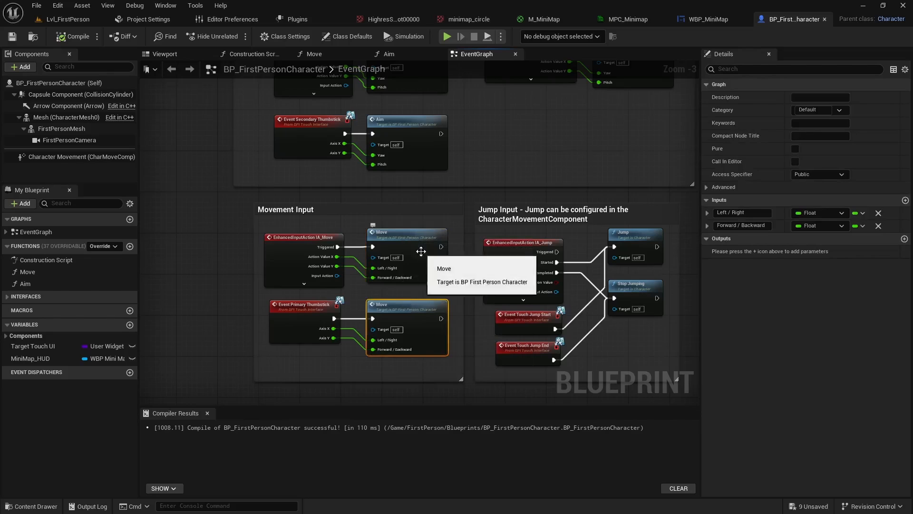
pyautogui.moveTo(420, 251); pyautogui.dragTo(425, 335, button='right')
pyautogui.click(407, 210)
pyautogui.click(408, 129)
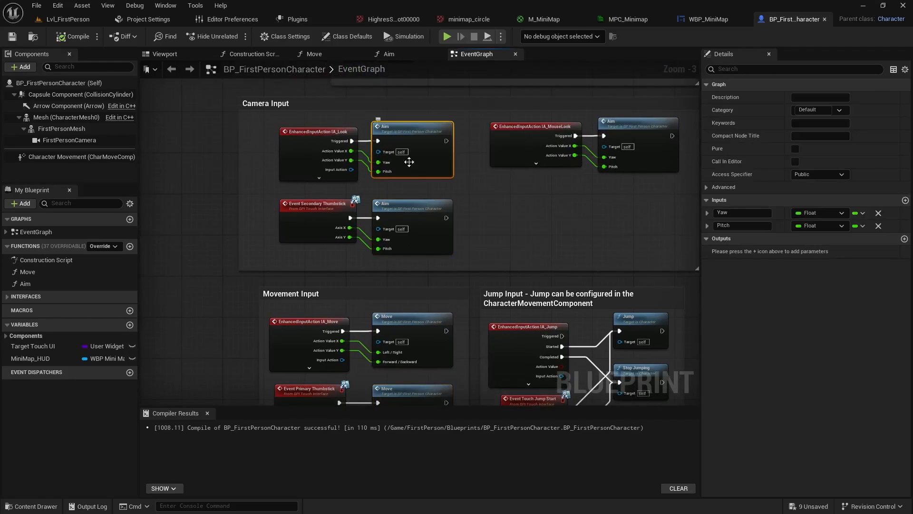
pyautogui.moveTo(492, 234); pyautogui.dragTo(480, 141, button='right')
pyautogui.click(407, 232)
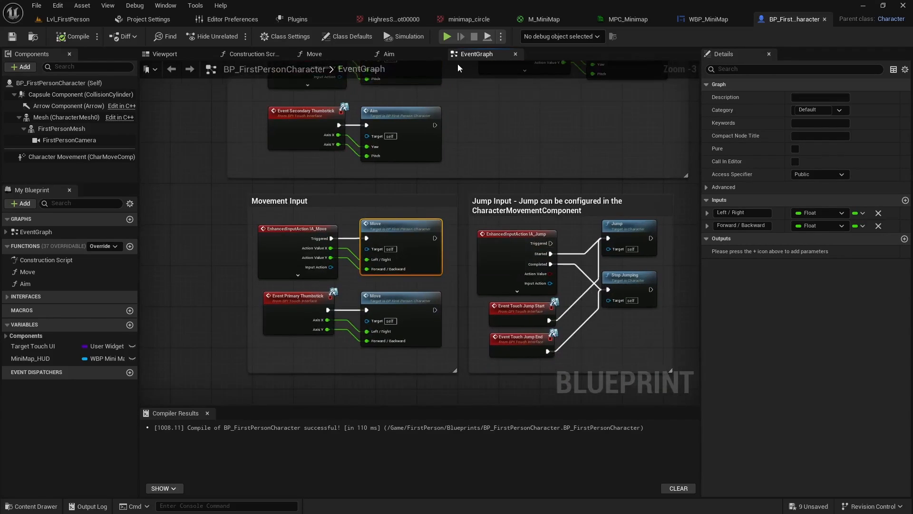
# In the Move function, add a Set Scalar Parameter Value node after the Forward / Backward Add Movement Input node
pyautogui.click(323, 57)
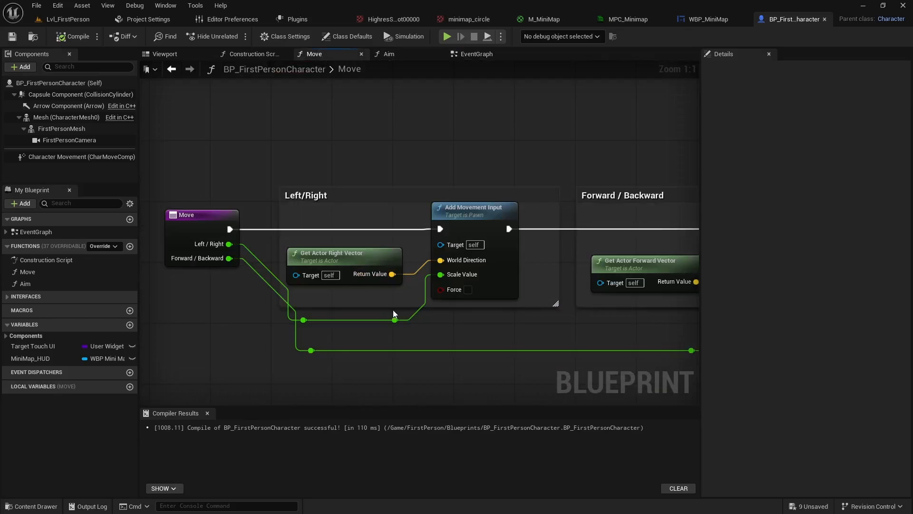
pyautogui.moveTo(415, 340); pyautogui.dragTo(336, 295, button='right')
pyautogui.click(390, 179)
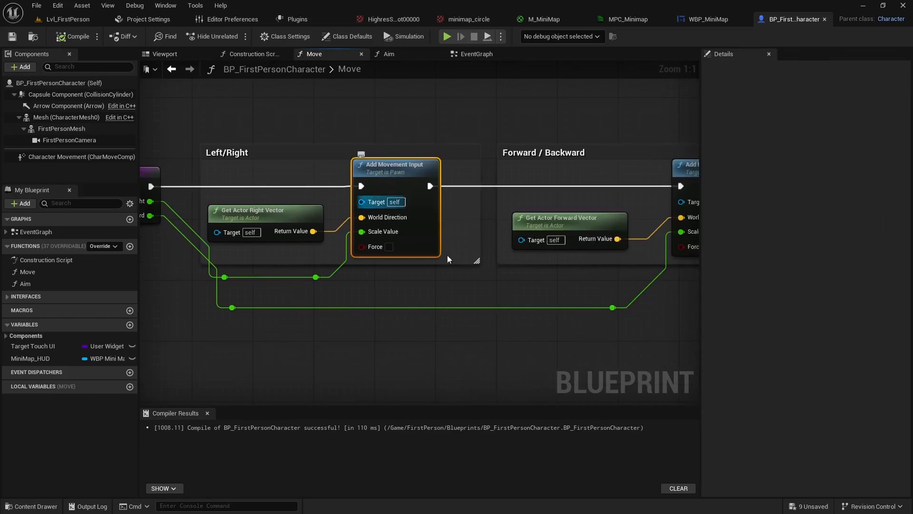
pyautogui.scroll(-2, 490, 305)
pyautogui.moveTo(529, 308); pyautogui.dragTo(441, 282, button='right')
pyautogui.moveTo(613, 252); pyautogui.dragTo(556, 235, button='right')
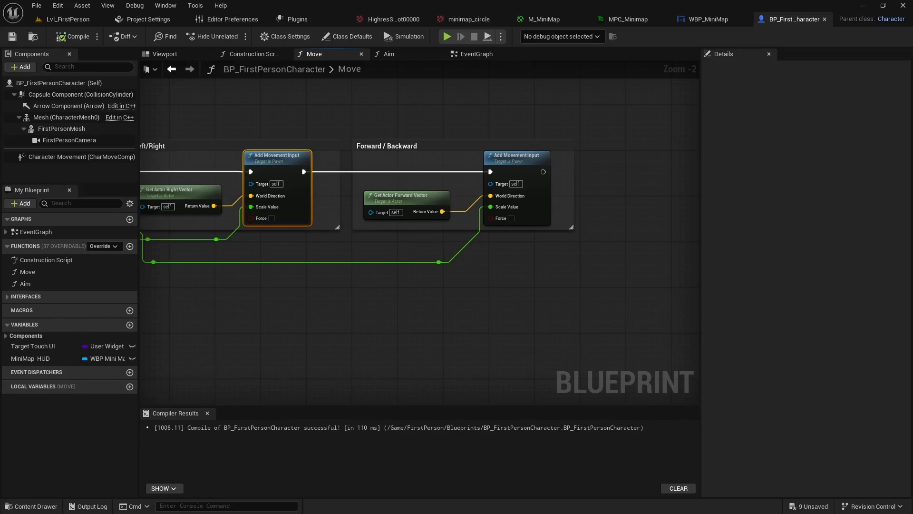
pyautogui.moveTo(323, 360); pyautogui.dragTo(215, 361, button='right')
pyautogui.moveTo(358, 209); pyautogui.dragTo(461, 236)
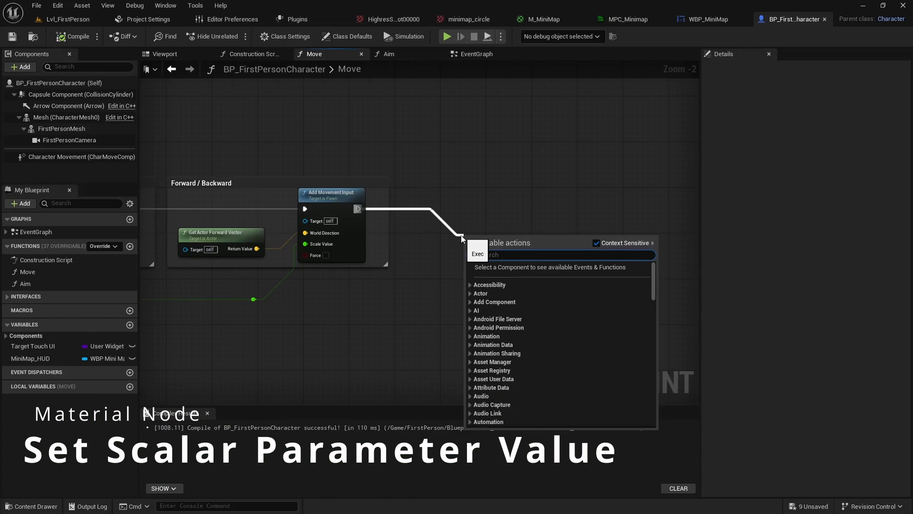
pyautogui.write('scalar')
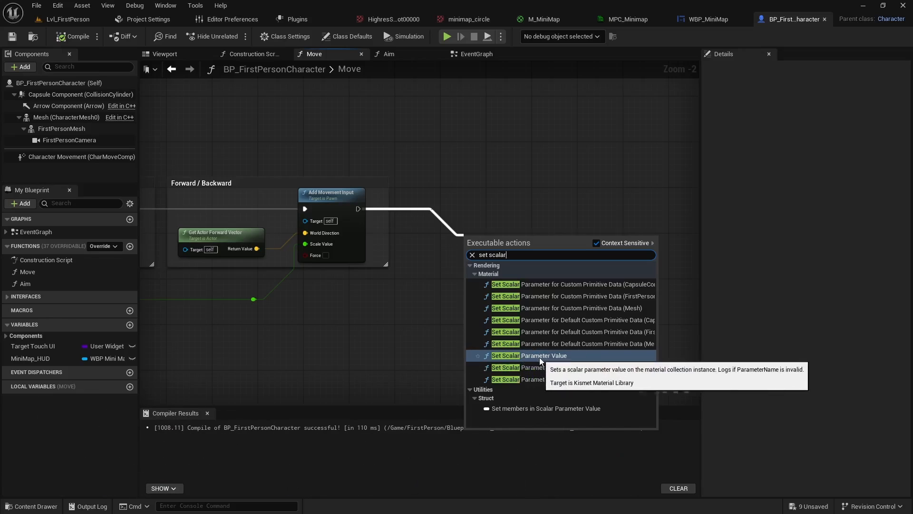
pyautogui.click(523, 355)
pyautogui.scroll(2, 499, 275)
# Set the Set Scalar Parameter Value node's collection to MPC_Minimap and its parameter name to U Offset
pyautogui.click(497, 263)
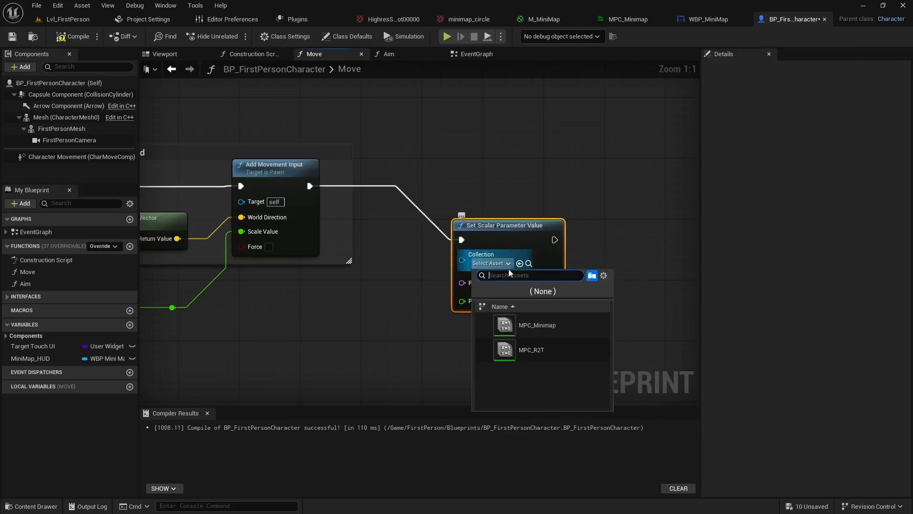
pyautogui.click(539, 328)
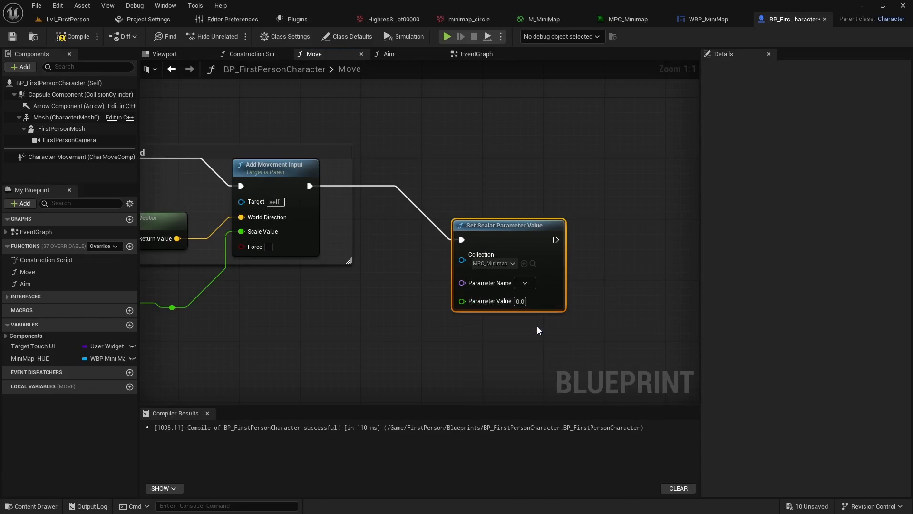
pyautogui.click(526, 285)
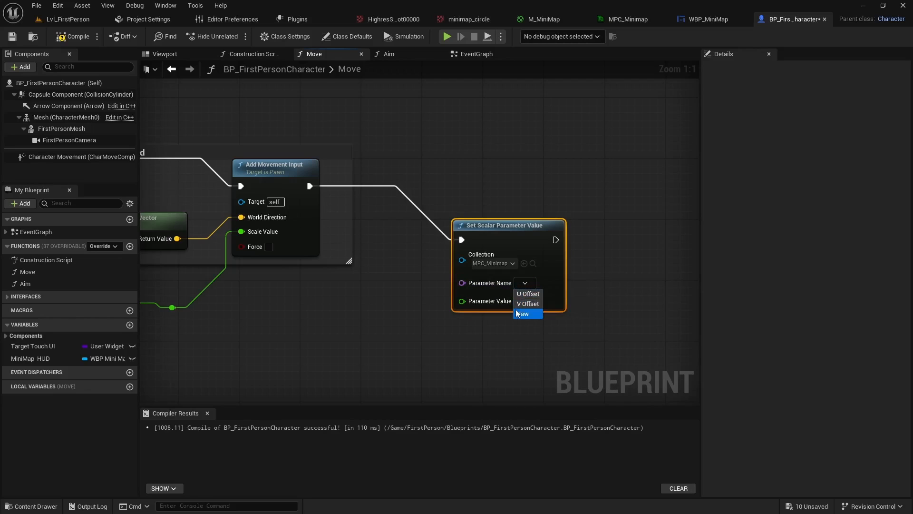
pyautogui.click(525, 295)
# Duplicate the U Offset node, connect the copy after it in the execution chain, and set the copy's parameter name to V Offset
pyautogui.moveTo(492, 357); pyautogui.dragTo(471, 252, button='right')
pyautogui.moveTo(466, 287)
pyautogui.mouseDown(button='right')
pyautogui.moveTo(407, 243)
pyautogui.moveTo(464, 289)
pyautogui.mouseUp(button='right')
pyautogui.hotkey('ctrl', 'v')
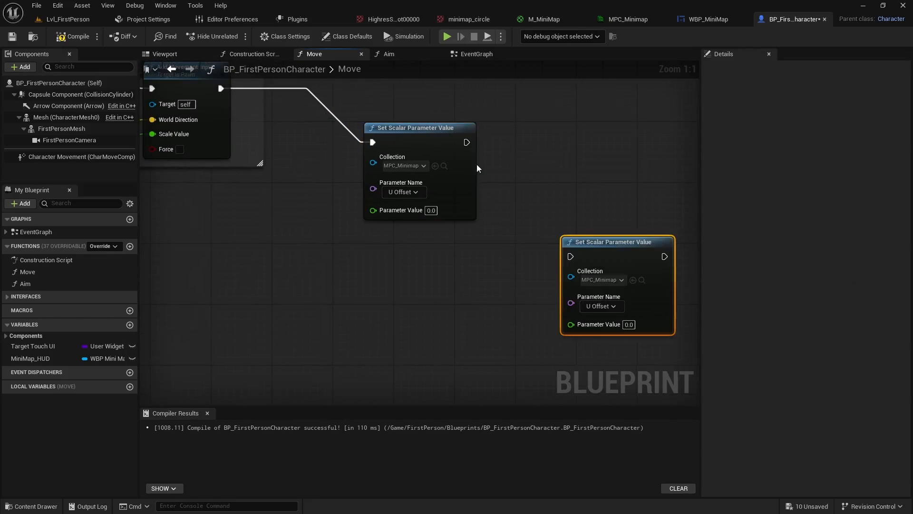
pyautogui.moveTo(466, 143); pyautogui.dragTo(572, 257)
pyautogui.click(600, 306)
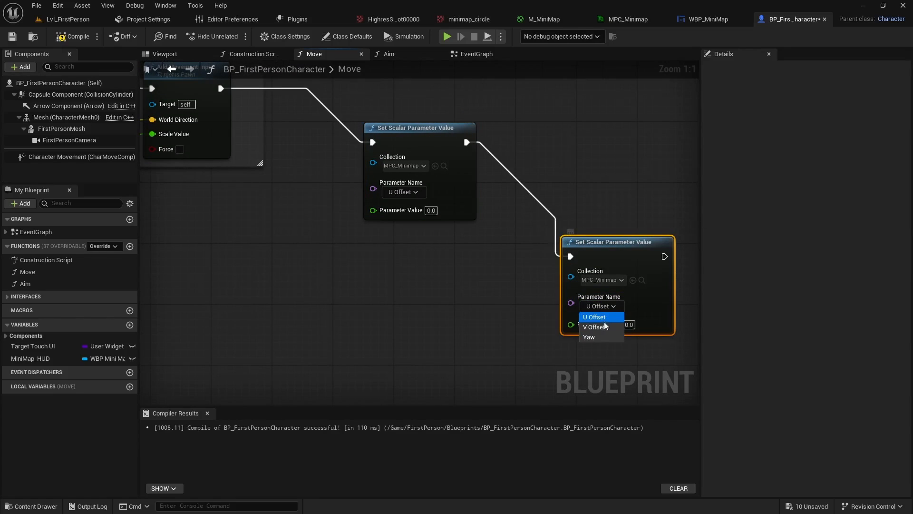
pyautogui.click(599, 328)
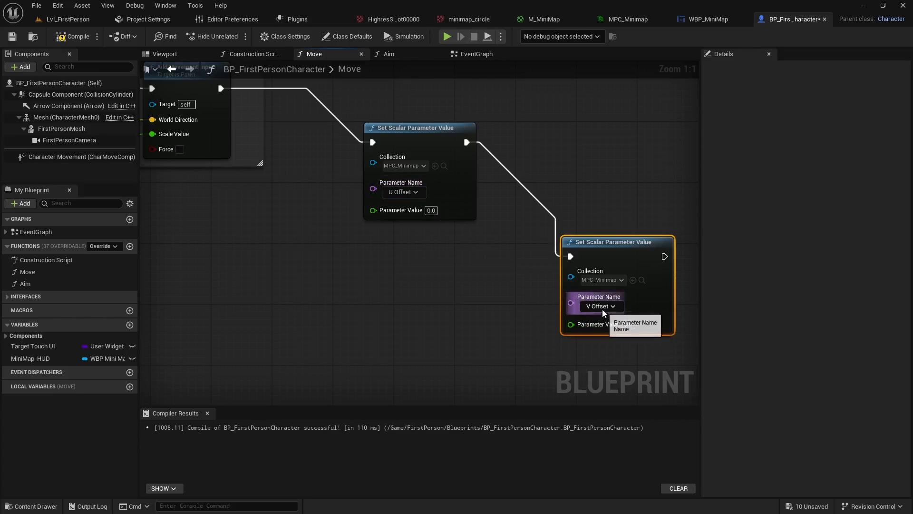
# Add a Capsule Component reference to the Move graph below the Forward / Backward group
pyautogui.scroll(-4, 436, 326)
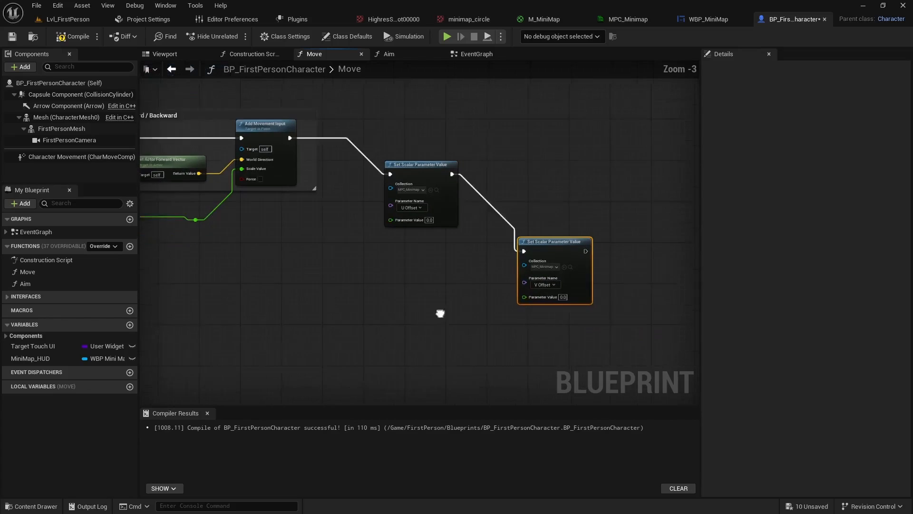
pyautogui.moveTo(439, 312); pyautogui.dragTo(458, 287, button='right')
pyautogui.moveTo(527, 222); pyautogui.dragTo(522, 212)
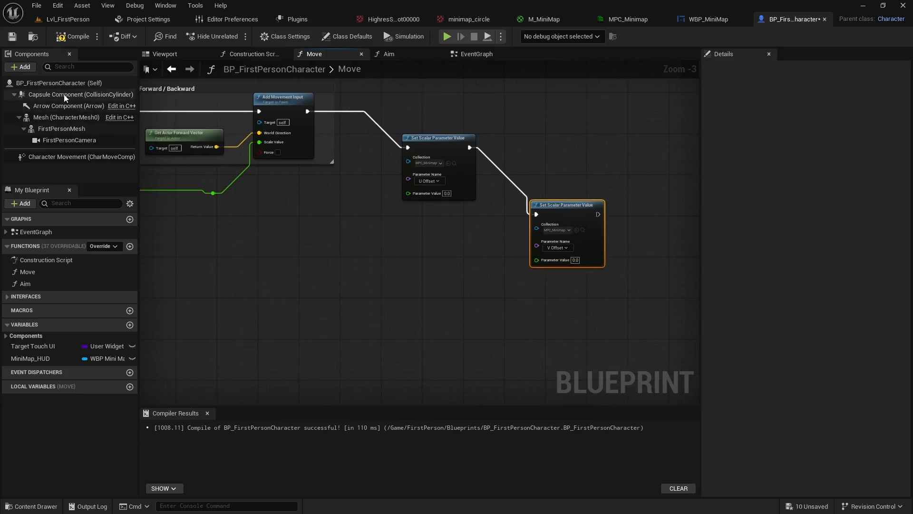
pyautogui.moveTo(64, 94); pyautogui.dragTo(291, 269)
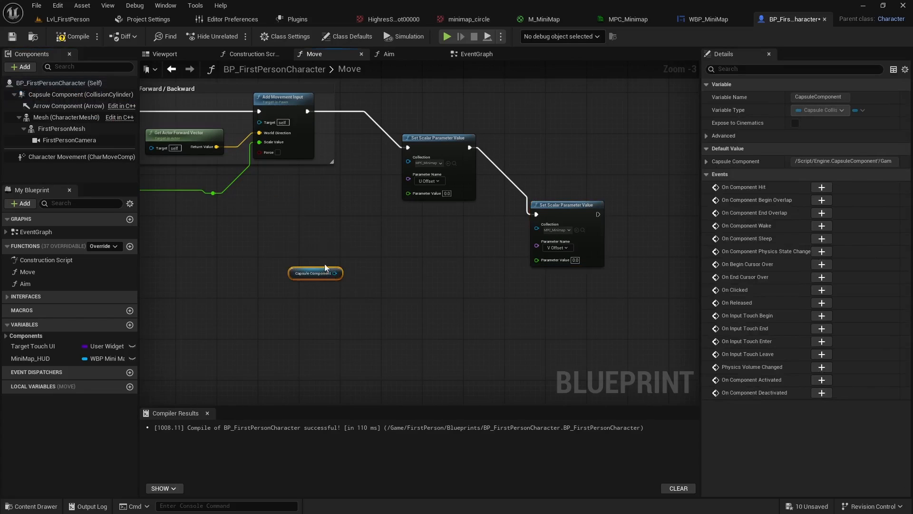
# Inspect the character's collision capsule in the blueprint viewport and return to the Move function graph
pyautogui.click(164, 53)
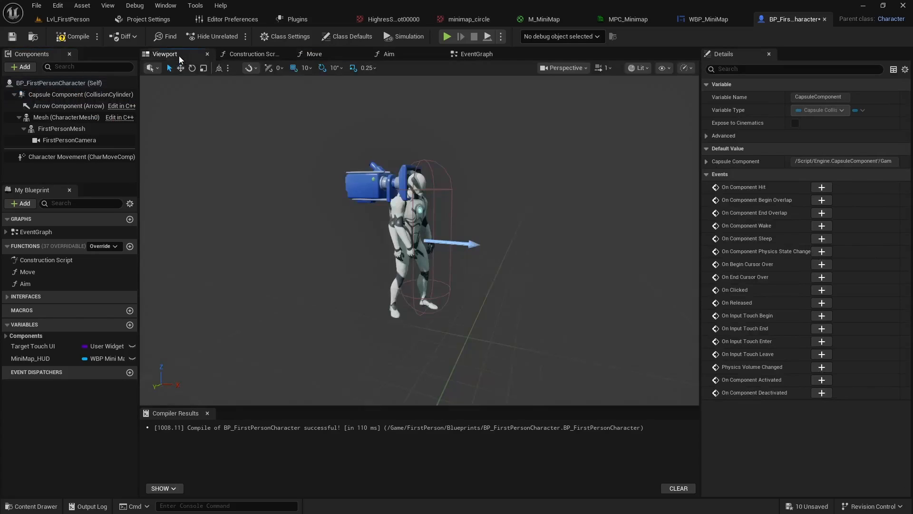
pyautogui.click(439, 187)
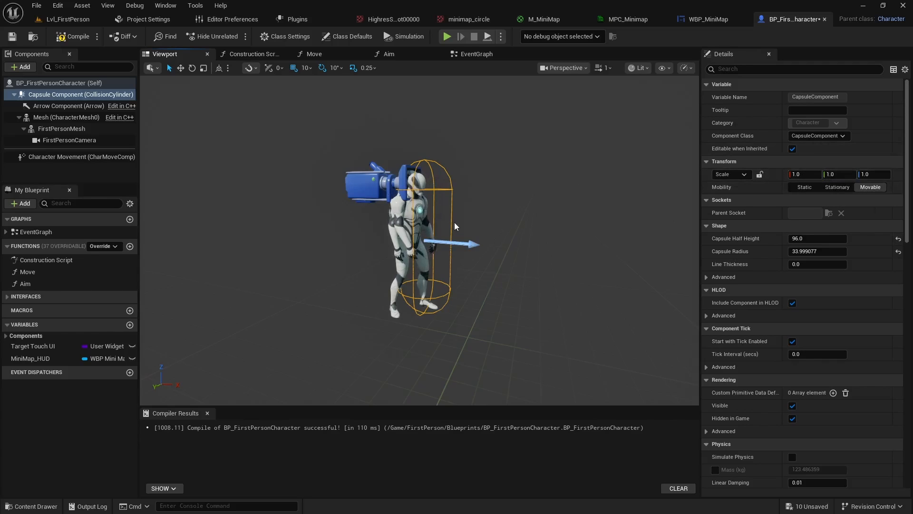
pyautogui.click(476, 54)
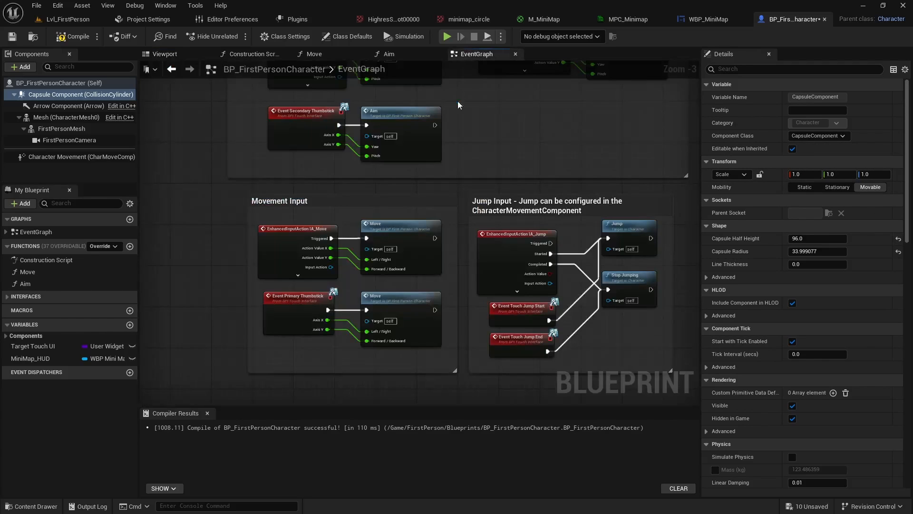
pyautogui.click(328, 55)
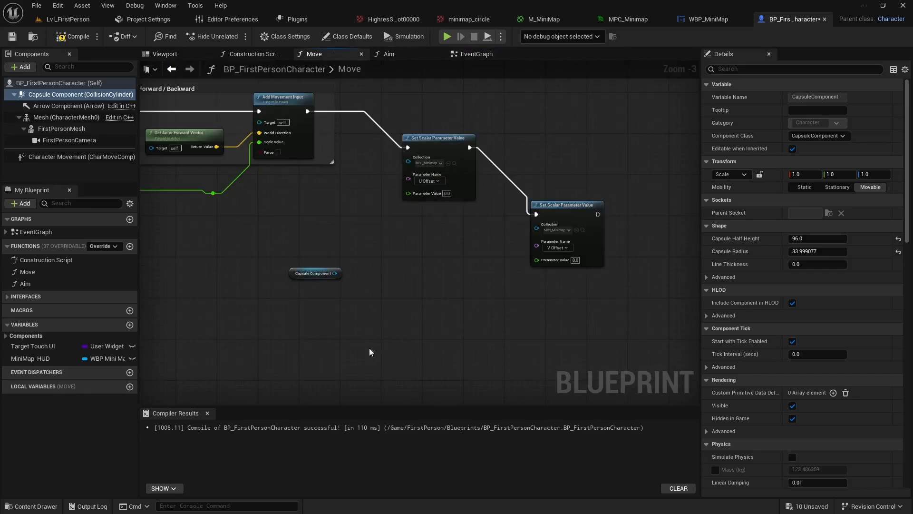
# Add a Get World Location node targeting the Capsule Component, place it directly below the reference, and split its return value into separate axes
pyautogui.scroll(3, 357, 333)
pyautogui.moveTo(322, 244); pyautogui.dragTo(301, 281)
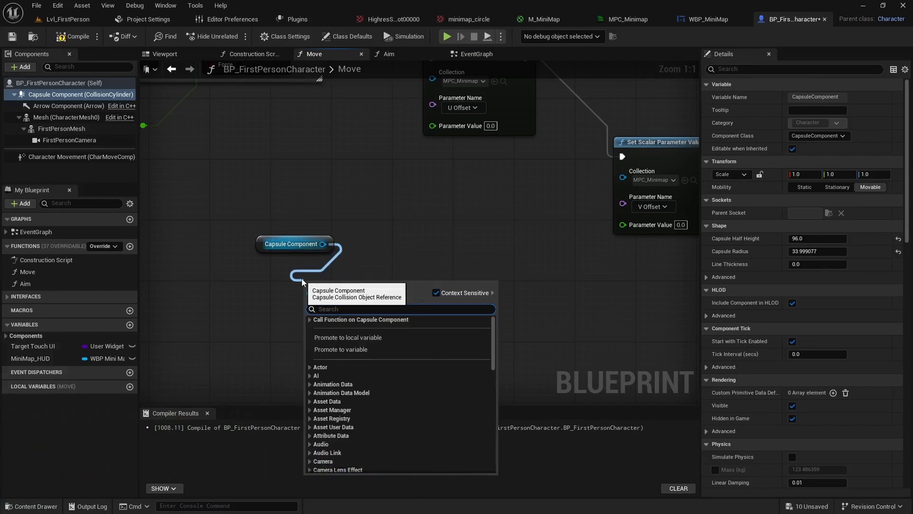
pyautogui.write('get')
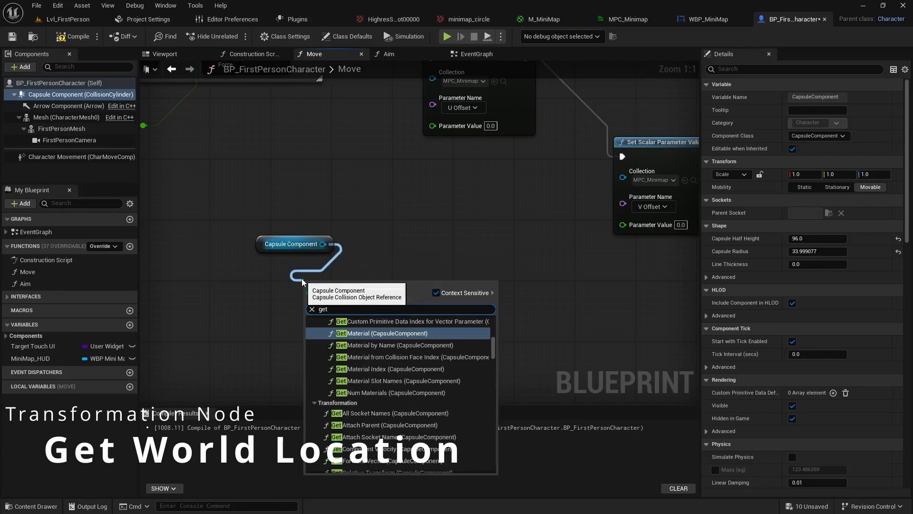
pyautogui.write(' world locat')
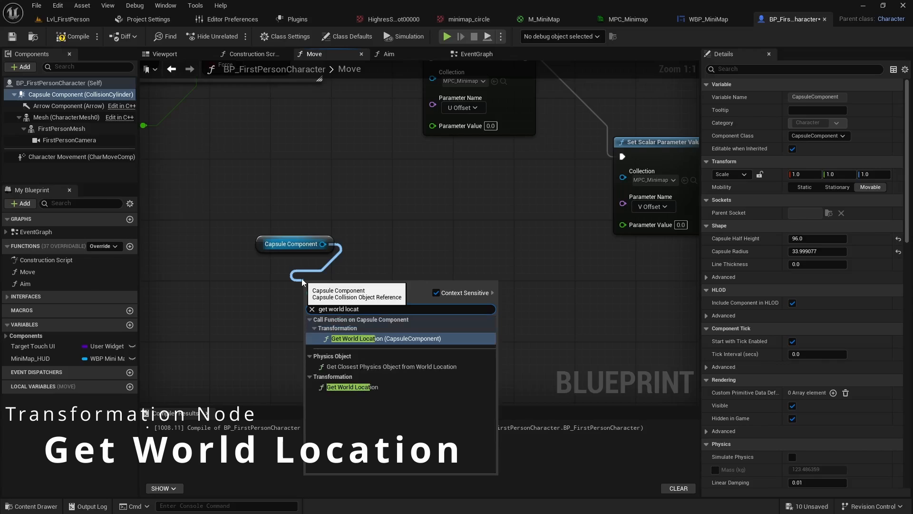
pyautogui.click(362, 388)
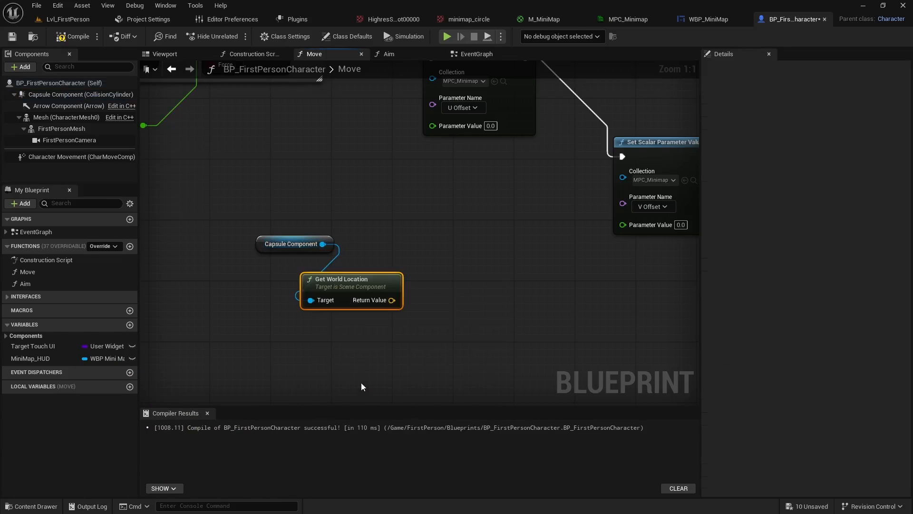
pyautogui.moveTo(360, 287); pyautogui.dragTo(323, 264)
pyautogui.rightClick(353, 278)
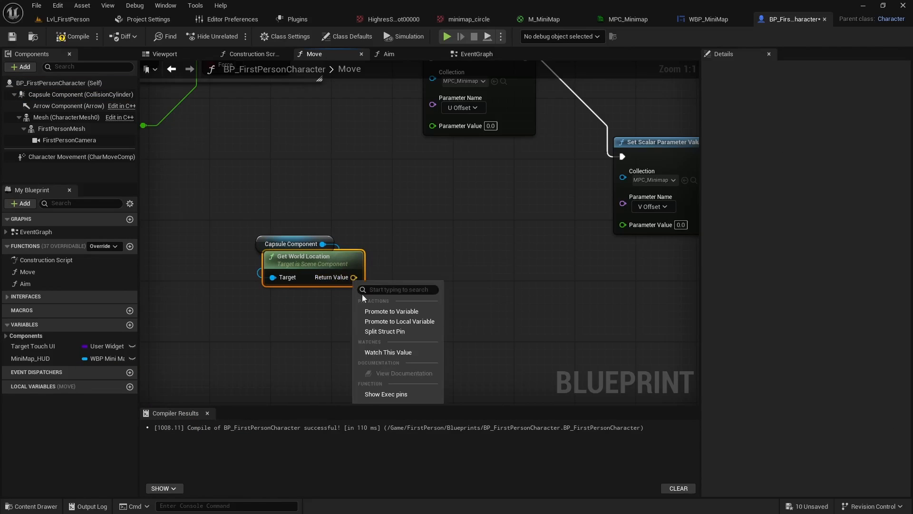
pyautogui.click(386, 332)
pyautogui.moveTo(356, 277); pyautogui.dragTo(405, 318)
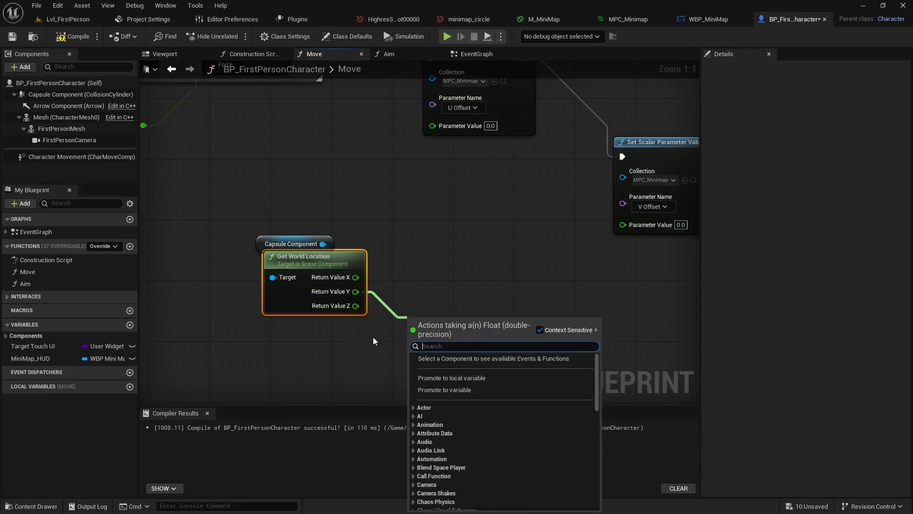
pyautogui.moveTo(373, 337); pyautogui.dragTo(337, 333, button='right')
pyautogui.moveTo(320, 274); pyautogui.dragTo(381, 237)
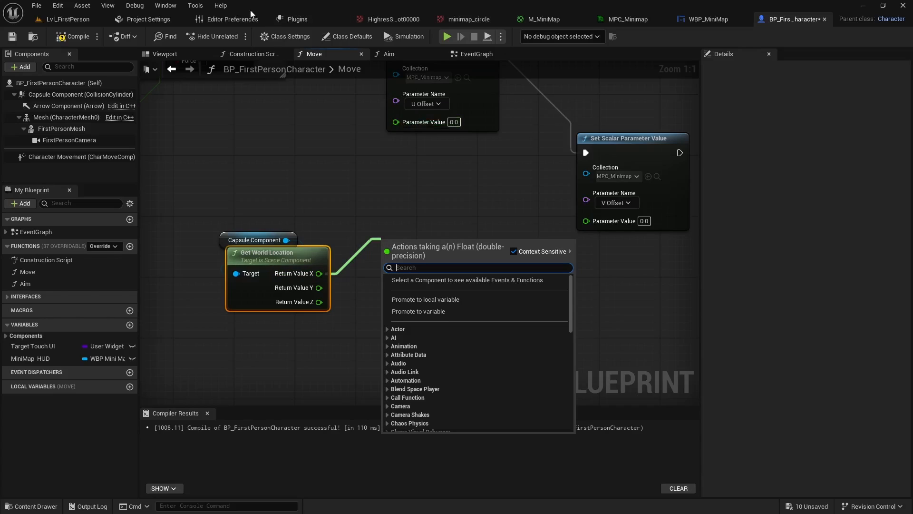
# Switch to the Lvl_FirstPerson level and add a Cube shape to it
pyautogui.click(68, 19)
pyautogui.moveTo(422, 248)
pyautogui.mouseDown(button='right')
pyautogui.moveTo(419, 299)
pyautogui.moveTo(461, 317)
pyautogui.moveTo(413, 239)
pyautogui.mouseUp(button='right')
pyautogui.press('s')
pyautogui.press('a')
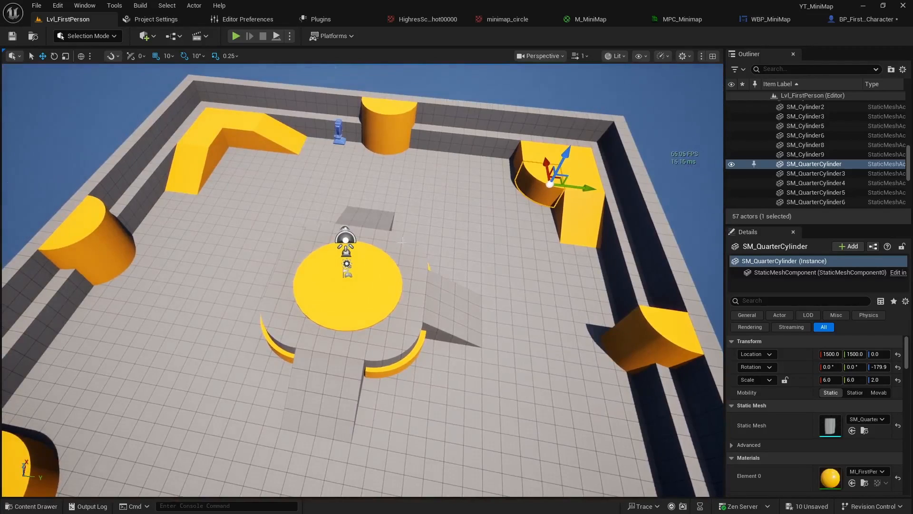
pyautogui.click(147, 37)
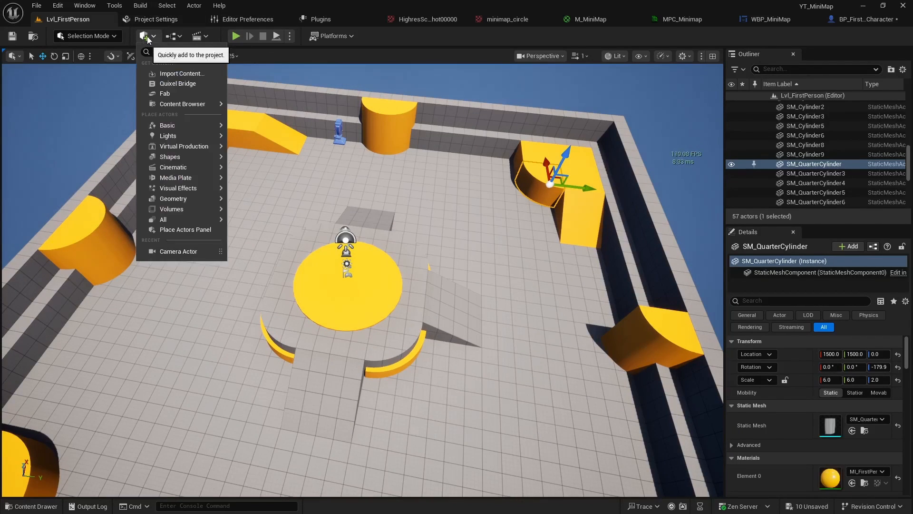
pyautogui.write('cube')
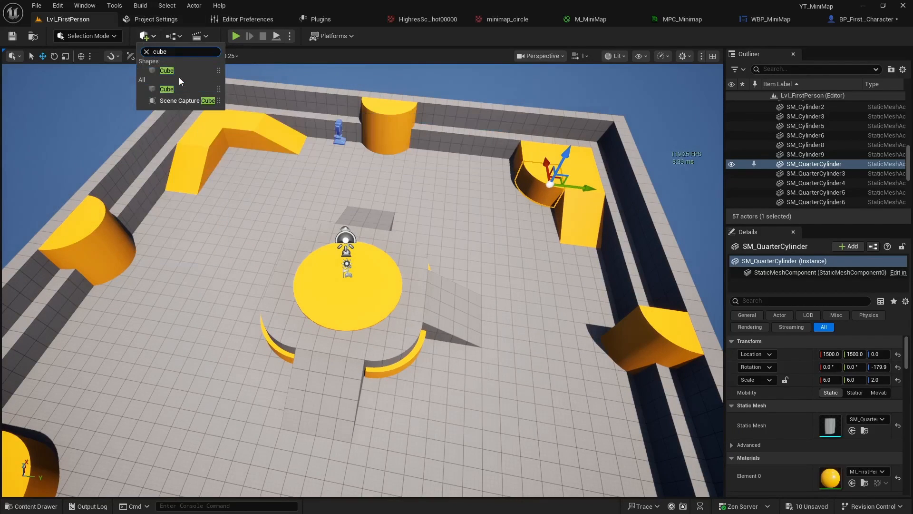
pyautogui.click(177, 70)
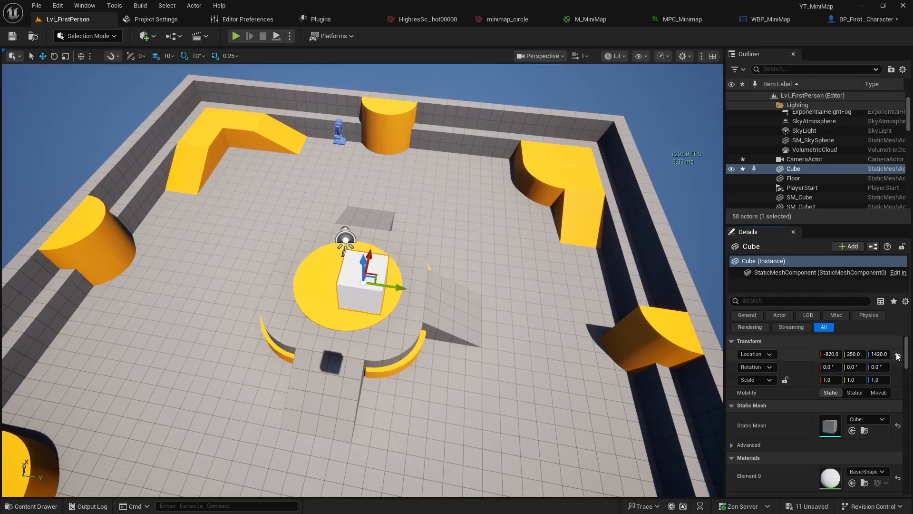
# Reset the cube's location to 0, 0, 0 and set the viewport's grid snap size to 100
pyautogui.moveTo(482, 335); pyautogui.dragTo(460, 323, button='right')
pyautogui.press('s')
pyautogui.press('a')
pyautogui.press('s')
pyautogui.press('d')
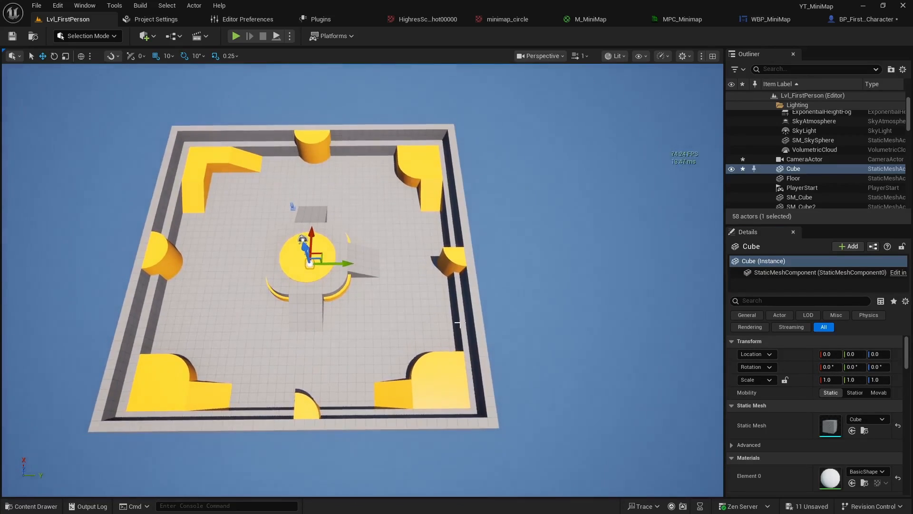
pyautogui.click(168, 57)
pyautogui.click(184, 122)
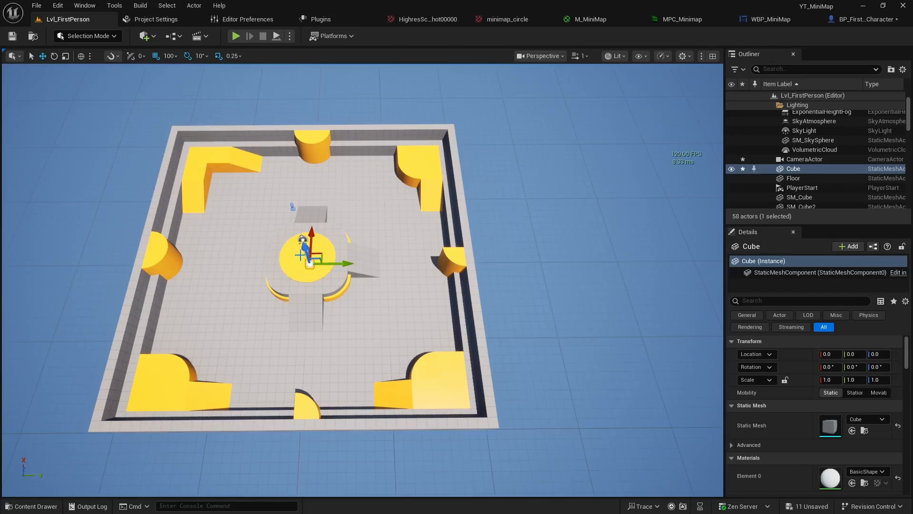
# Move the cube from the world origin across the level to gauge the map's extent, and delete it
pyautogui.moveTo(343, 264); pyautogui.dragTo(343, 199)
pyautogui.moveTo(313, 233); pyautogui.dragTo(341, 242)
pyautogui.press('Delete')
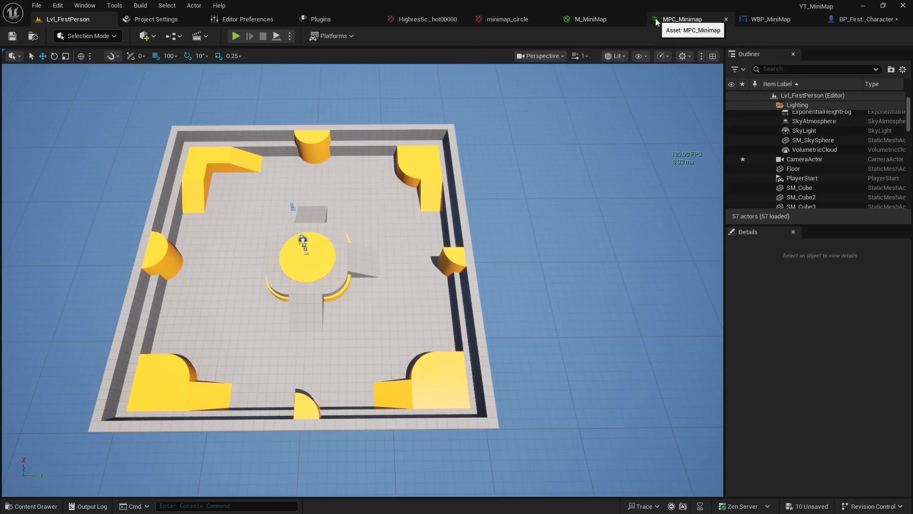
# Return to BP_FirstPersonCharacter's Move graph and add a Divide node fed by Get World Location's Return Value X
pyautogui.click(611, 18)
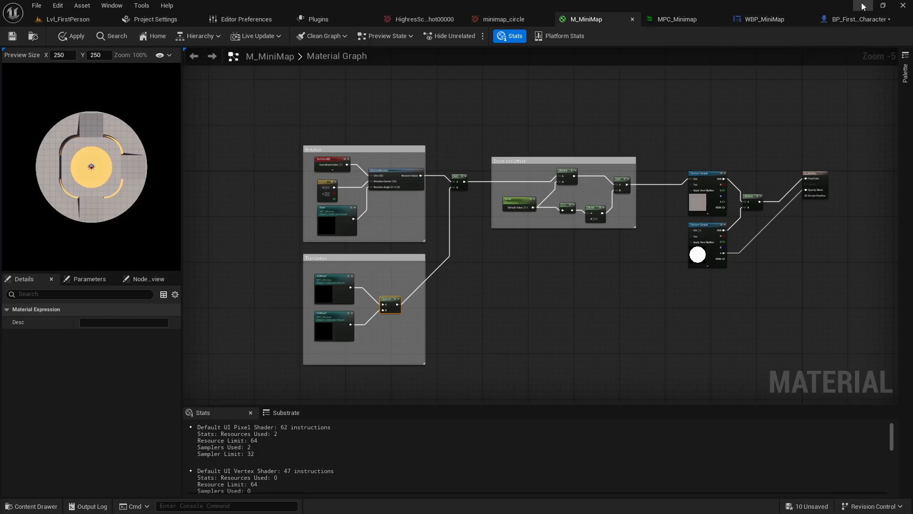
pyautogui.click(859, 19)
pyautogui.moveTo(418, 324); pyautogui.dragTo(439, 301, button='right')
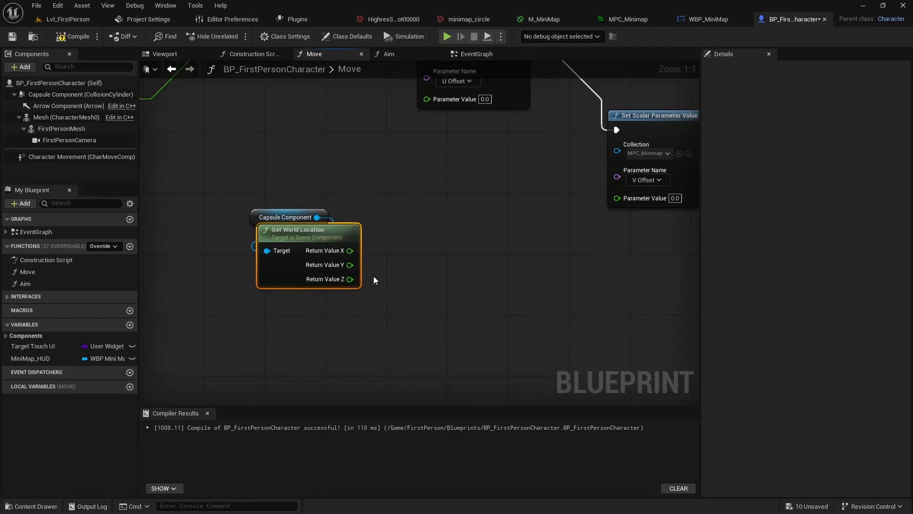
pyautogui.moveTo(350, 251); pyautogui.dragTo(429, 236)
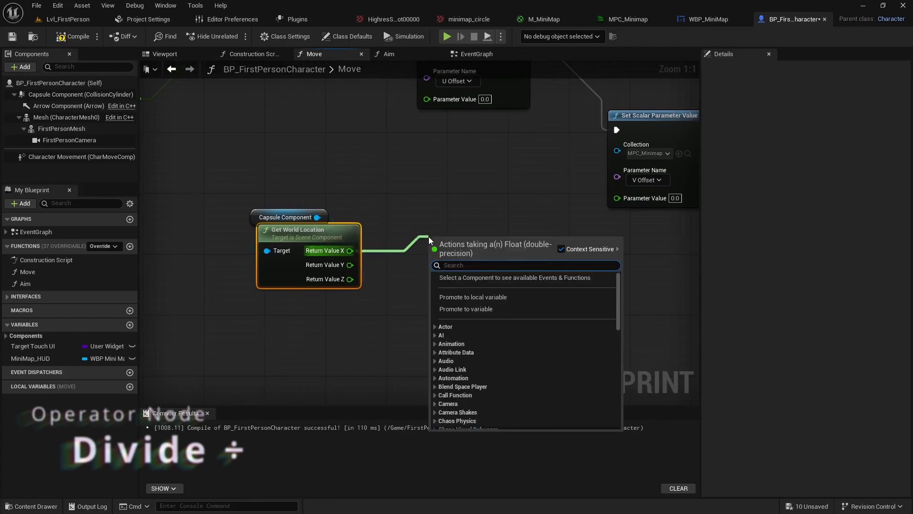
pyautogui.write('div')
pyautogui.press('Return')
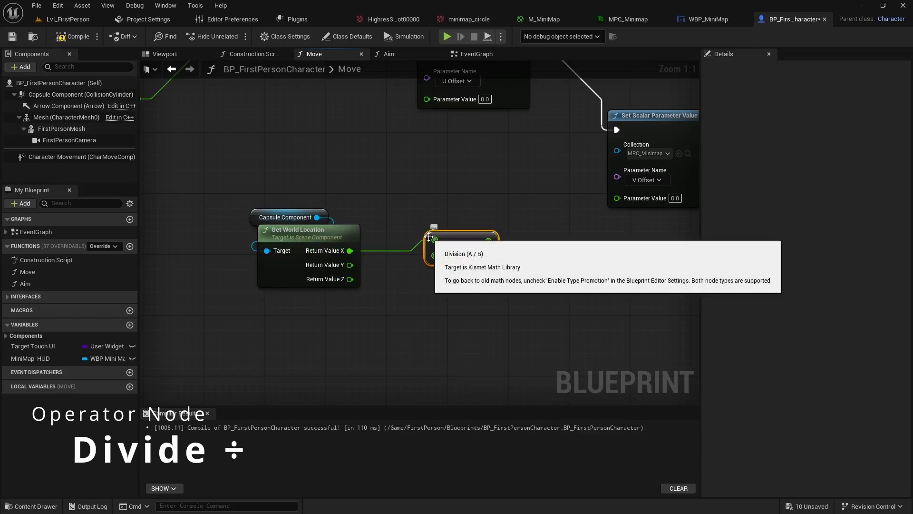
# Promote the Divide node's second input to a float variable named Map Size, compile, and set its default value to 2000
pyautogui.rightClick(433, 258)
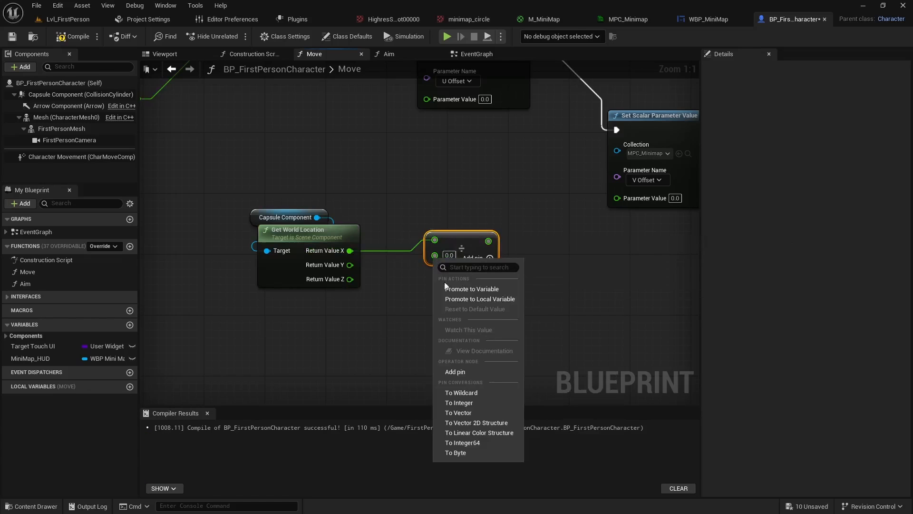
pyautogui.click(475, 289)
pyautogui.write('Map Size')
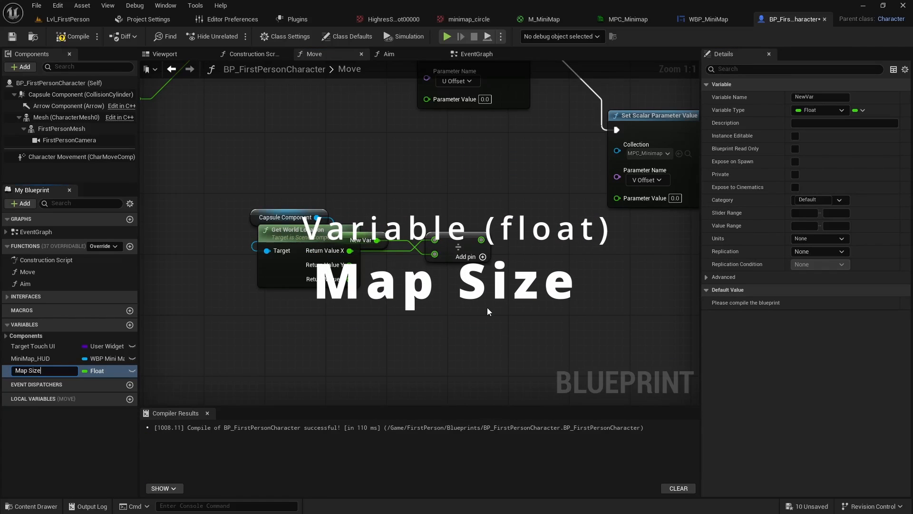
pyautogui.press('Return')
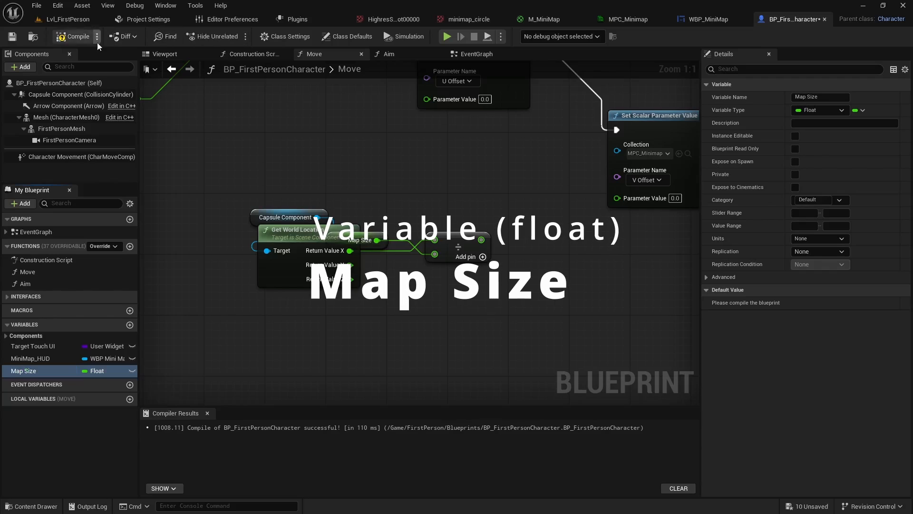
pyautogui.click(72, 36)
pyautogui.click(820, 302)
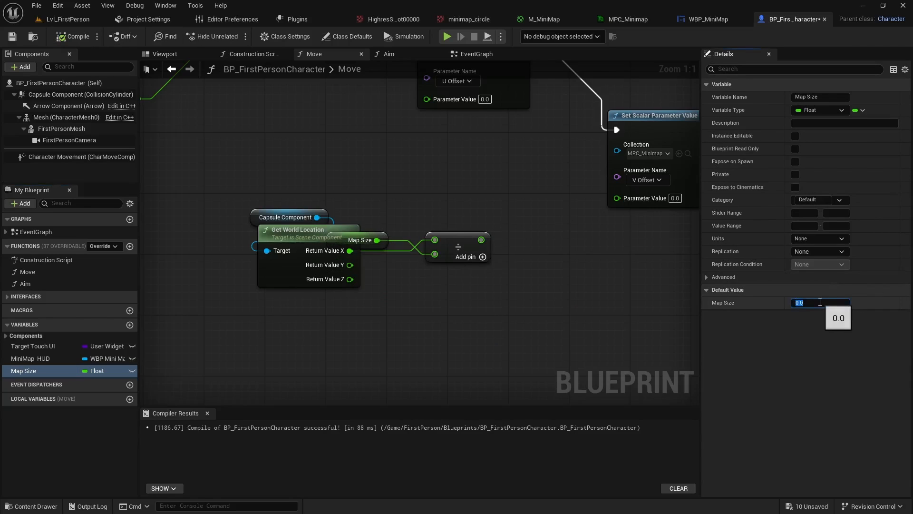
pyautogui.write('2000')
pyautogui.press('Return')
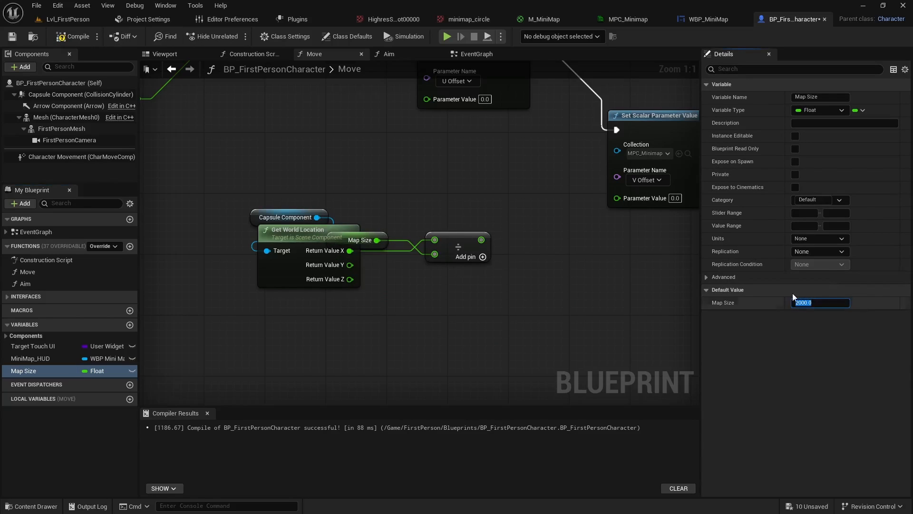
# Arrange Map Size beneath the Divide node, move both up, and connect the division result to U Offset's Parameter Value
pyautogui.click(377, 235)
pyautogui.moveTo(377, 239); pyautogui.dragTo(469, 271)
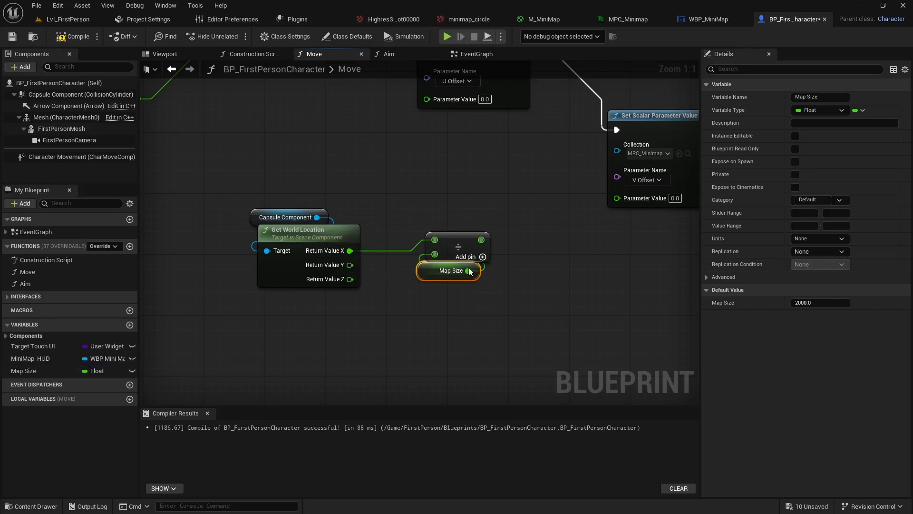
pyautogui.keyDown('shift'); pyautogui.click(454, 237); pyautogui.keyUp('shift')
pyautogui.moveTo(454, 237); pyautogui.dragTo(432, 195)
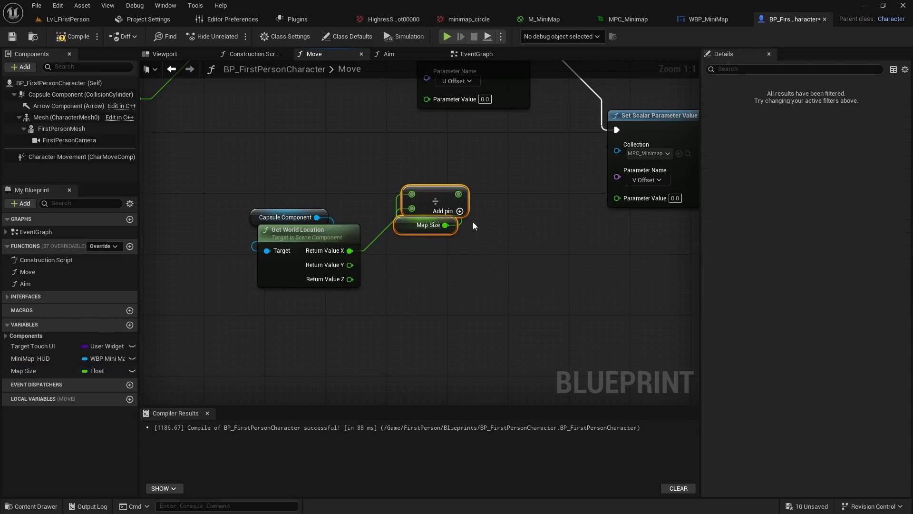
pyautogui.moveTo(471, 205); pyautogui.dragTo(405, 258, button='right')
pyautogui.moveTo(391, 247); pyautogui.dragTo(361, 152)
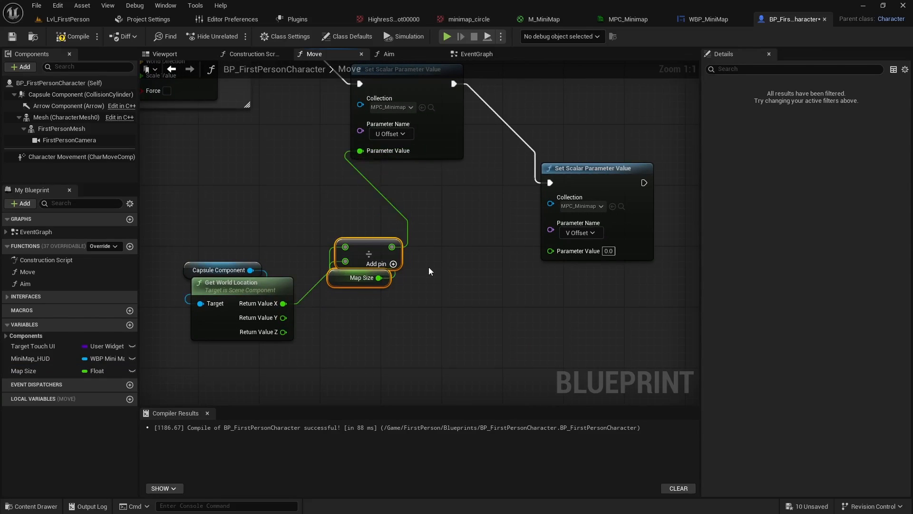
# Divide Return Value Y by Map Size with a second Divide node and connect the result to V Offset's Parameter Value
pyautogui.moveTo(429, 267); pyautogui.dragTo(463, 208, button='right')
pyautogui.moveTo(334, 243); pyautogui.dragTo(404, 258)
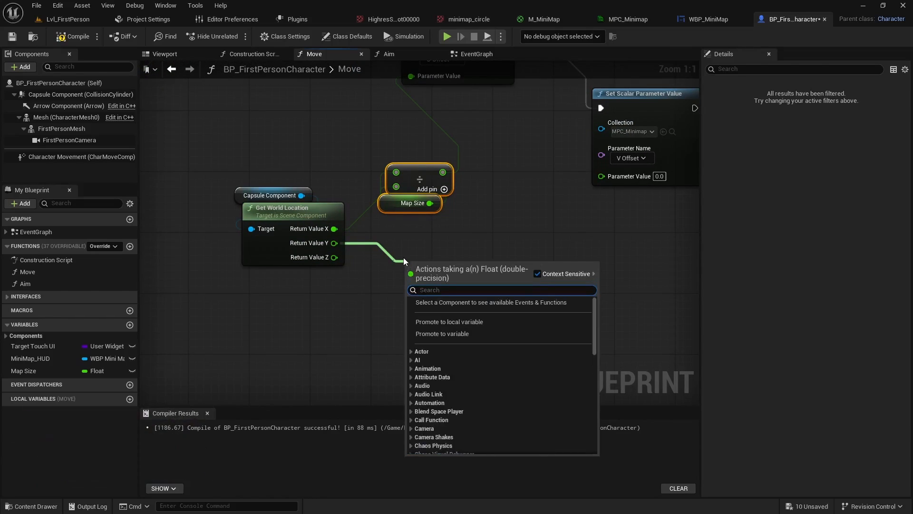
pyautogui.write('divi')
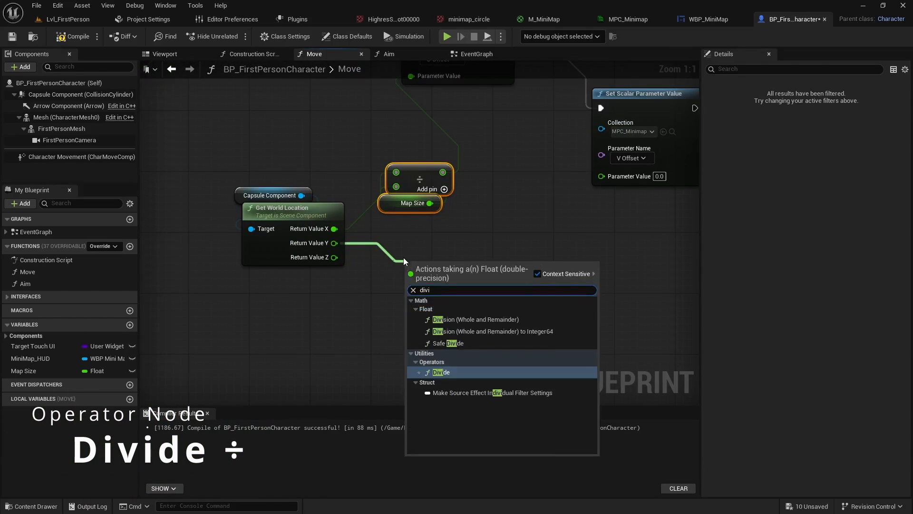
pyautogui.click(451, 372)
pyautogui.moveTo(95, 373); pyautogui.dragTo(412, 281)
pyautogui.moveTo(349, 295); pyautogui.dragTo(435, 306)
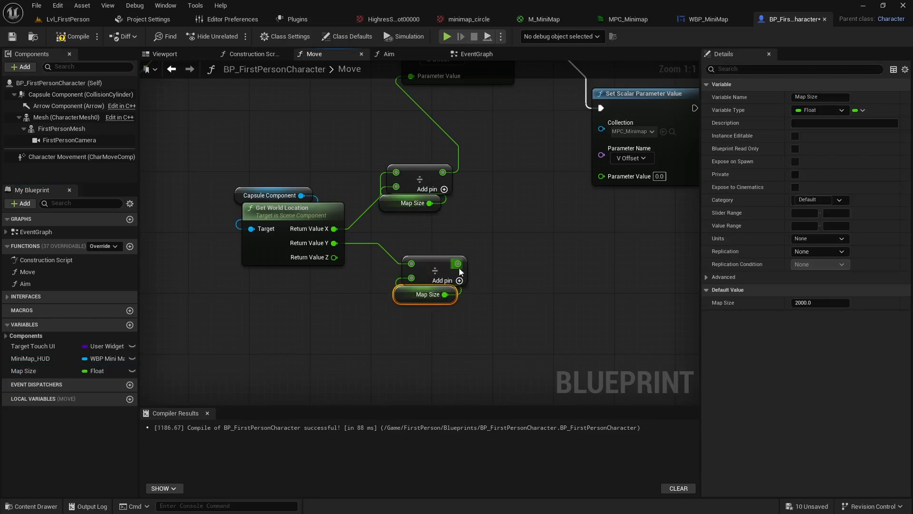
pyautogui.moveTo(458, 264); pyautogui.dragTo(603, 177)
# Align both Map Size nodes directly beneath their Divide nodes and select the two division groups
pyautogui.moveTo(647, 104); pyautogui.dragTo(599, 143, button='right')
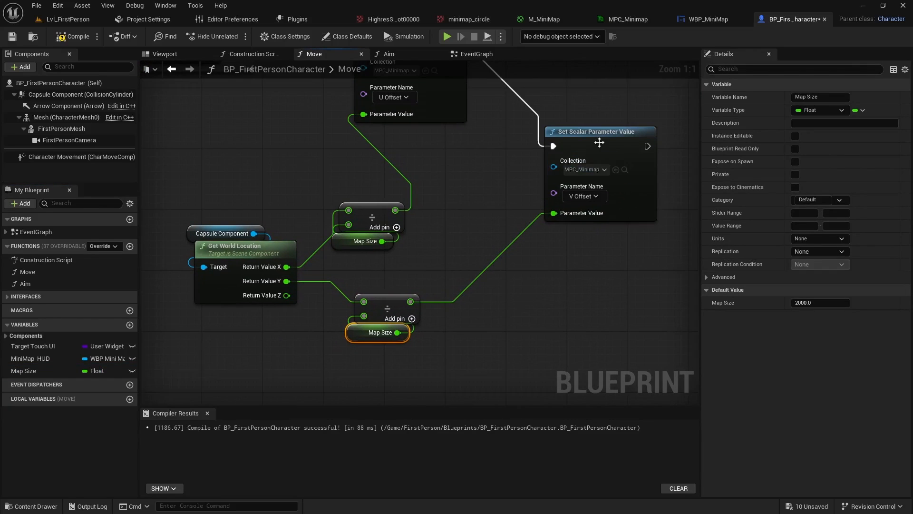
pyautogui.click(599, 142)
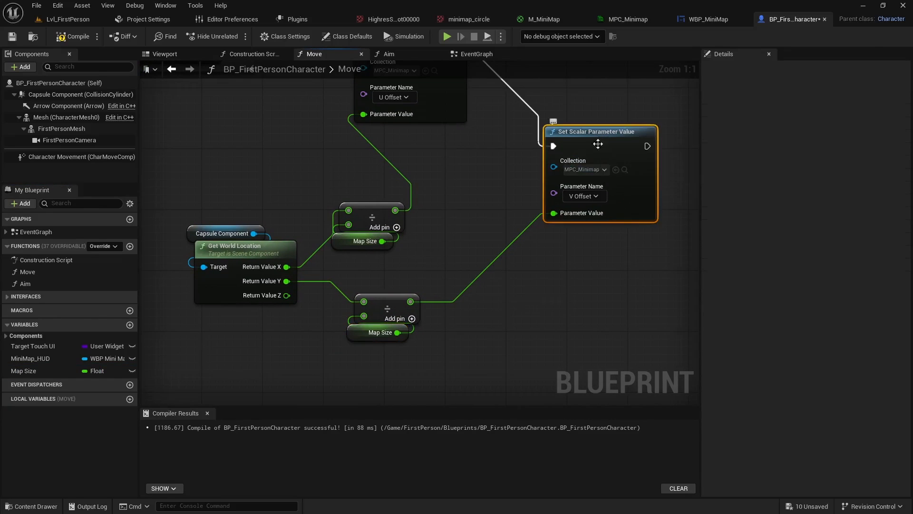
pyautogui.click(378, 333)
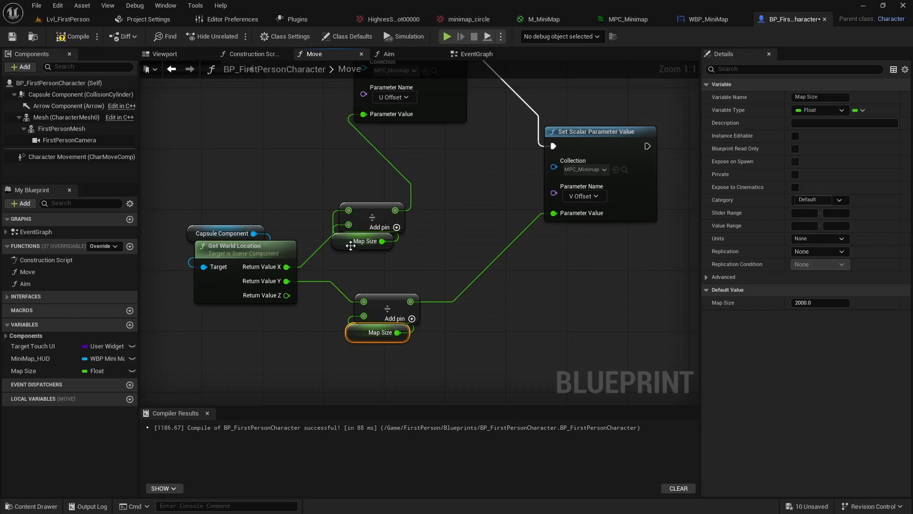
pyautogui.click(351, 245)
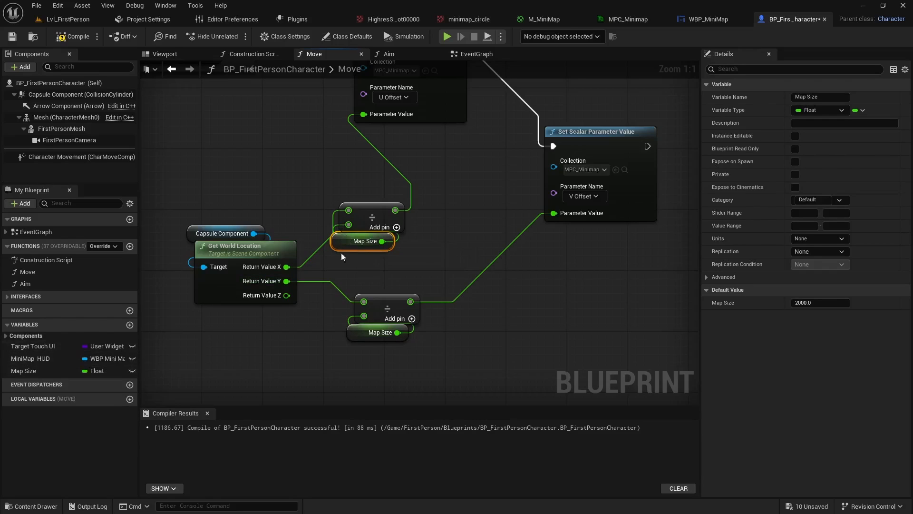
pyautogui.moveTo(356, 249)
pyautogui.mouseDown()
pyautogui.moveTo(392, 240)
pyautogui.moveTo(340, 251)
pyautogui.mouseUp()
pyautogui.moveTo(356, 333)
pyautogui.mouseDown()
pyautogui.moveTo(393, 340)
pyautogui.moveTo(366, 344)
pyautogui.moveTo(360, 332)
pyautogui.mouseUp()
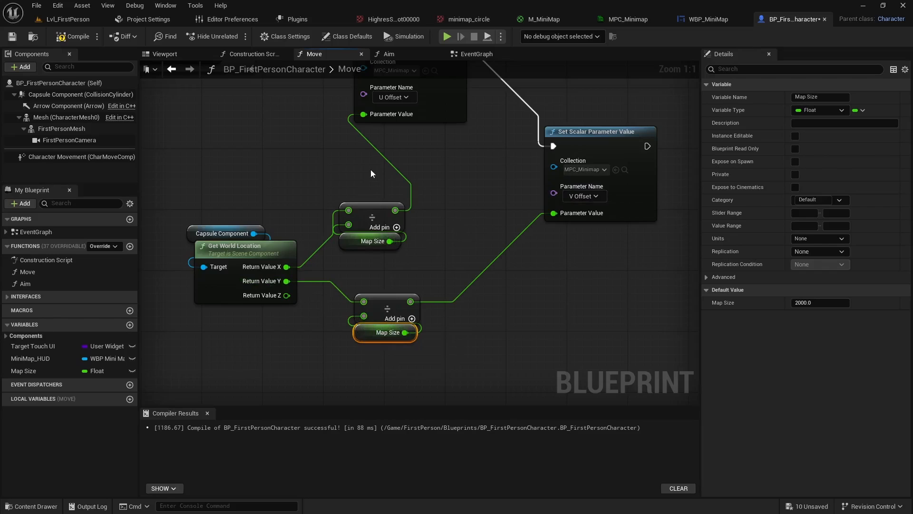
pyautogui.moveTo(371, 171); pyautogui.dragTo(385, 339)
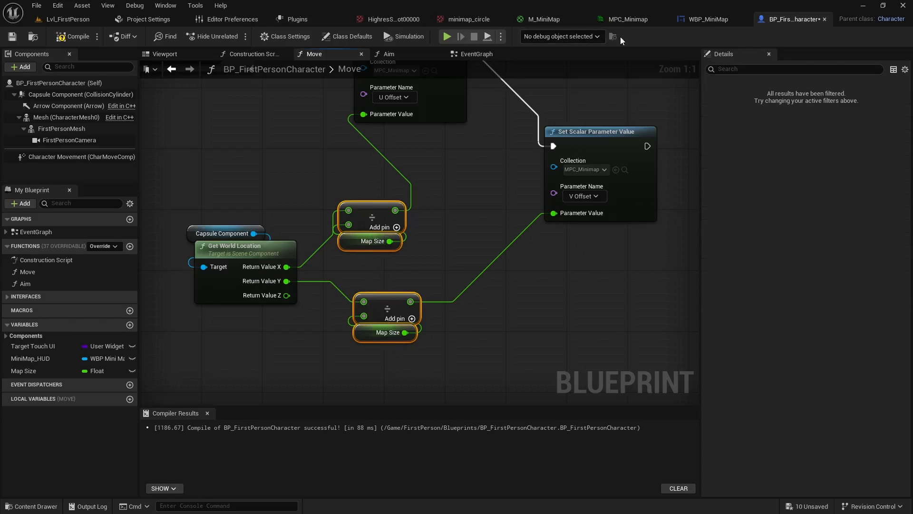
# Examine how M_MiniMap's Translation group combines U Offset and V Offset and feeds the Rotation and Zoom and Offset groups
pyautogui.click(547, 21)
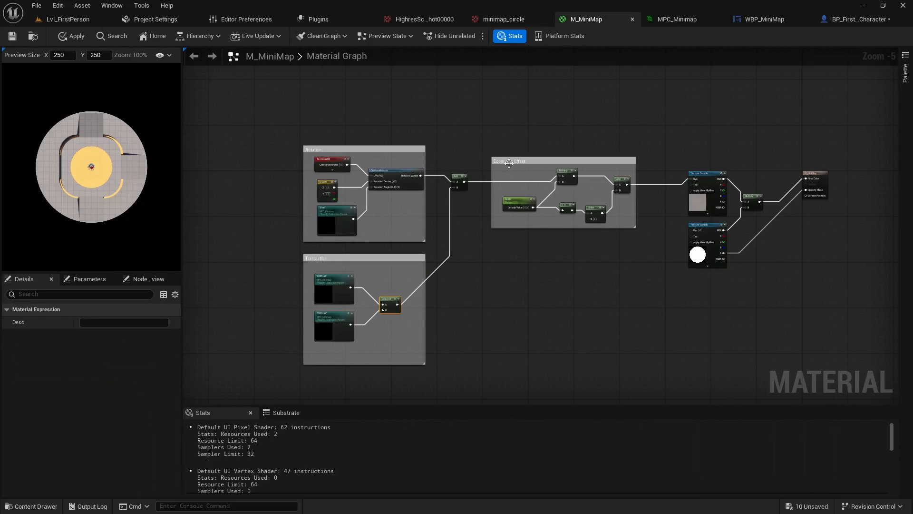
pyautogui.scroll(5, 352, 299)
pyautogui.moveTo(362, 334); pyautogui.dragTo(297, 377, button='right')
pyautogui.moveTo(512, 246); pyautogui.dragTo(511, 324, button='right')
pyautogui.scroll(-2, 510, 323)
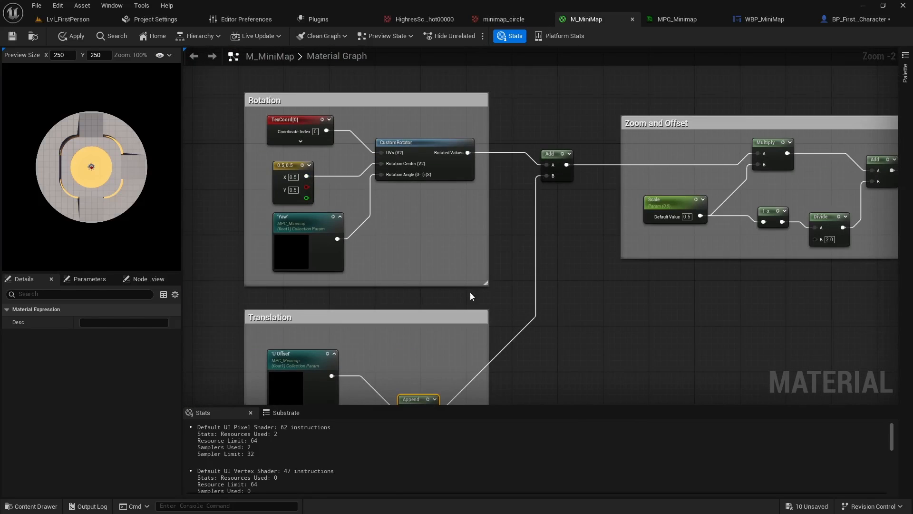
pyautogui.moveTo(470, 297); pyautogui.dragTo(444, 257, button='right')
pyautogui.moveTo(689, 247); pyautogui.dragTo(494, 263, button='right')
pyautogui.scroll(-3, 532, 256)
pyautogui.scroll(1, 585, 261)
pyautogui.moveTo(585, 261); pyautogui.dragTo(681, 238, button='right')
pyautogui.scroll(3, 417, 302)
pyautogui.moveTo(438, 282); pyautogui.dragTo(485, 238, button='right')
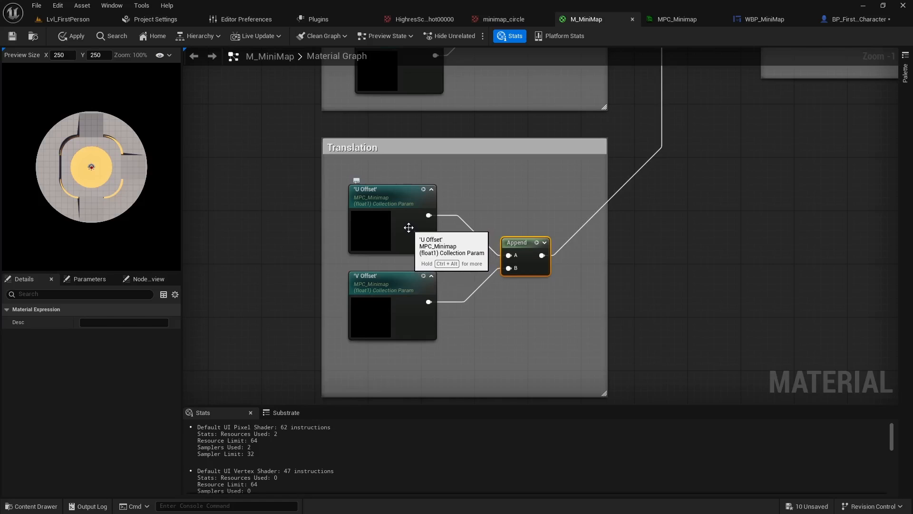
# Inspect the value range expected by the CustomRotator's Rotation Angle input and compare it with the Translation group's offsets
pyautogui.moveTo(438, 148); pyautogui.dragTo(462, 366, button='right')
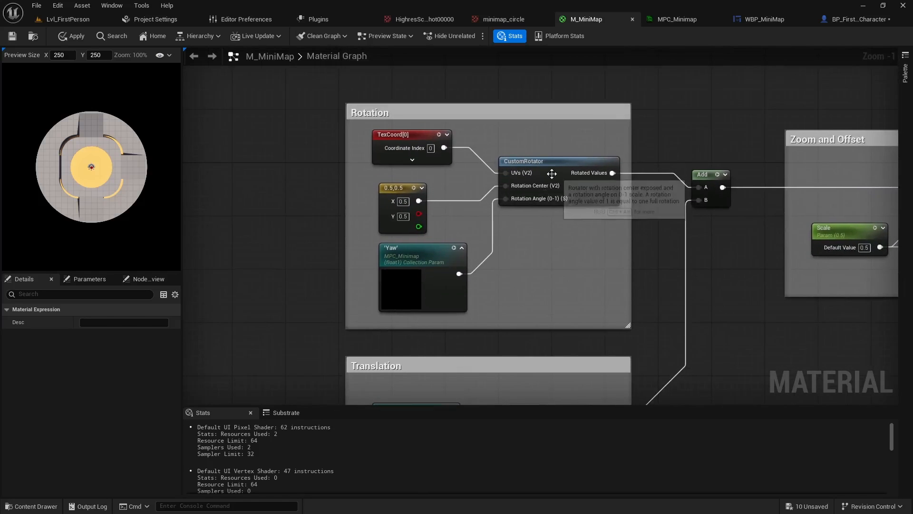
pyautogui.moveTo(555, 196); pyautogui.dragTo(445, 242, button='right')
pyautogui.scroll(1, 444, 252)
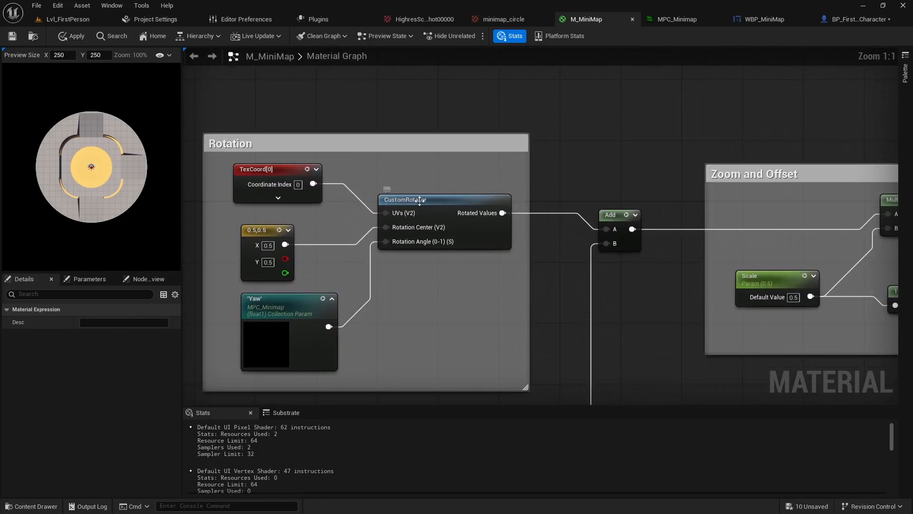
pyautogui.click(404, 246)
pyautogui.moveTo(401, 242)
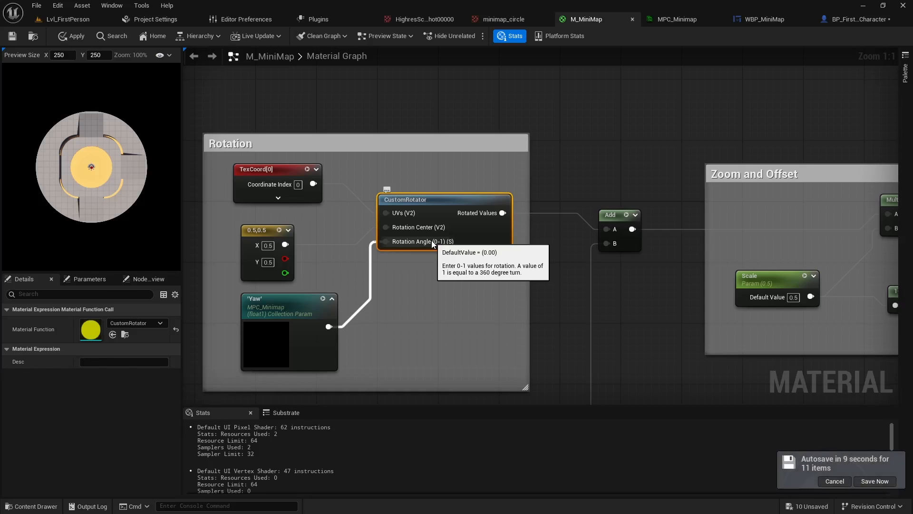
pyautogui.moveTo(398, 309); pyautogui.dragTo(462, 175, button='right')
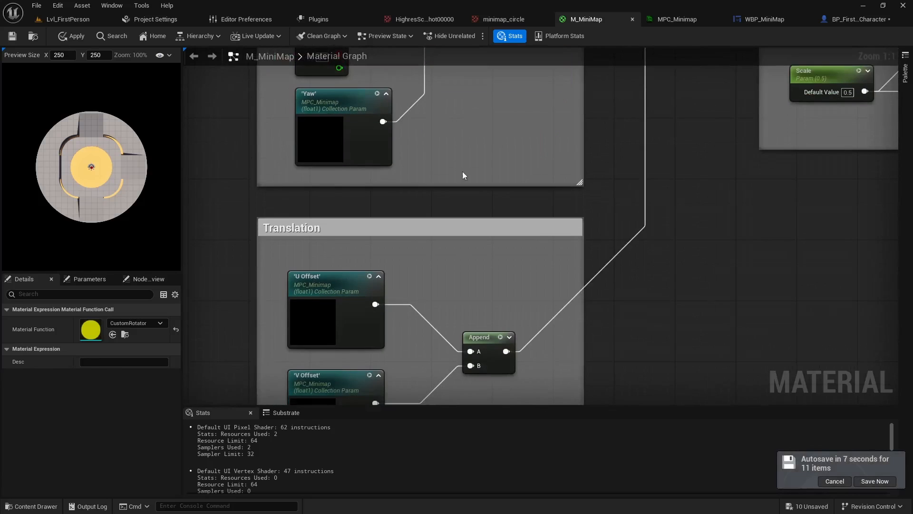
# Return to the BP_FirstPersonCharacter blueprint, then compile and save it
pyautogui.click(335, 283)
pyautogui.moveTo(498, 295); pyautogui.dragTo(498, 243, button='right')
pyautogui.click(852, 19)
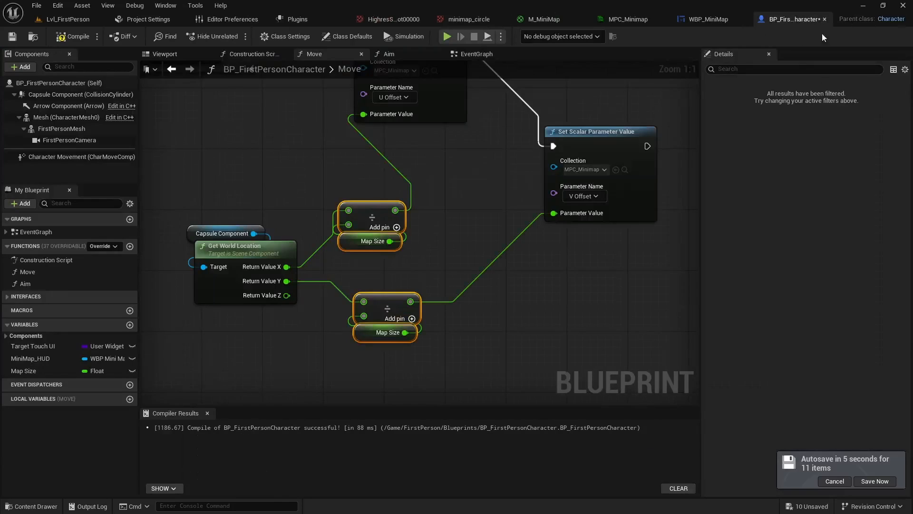
pyautogui.moveTo(504, 308); pyautogui.dragTo(491, 383, button='right')
pyautogui.click(77, 37)
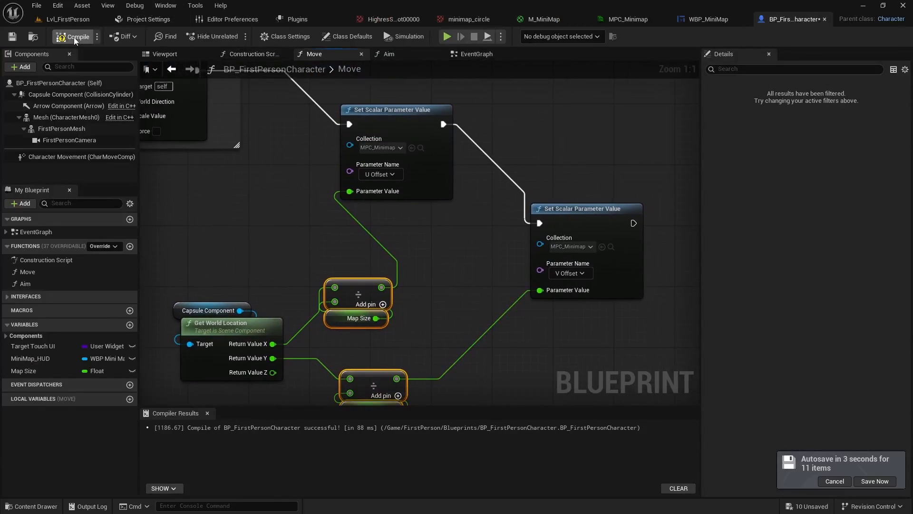
pyautogui.moveTo(253, 189); pyautogui.dragTo(388, 176, button='right')
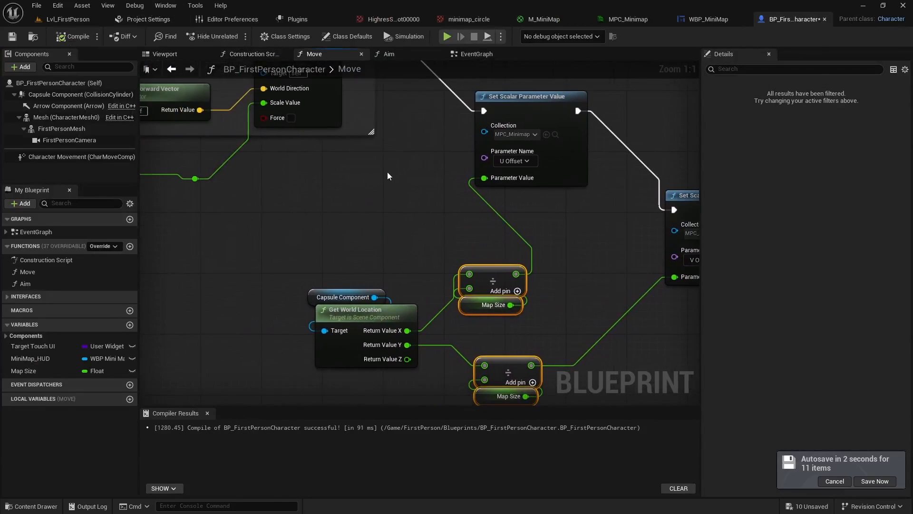
pyautogui.click(13, 36)
# Playtest Lvl_FirstPerson, walking around the arena and comparing the minimap's movement with the player's location, and end the session
pyautogui.click(67, 19)
pyautogui.click(236, 36)
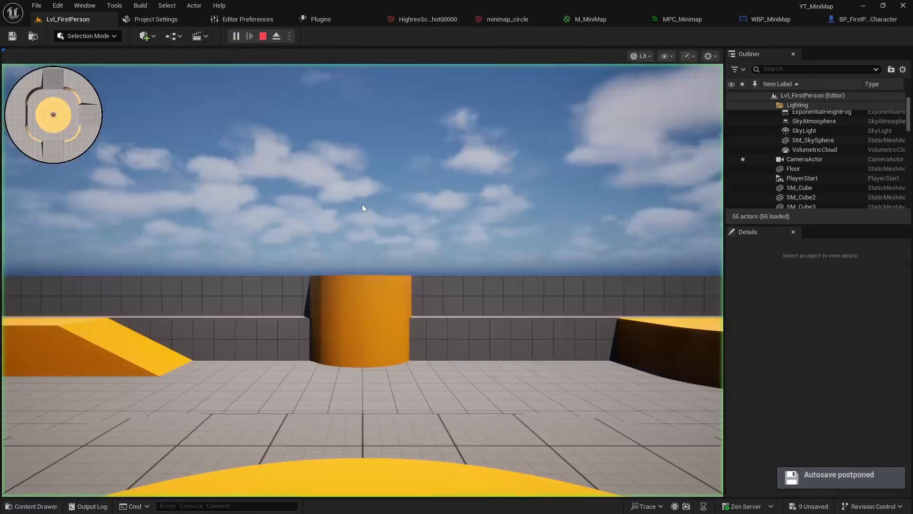
pyautogui.press('w')
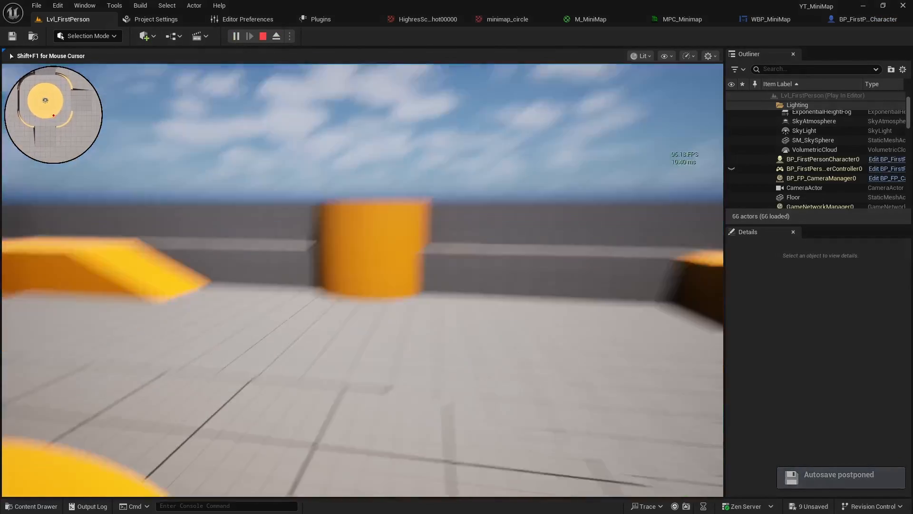
pyautogui.press('w')
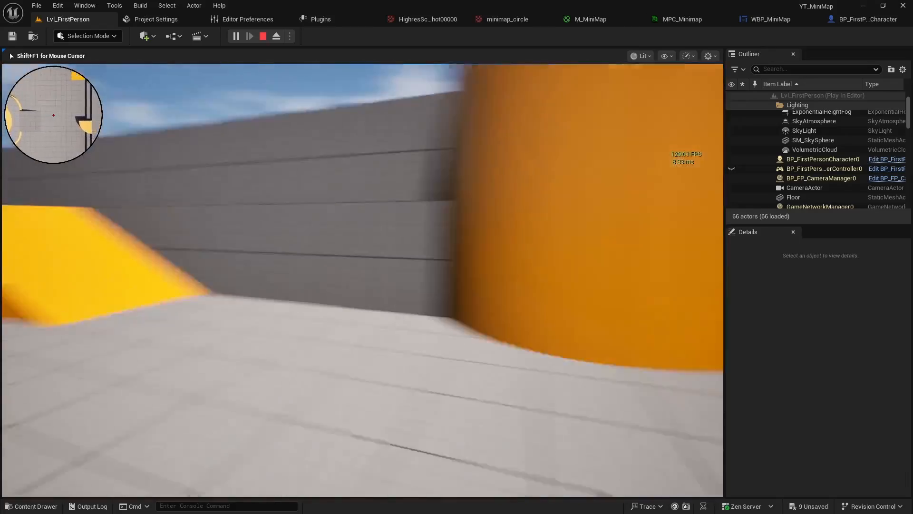
pyautogui.press('w')
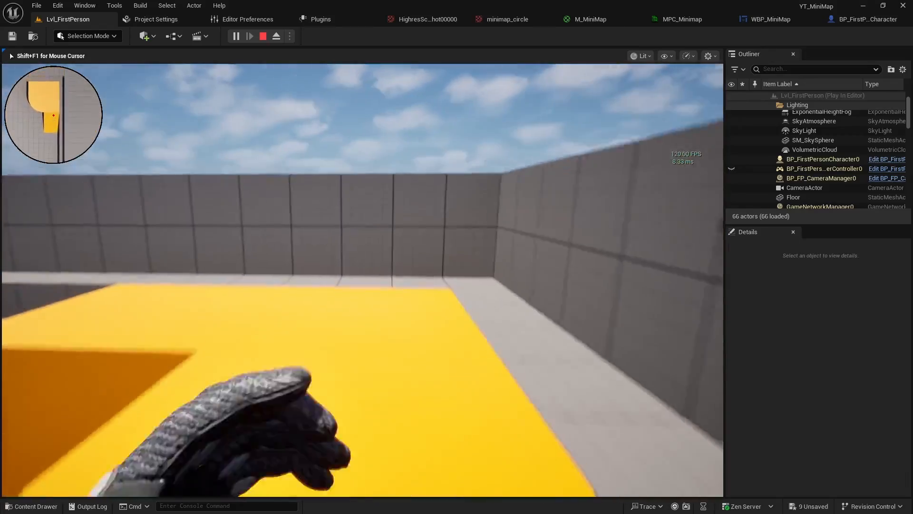
pyautogui.press('w')
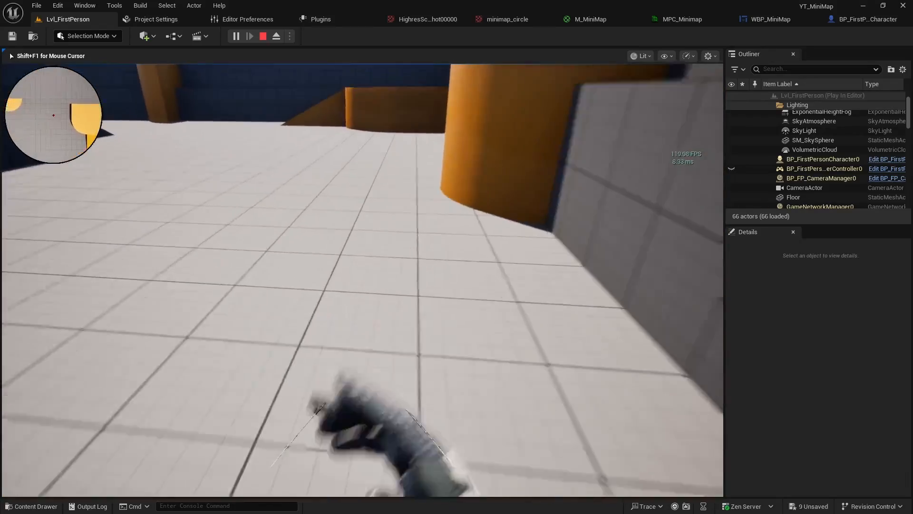
pyautogui.press('w')
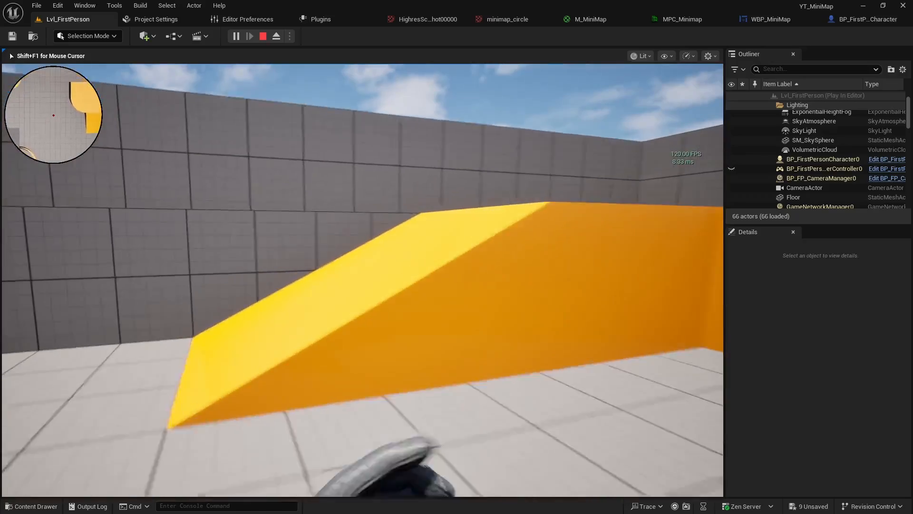
pyautogui.press('w')
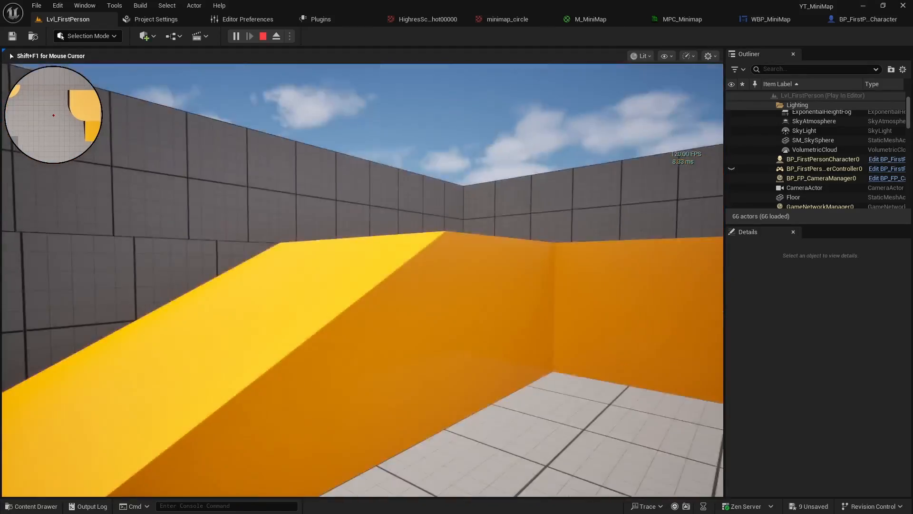
pyautogui.press('w')
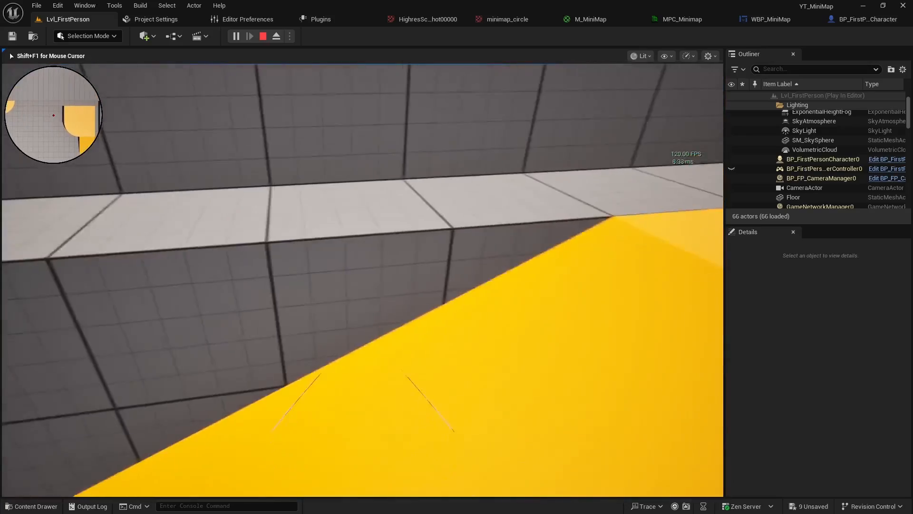
pyautogui.press('w')
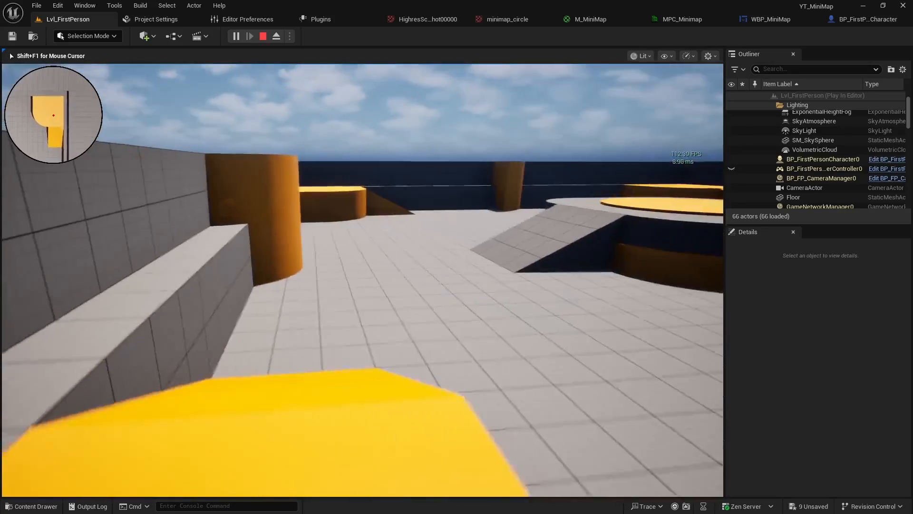
pyautogui.press('w')
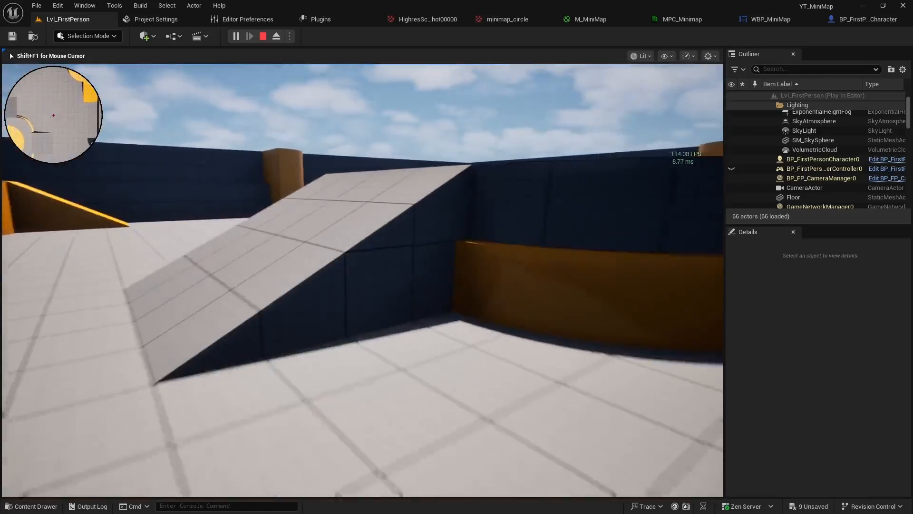
pyautogui.press('w')
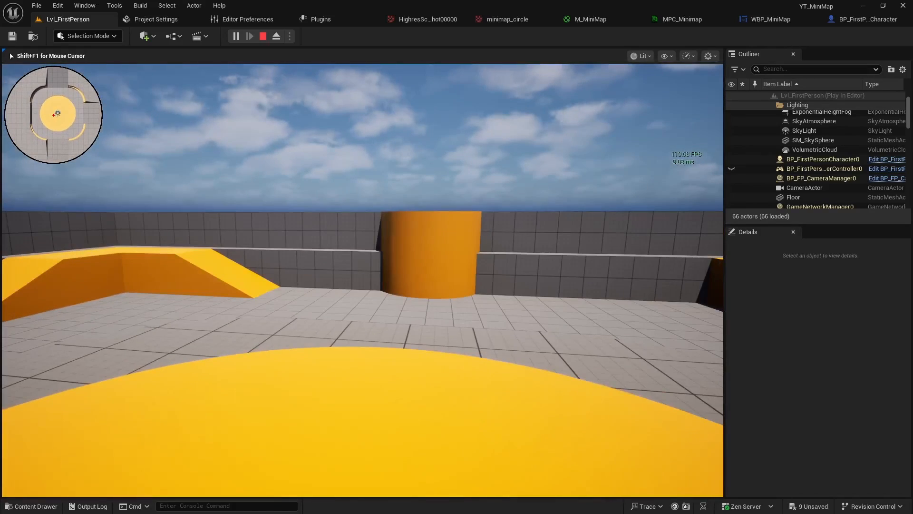
pyautogui.press('Escape')
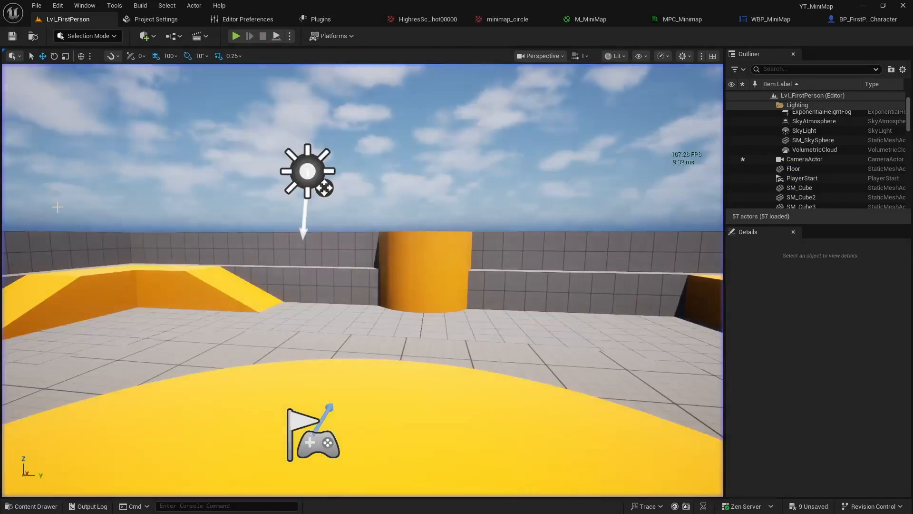
pyautogui.moveTo(180, 207); pyautogui.dragTo(266, 239, button='right')
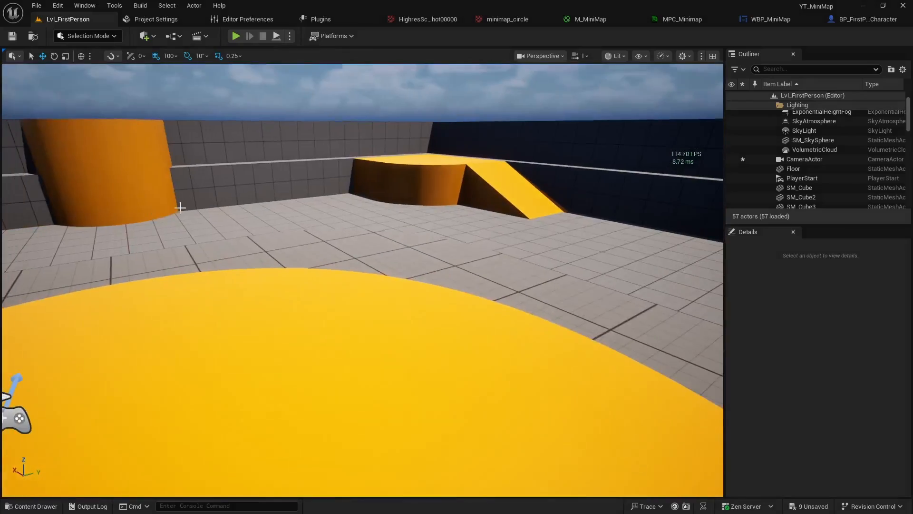
pyautogui.moveTo(371, 209); pyautogui.dragTo(336, 210, button='right')
pyautogui.moveTo(430, 272); pyautogui.dragTo(152, 238, button='right')
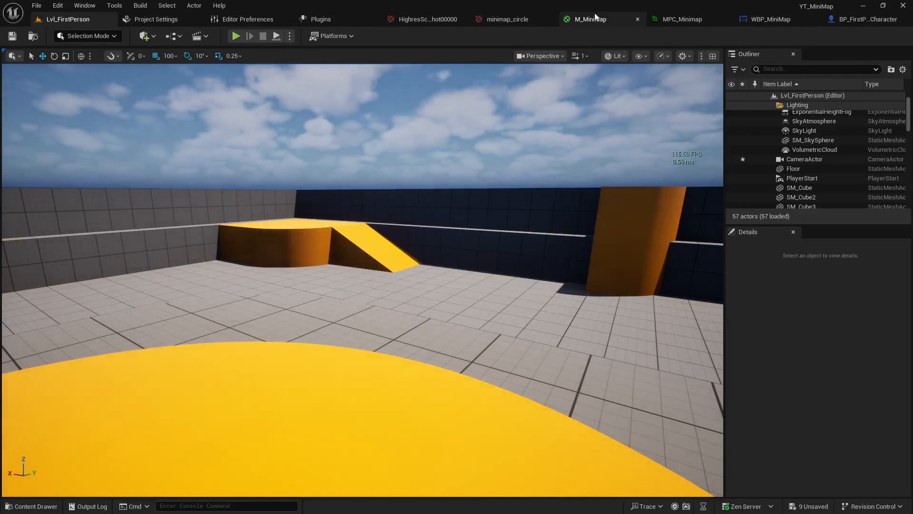
# In M_MiniMap, connect the Add node before Zoom and Offset directly to the map Texture Sample's UVs, rerouting the wire above the group
pyautogui.click(612, 20)
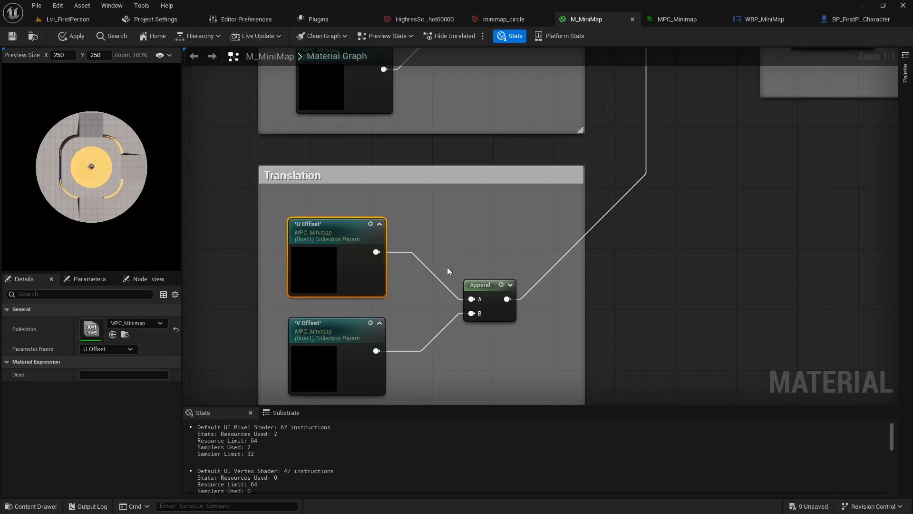
pyautogui.scroll(-5, 447, 271)
pyautogui.moveTo(439, 310); pyautogui.dragTo(526, 314, button='right')
pyautogui.scroll(4, 526, 315)
pyautogui.moveTo(483, 341); pyautogui.dragTo(405, 363, button='right')
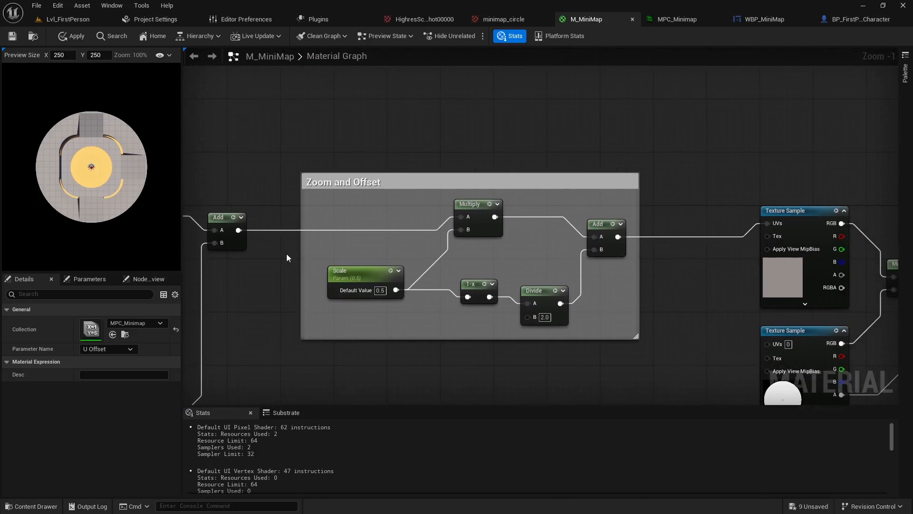
pyautogui.moveTo(238, 230); pyautogui.dragTo(770, 224)
pyautogui.doubleClick(691, 230)
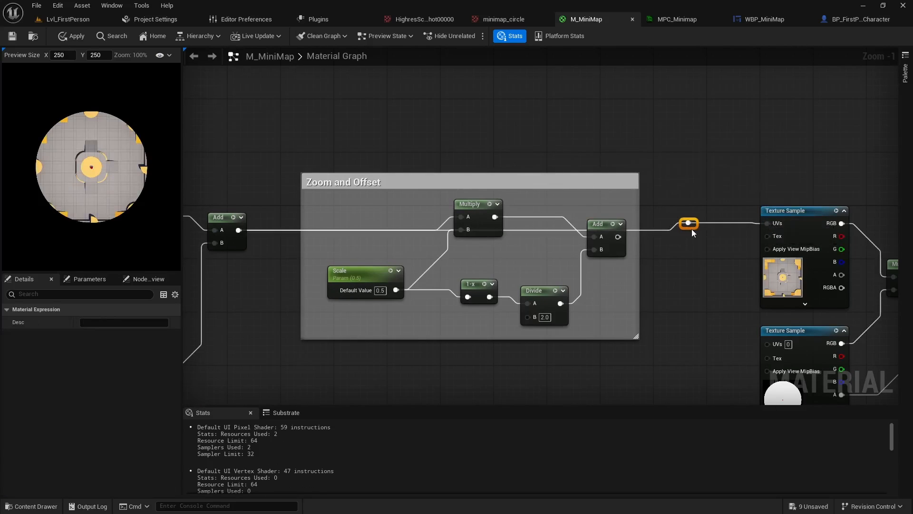
pyautogui.moveTo(692, 226); pyautogui.dragTo(535, 134)
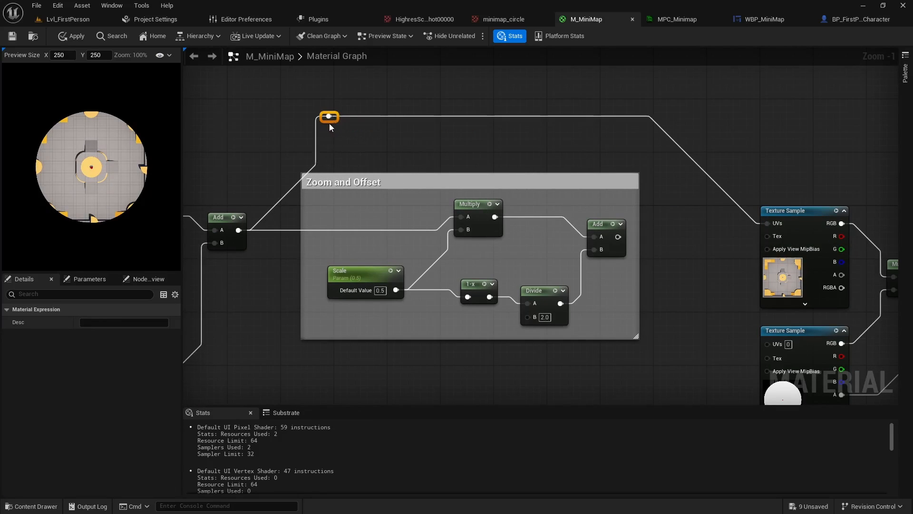
# Disconnect the circle Texture Sample from the Multiply node's B input and the Opacity Mask, and save the material
pyautogui.moveTo(788, 360); pyautogui.dragTo(444, 271, button='right')
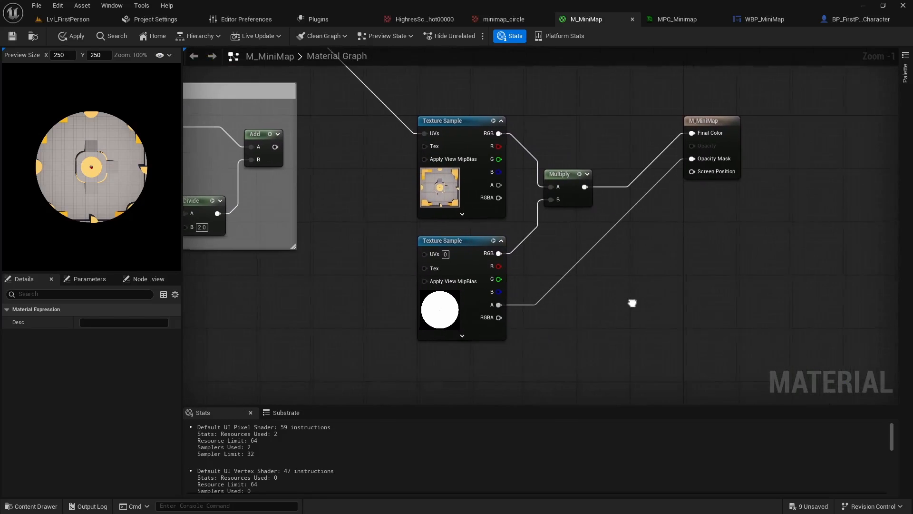
pyautogui.keyDown('alt'); pyautogui.click(530, 236); pyautogui.keyUp('alt')
pyautogui.keyDown('alt'); pyautogui.click(579, 261); pyautogui.keyUp('alt')
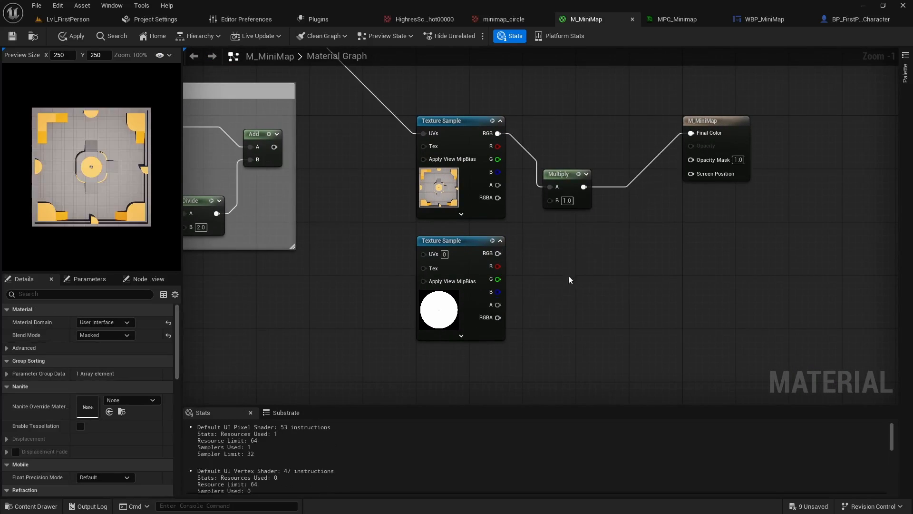
pyautogui.click(11, 36)
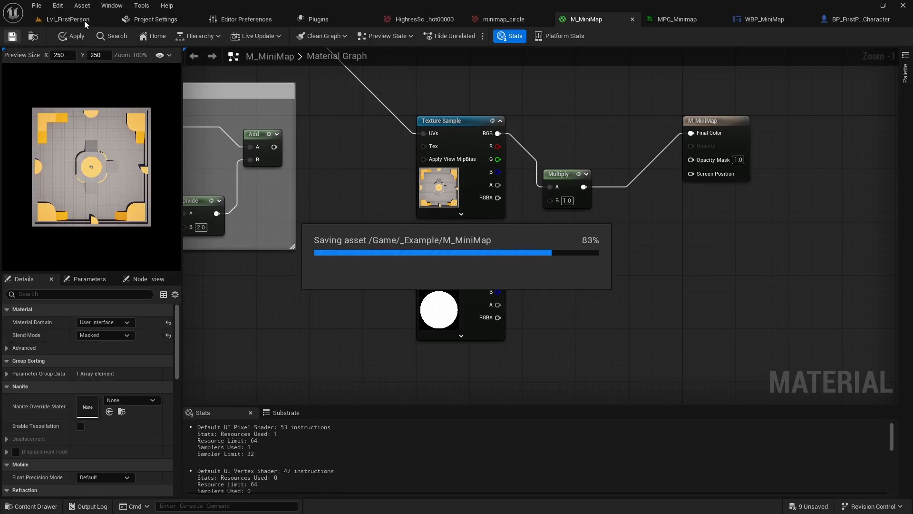
# Playtest Lvl_FirstPerson, walking forward, backward and sideways to compare the unmasked minimap's translation with the player's movement, and end the session
pyautogui.click(68, 21)
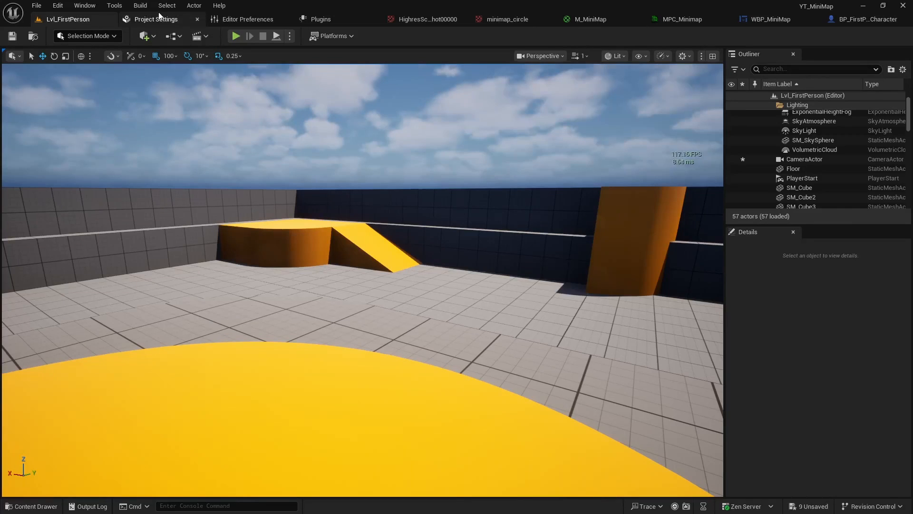
pyautogui.hotkey('alt', 'p')
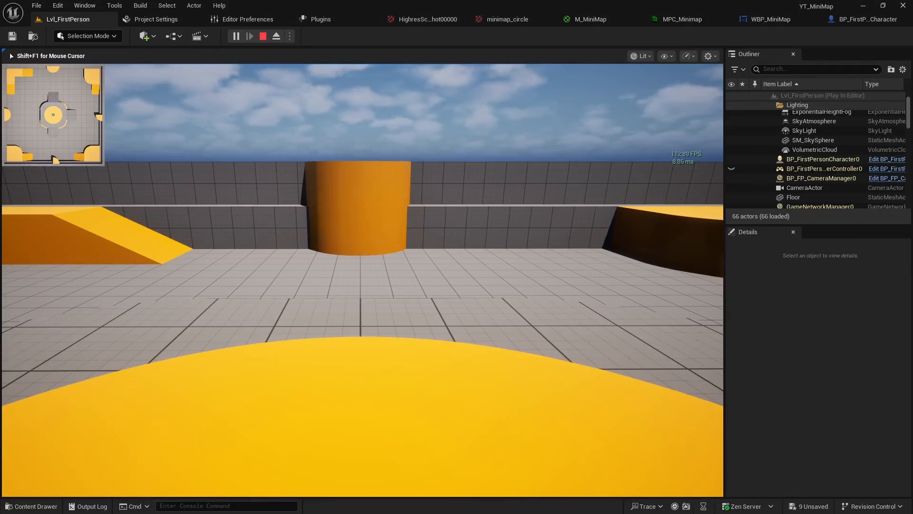
pyautogui.press('w')
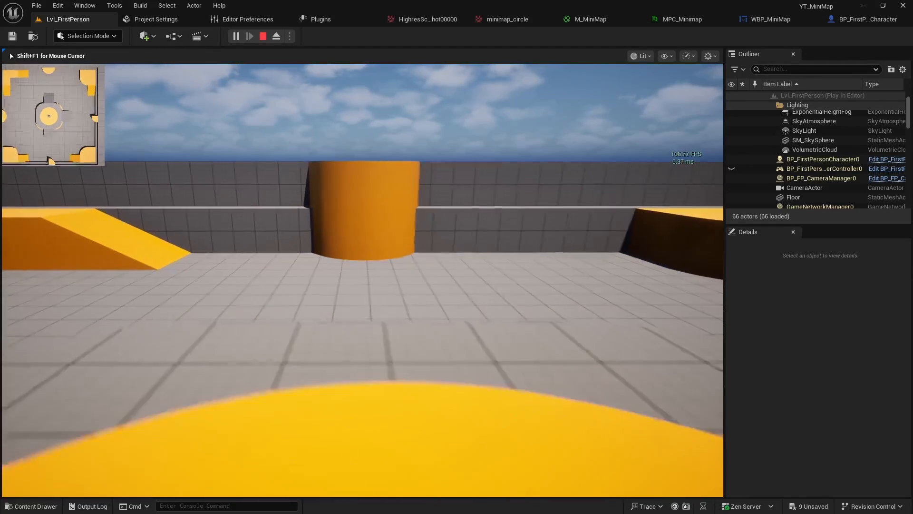
pyautogui.press('a')
pyautogui.press('w')
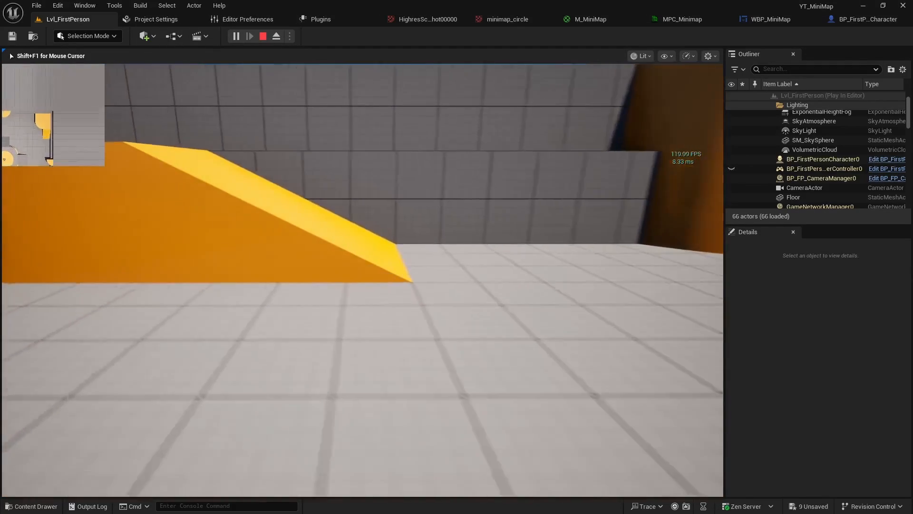
pyautogui.press('s')
pyautogui.press('d')
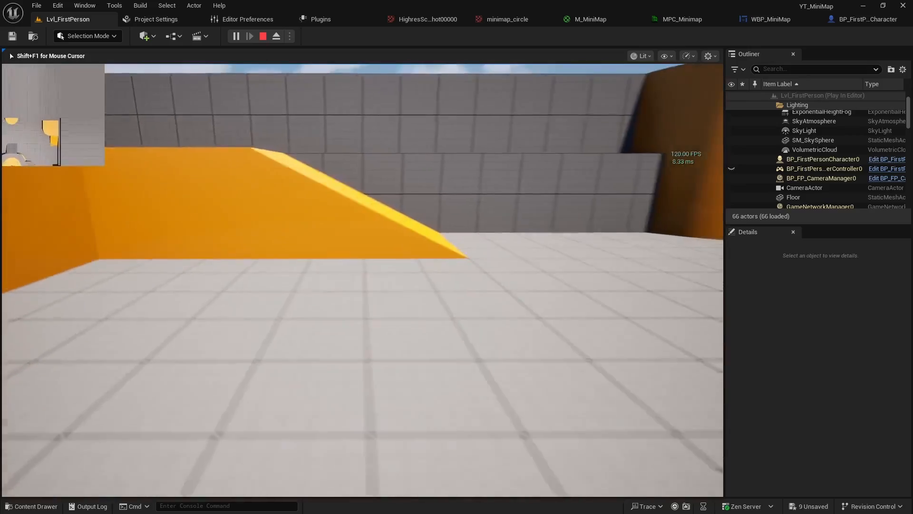
pyautogui.press('w')
pyautogui.press('s')
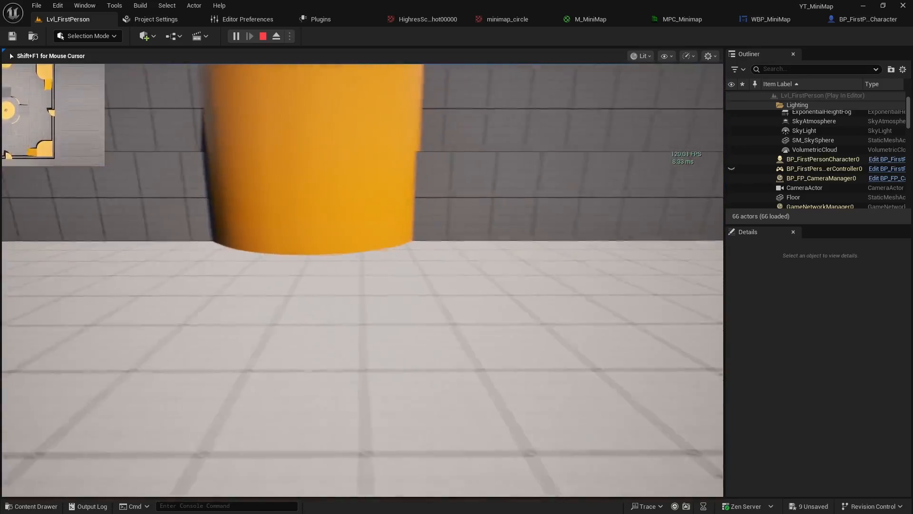
pyautogui.press('s')
pyautogui.press('a')
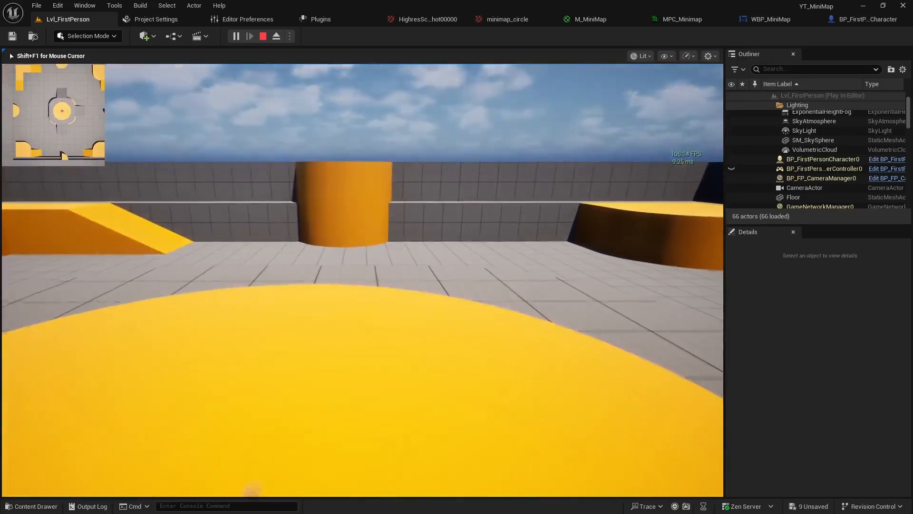
pyautogui.press('w')
pyautogui.press('d')
pyautogui.press('d')
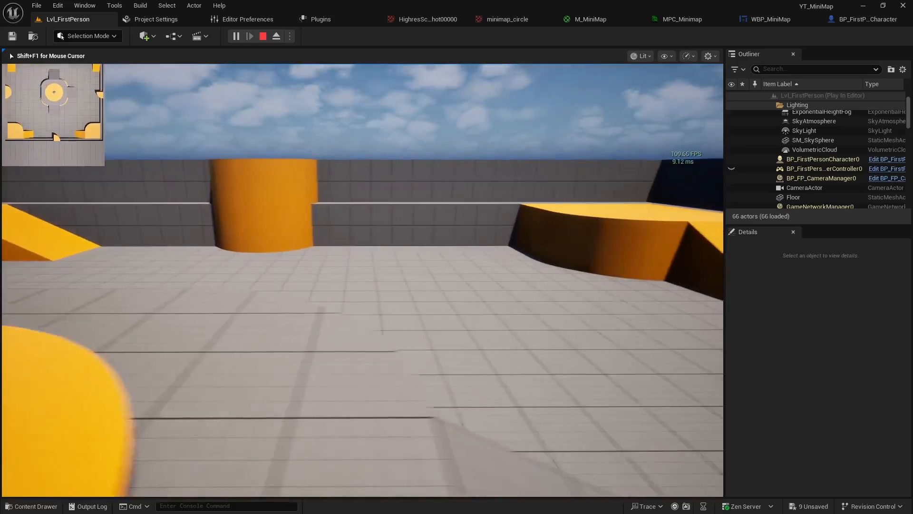
pyautogui.press('a')
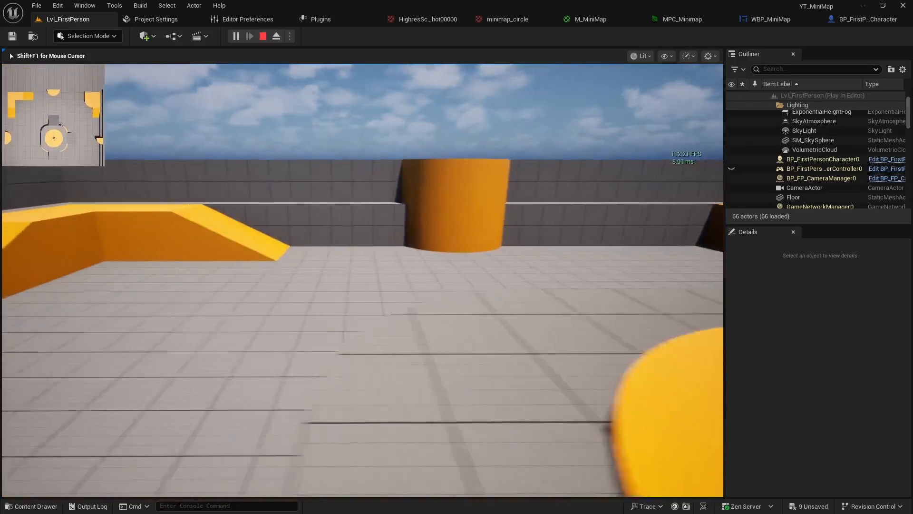
pyautogui.press('w')
pyautogui.press('a')
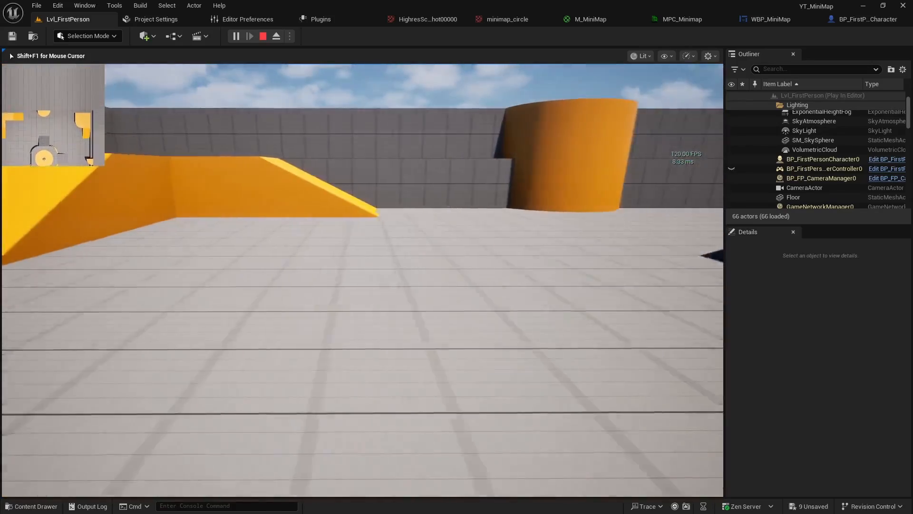
pyautogui.press('d')
pyautogui.press('w')
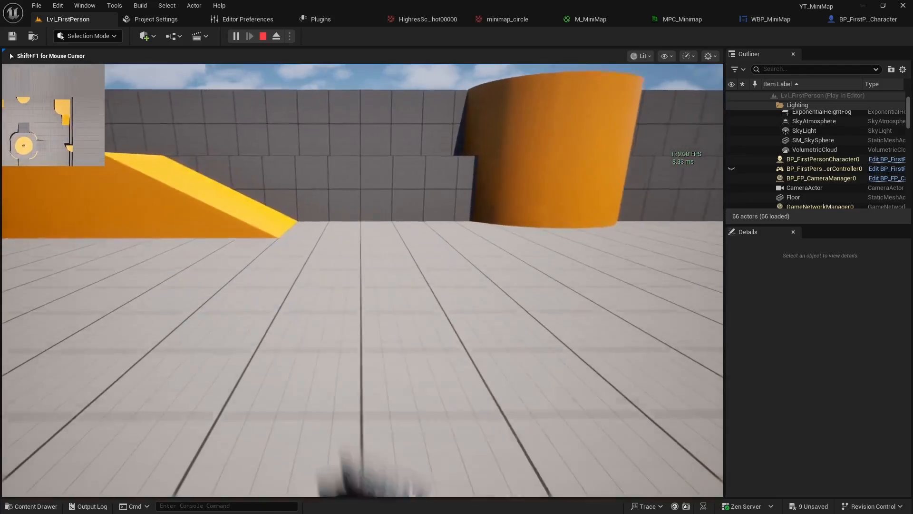
pyautogui.press('s')
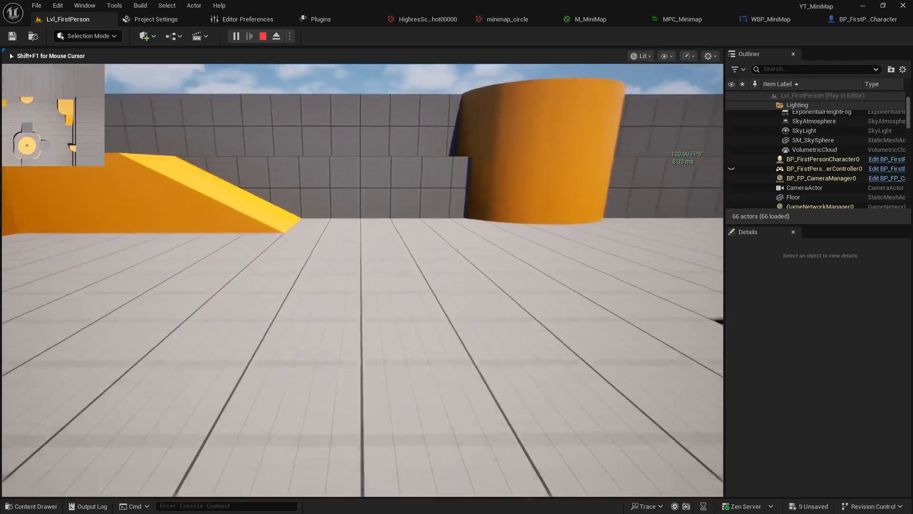
pyautogui.press('a')
pyautogui.press('d')
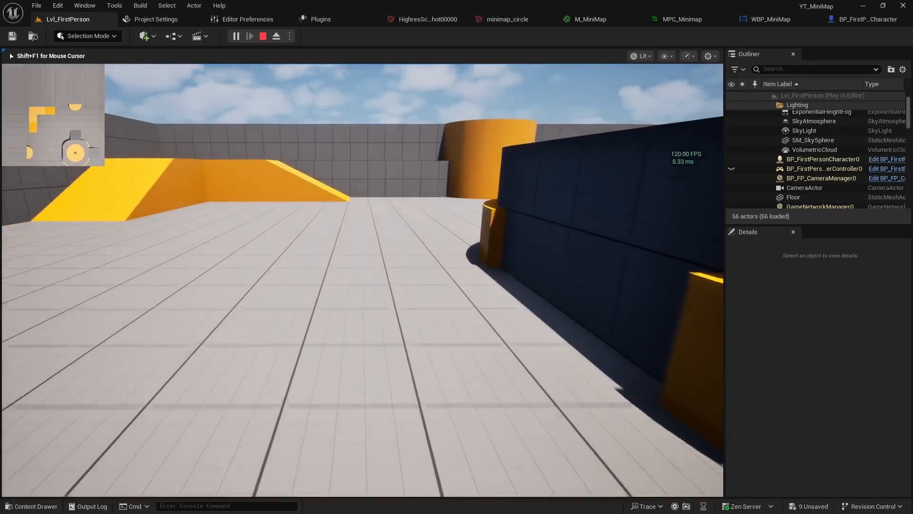
pyautogui.press('w')
pyautogui.press('d')
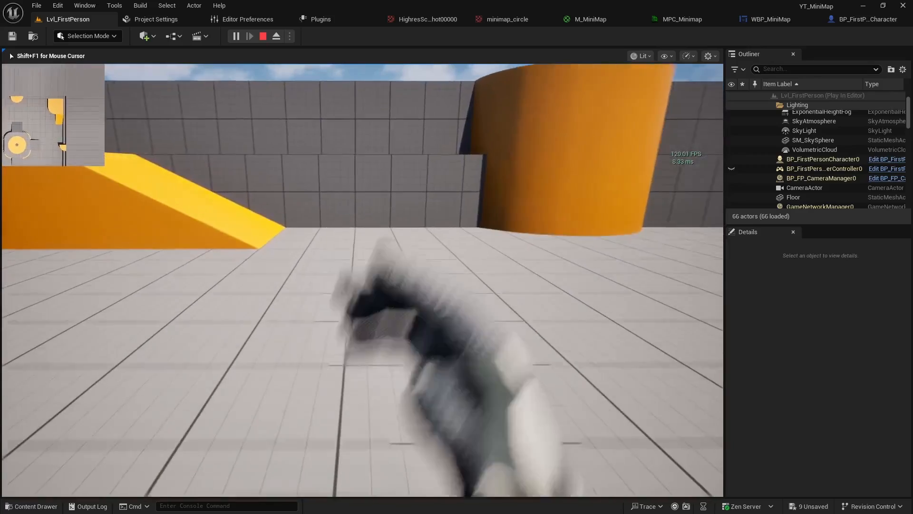
pyautogui.press('s')
pyautogui.press('s')
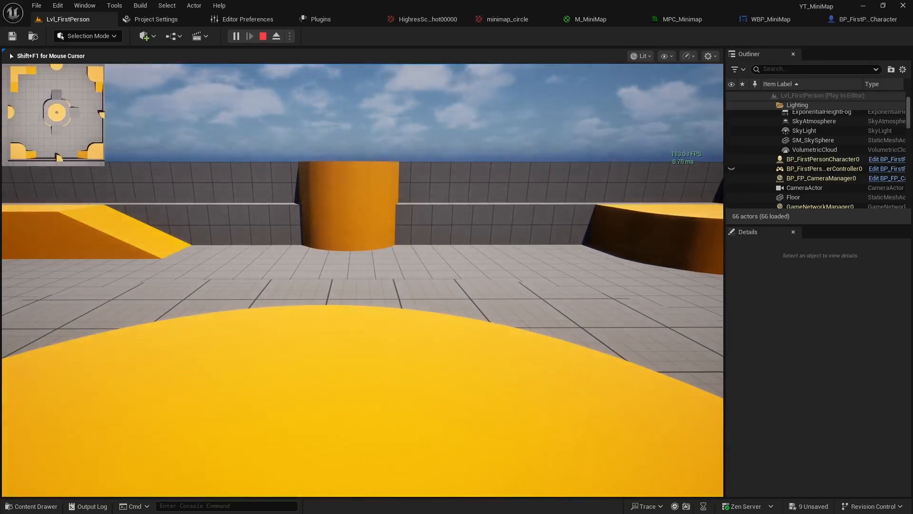
pyautogui.press('Escape')
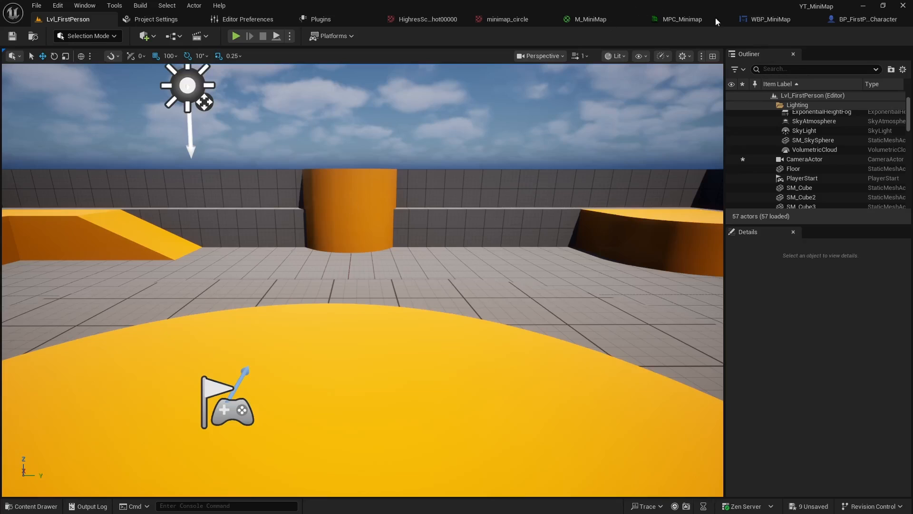
# In M_MiniMap's Translation group, add a Multiply node fed by the U Offset parameter
pyautogui.click(598, 24)
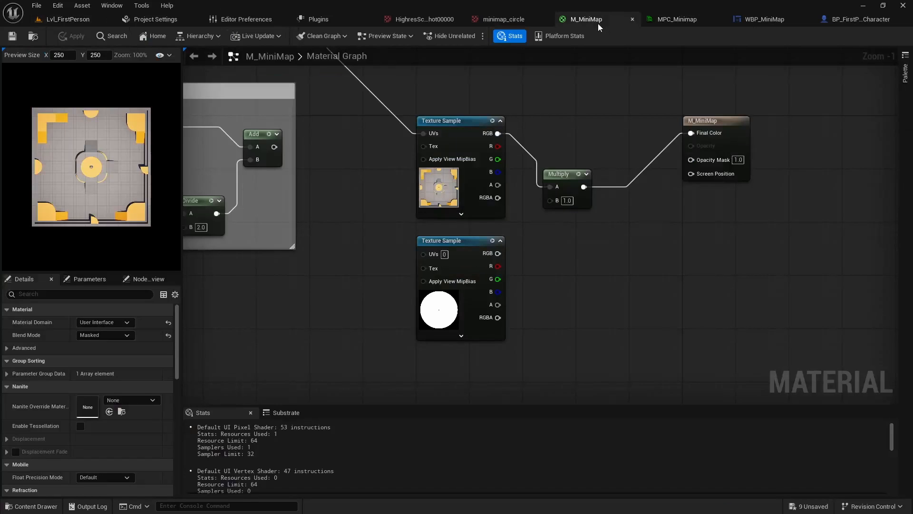
pyautogui.moveTo(279, 282); pyautogui.dragTo(536, 260, button='right')
pyautogui.moveTo(219, 279); pyautogui.dragTo(397, 285, button='right')
pyautogui.scroll(-2, 326, 283)
pyautogui.moveTo(325, 305); pyautogui.dragTo(562, 239, button='right')
pyautogui.moveTo(366, 354); pyautogui.dragTo(444, 307, button='right')
pyautogui.scroll(3, 444, 306)
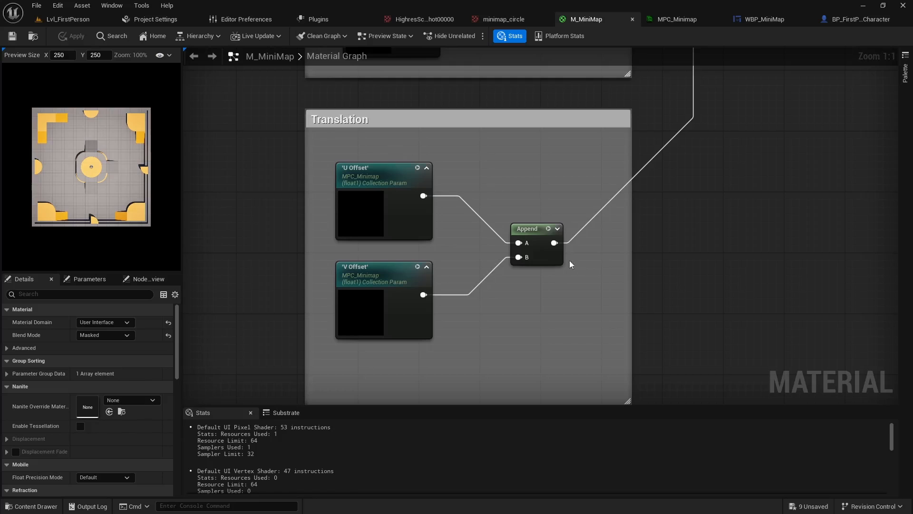
pyautogui.moveTo(527, 311); pyautogui.dragTo(478, 297, button='right')
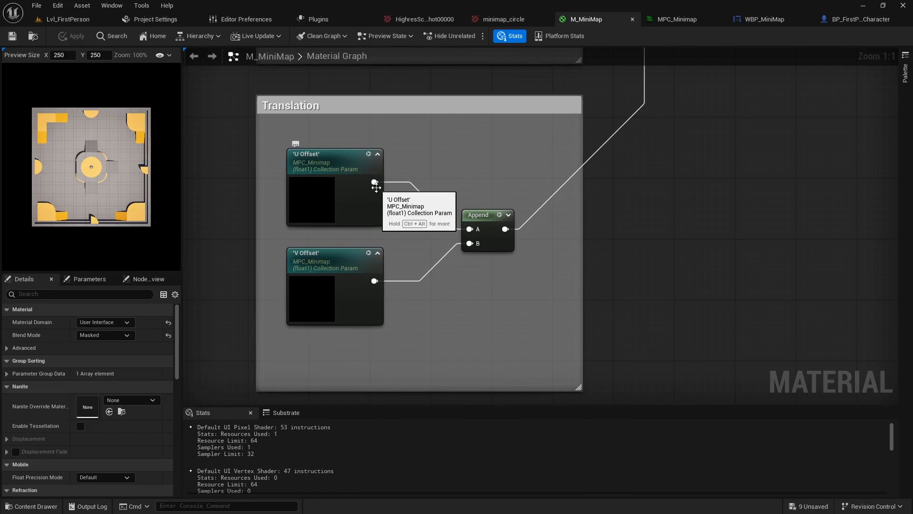
pyautogui.moveTo(375, 183); pyautogui.dragTo(379, 186)
pyautogui.moveTo(424, 206); pyautogui.dragTo(421, 207)
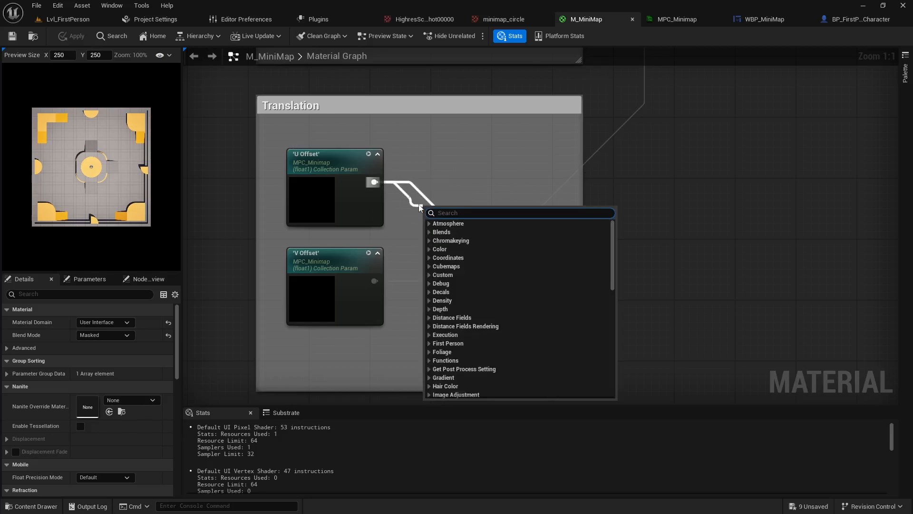
pyautogui.write('m')
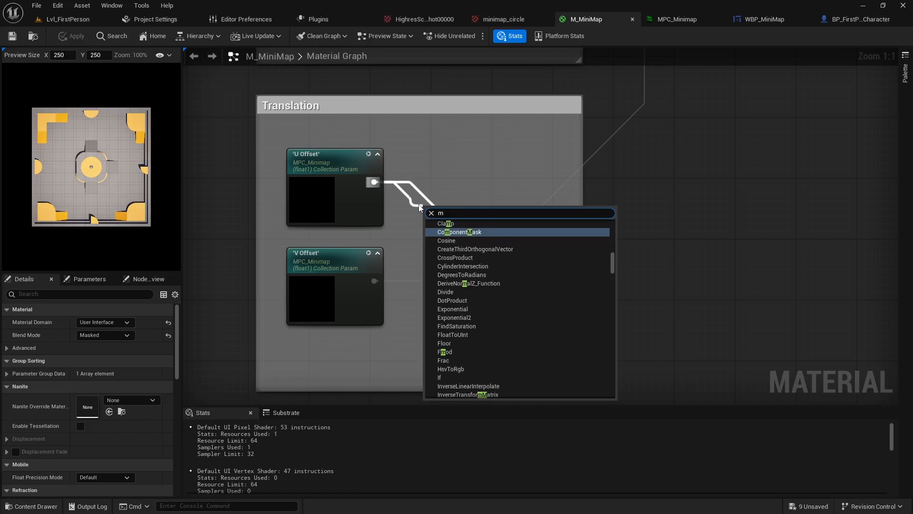
pyautogui.write('ult')
pyautogui.press('Return')
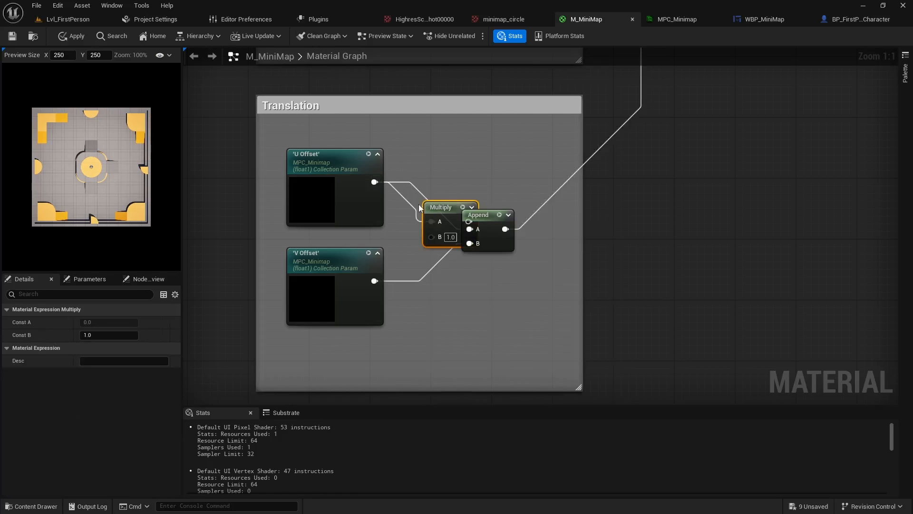
# Set the Multiply node's B to -1.0, connect its output to the Append node's A input with more spacing between them, and save the material
pyautogui.moveTo(481, 213); pyautogui.dragTo(431, 209)
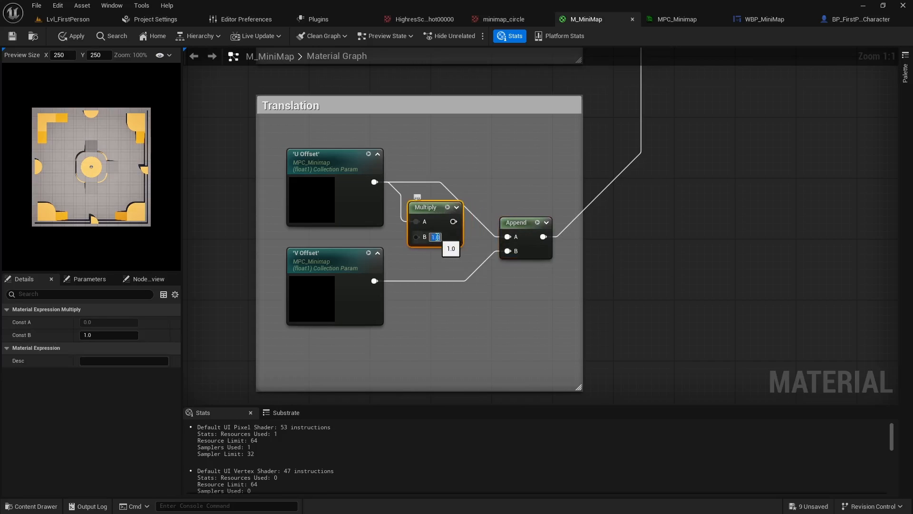
pyautogui.moveTo(456, 222); pyautogui.dragTo(507, 236)
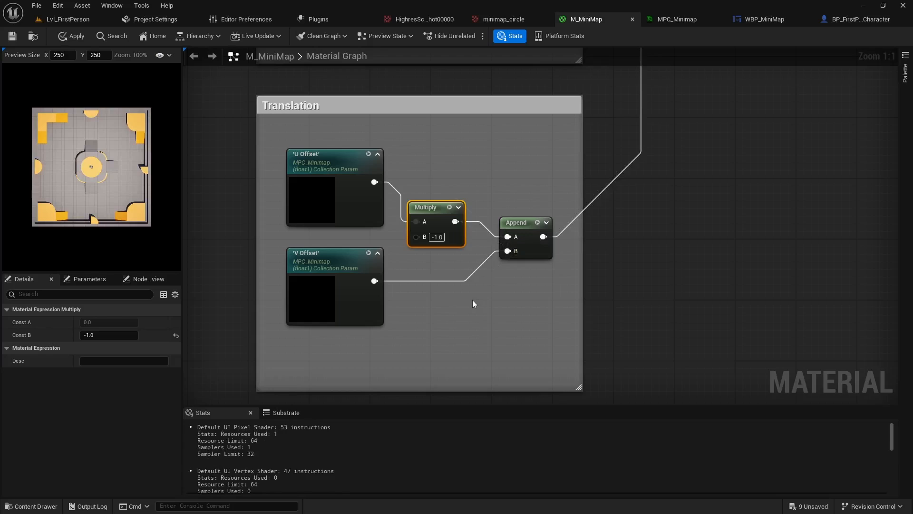
pyautogui.click(13, 36)
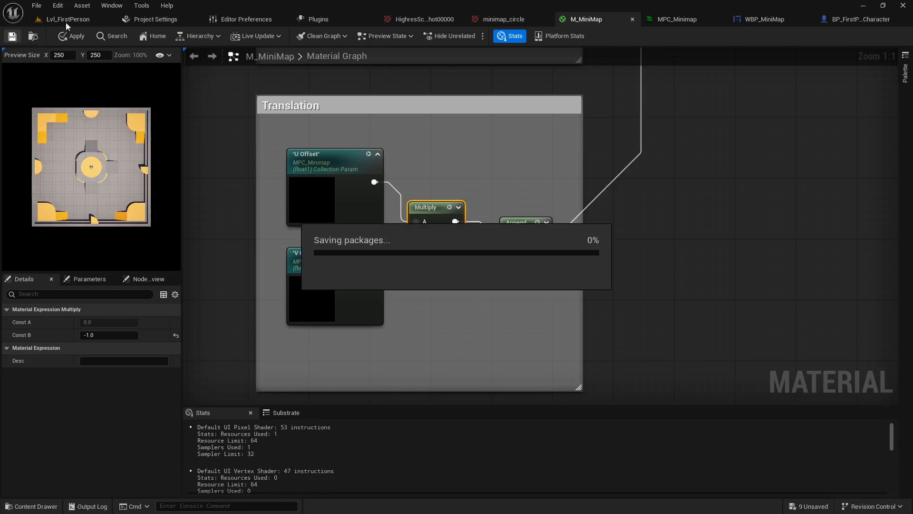
# Playtest Lvl_FirstPerson to check the minimap's movement direction with the U Offset negated, and end the session
pyautogui.click(94, 19)
pyautogui.click(236, 38)
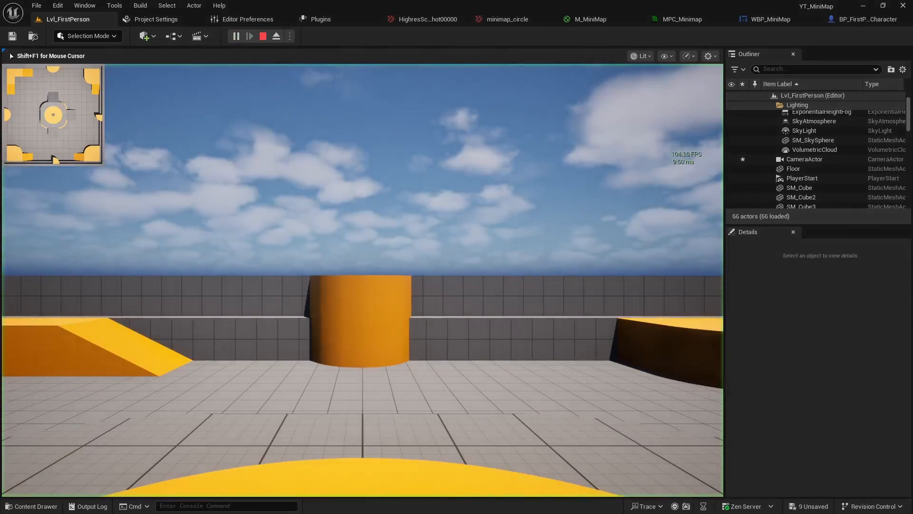
pyautogui.press('w')
pyautogui.press('a')
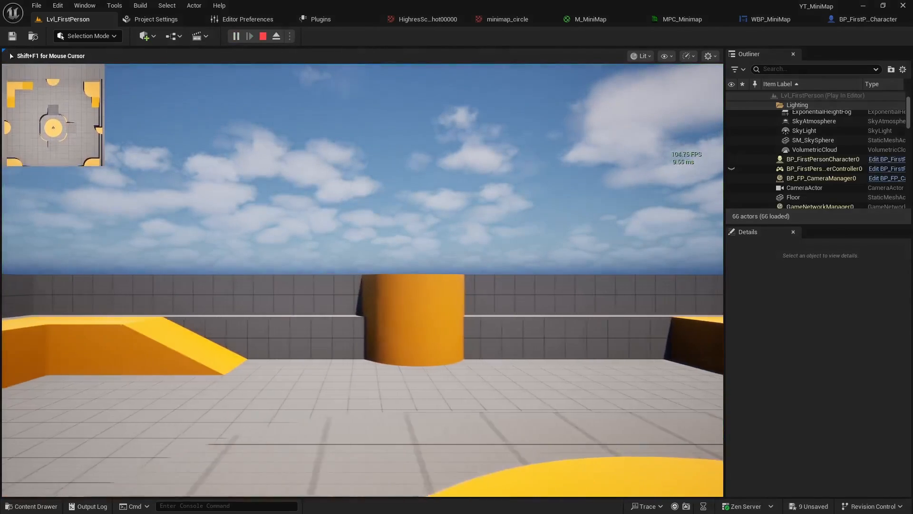
pyautogui.press('d')
pyautogui.press('w')
pyautogui.press('s')
pyautogui.hotkey('shift', 'F1')
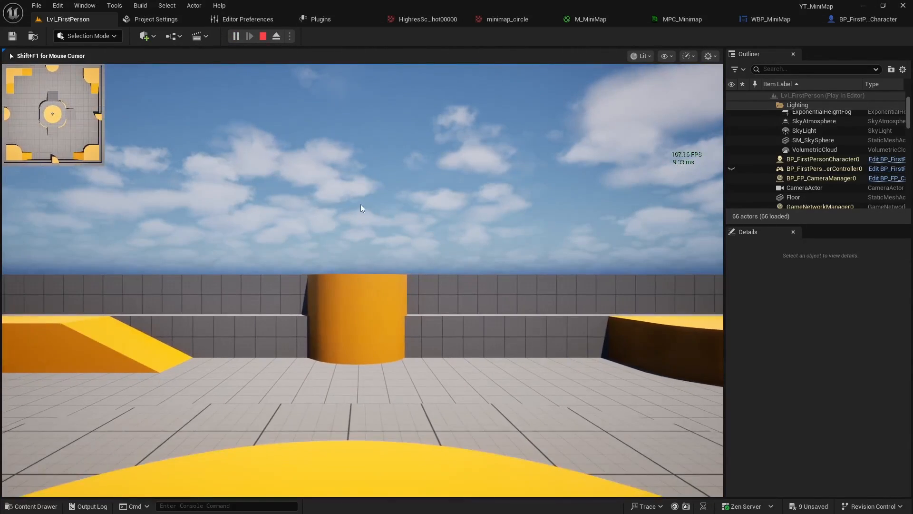
pyautogui.press('Escape')
# In M_MiniMap's Translation group, swap the Append inputs so V Offset feeds A and the Multiply result feeds B
pyautogui.click(580, 20)
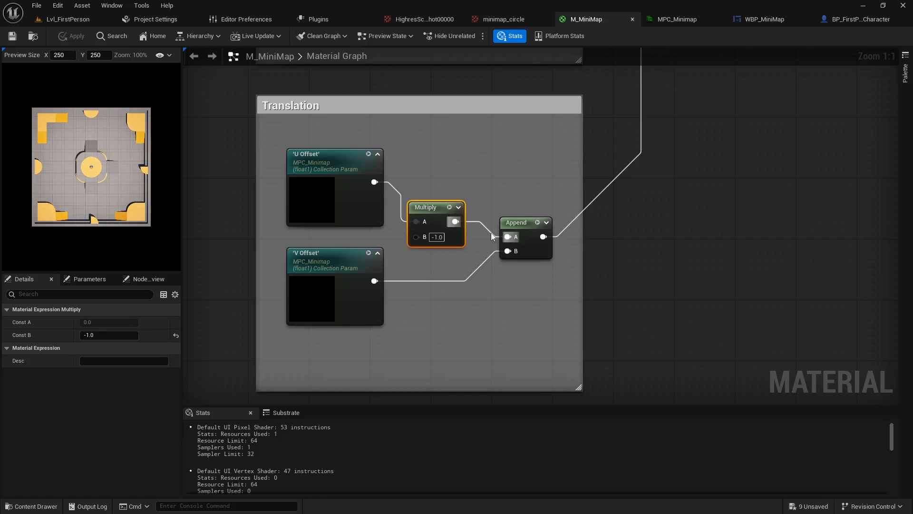
pyautogui.keyDown('ctrl'); pyautogui.moveTo(493, 236); pyautogui.dragTo(507, 251); pyautogui.keyUp('ctrl')
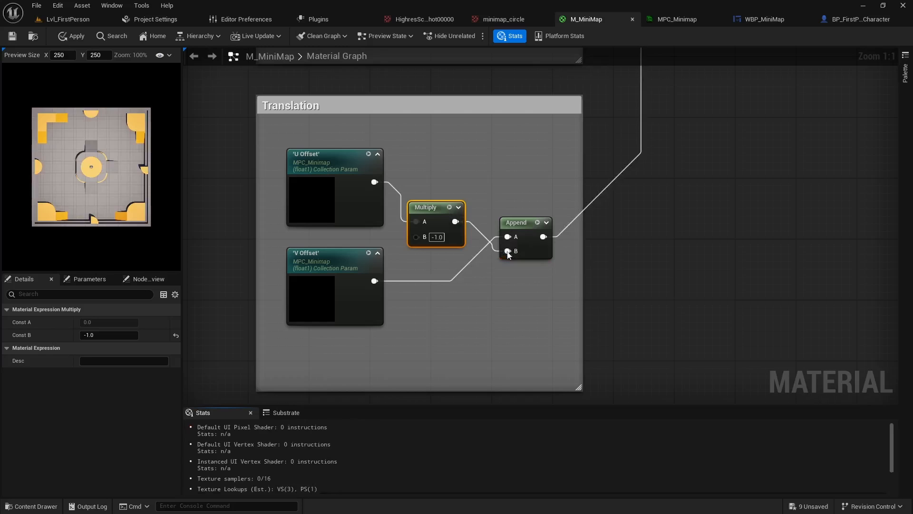
# Playtest Lvl_FirstPerson, moving sideways and back and forth to check the minimap's direction with the swapped Append inputs, and end the session
pyautogui.click(72, 20)
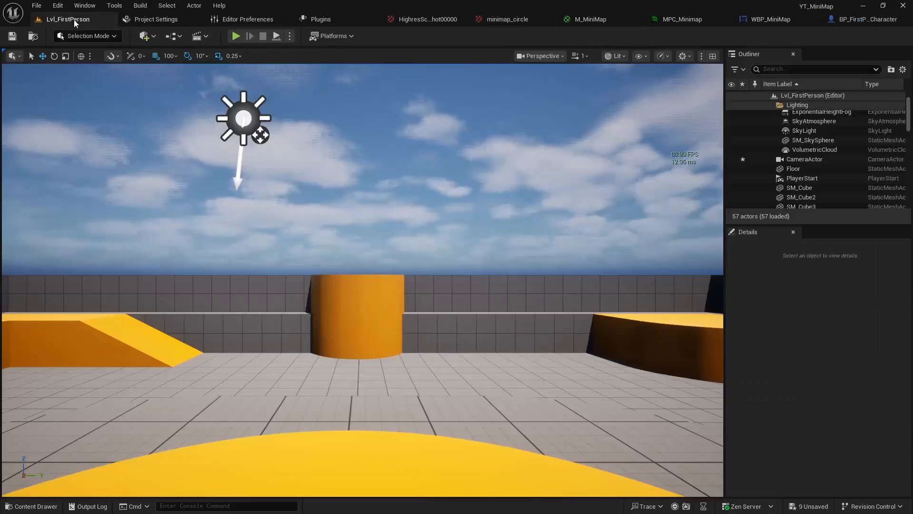
pyautogui.press('d')
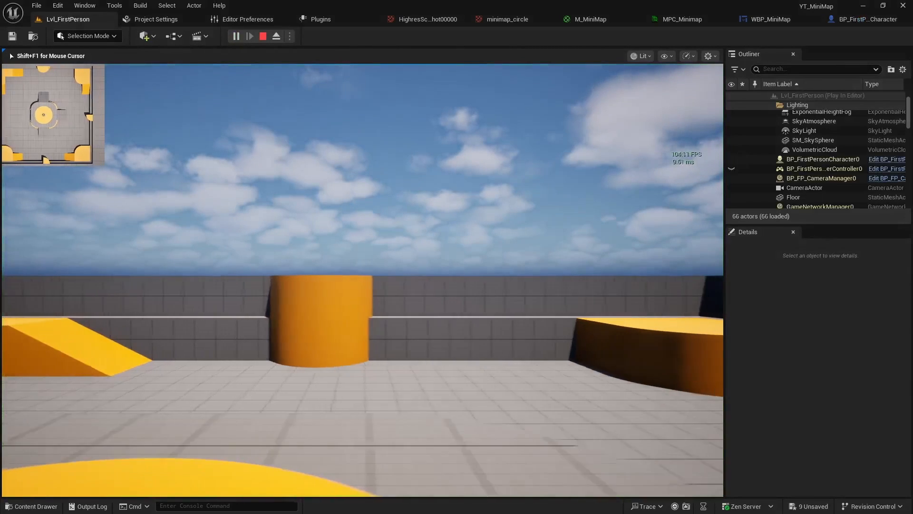
pyautogui.press('a')
pyautogui.press('d')
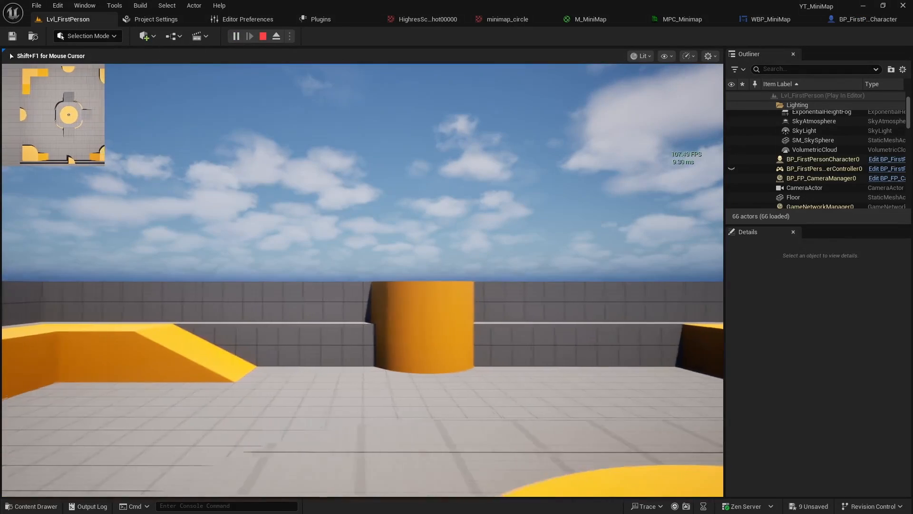
pyautogui.press('a')
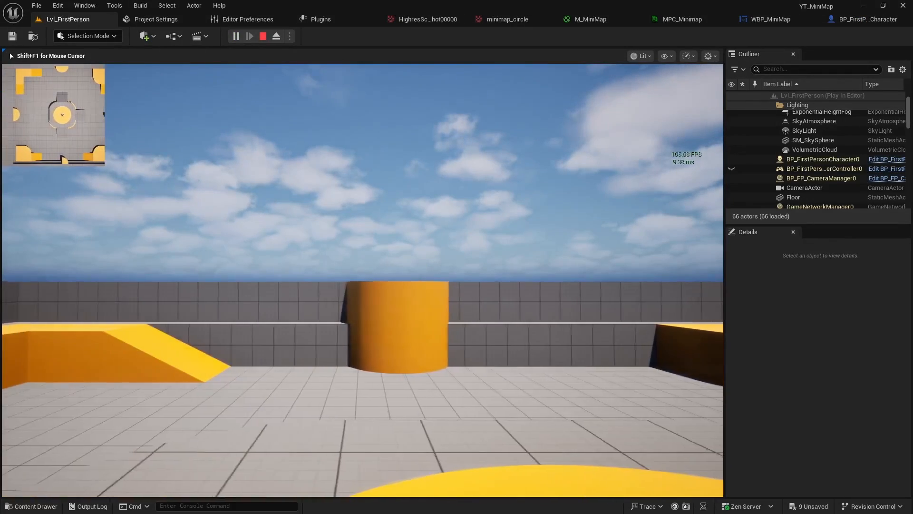
pyautogui.press('d')
pyautogui.press('w')
pyautogui.press('s')
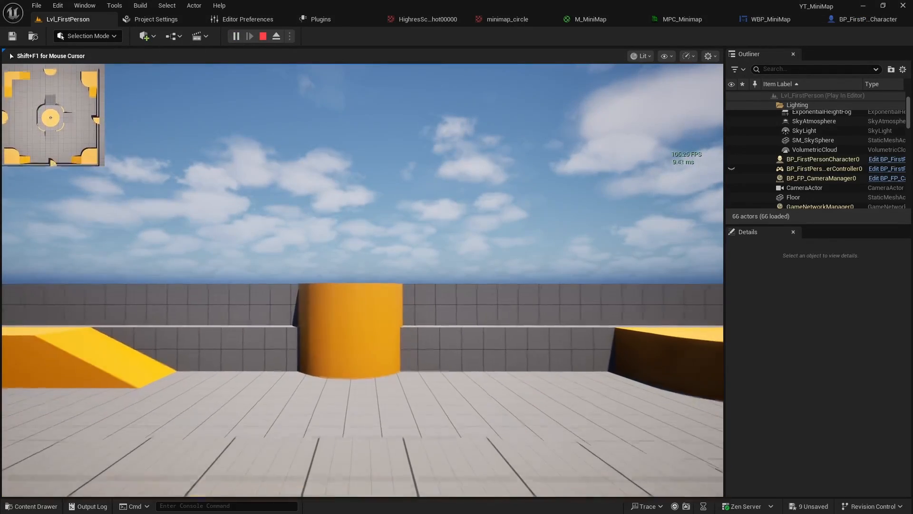
pyautogui.press('w')
pyautogui.press('s')
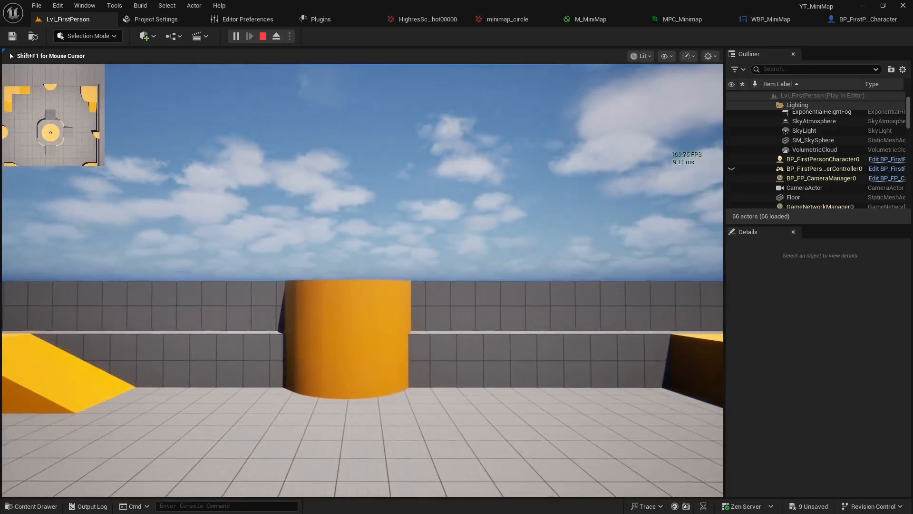
pyautogui.press('s')
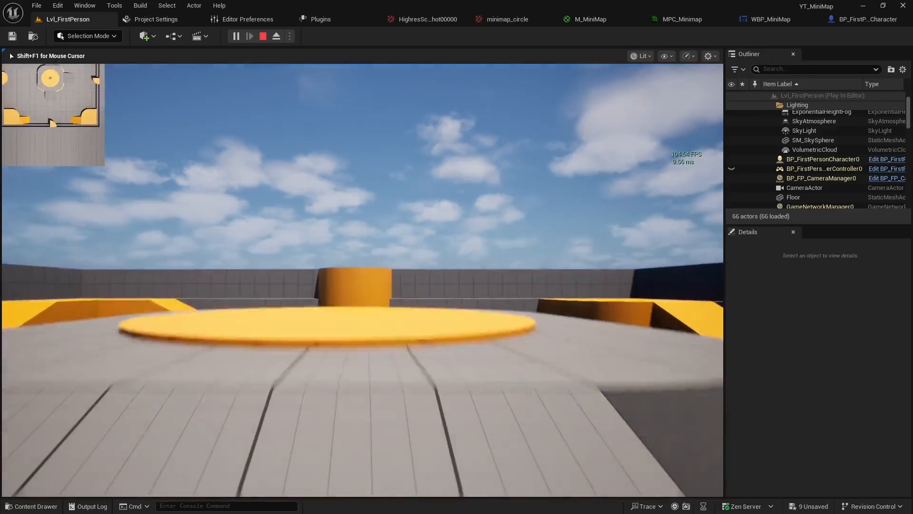
pyautogui.press('w')
pyautogui.press('a')
pyautogui.press('w')
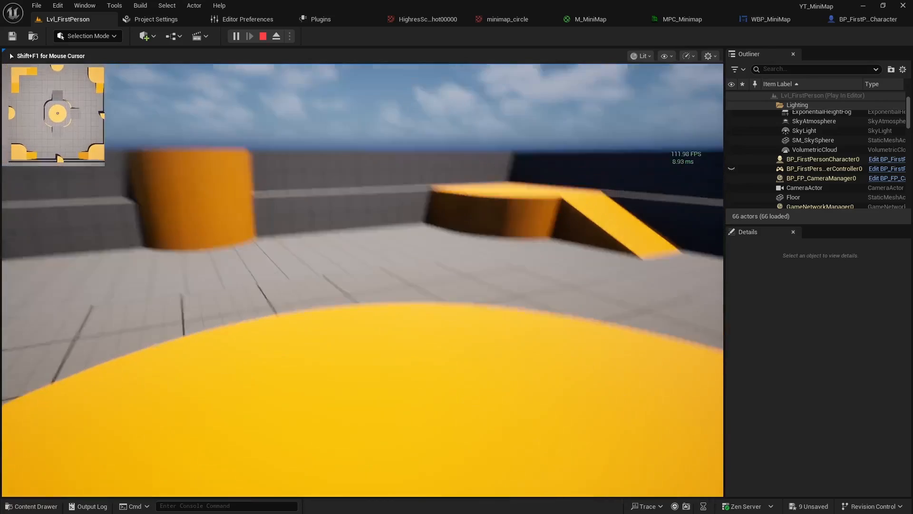
pyautogui.press('Escape')
# In M_MiniMap, delete the reroute node that bypasses the Zoom and Offset group on the way to the map Texture Sample
pyautogui.click(592, 22)
pyautogui.scroll(-2, 536, 216)
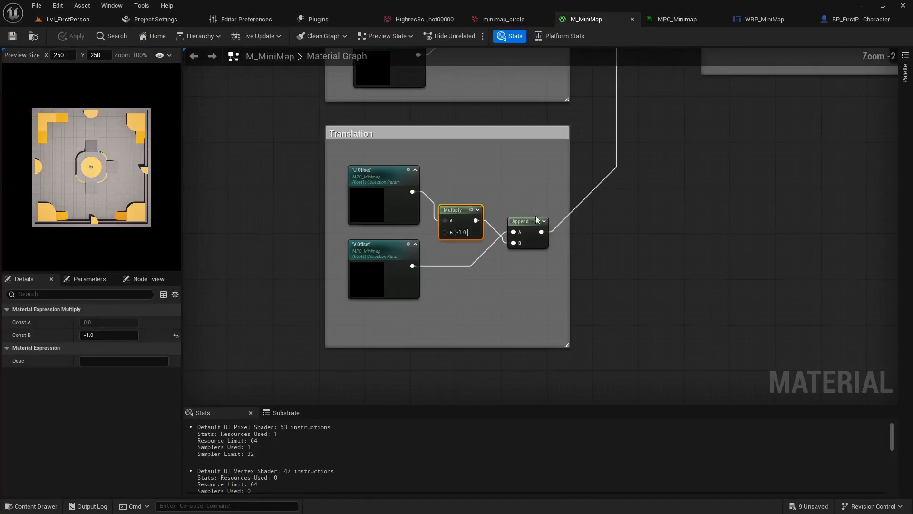
pyautogui.moveTo(619, 166); pyautogui.dragTo(519, 281, button='right')
pyautogui.moveTo(642, 190); pyautogui.dragTo(428, 341, button='right')
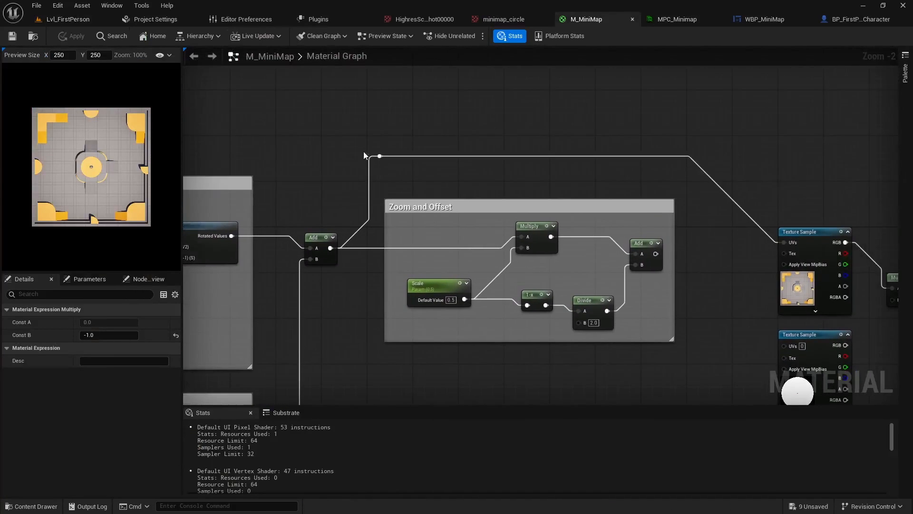
pyautogui.press('Delete')
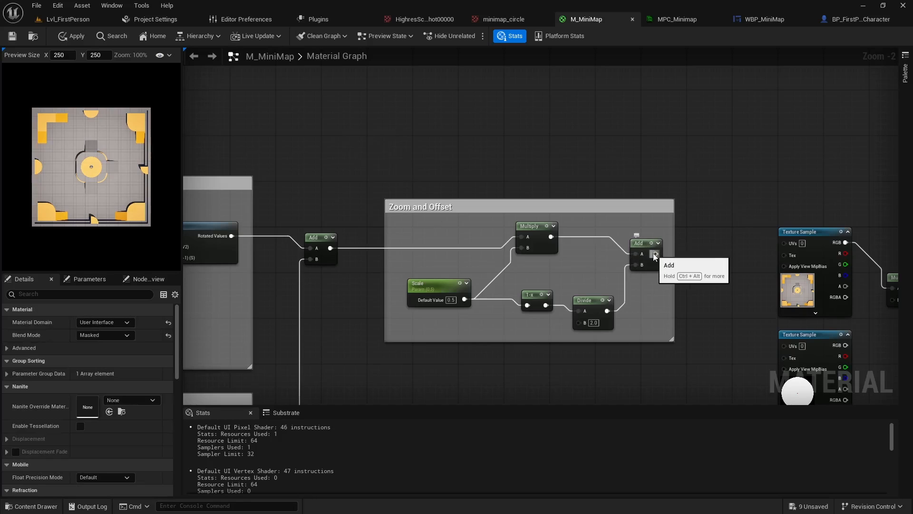
# Connect the Zoom and Offset Add output to the map texture's UVs, and the circle texture's RGB to Multiply B and A to Opacity Mask
pyautogui.moveTo(654, 257); pyautogui.dragTo(784, 243)
pyautogui.moveTo(784, 243); pyautogui.dragTo(640, 308, button='right')
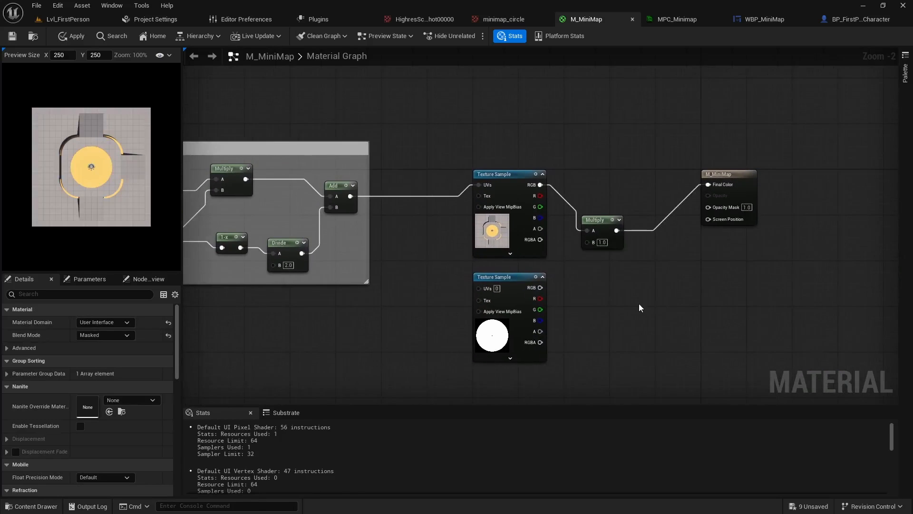
pyautogui.moveTo(589, 245); pyautogui.dragTo(590, 243)
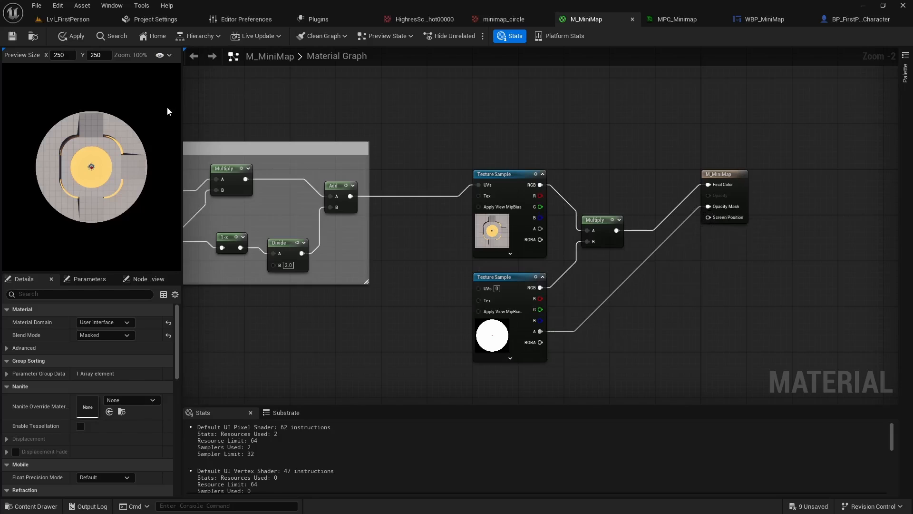
# Playtest Lvl_FirstPerson, walking around the whole level to check that the zoomed circular minimap follows the player, and end the session
pyautogui.click(63, 20)
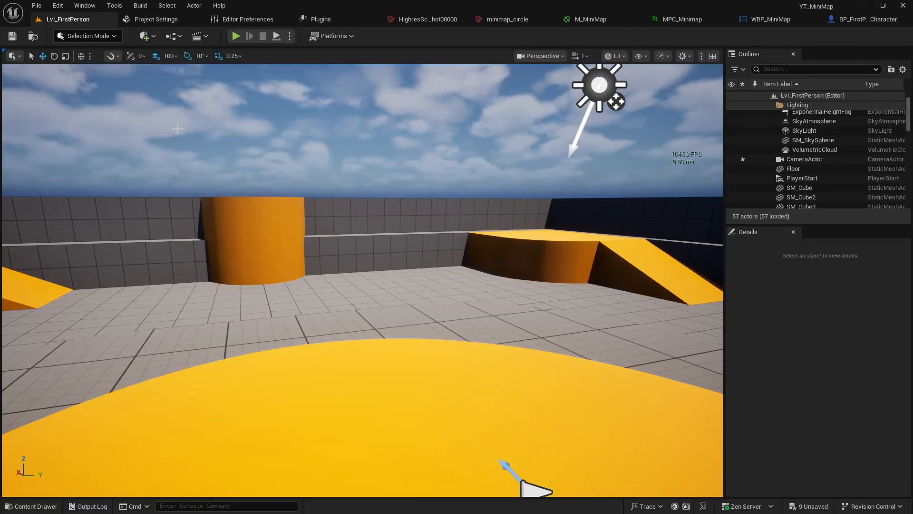
pyautogui.click(235, 36)
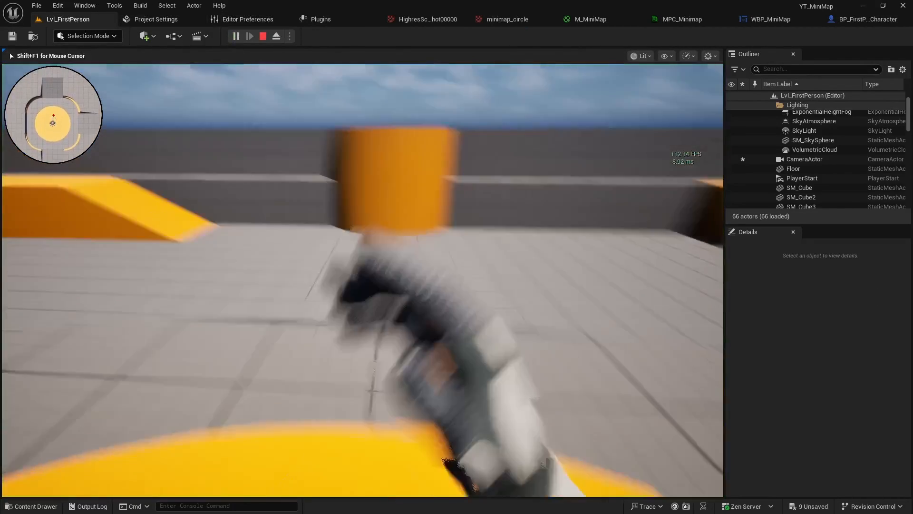
pyautogui.press('w')
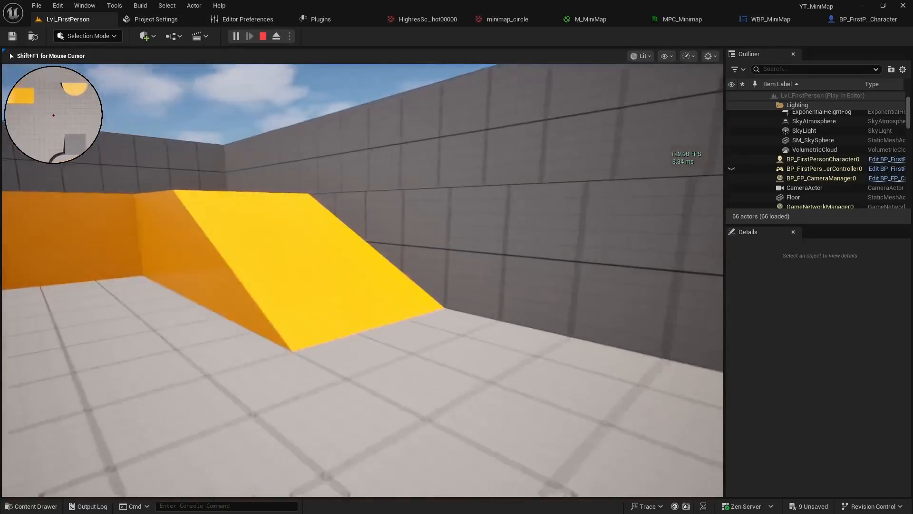
pyautogui.press('w')
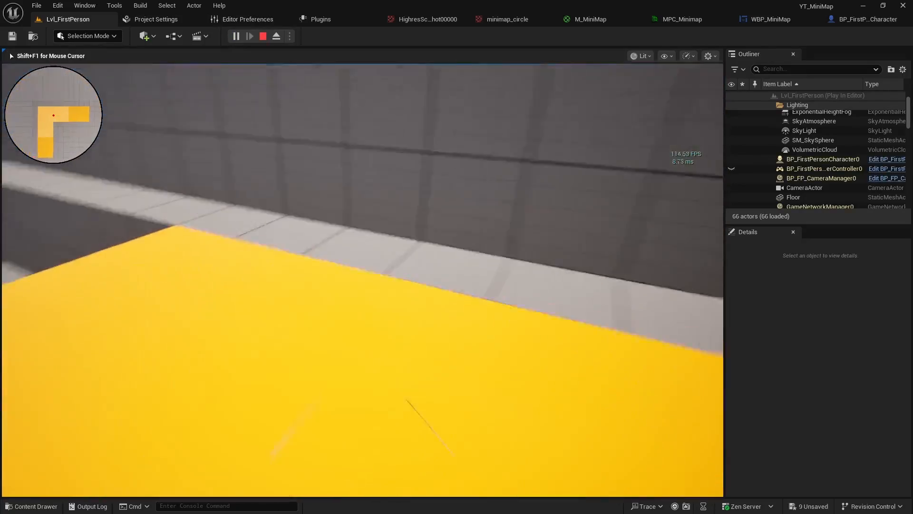
pyautogui.press('w')
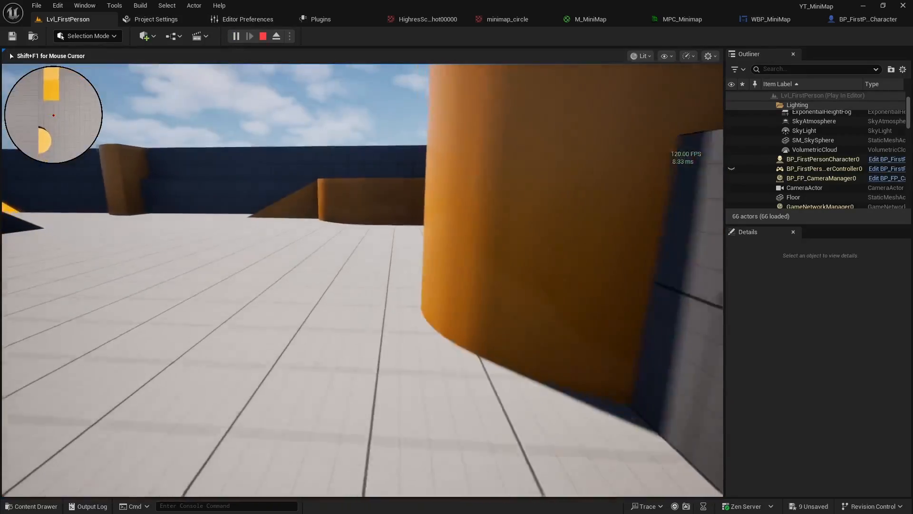
pyautogui.press('w')
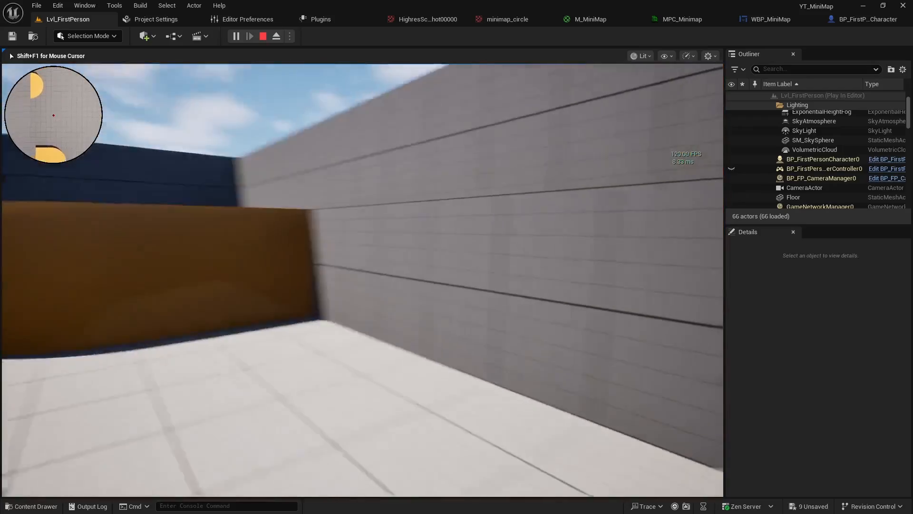
pyautogui.press('w')
pyautogui.press('space')
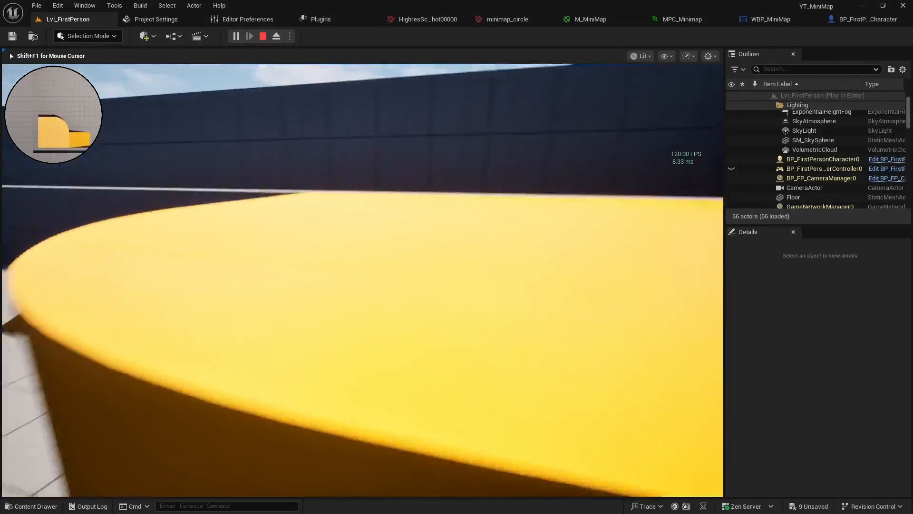
pyautogui.press('w')
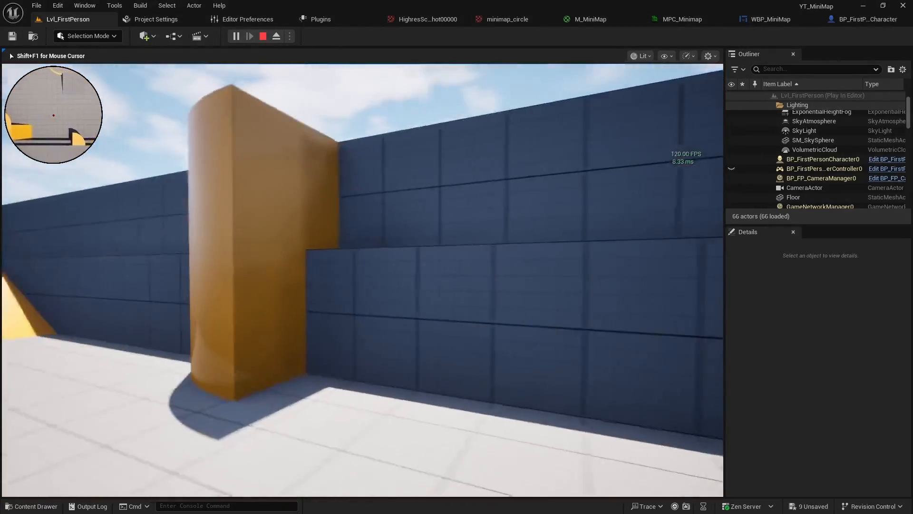
pyautogui.press('a')
pyautogui.press('s')
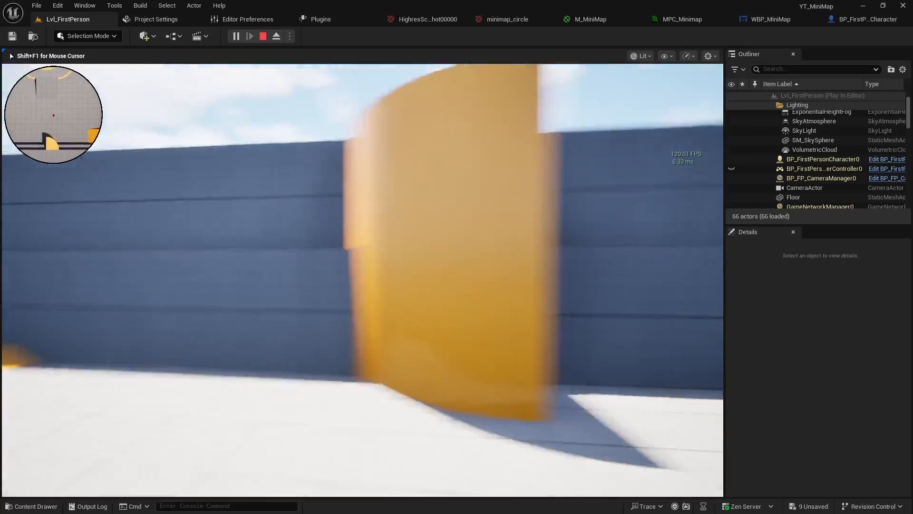
pyautogui.press('w')
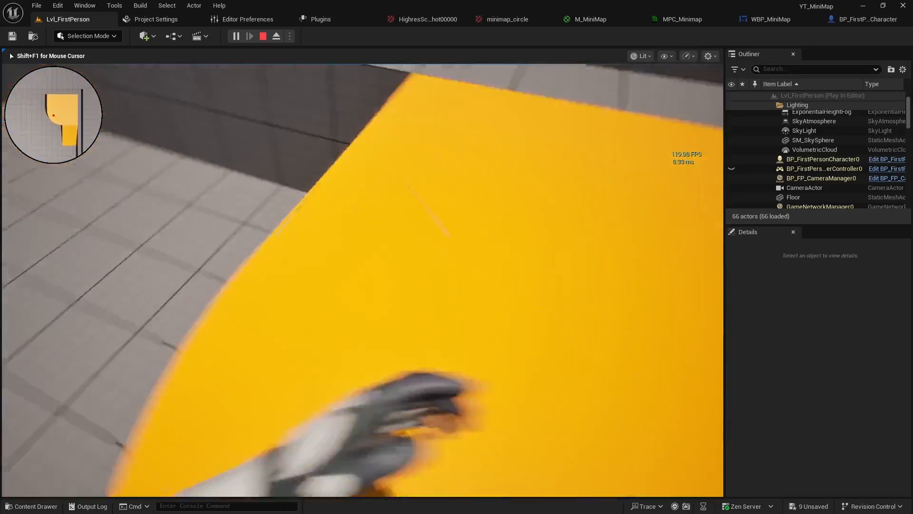
pyautogui.press('w')
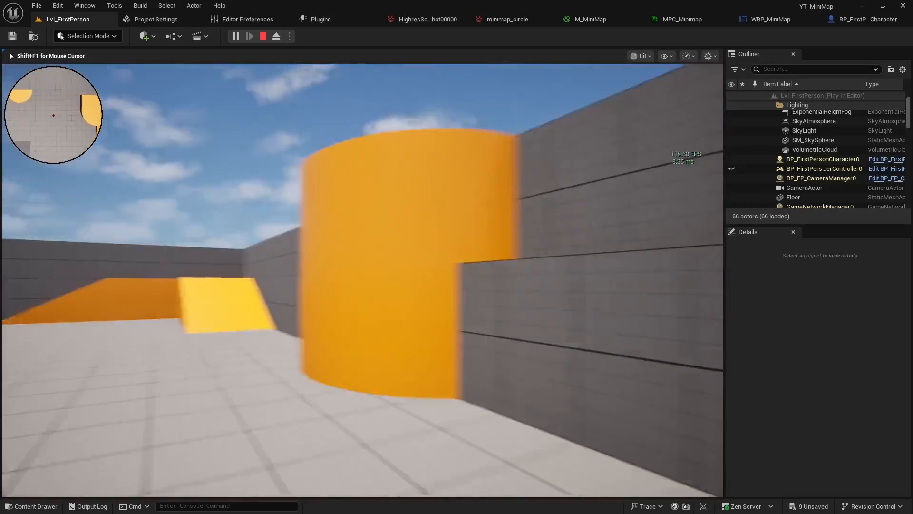
pyautogui.press('w')
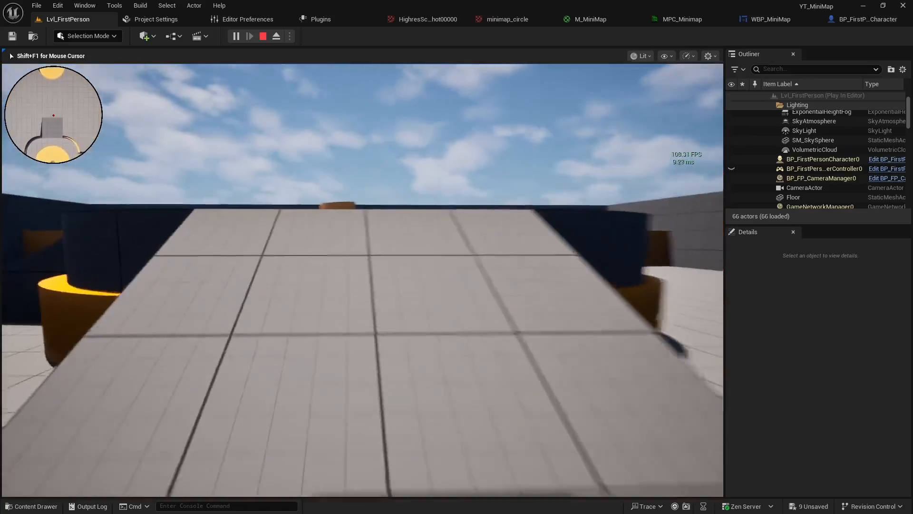
pyautogui.press('w')
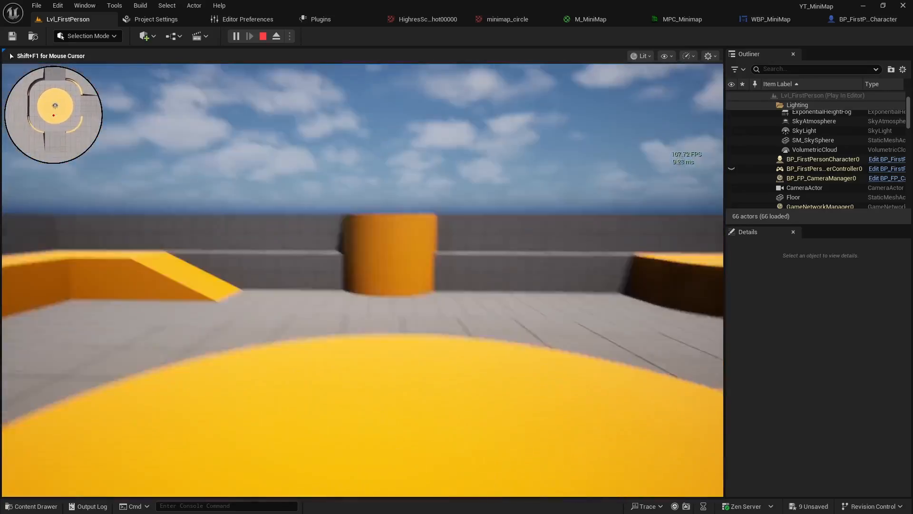
pyautogui.press('w')
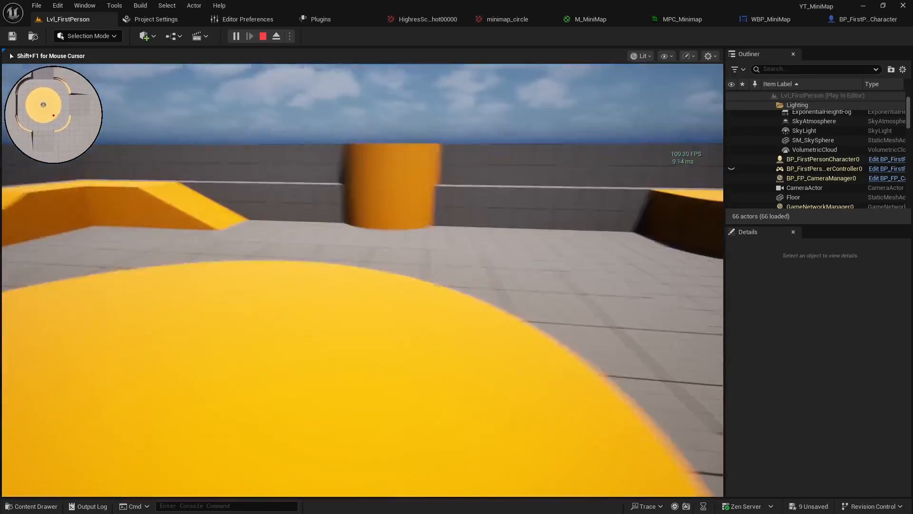
pyautogui.press('a')
pyautogui.press('s')
pyautogui.press('d')
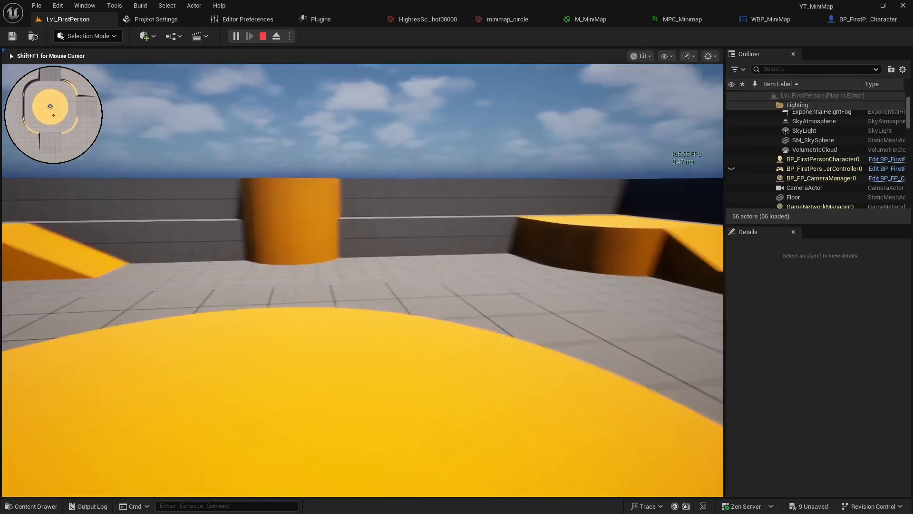
pyautogui.press('Escape')
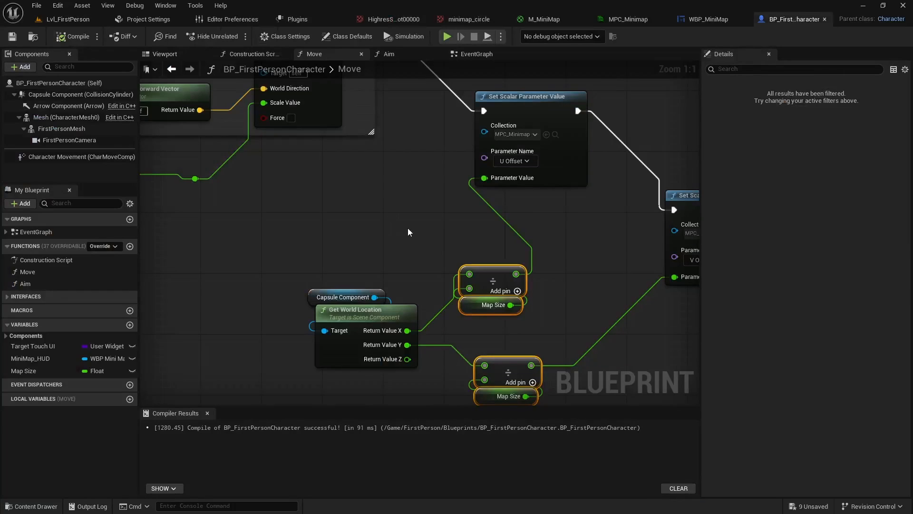
# Open the Aim function from the Camera Input group in BP_FirstPersonCharacter's EventGraph, at the Add Controller Pitch Input node
pyautogui.scroll(-4, 407, 228)
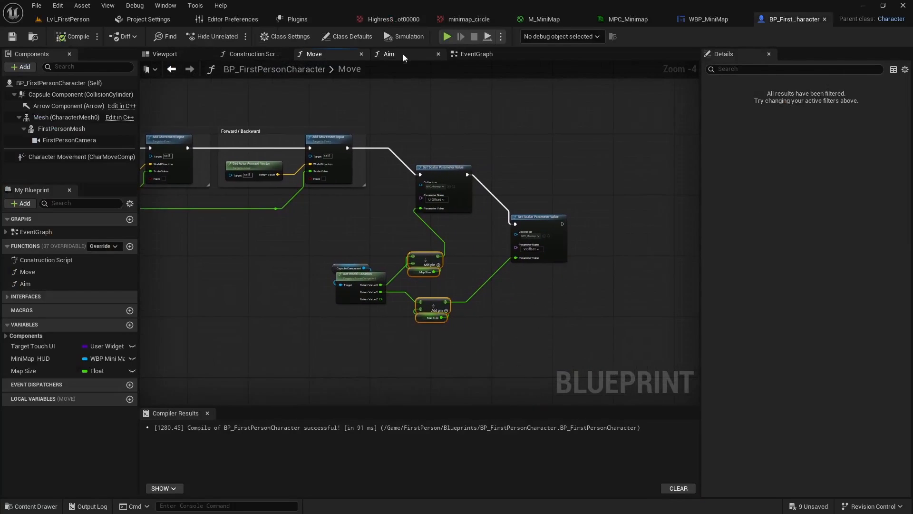
pyautogui.click(476, 53)
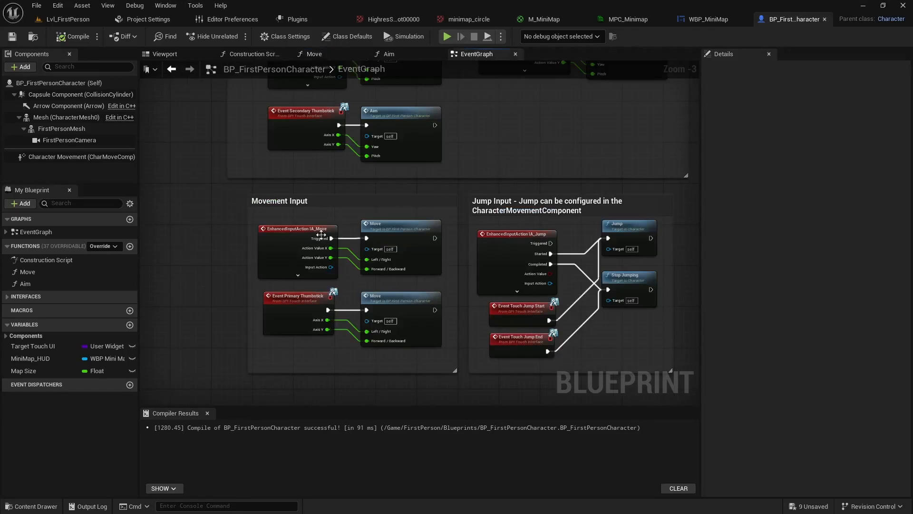
pyautogui.moveTo(286, 195); pyautogui.dragTo(329, 340, button='right')
pyautogui.scroll(3, 324, 216)
pyautogui.click(312, 178)
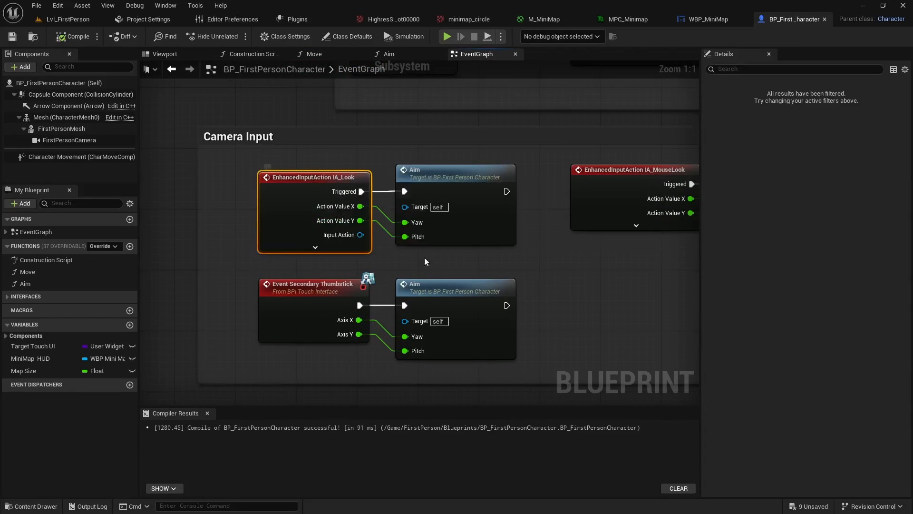
pyautogui.click(447, 238)
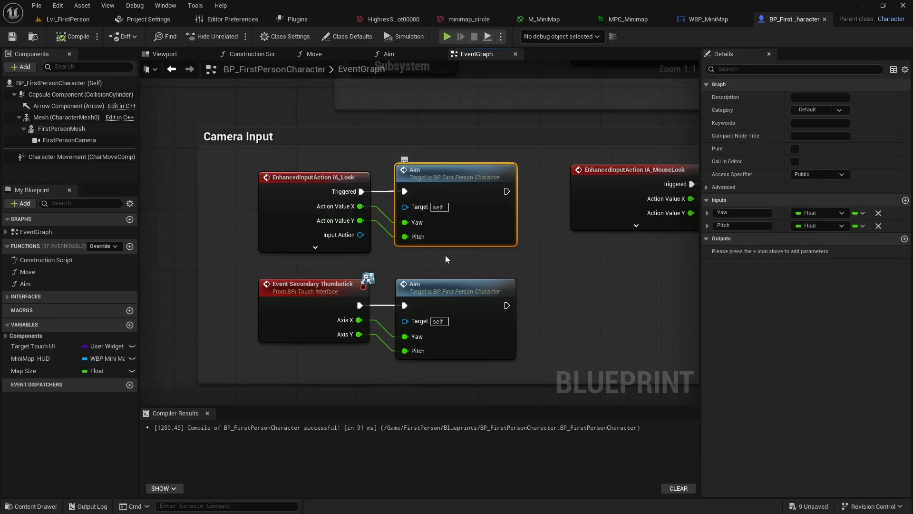
pyautogui.doubleClick(456, 285)
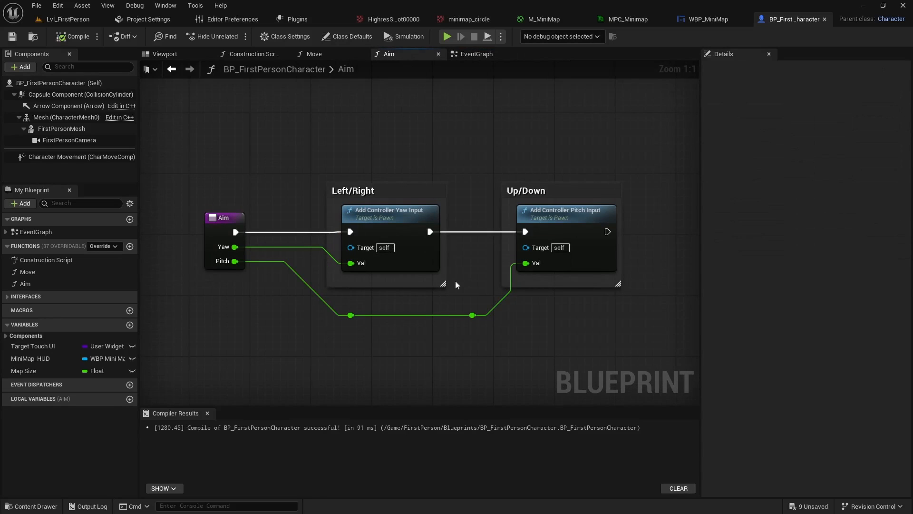
pyautogui.moveTo(456, 285); pyautogui.dragTo(393, 242, button='right')
pyautogui.moveTo(570, 218); pyautogui.dragTo(453, 200, button='right')
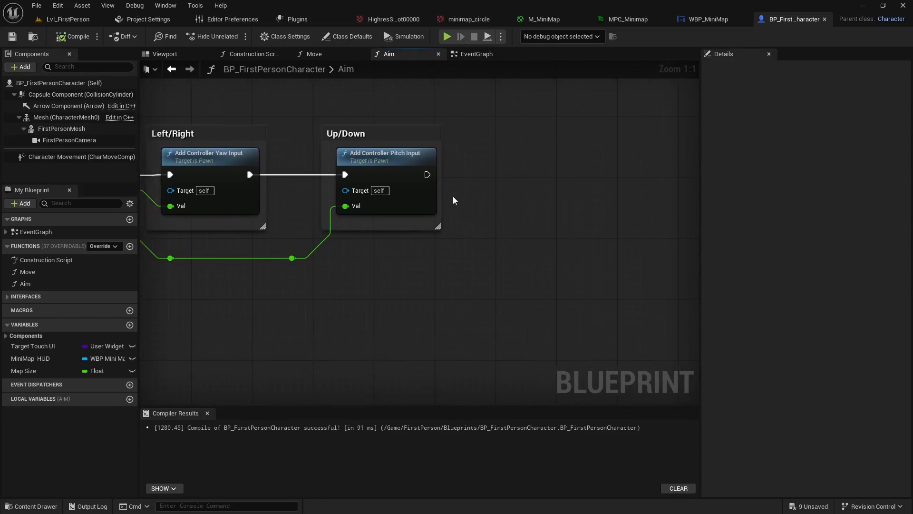
# Add a Set Scalar Parameter Value node after Add Controller Pitch Input, with collection MPC_Minimap and parameter name Yaw
pyautogui.moveTo(428, 174); pyautogui.dragTo(515, 210)
pyautogui.write('se')
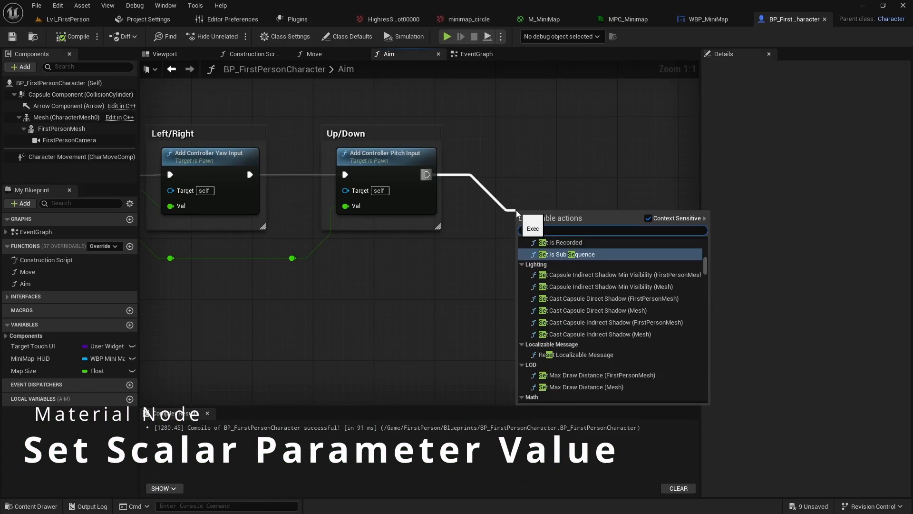
pyautogui.write('t scalar')
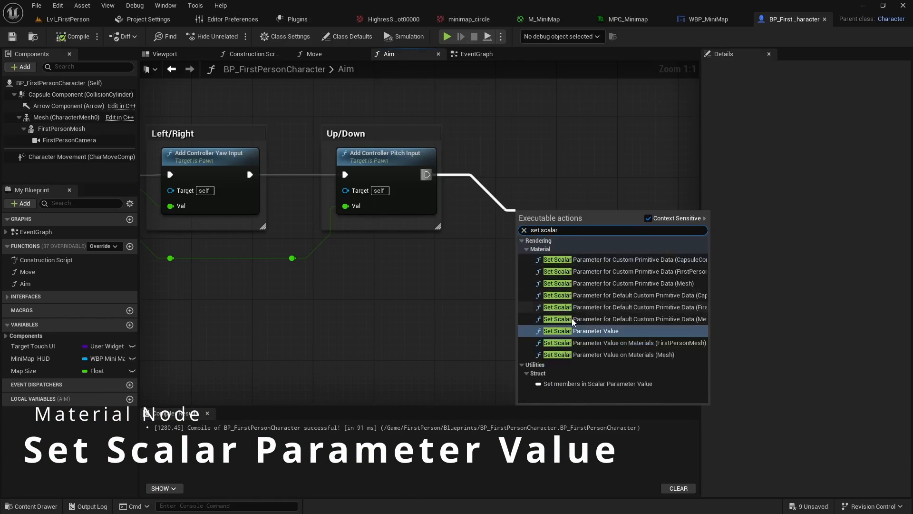
pyautogui.click(577, 330)
pyautogui.click(550, 251)
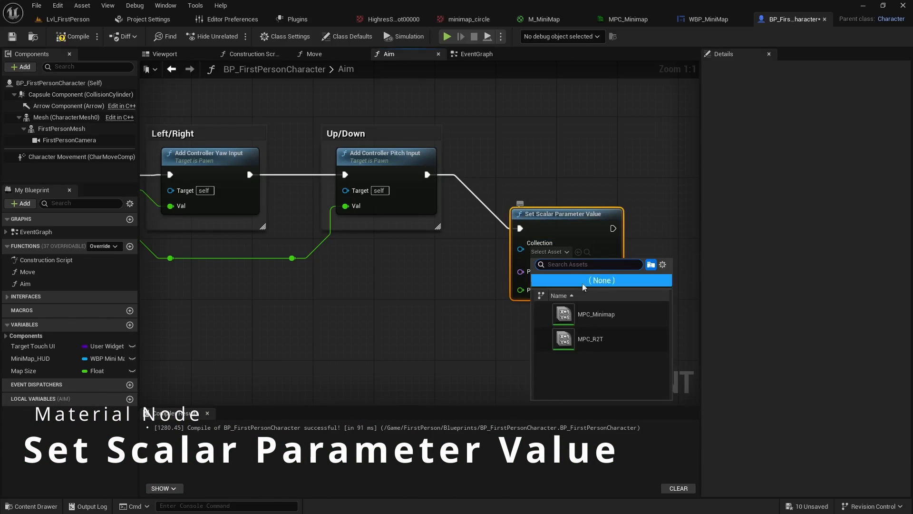
pyautogui.click(590, 314)
pyautogui.moveTo(590, 315); pyautogui.dragTo(492, 291, button='right')
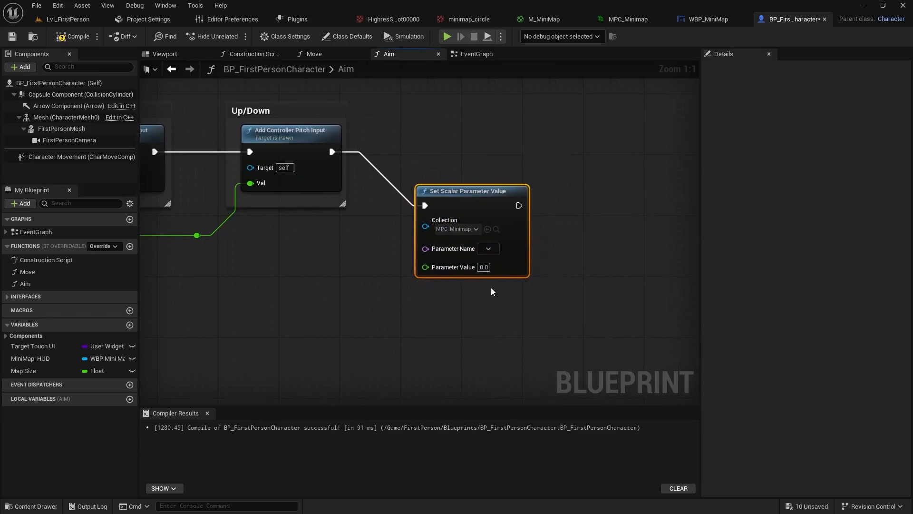
pyautogui.click(489, 248)
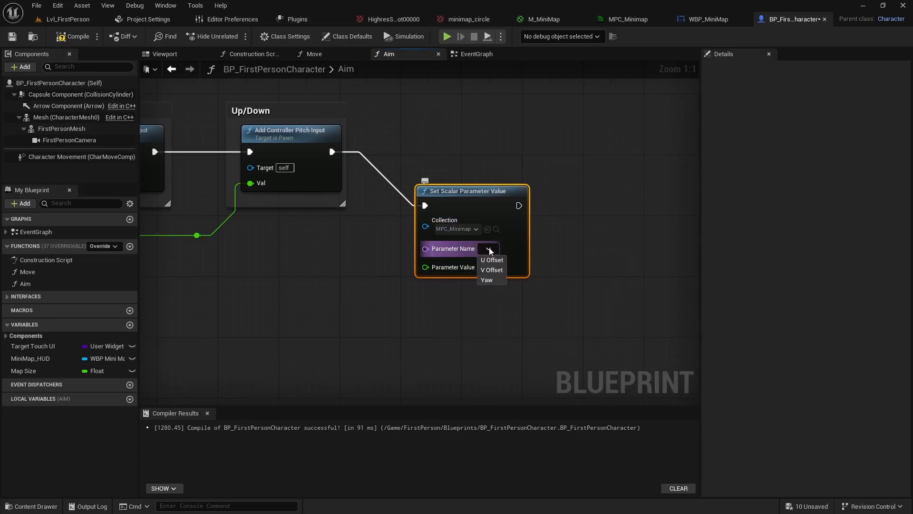
pyautogui.click(488, 280)
# Add a Get Control Rotation node, split its return value, connect Z (Yaw) to the Yaw setter's Parameter Value, and compile the Blueprint
pyautogui.moveTo(451, 279); pyautogui.dragTo(445, 254, button='right')
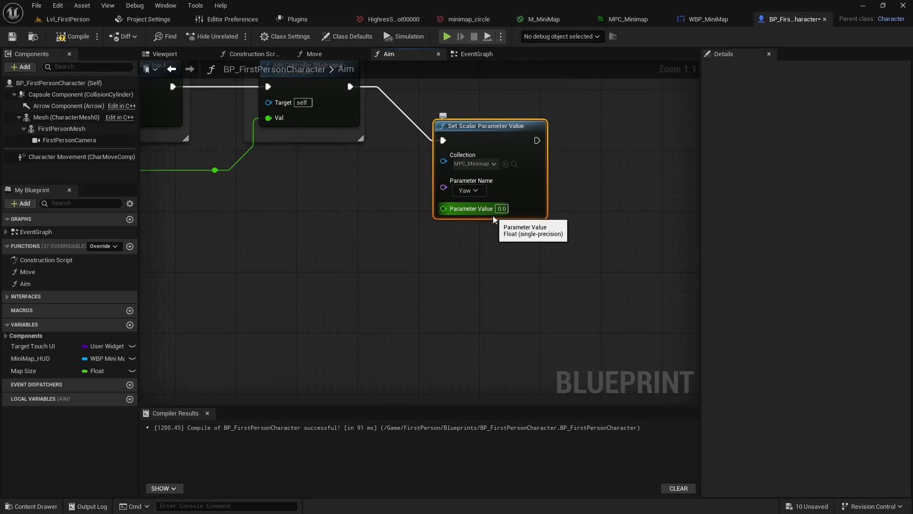
pyautogui.rightClick(308, 246)
pyautogui.write('get control rota')
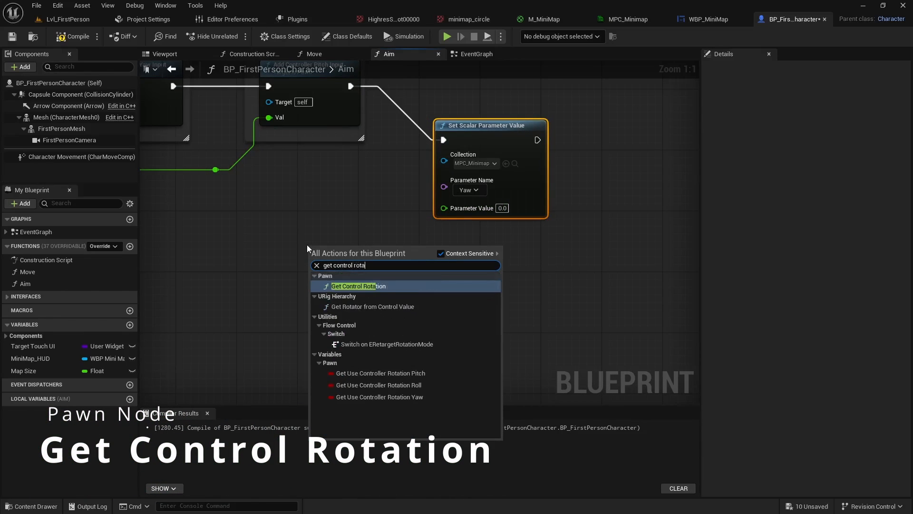
pyautogui.press('Return')
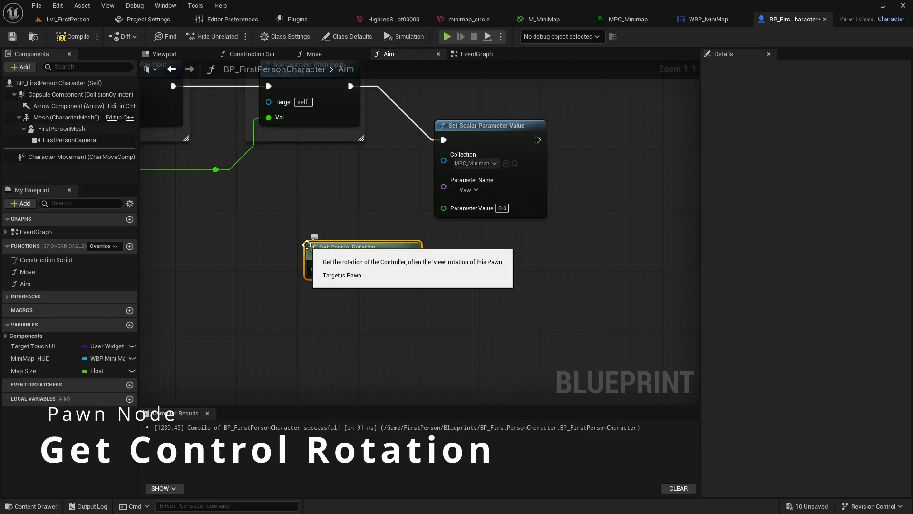
pyautogui.moveTo(362, 240); pyautogui.dragTo(291, 240)
pyautogui.rightClick(343, 261)
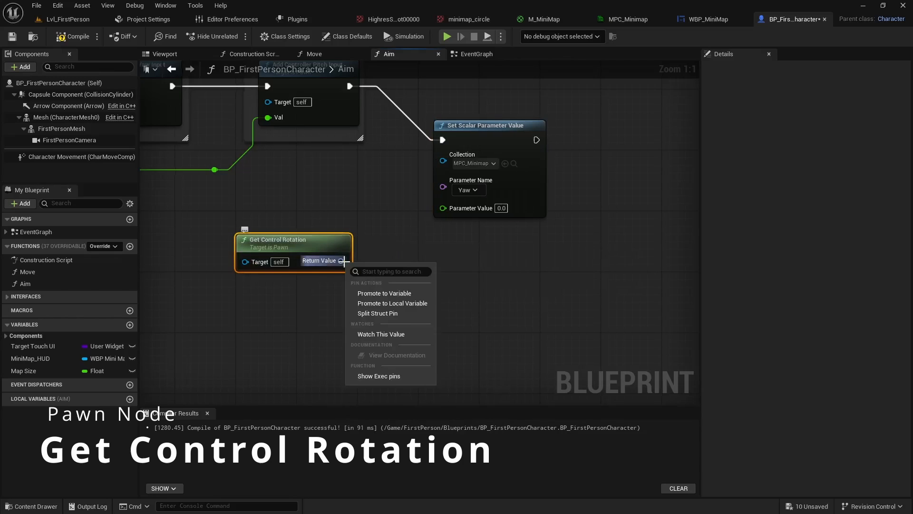
pyautogui.click(377, 313)
pyautogui.moveTo(365, 290); pyautogui.dragTo(452, 214)
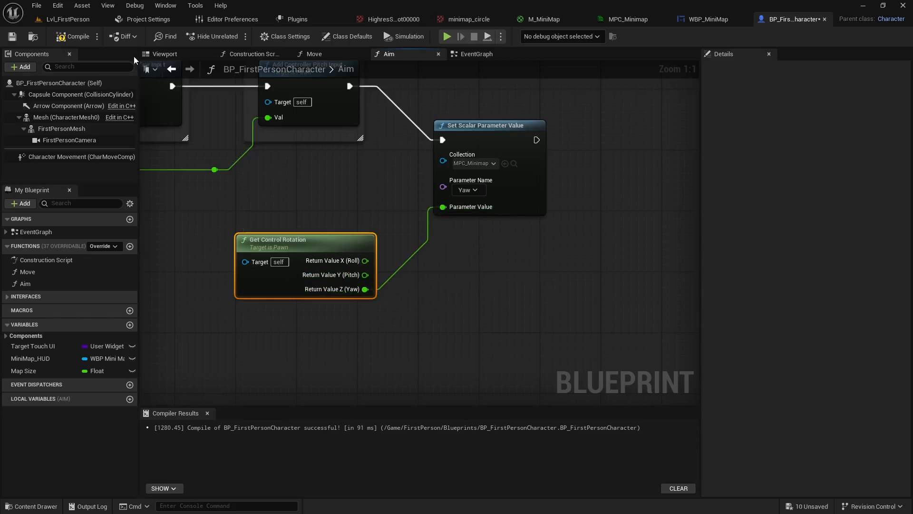
pyautogui.click(74, 36)
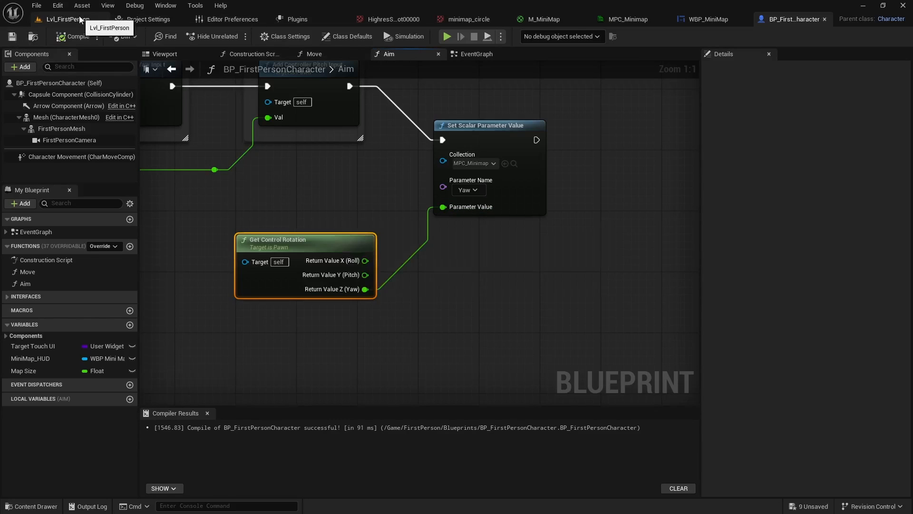
# Playtest Lvl_FirstPerson, turning the camera to check how the minimap rotates, and end the session
pyautogui.click(79, 20)
pyautogui.click(236, 36)
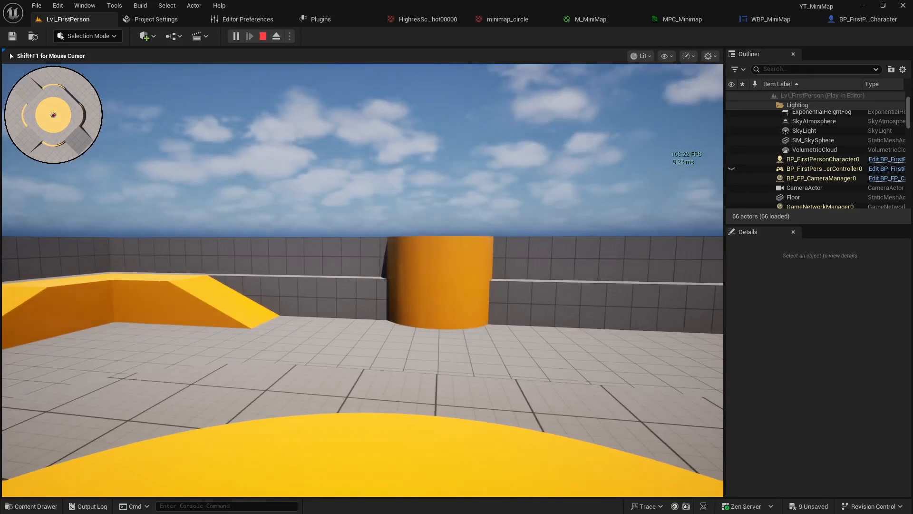
pyautogui.press('Escape')
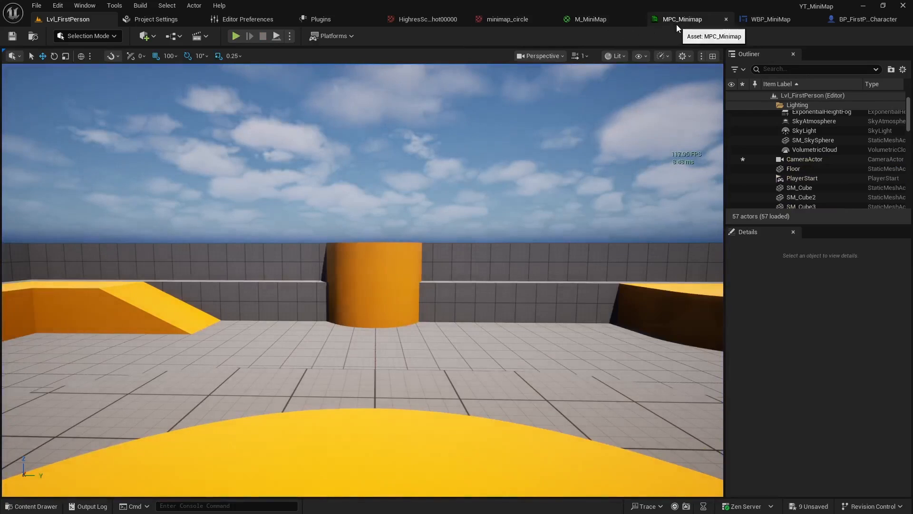
# In BP_FirstPersonCharacter's Aim function, divide the control rotation's Z (Yaw) by 360 into Parameter Value, and compile and save the Blueprint
pyautogui.click(857, 20)
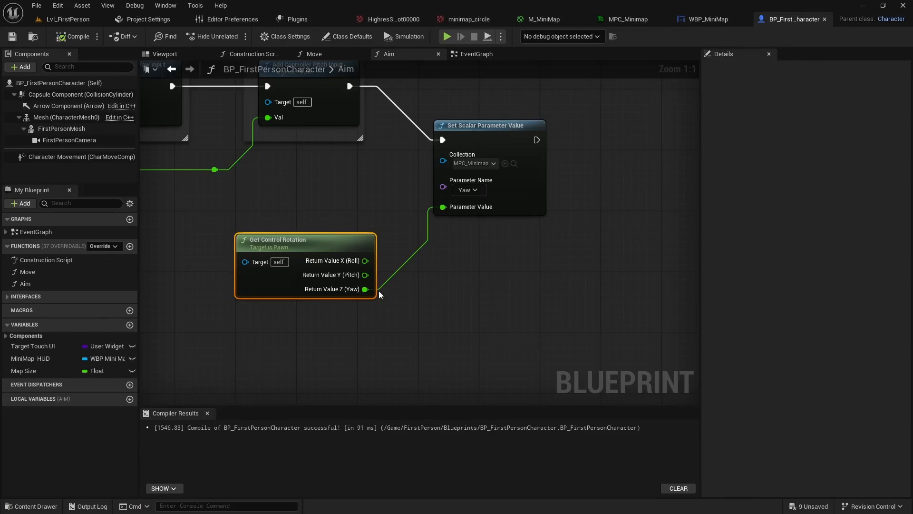
pyautogui.moveTo(364, 289); pyautogui.dragTo(451, 297)
pyautogui.write('divide')
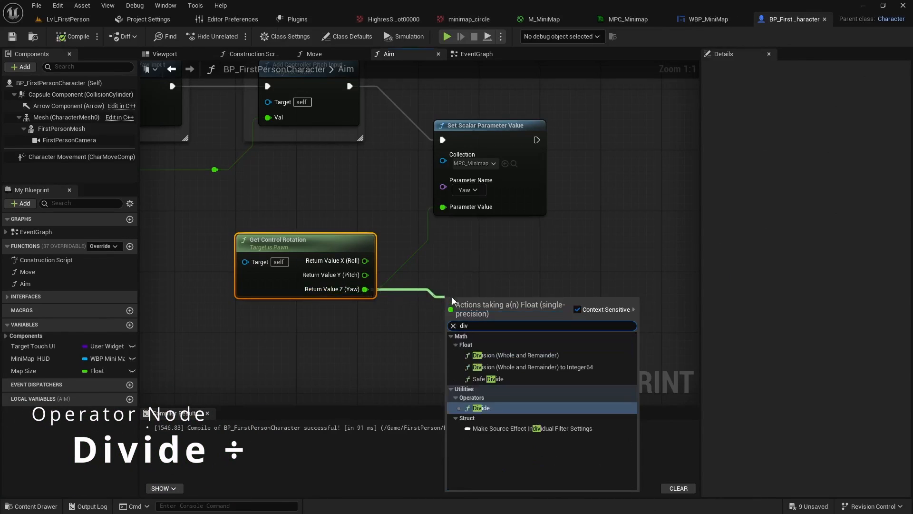
pyautogui.press('Return')
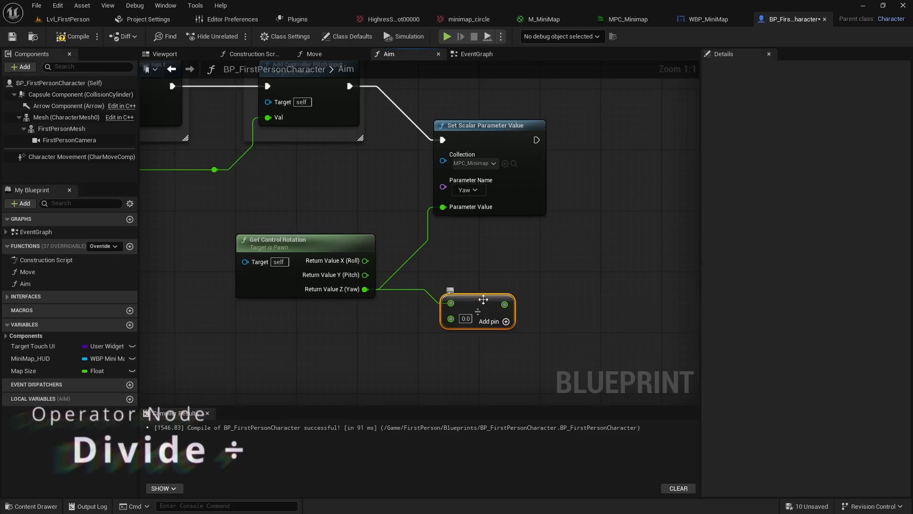
pyautogui.moveTo(451, 297); pyautogui.dragTo(435, 266)
pyautogui.click(450, 289)
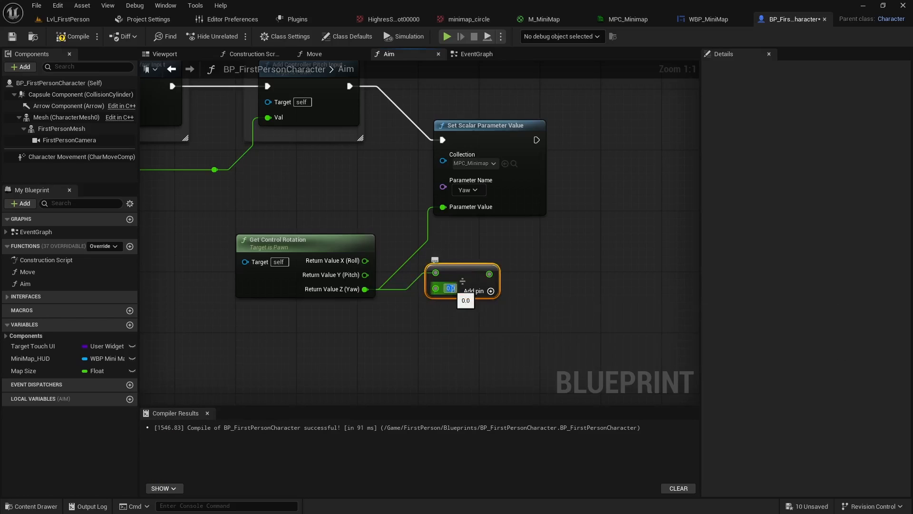
pyautogui.write('360')
pyautogui.press('Return')
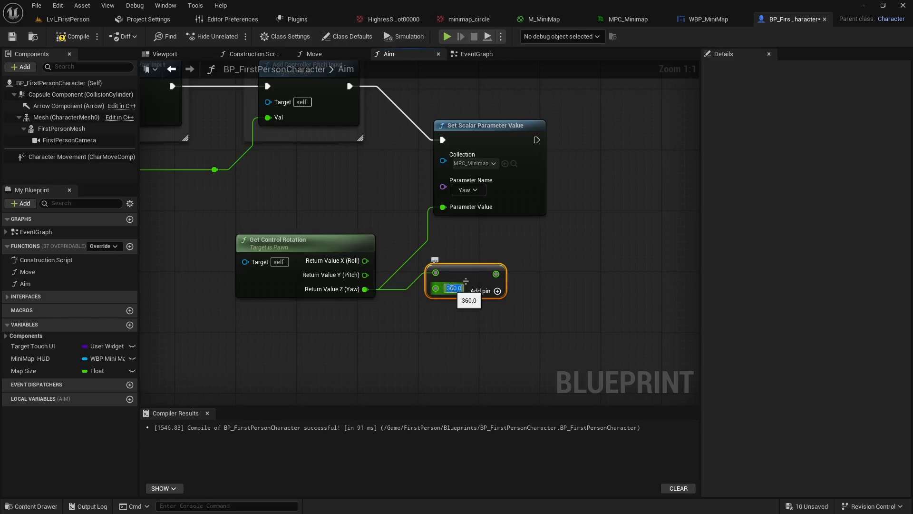
pyautogui.moveTo(496, 274); pyautogui.dragTo(385, 317)
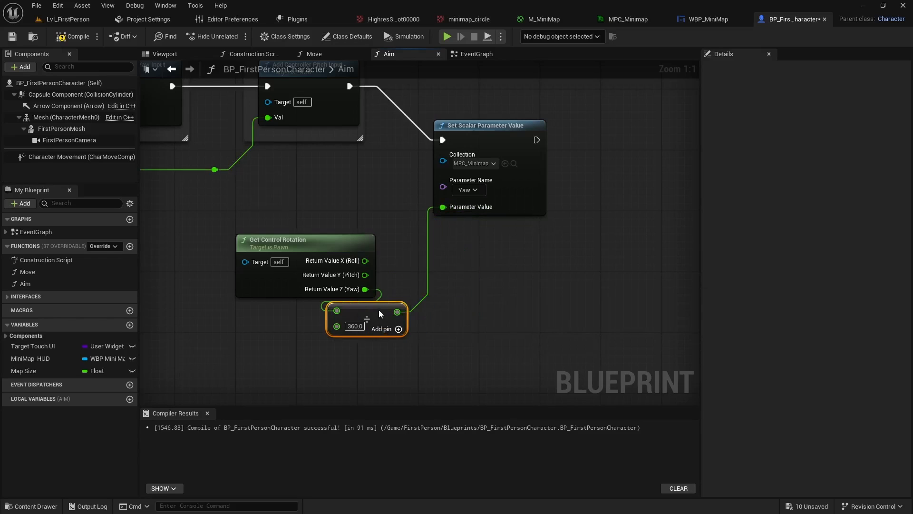
pyautogui.click(72, 36)
pyautogui.click(12, 36)
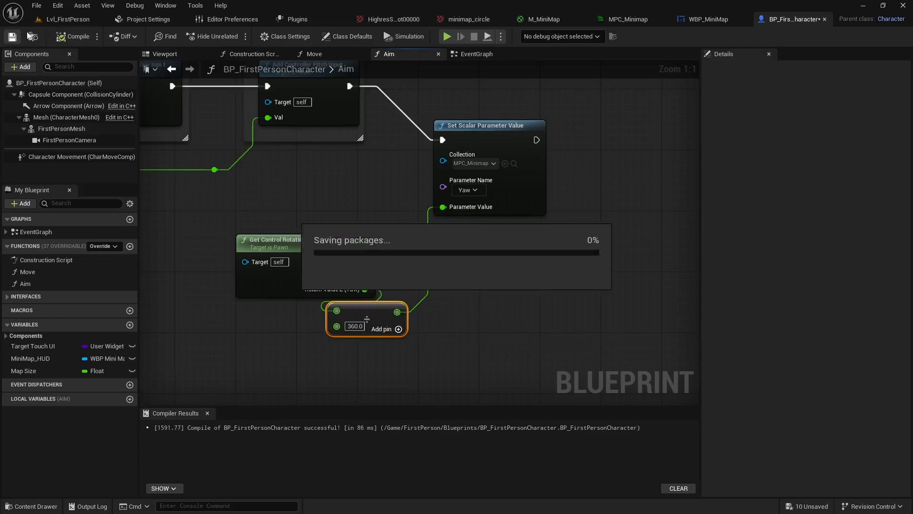
# Playtest Lvl_FirstPerson, walking and turning around the level to check that the minimap rotates with the player's view
pyautogui.click(71, 19)
pyautogui.click(235, 36)
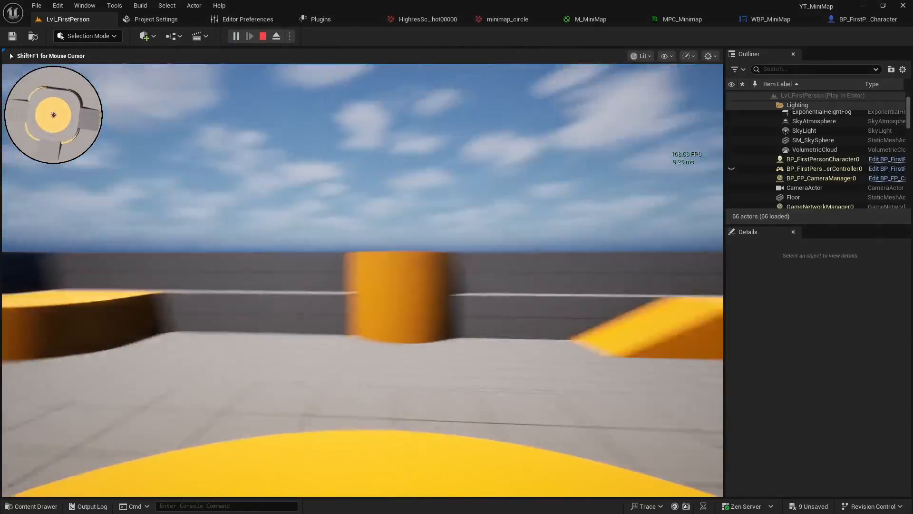
pyautogui.press('w')
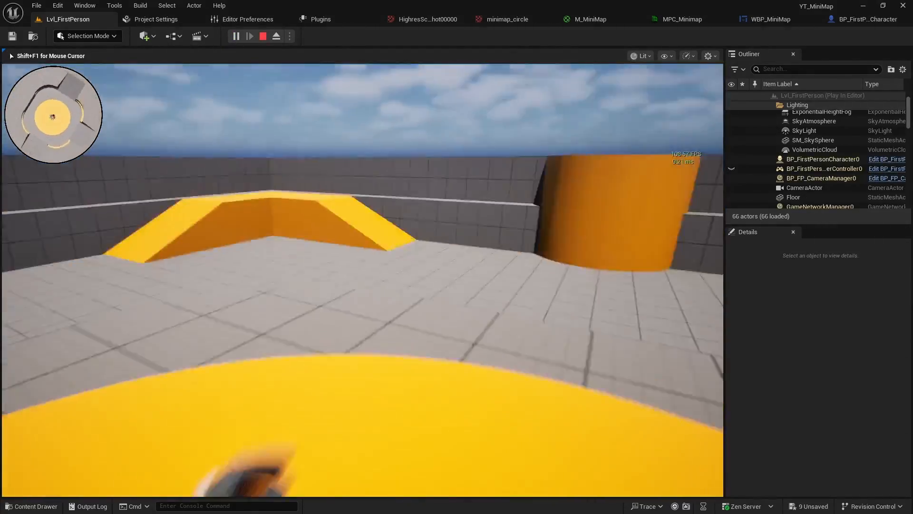
pyautogui.press('w')
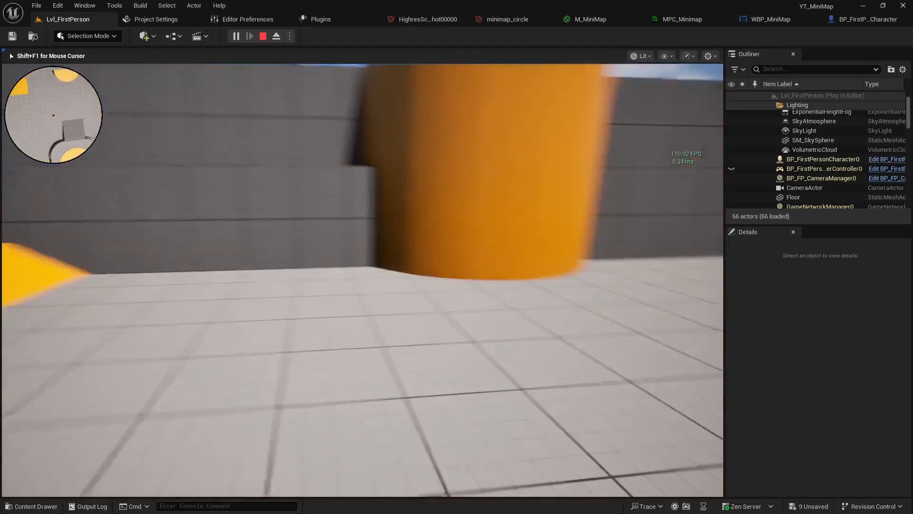
pyautogui.press('w')
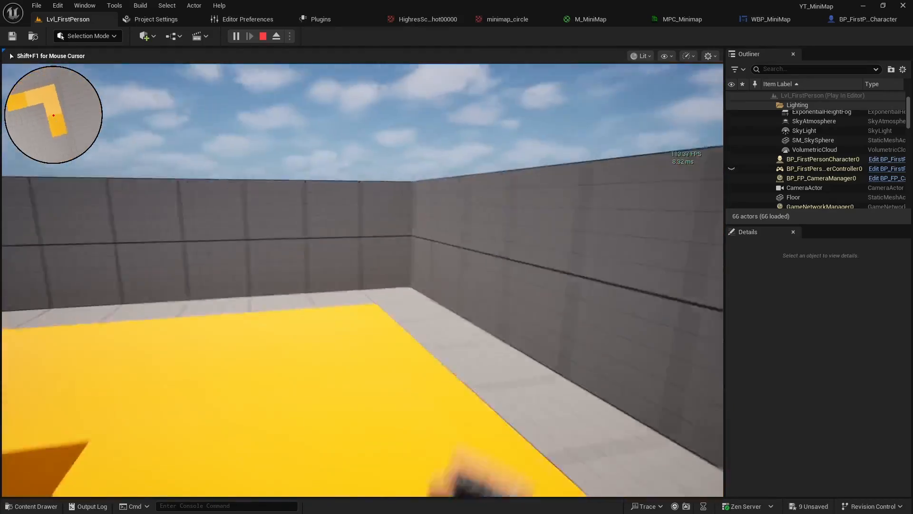
pyautogui.press('w')
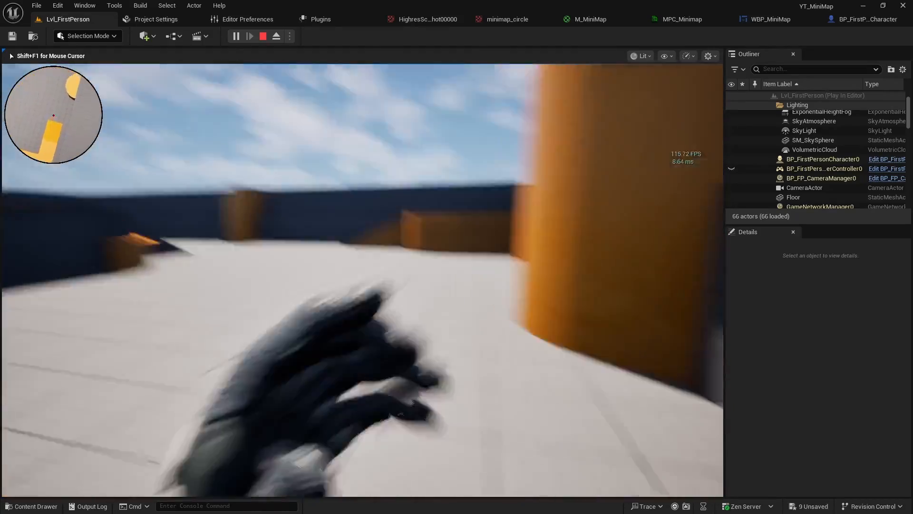
pyautogui.press('w')
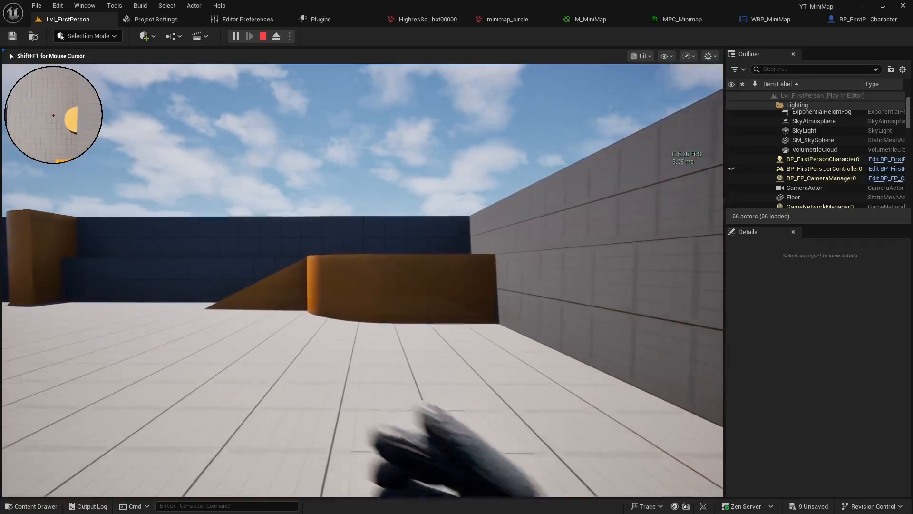
pyautogui.press('w')
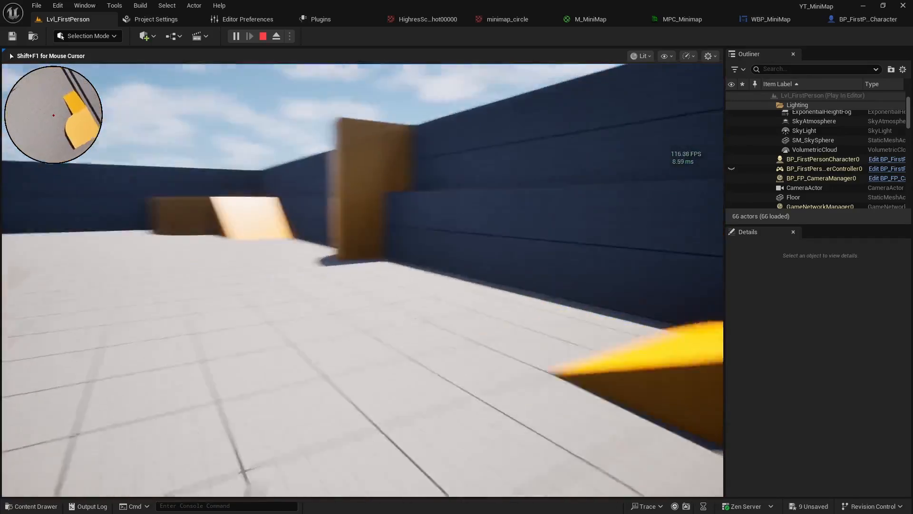
pyautogui.press('w')
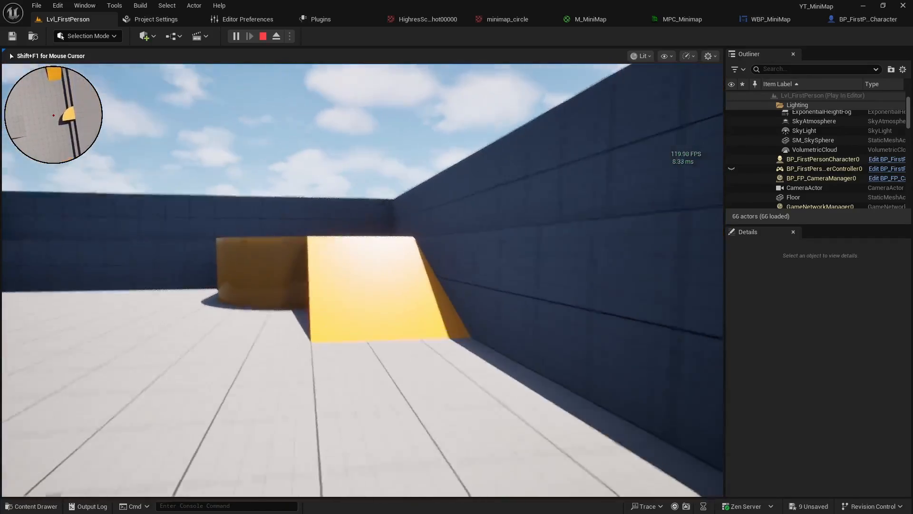